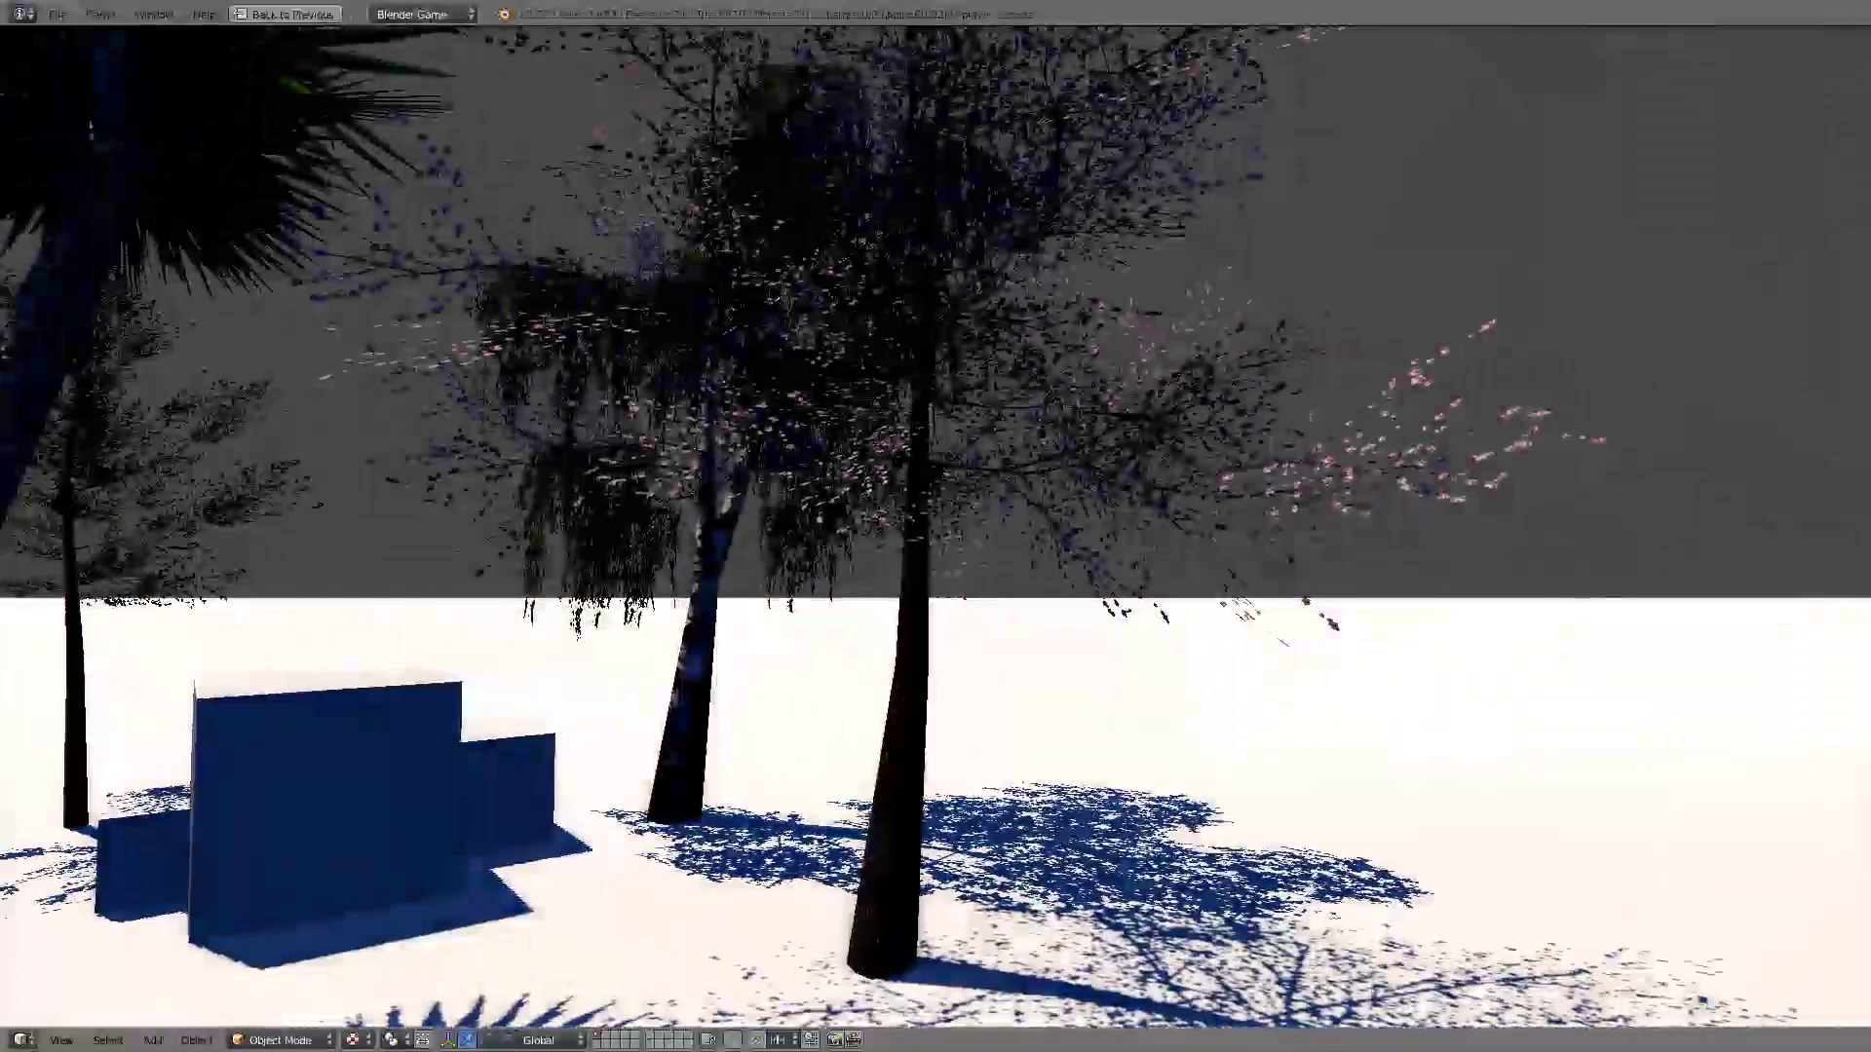
- Exit the forest scene's game preview and go back to the editor
key(Escape)
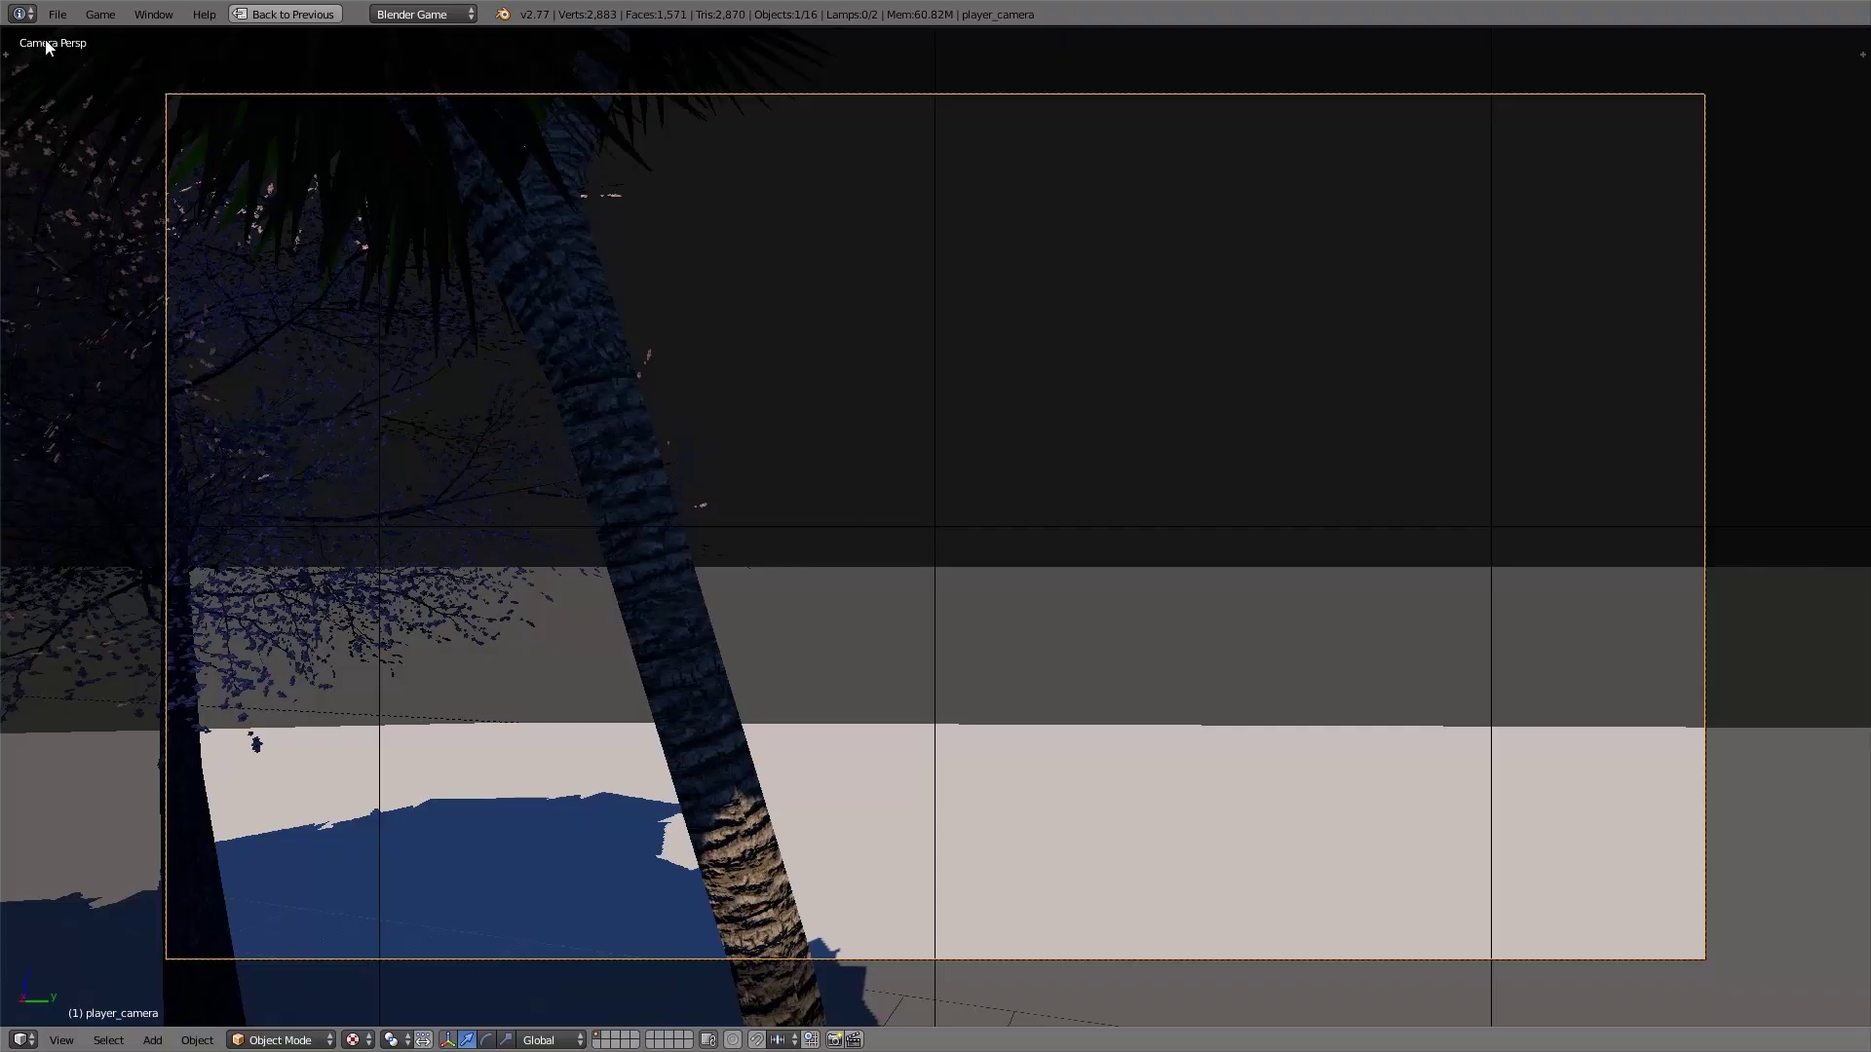
- Reload the start-up file and delete the default cube
click(57, 13)
click(78, 45)
click(74, 41)
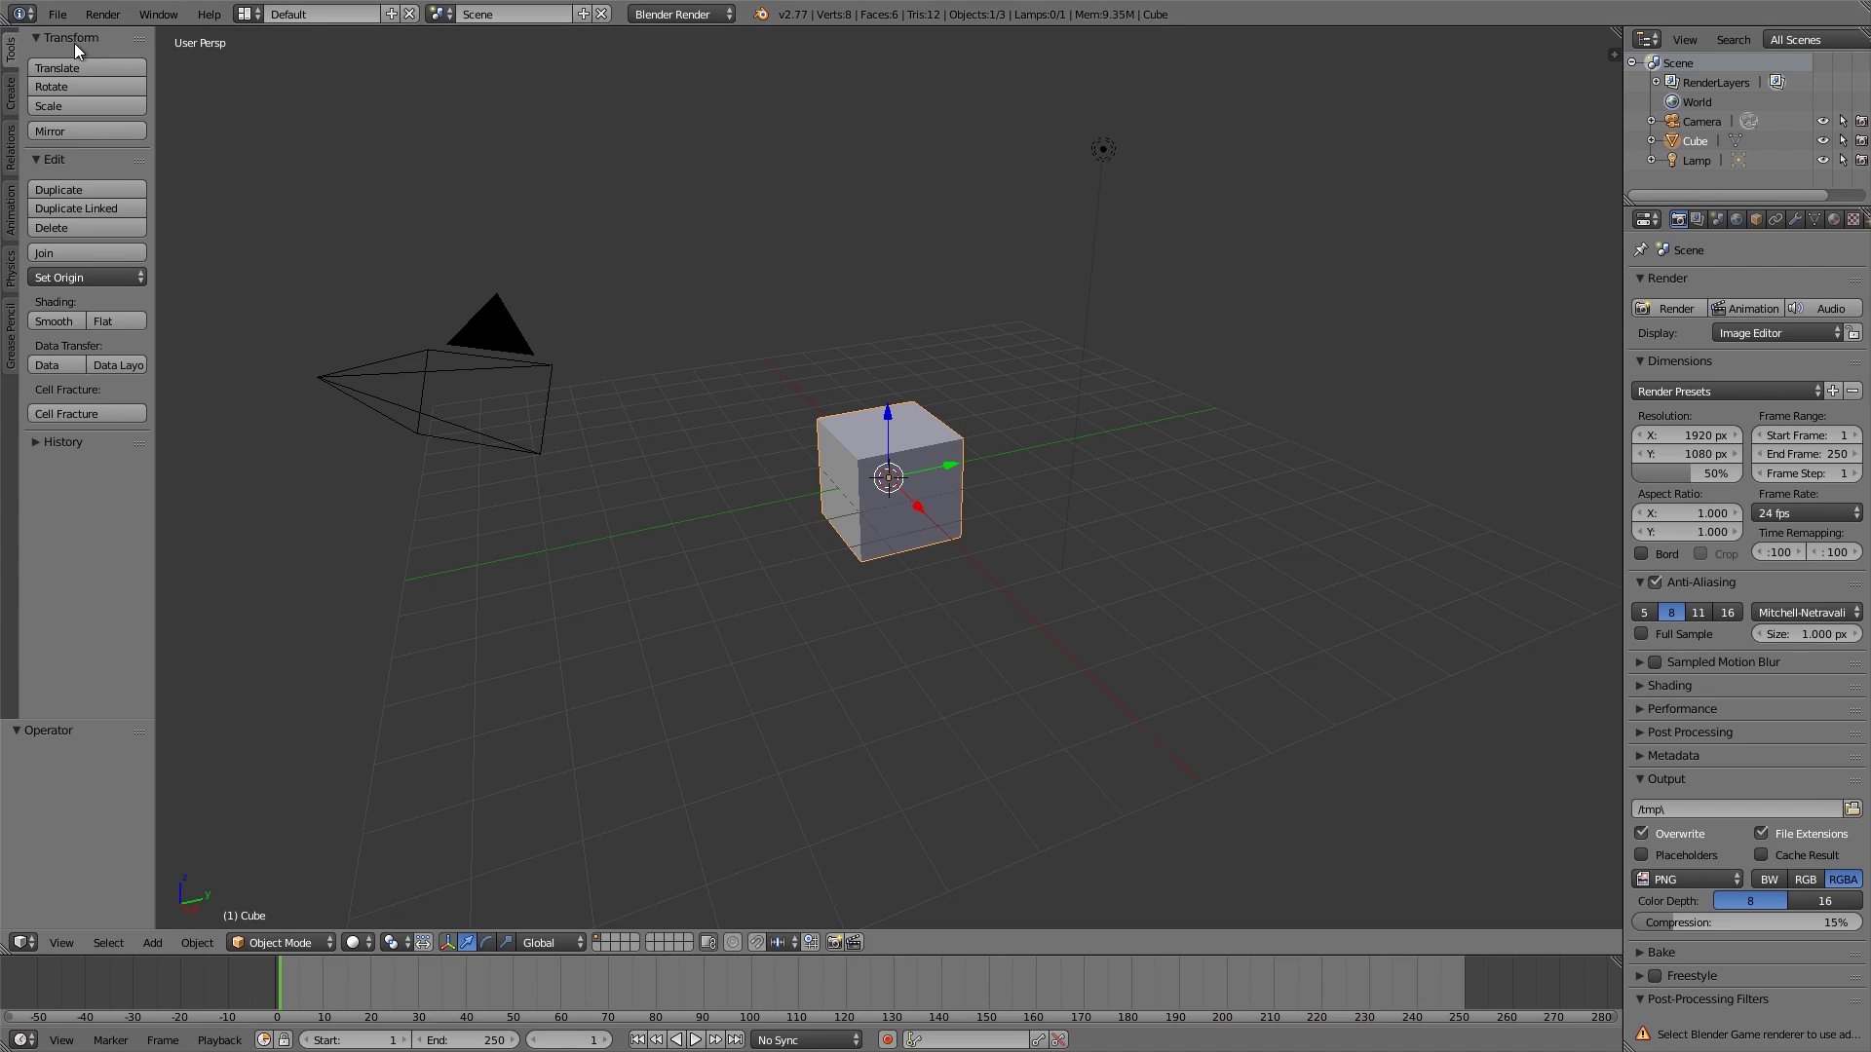
key(x)
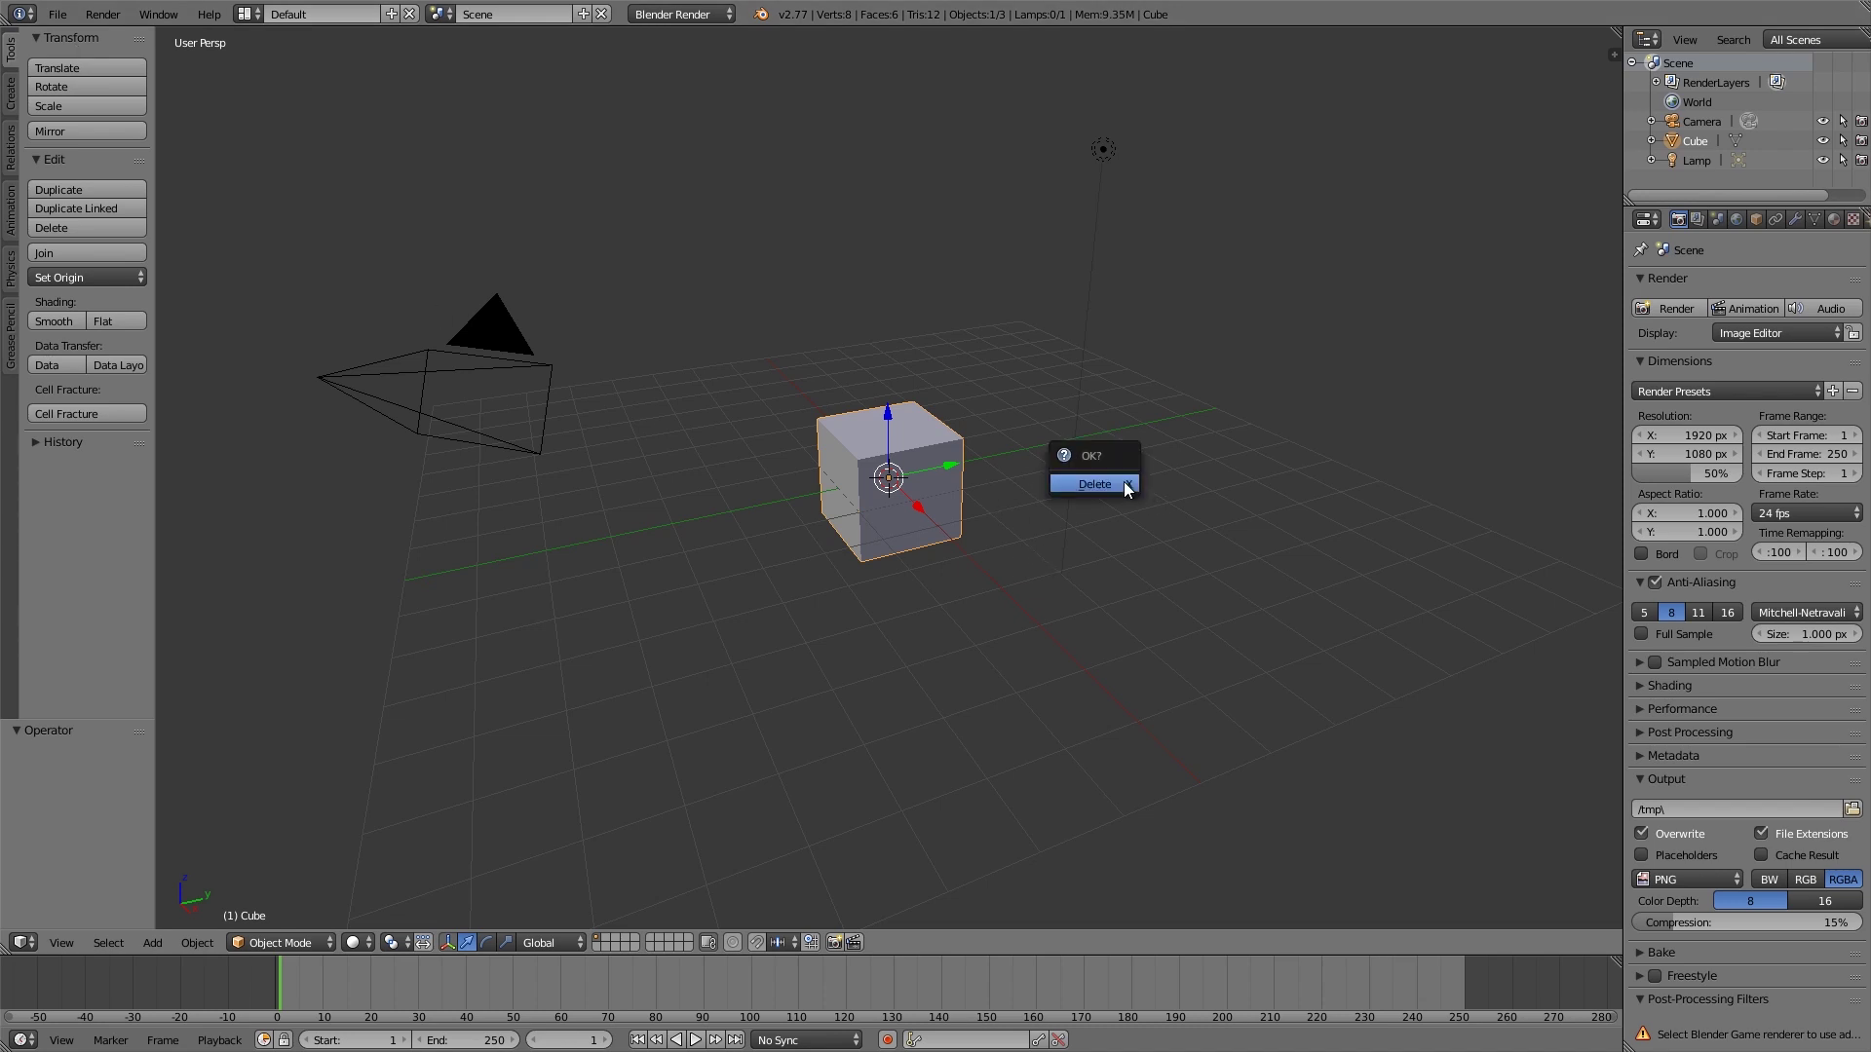
click(1125, 481)
- Add a plane, scale it by 20, then enlarge it a further 1.64 times
key(shift+a)
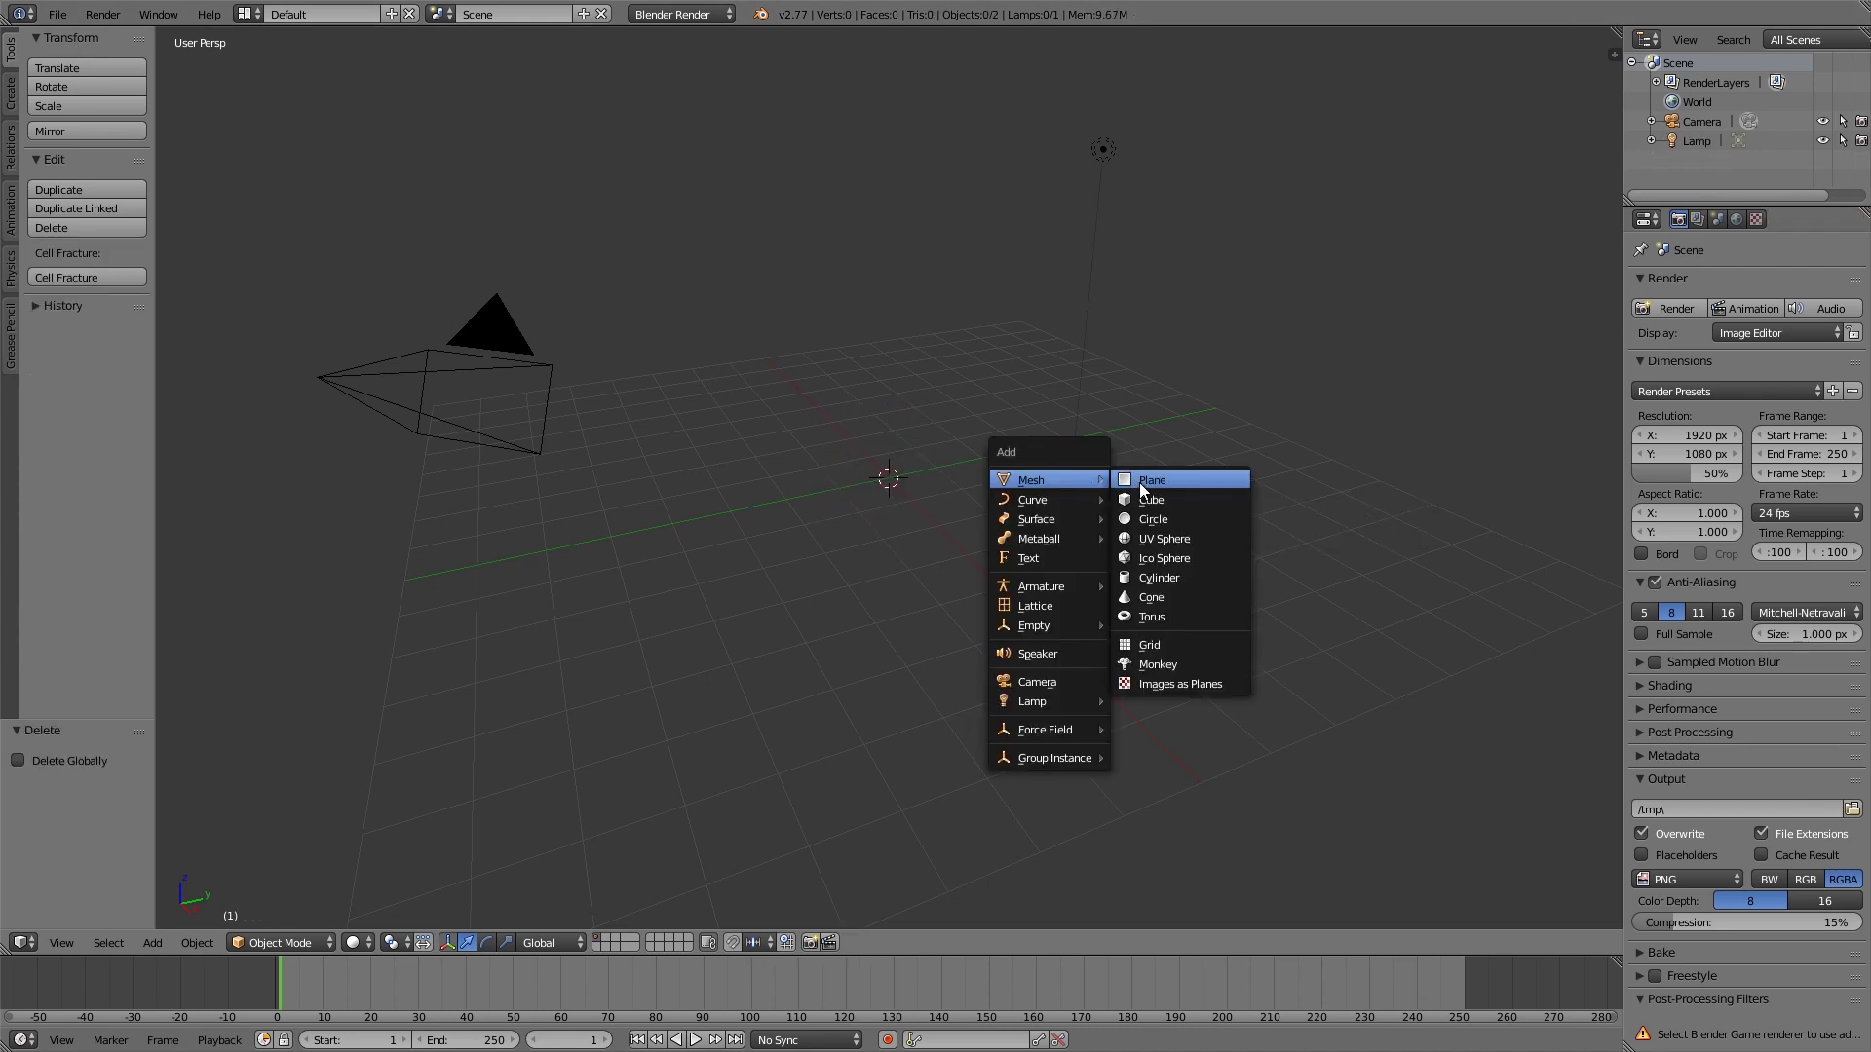
click(1139, 483)
key(s)
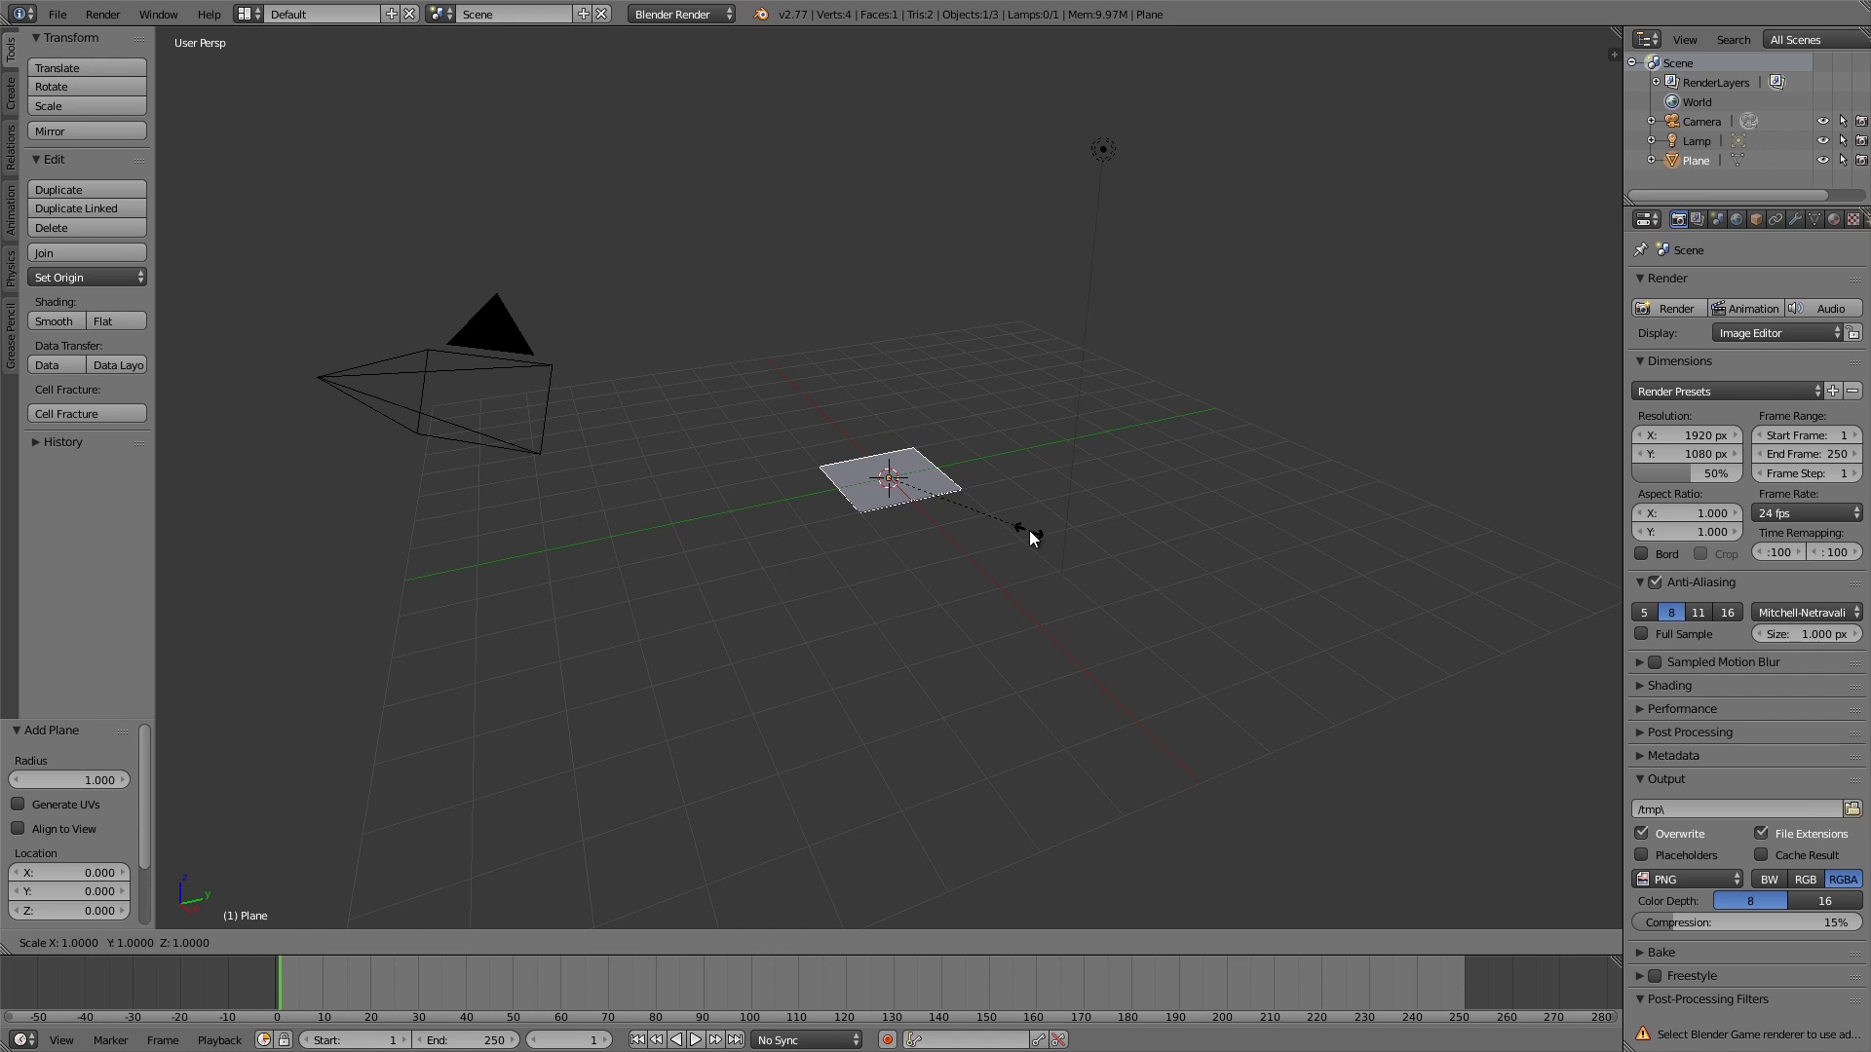
key(2)
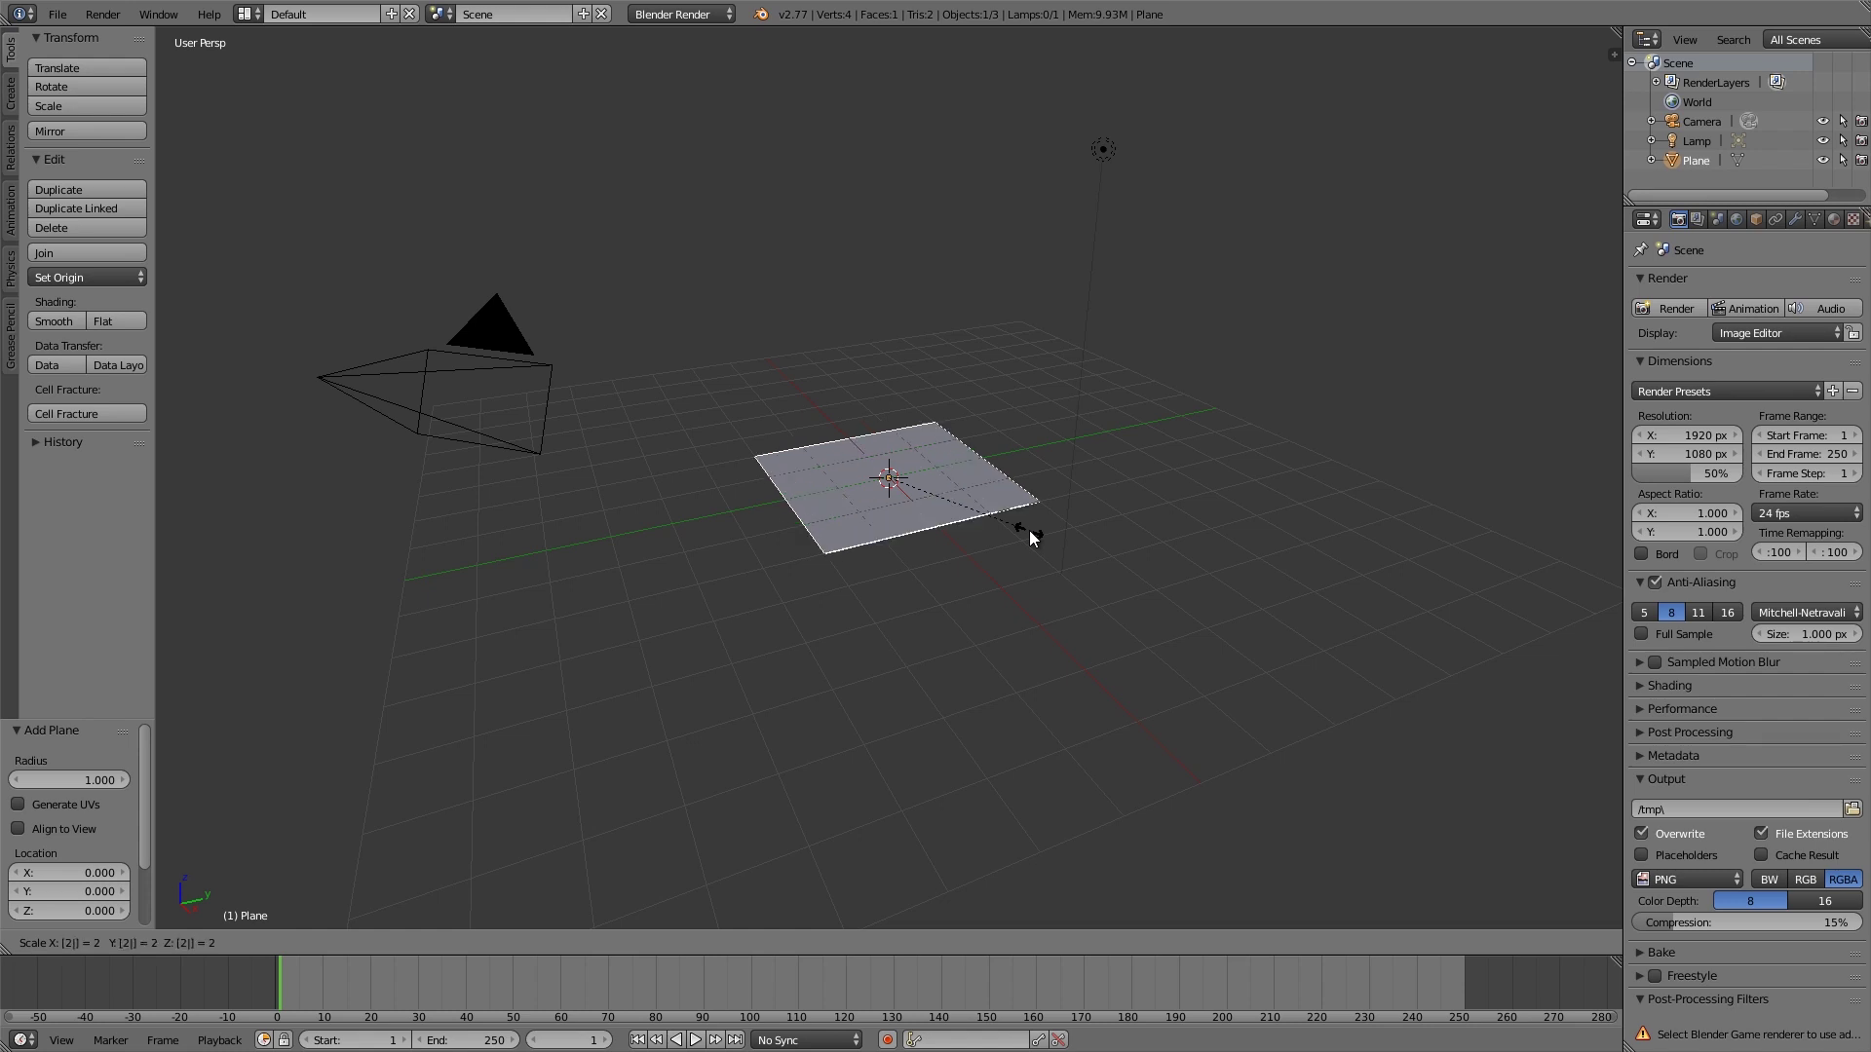
key(0)
key(Return)
scroll(1048, 532, down, 6)
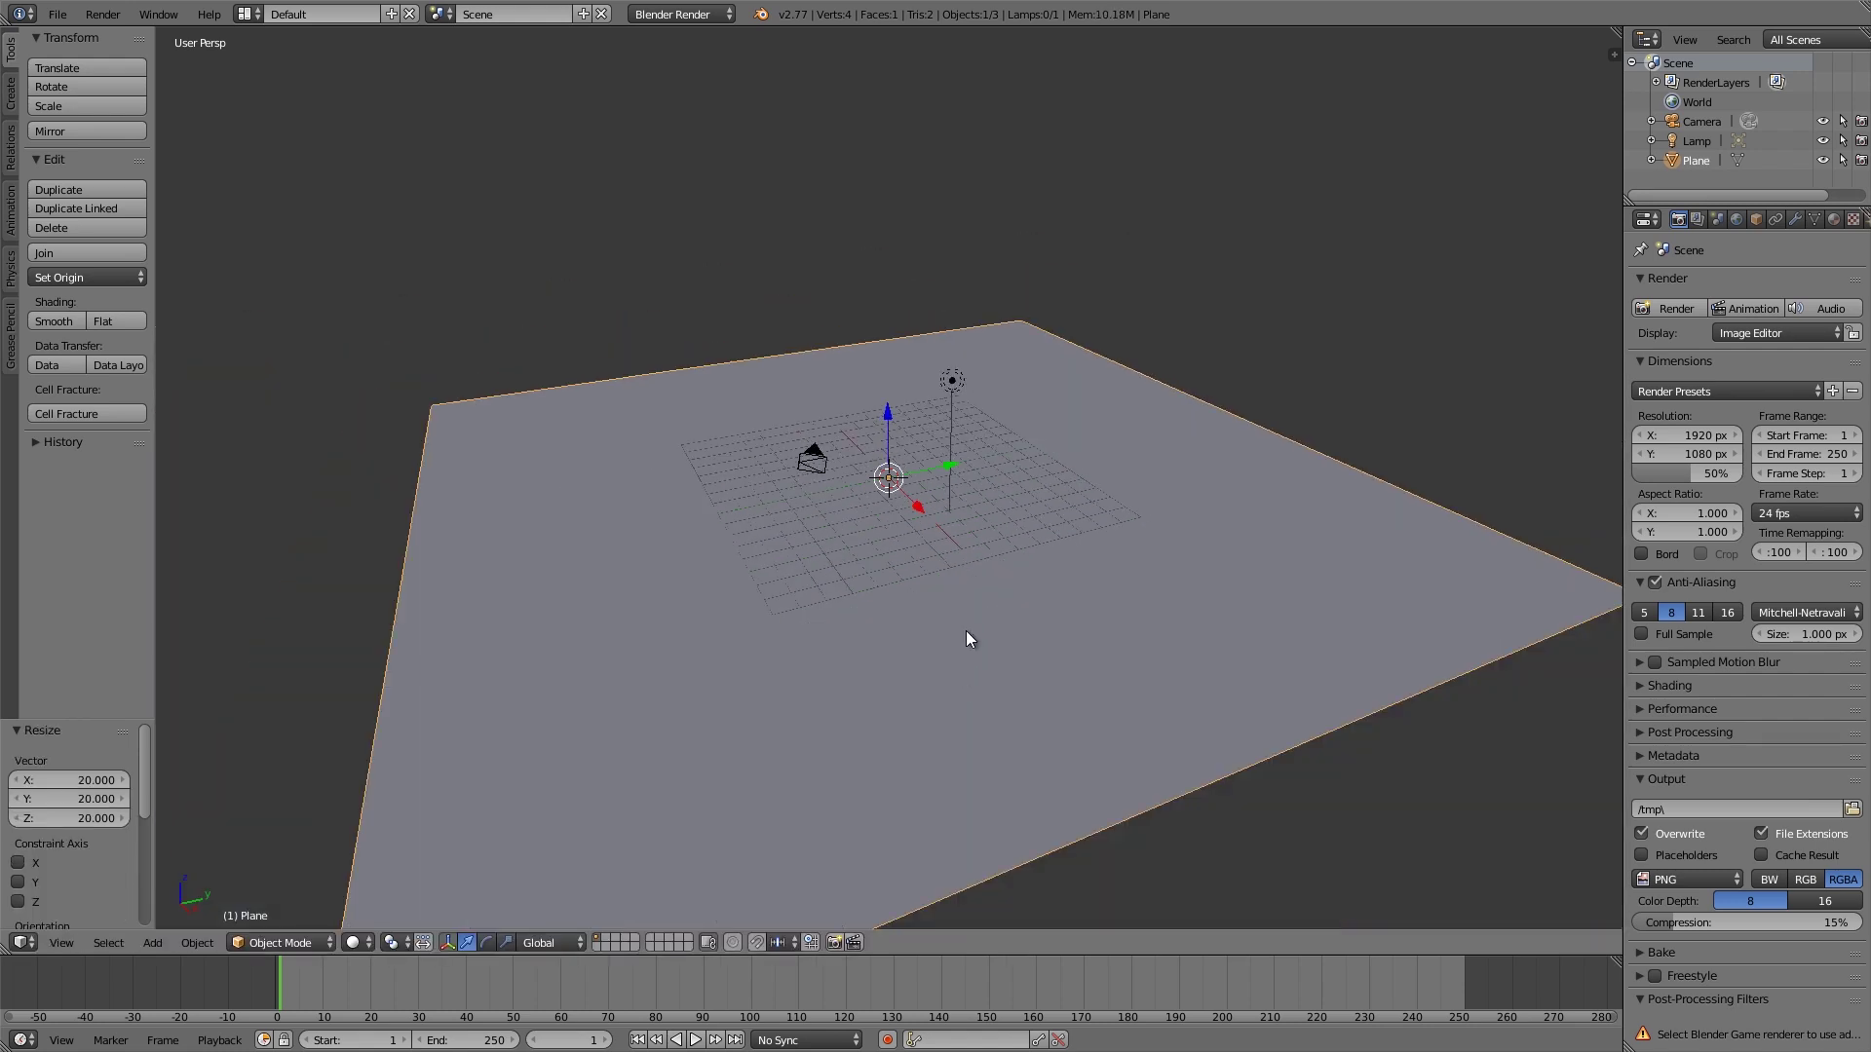
scroll(856, 337, up, 3)
key(s)
click(1178, 555)
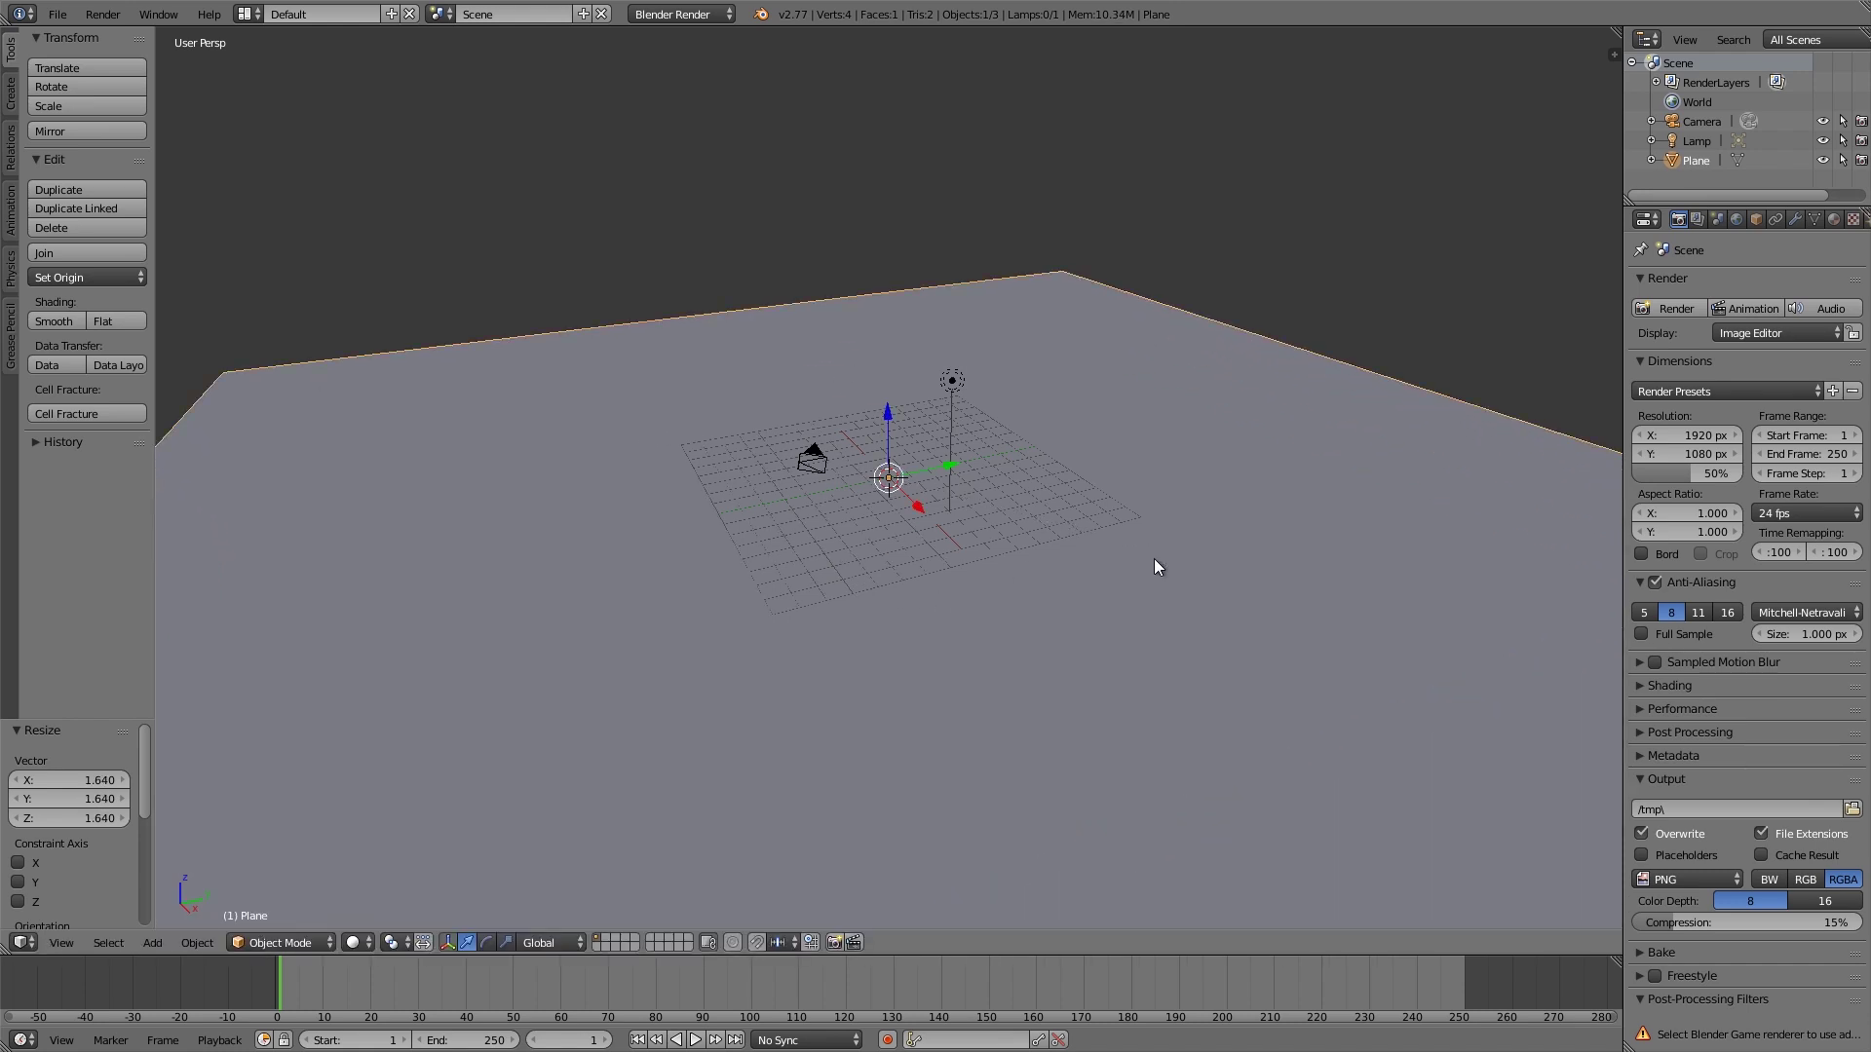
- Switch to the Blender Game engine with GLSL shading and a 60 fps frame rate
click(709, 18)
click(692, 55)
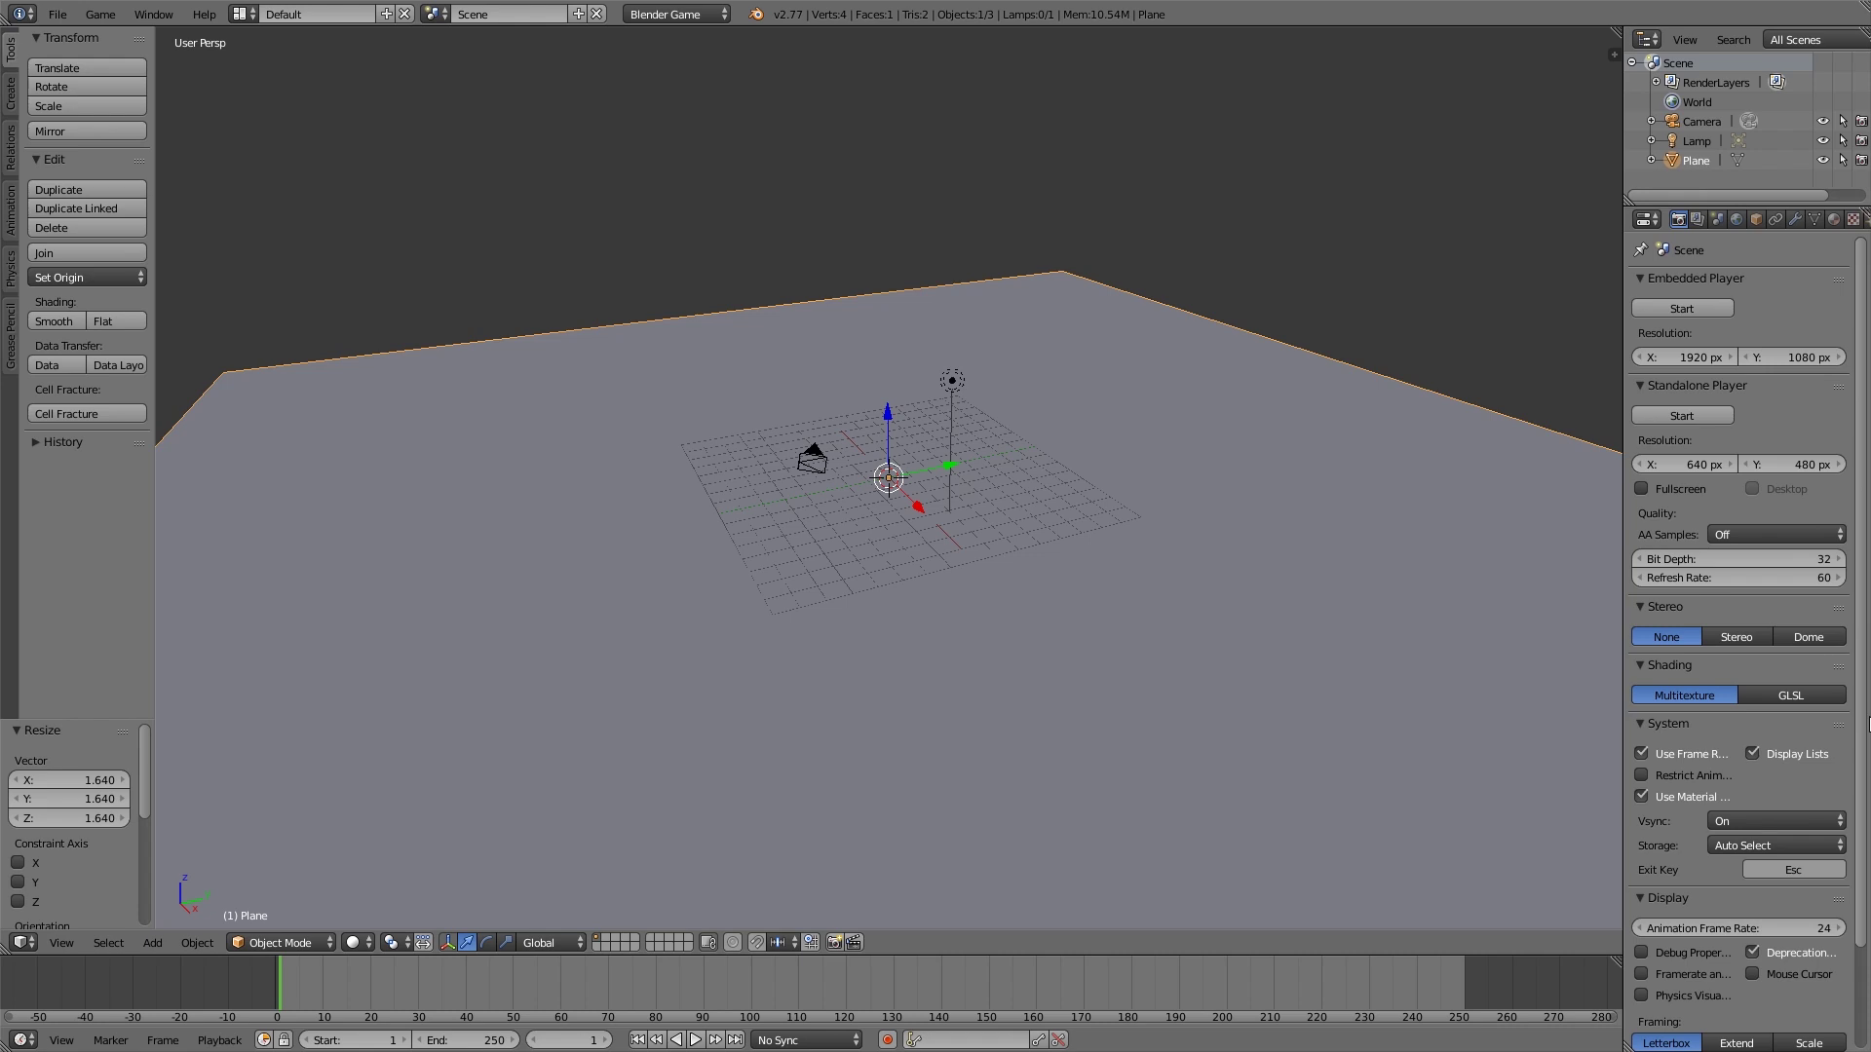
click(1803, 695)
click(1728, 994)
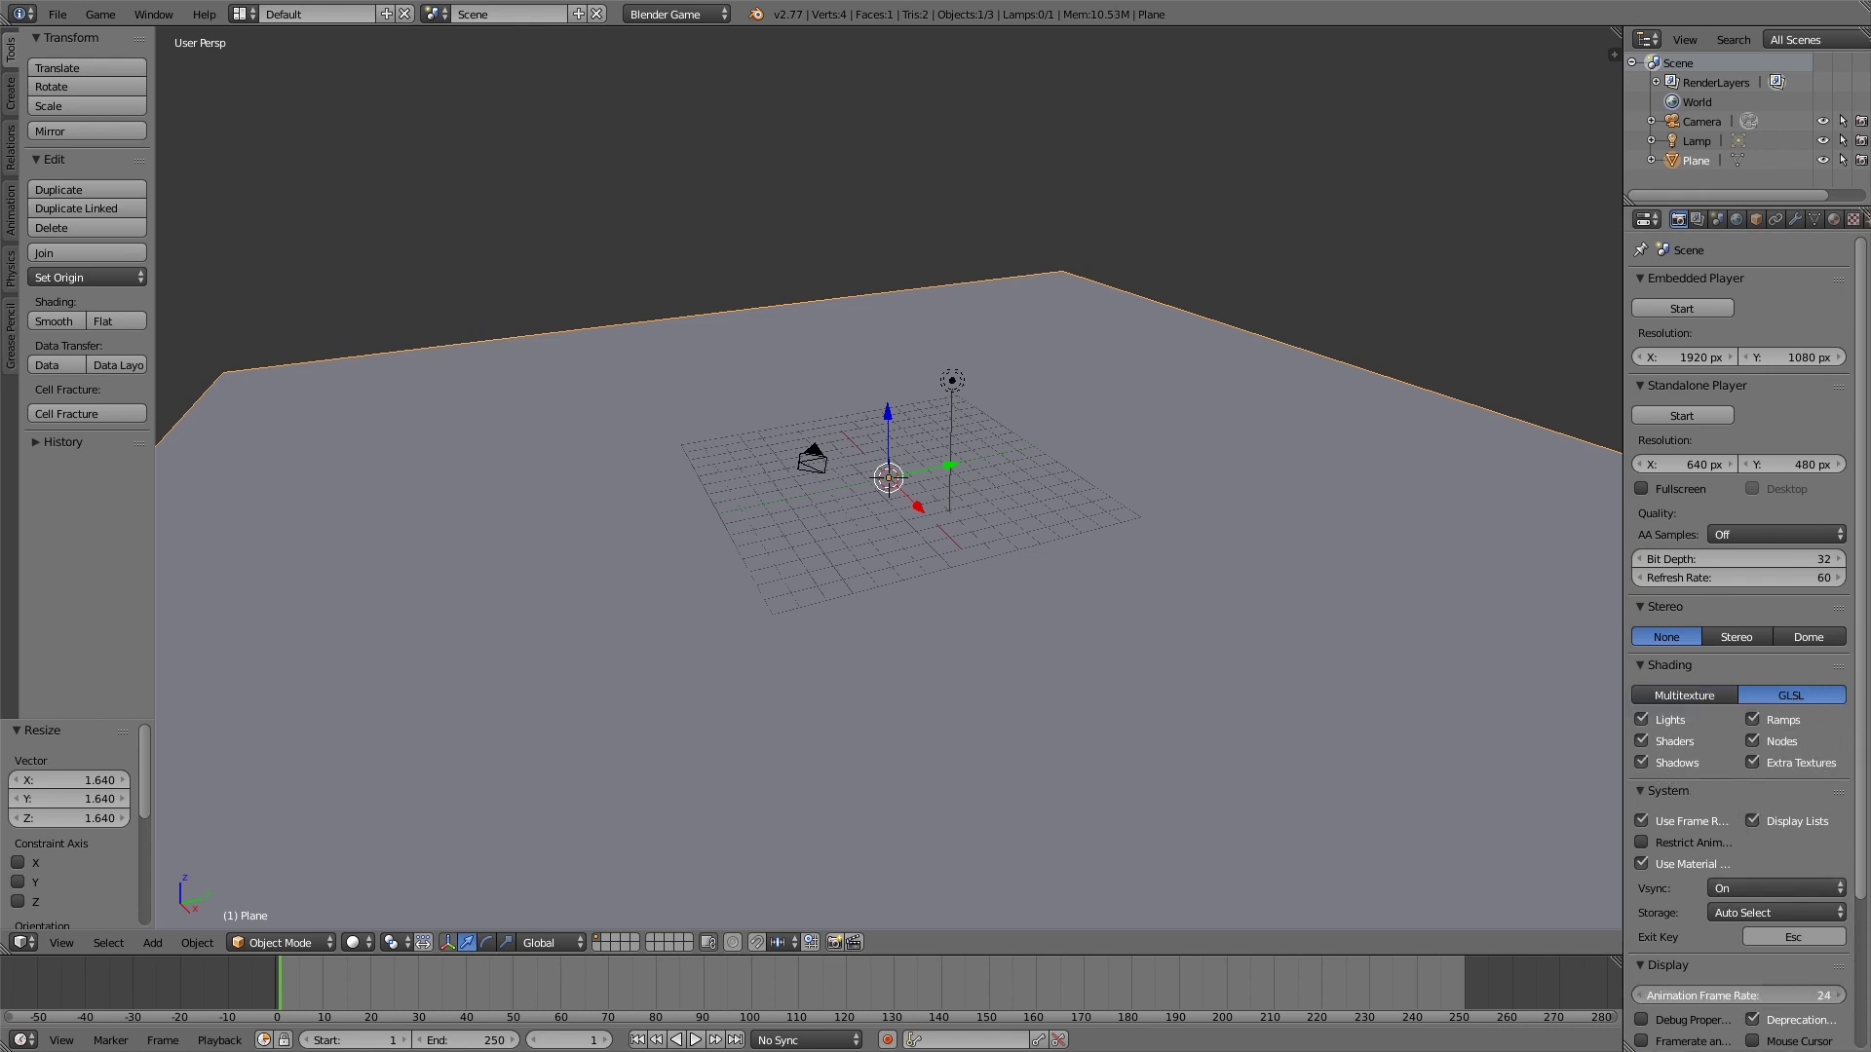
text(60)
key(Return)
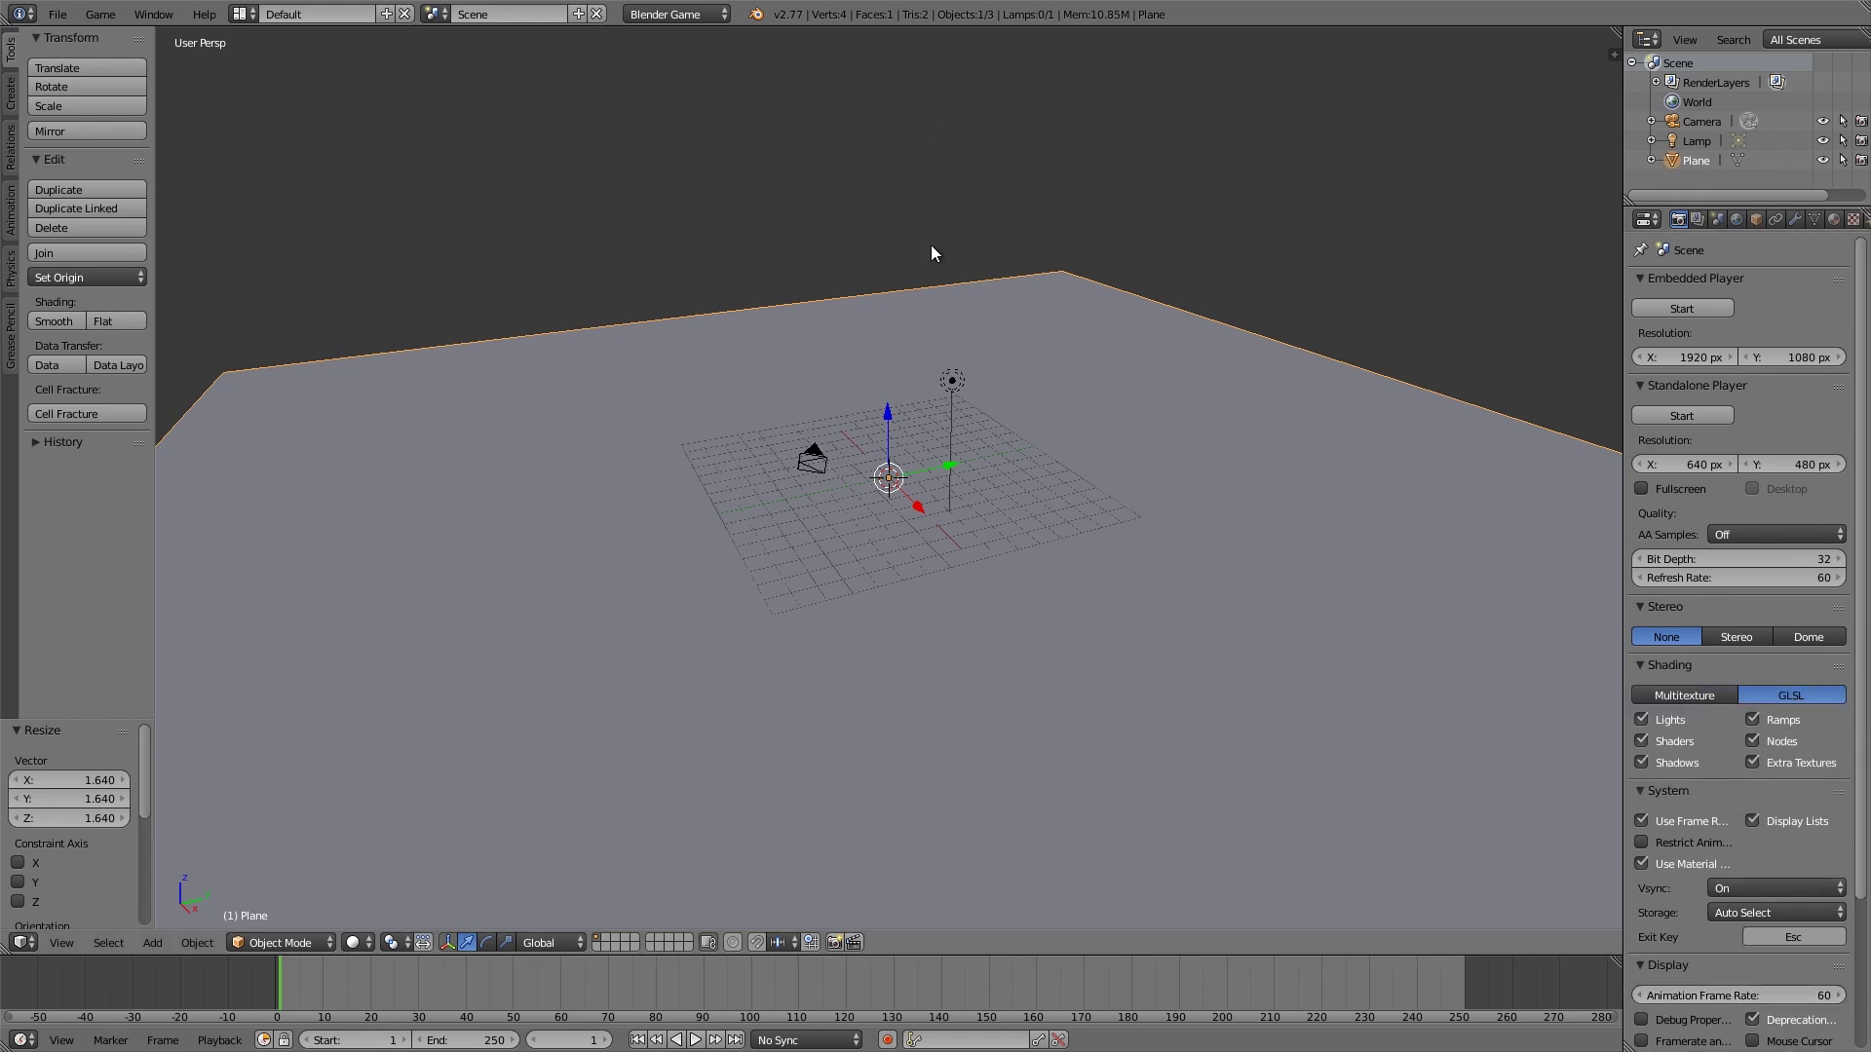
- Delete the camera and set the viewport shading to Texture
right_click(828, 469)
middle_drag(866, 495, 964, 536)
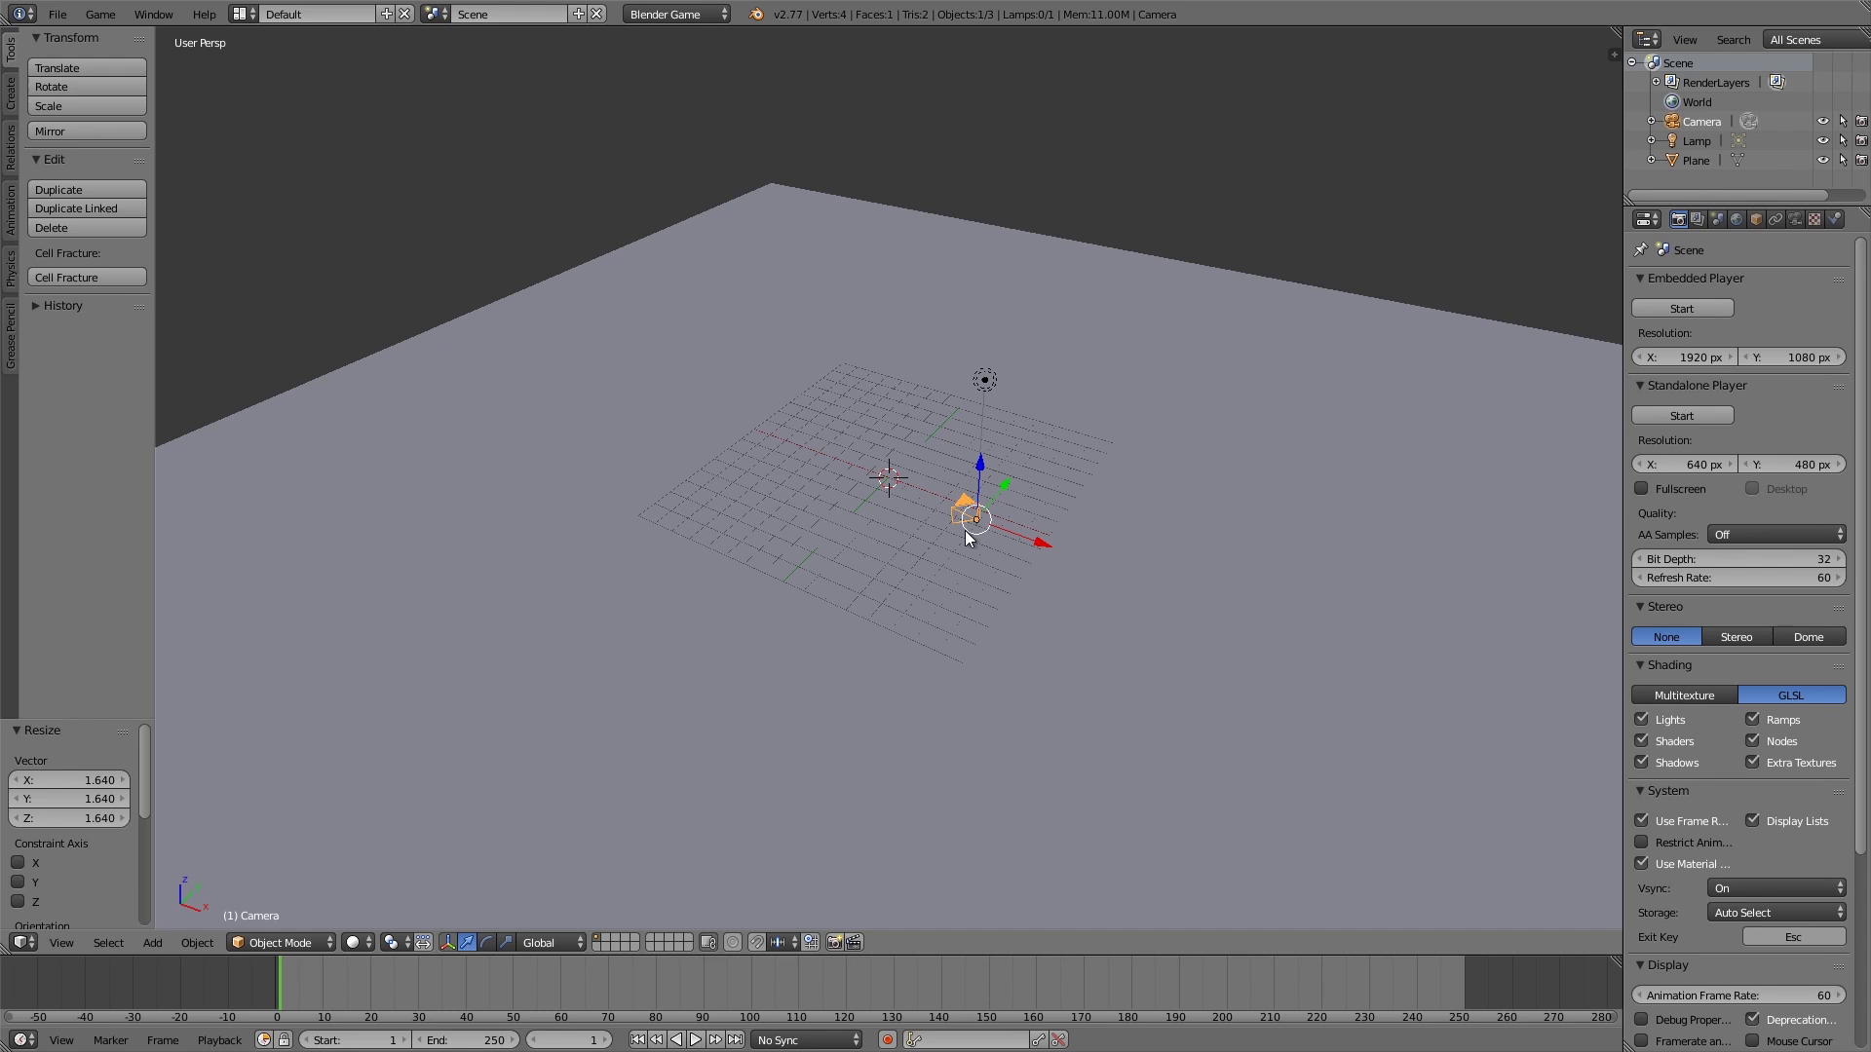
key(x)
click(1125, 522)
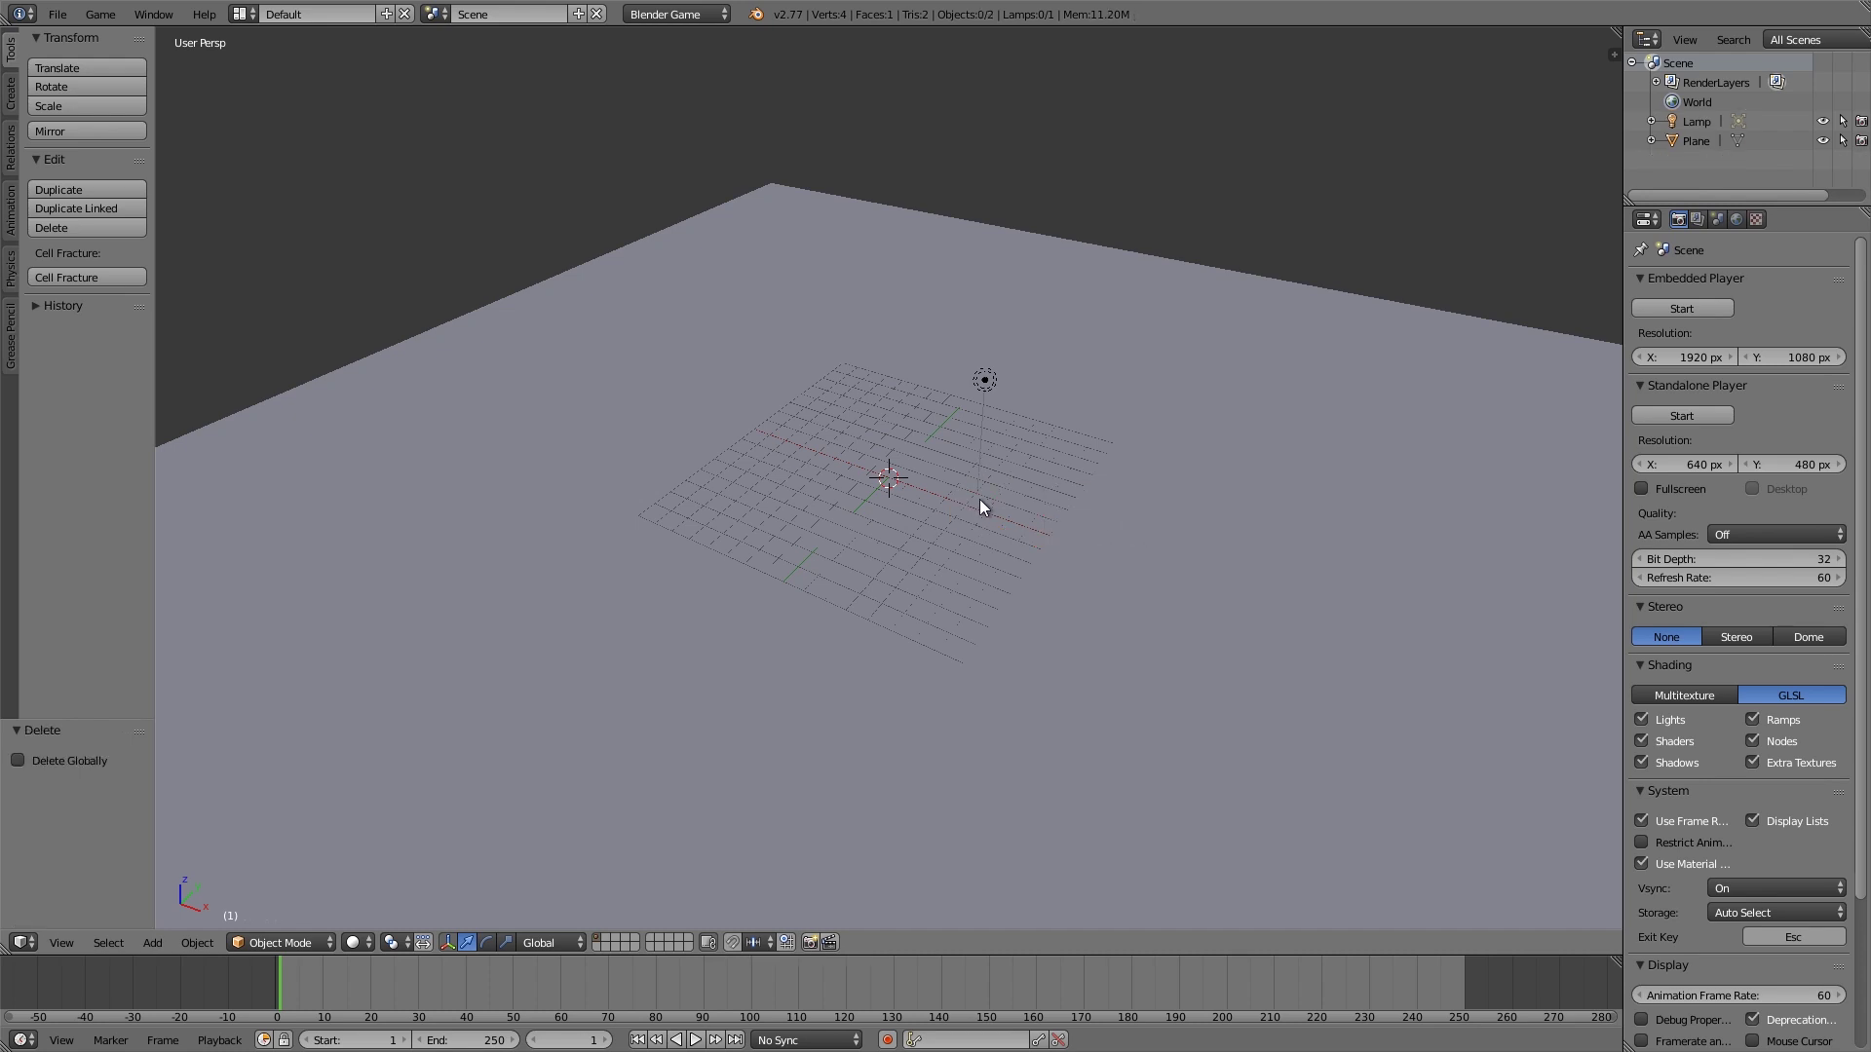
click(354, 942)
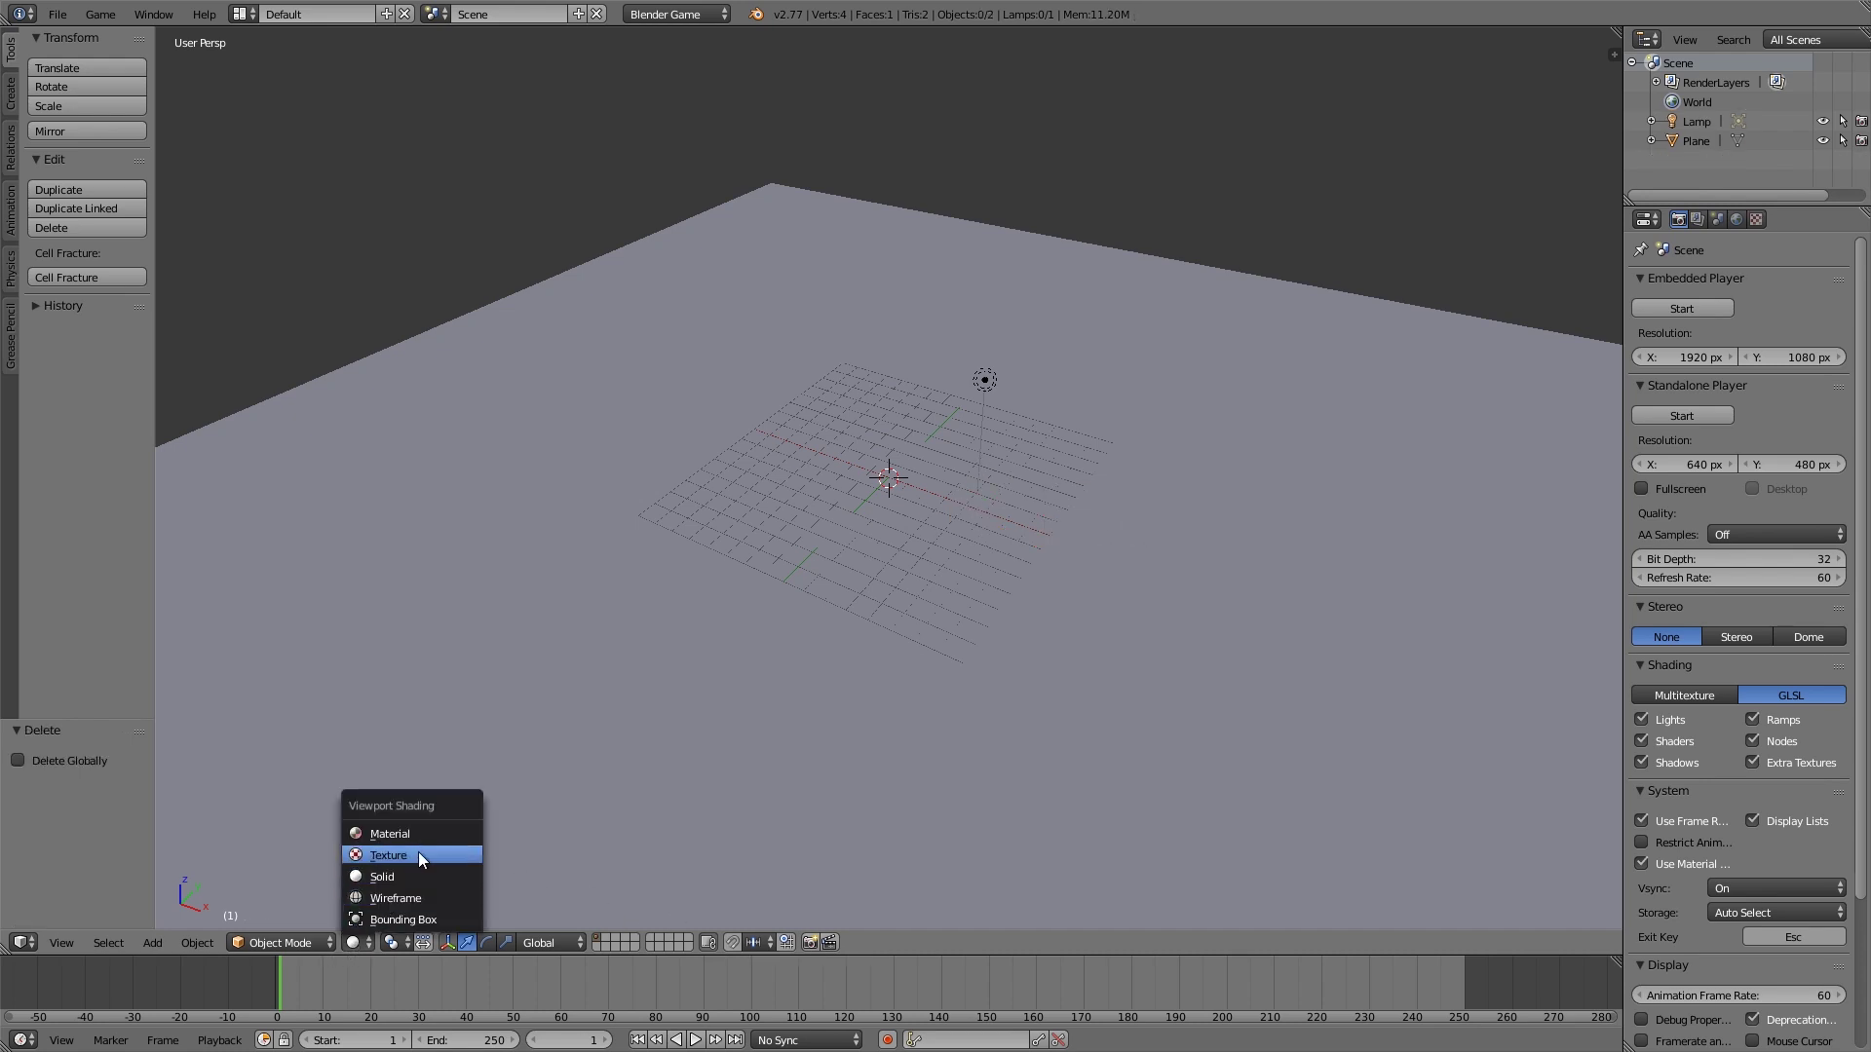
click(419, 852)
middle_drag(516, 842, 928, 446)
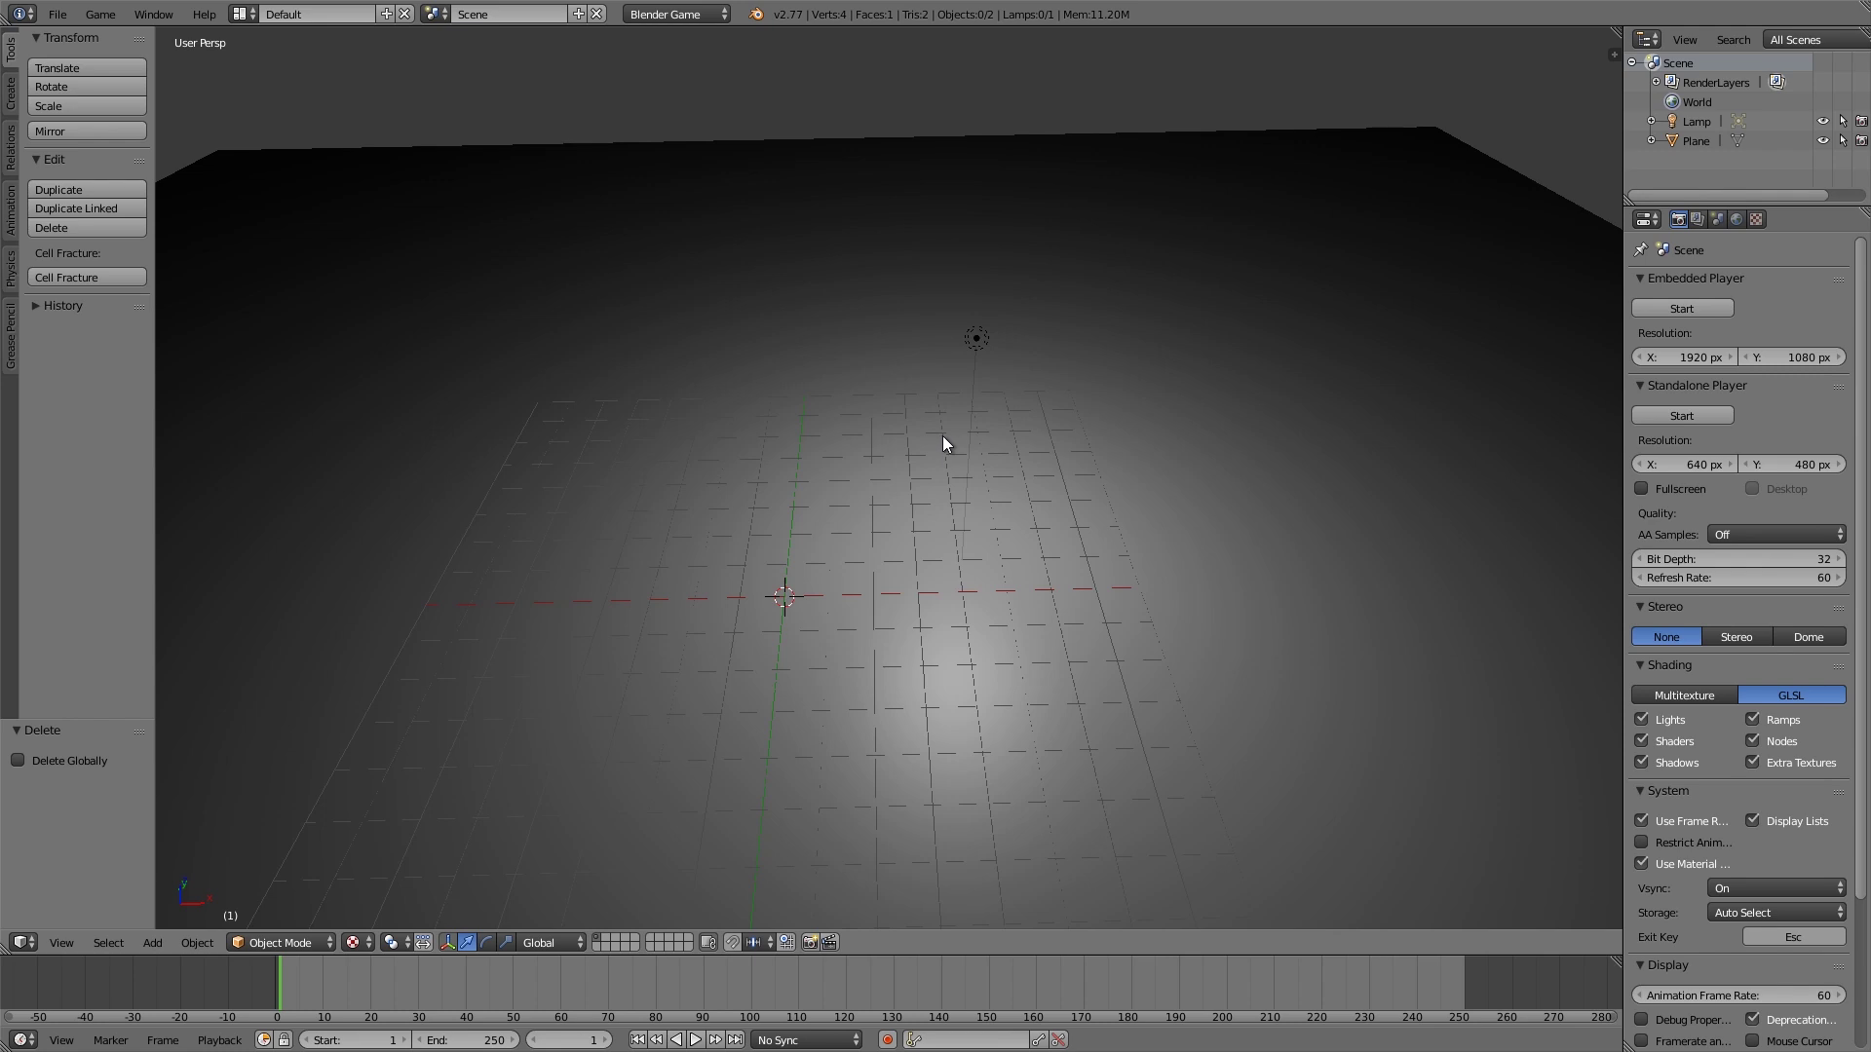
- Make the lamp a Hemi light with energy 0.2
right_click(978, 338)
key(g)
key(Escape)
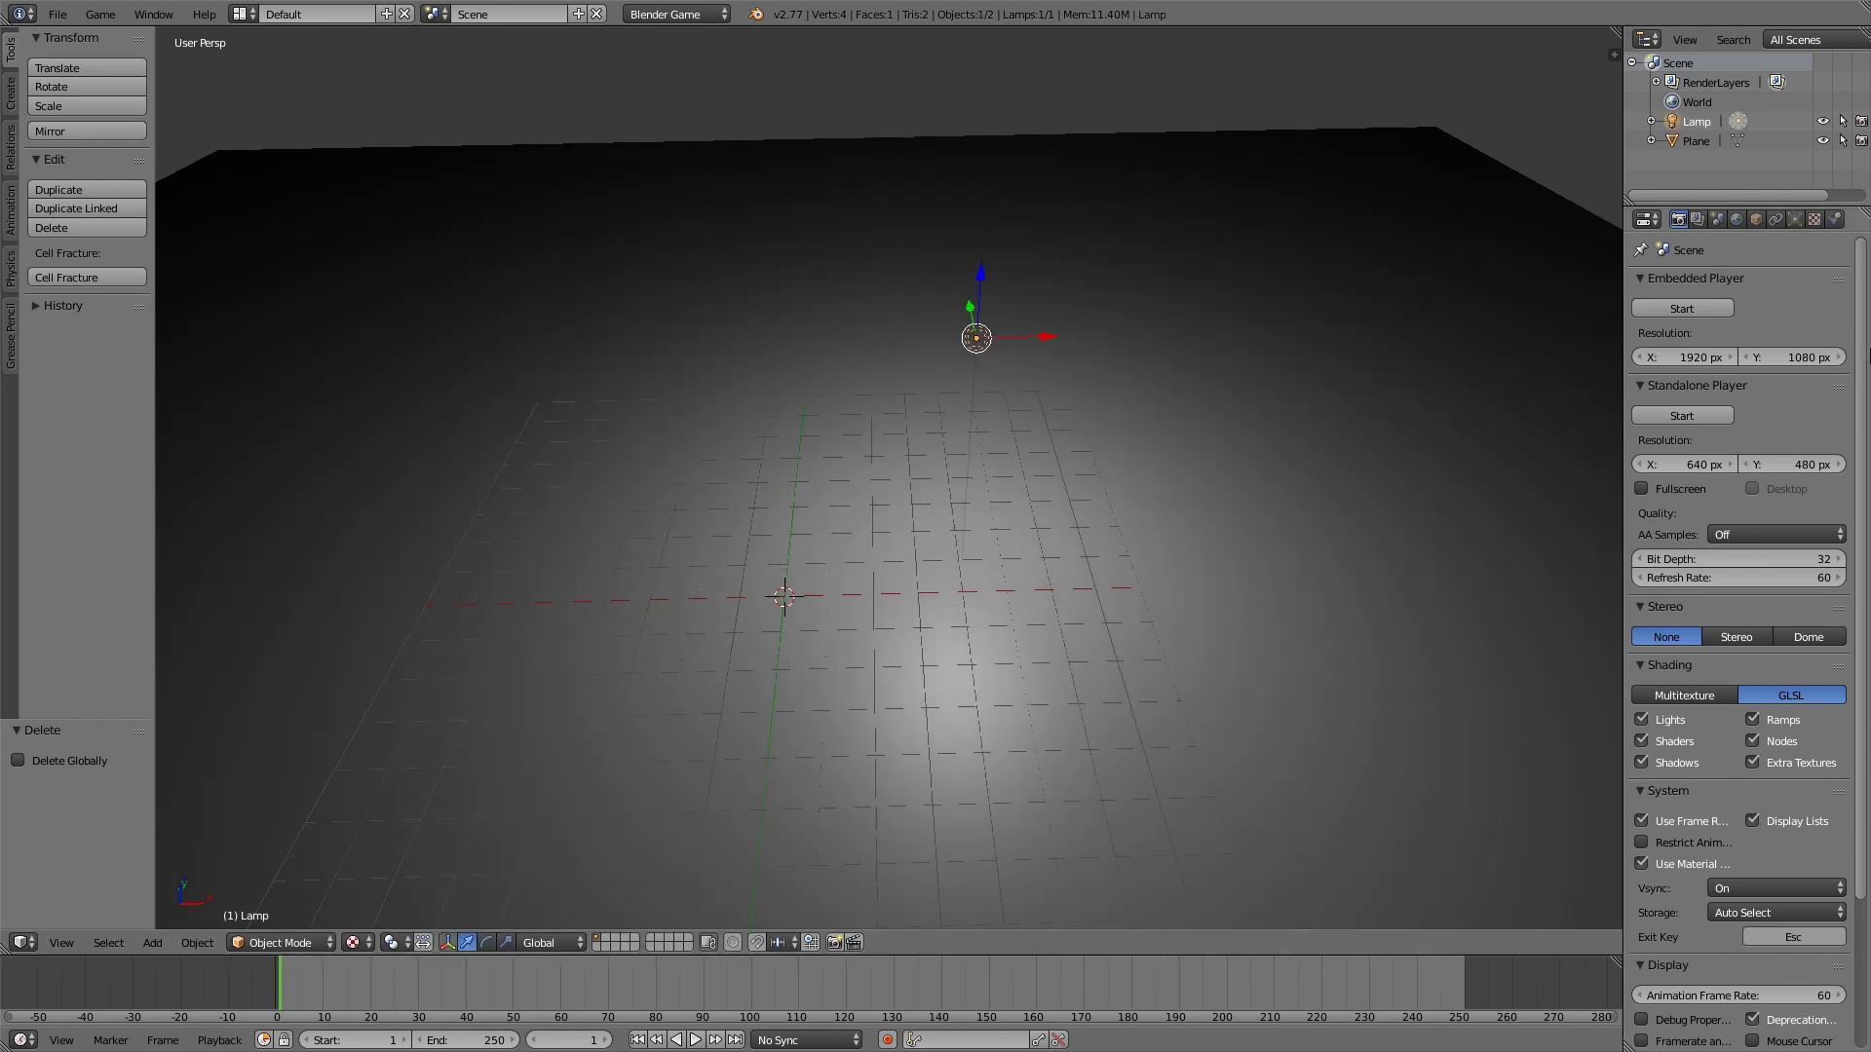
click(1798, 220)
click(1792, 500)
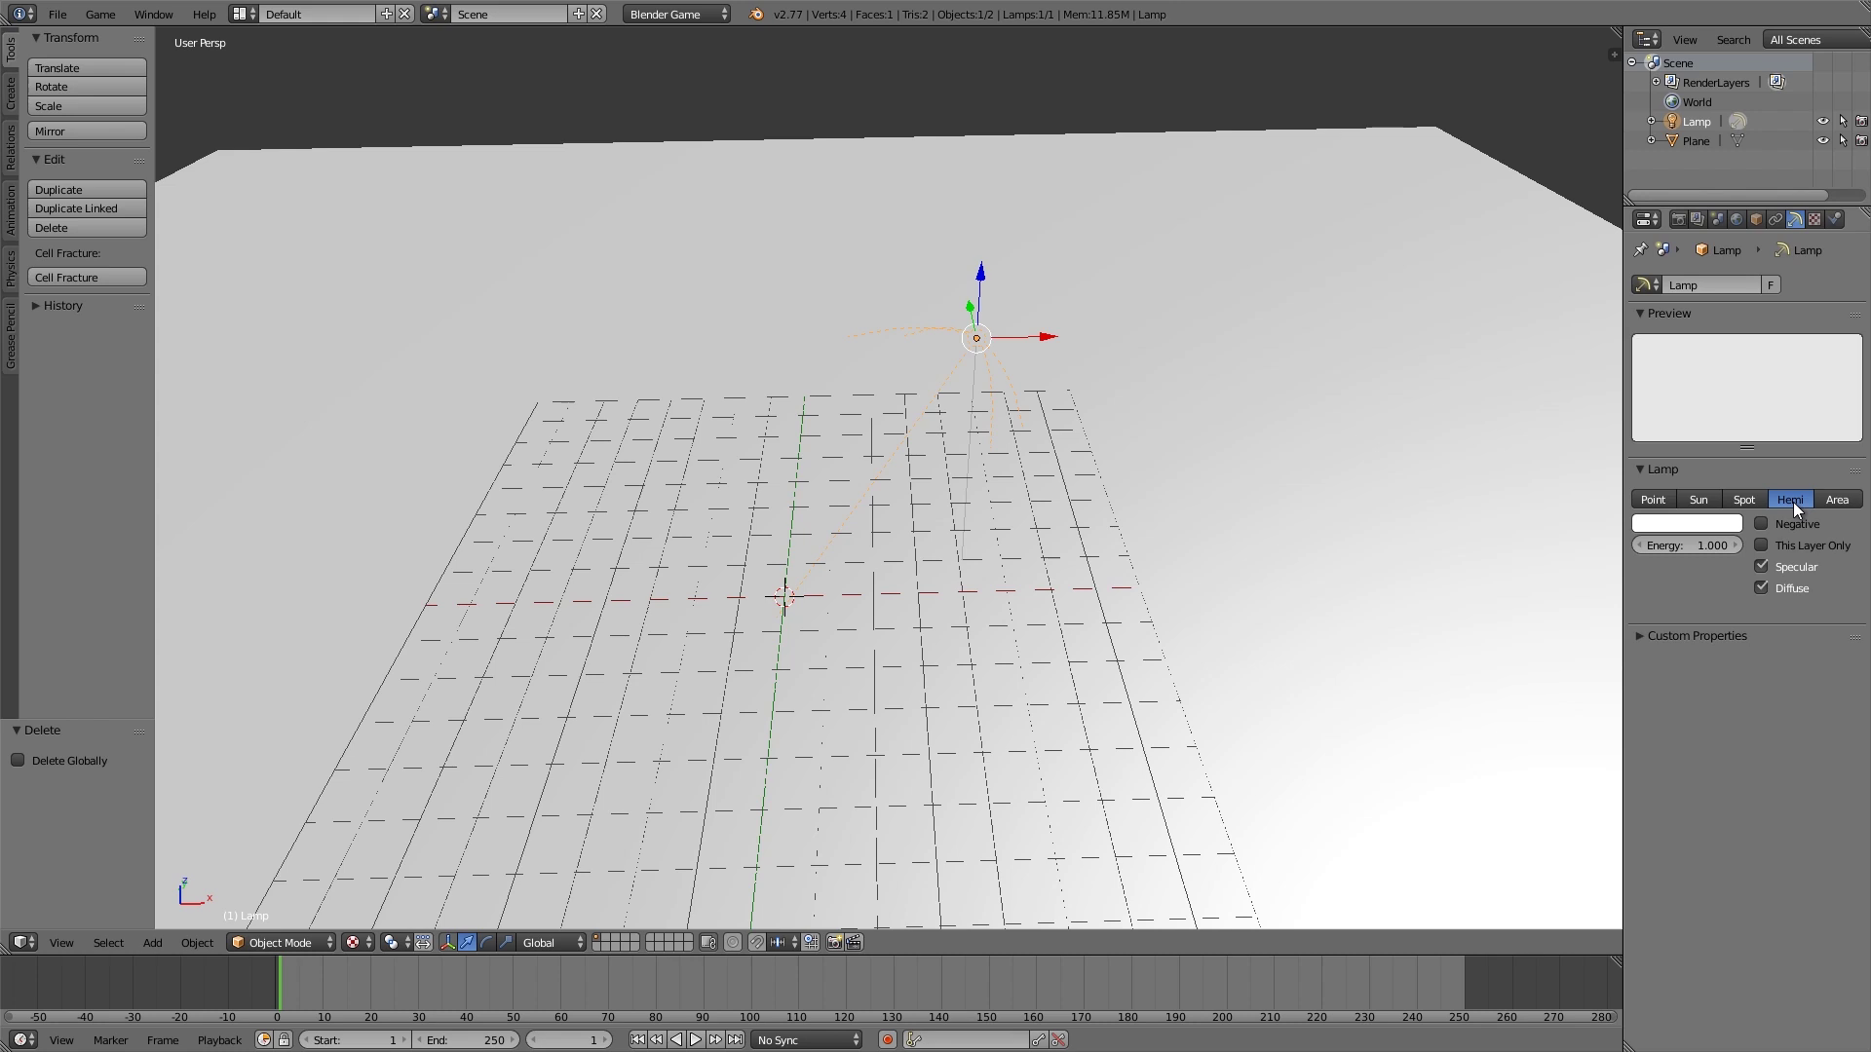
click(1671, 547)
key(BackSpace)
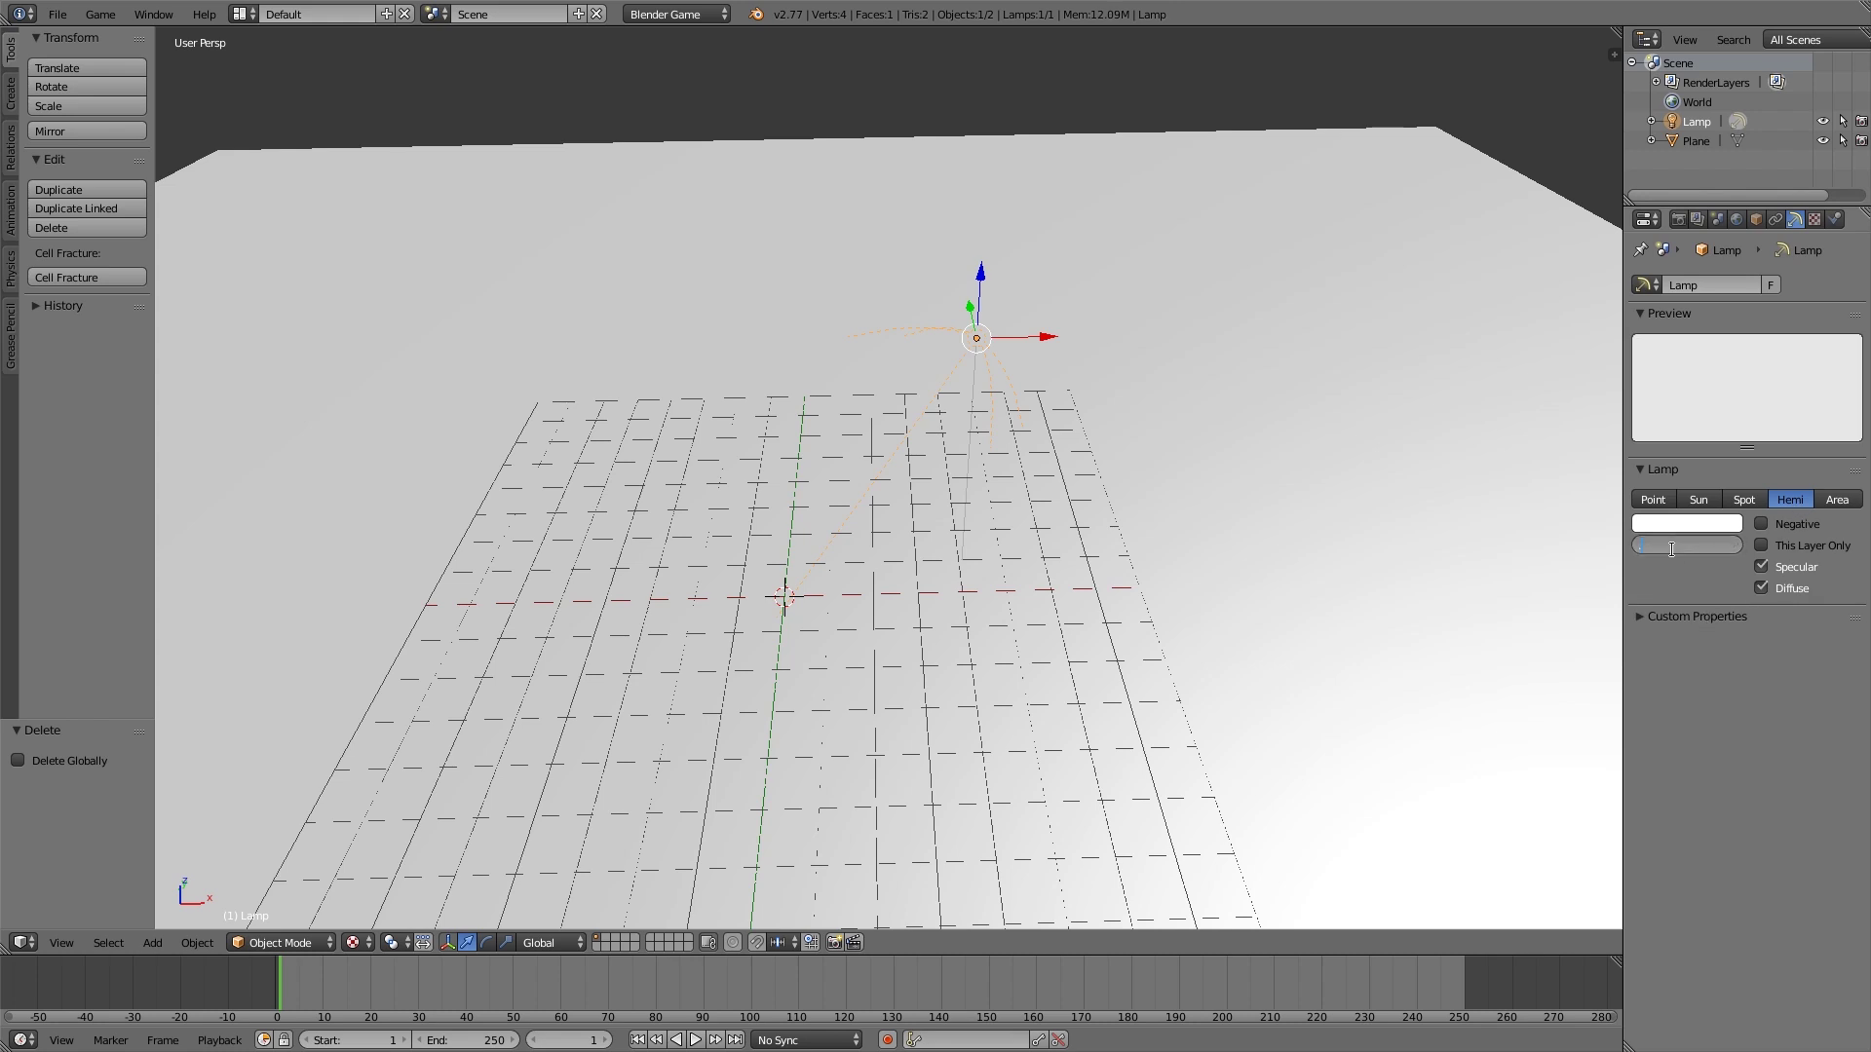
text(.2)
key(Return)
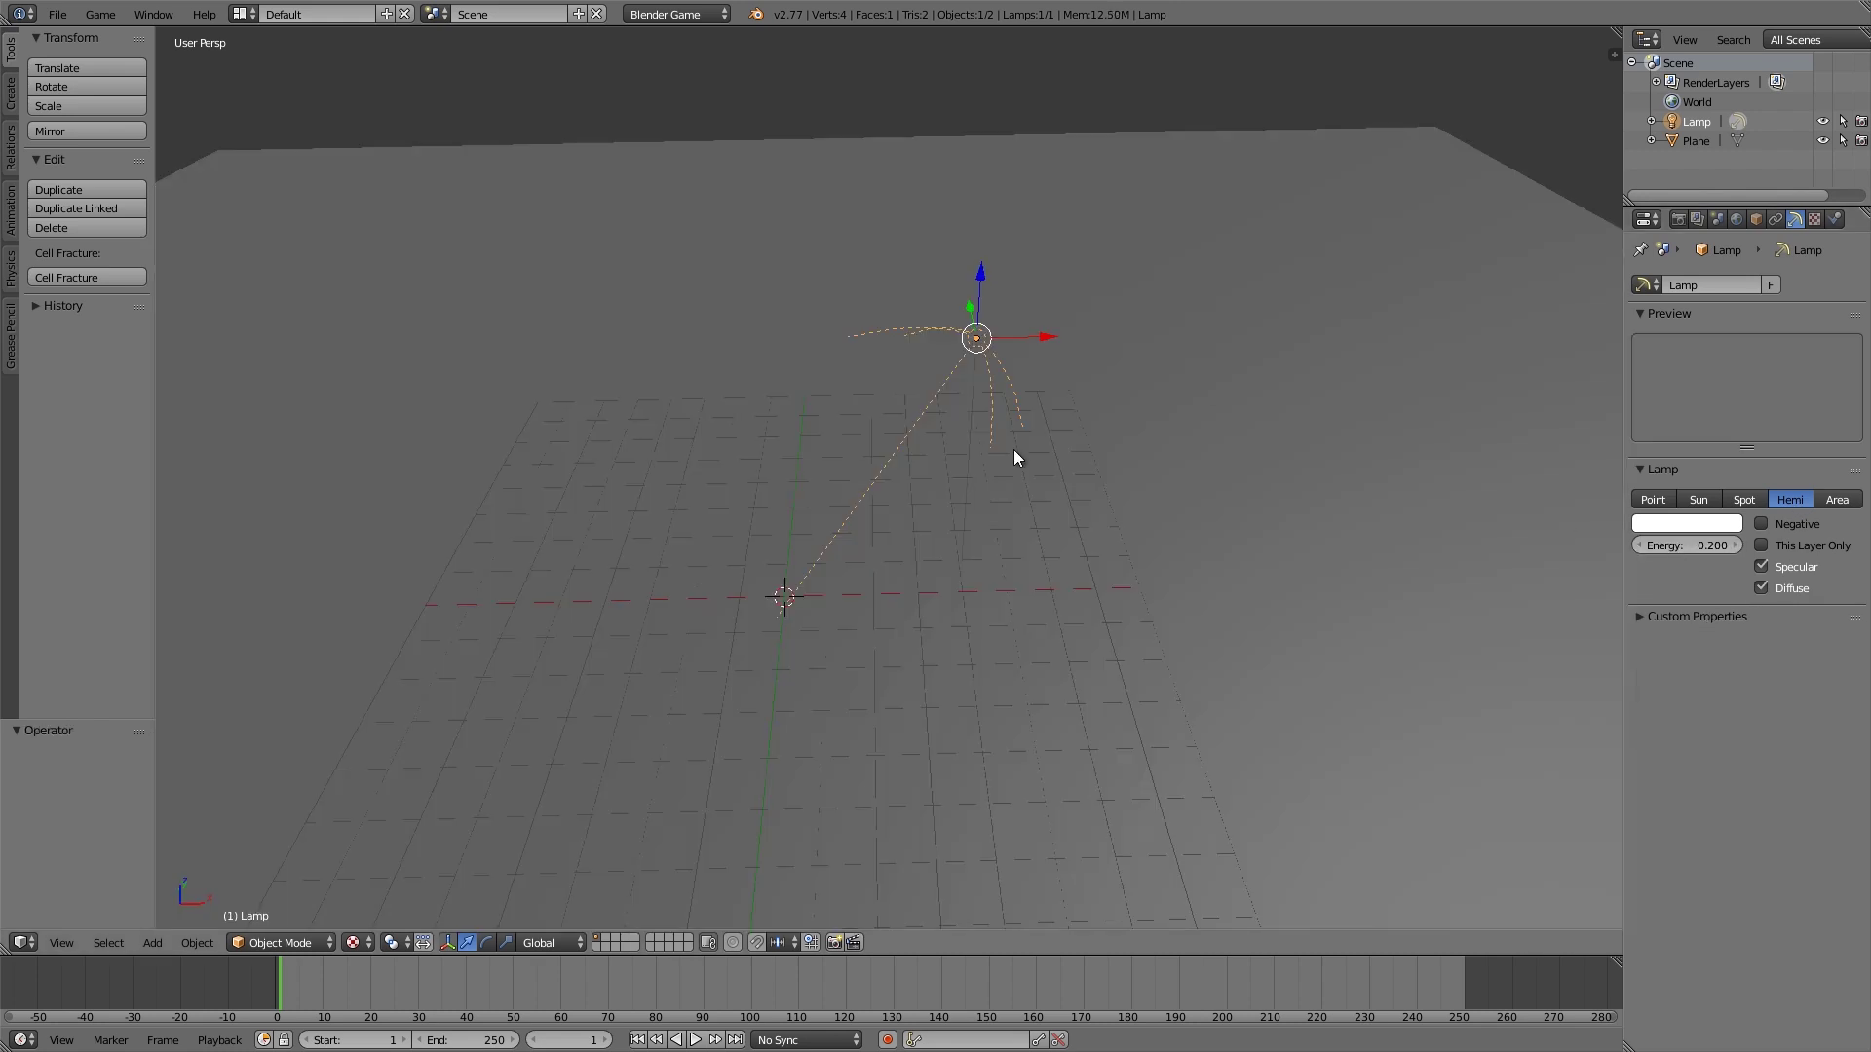
- Clear the Hemi lamp's rotation so it points down and tint it light blue
key(alt+r)
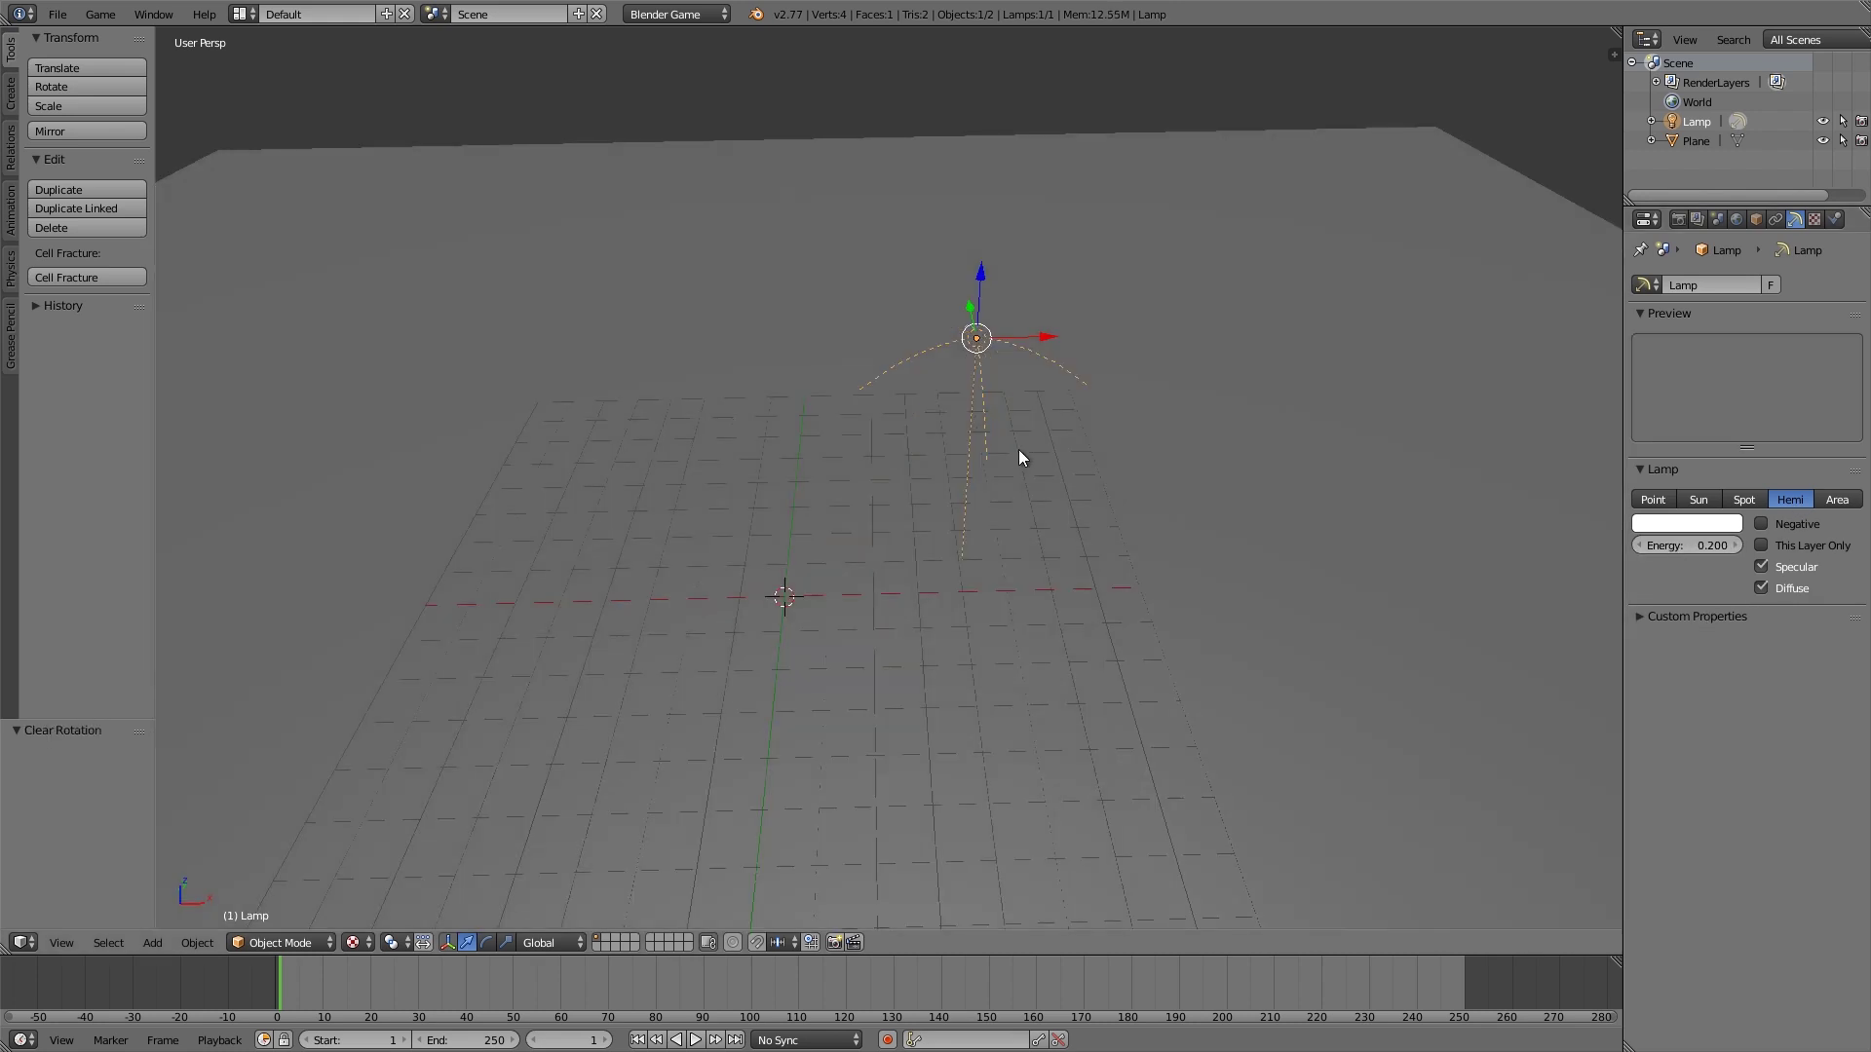
click(1664, 529)
click(1659, 304)
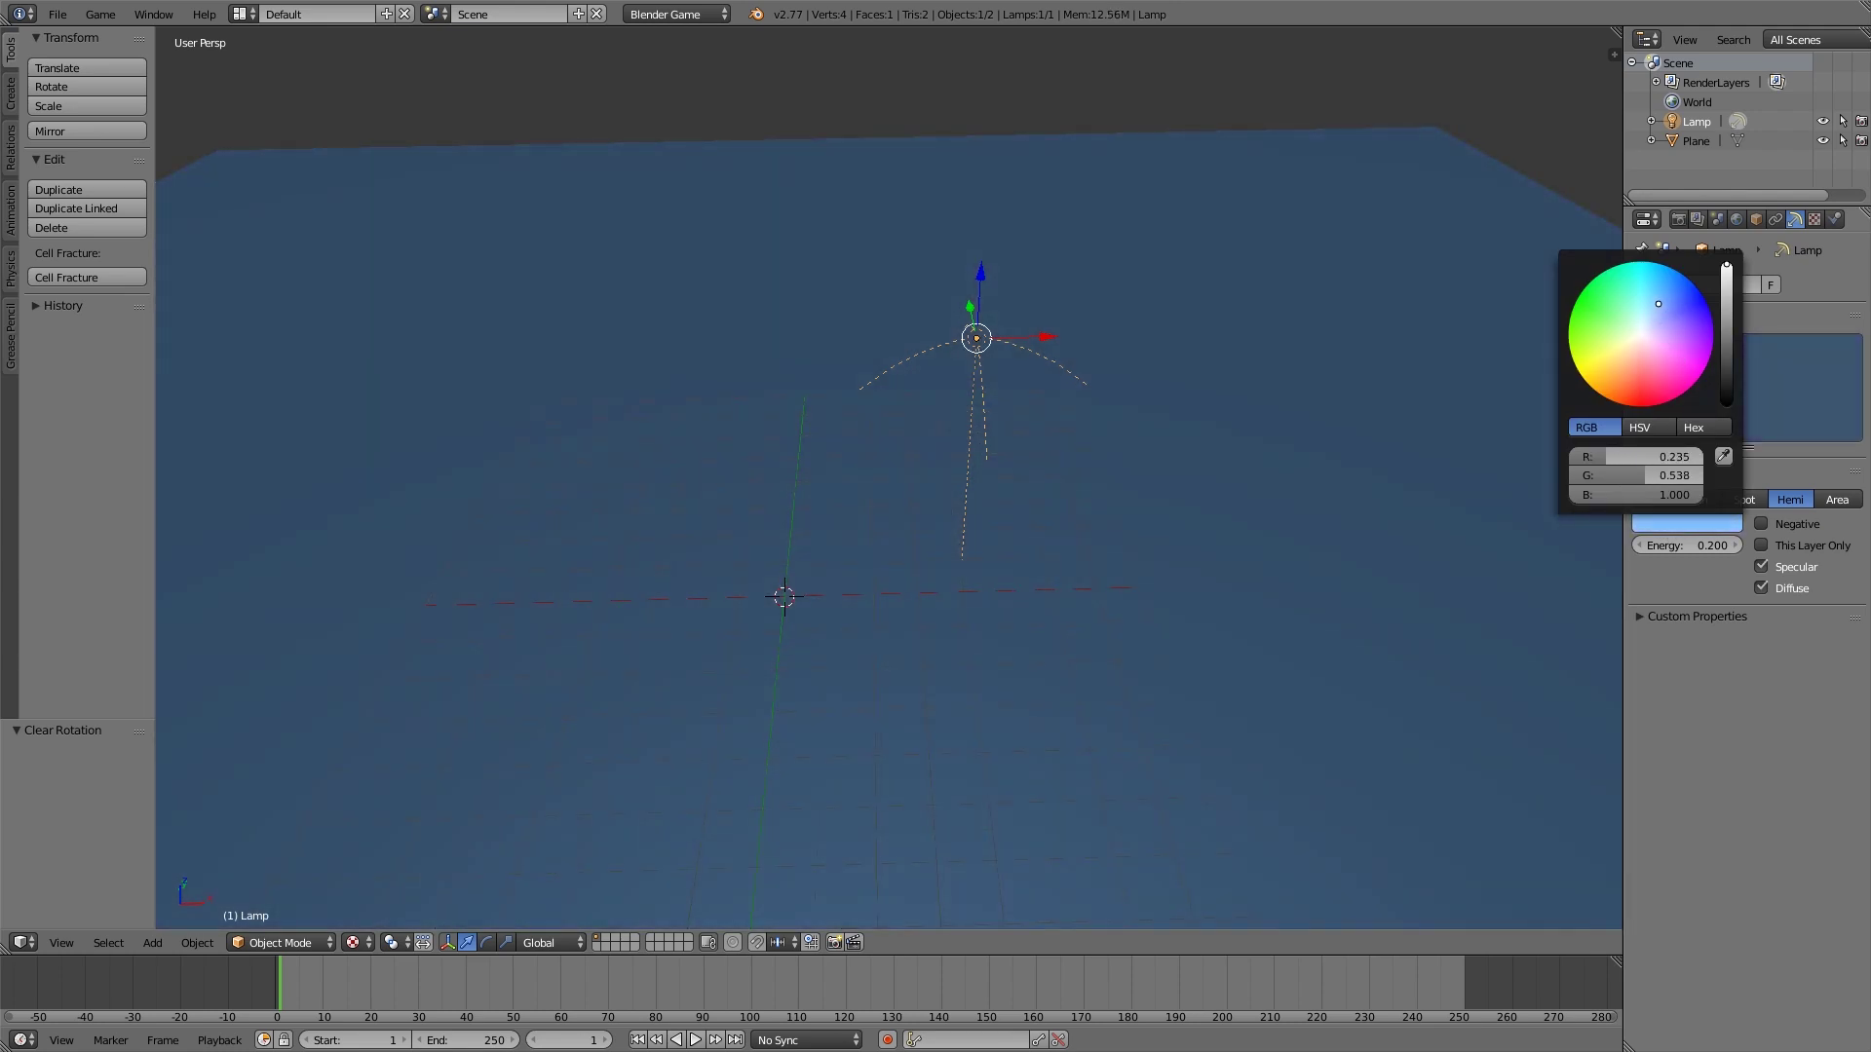
drag(1658, 304, 1658, 304)
key(shift+a)
- Add a cube and raise it along Z above the plane
mouse_move(829, 554)
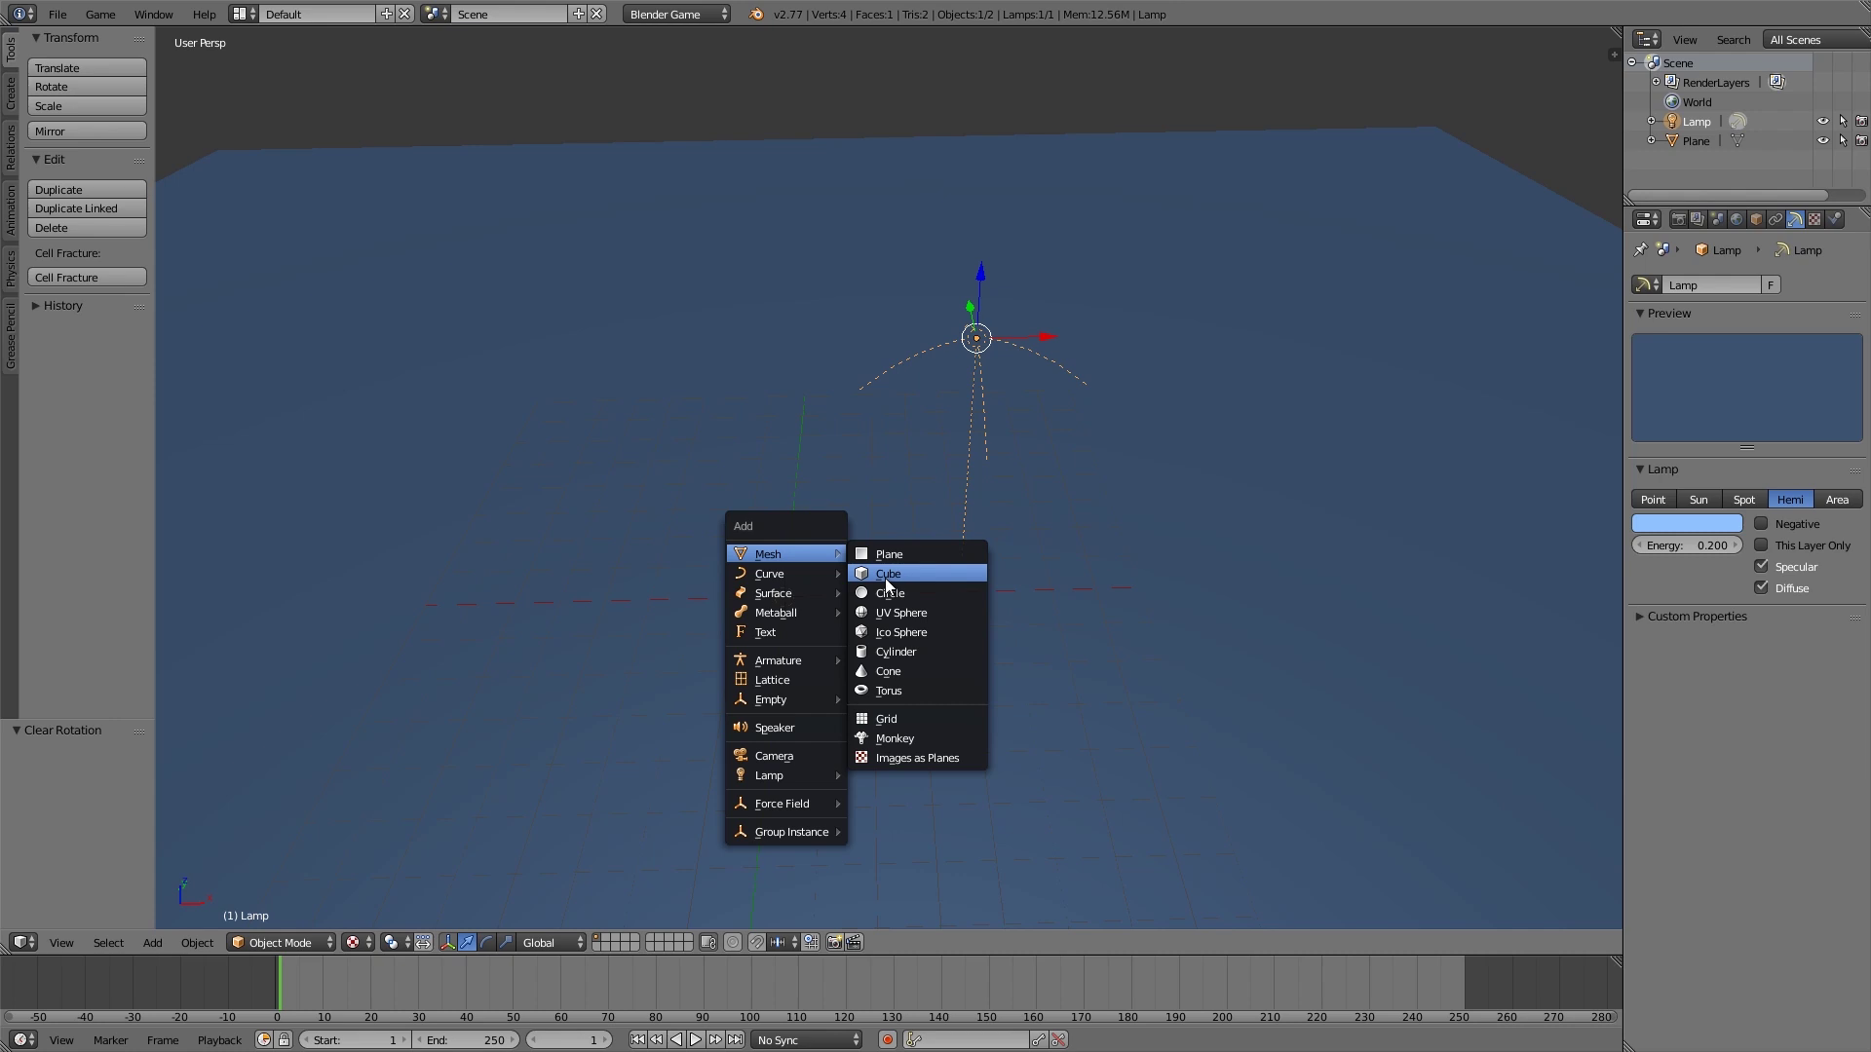
click(888, 582)
key(g)
key(z)
click(858, 629)
- Duplicate the lamp up and to the right, tilting it 38.9° about Y
right_click(977, 356)
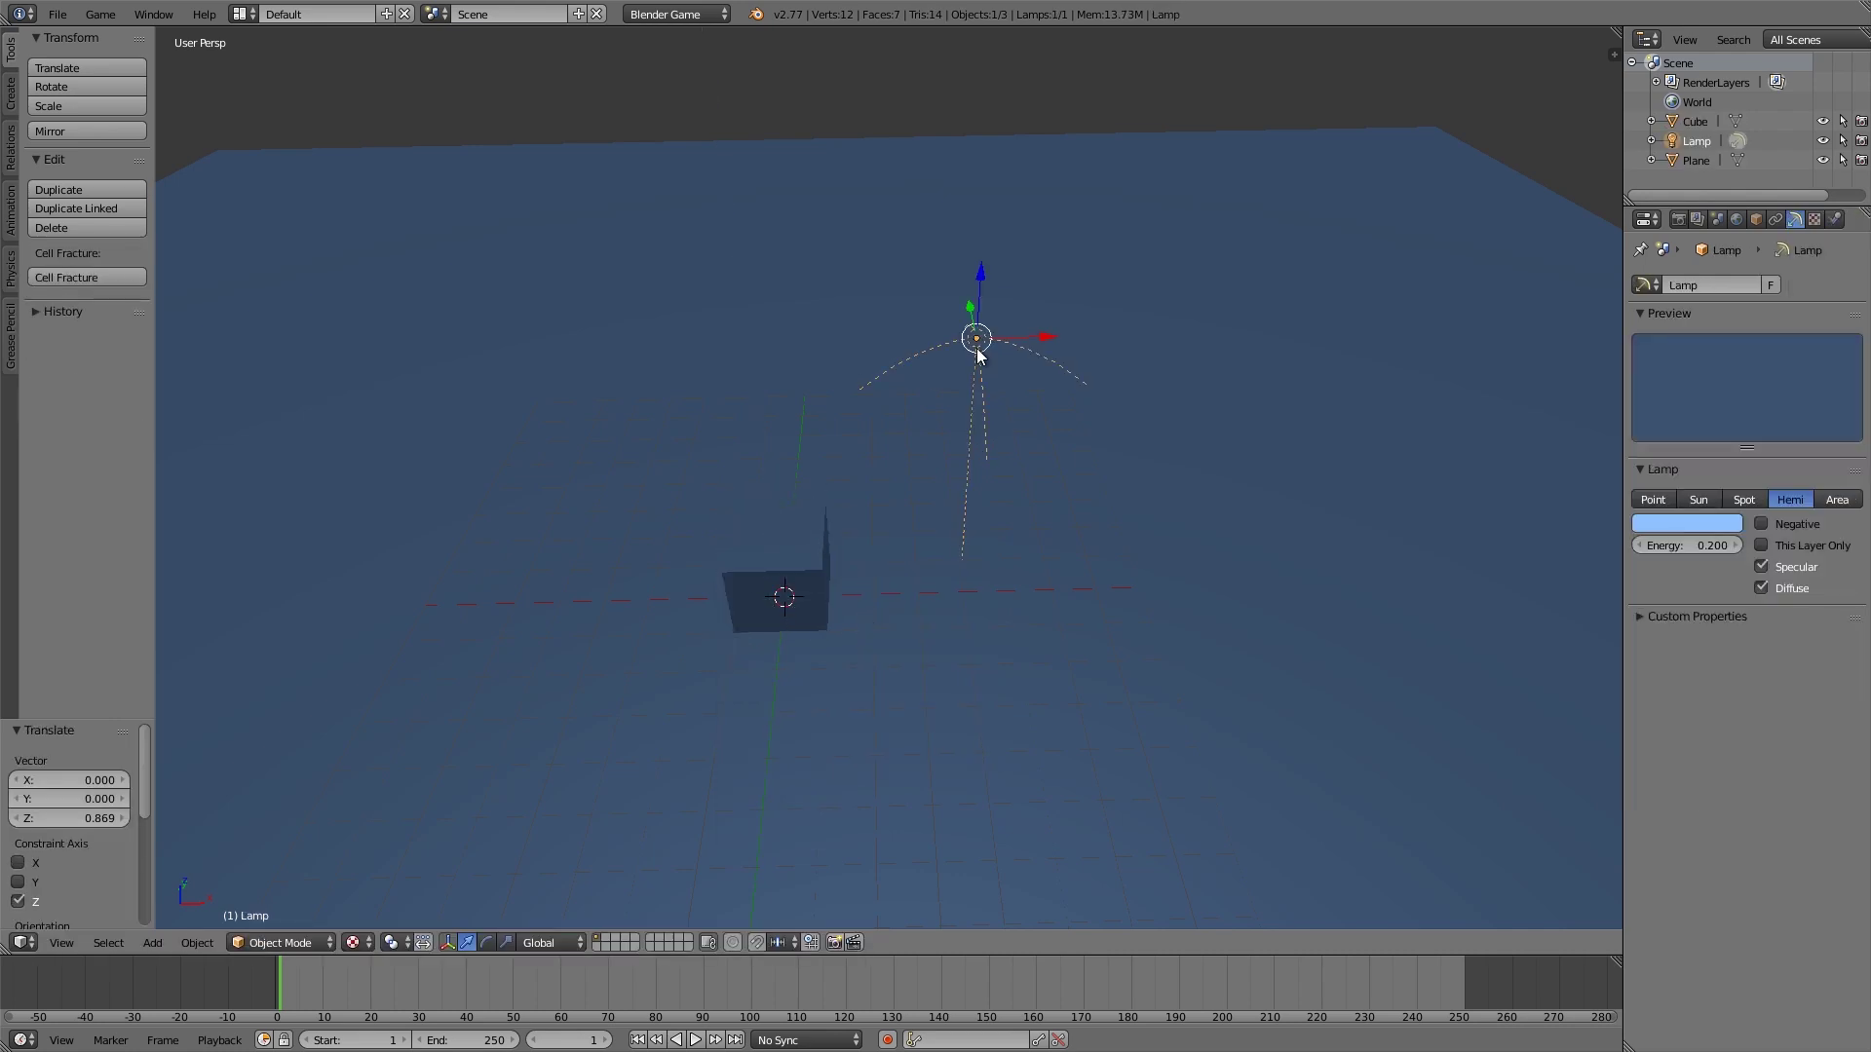
key(shift+d)
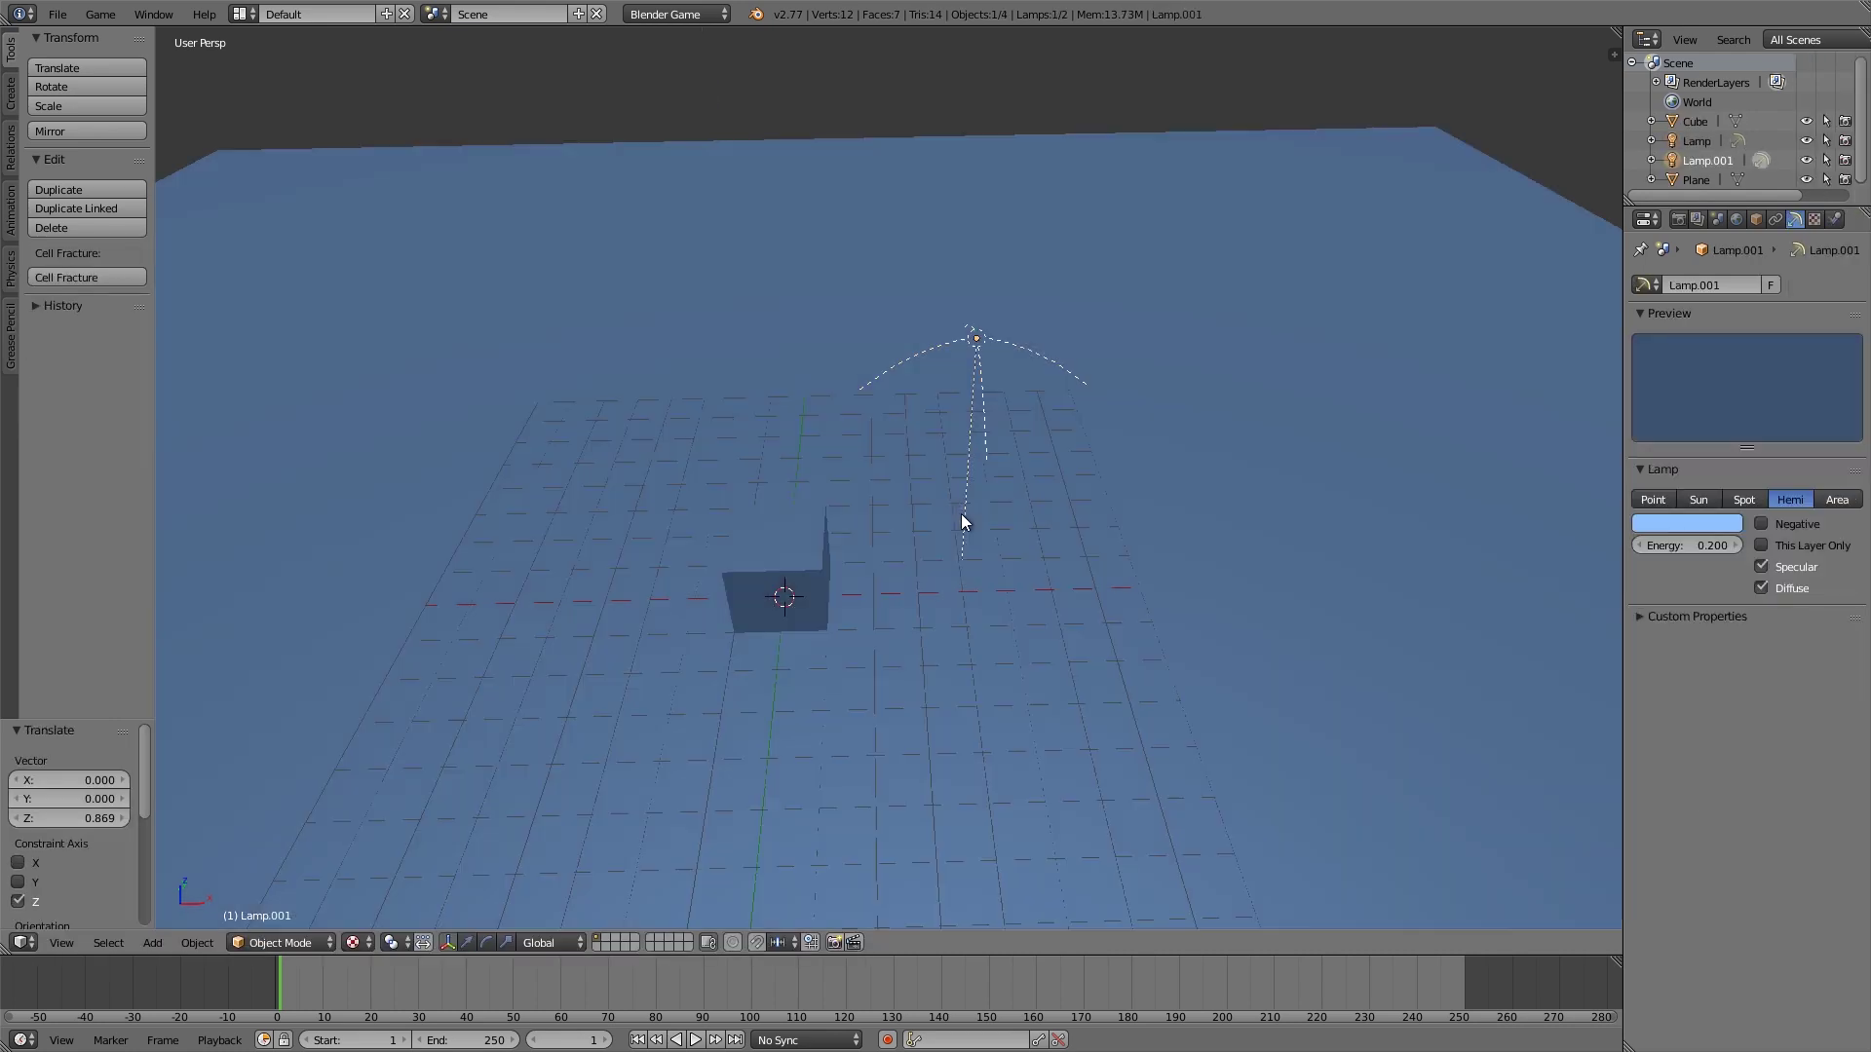
click(1171, 372)
key(r)
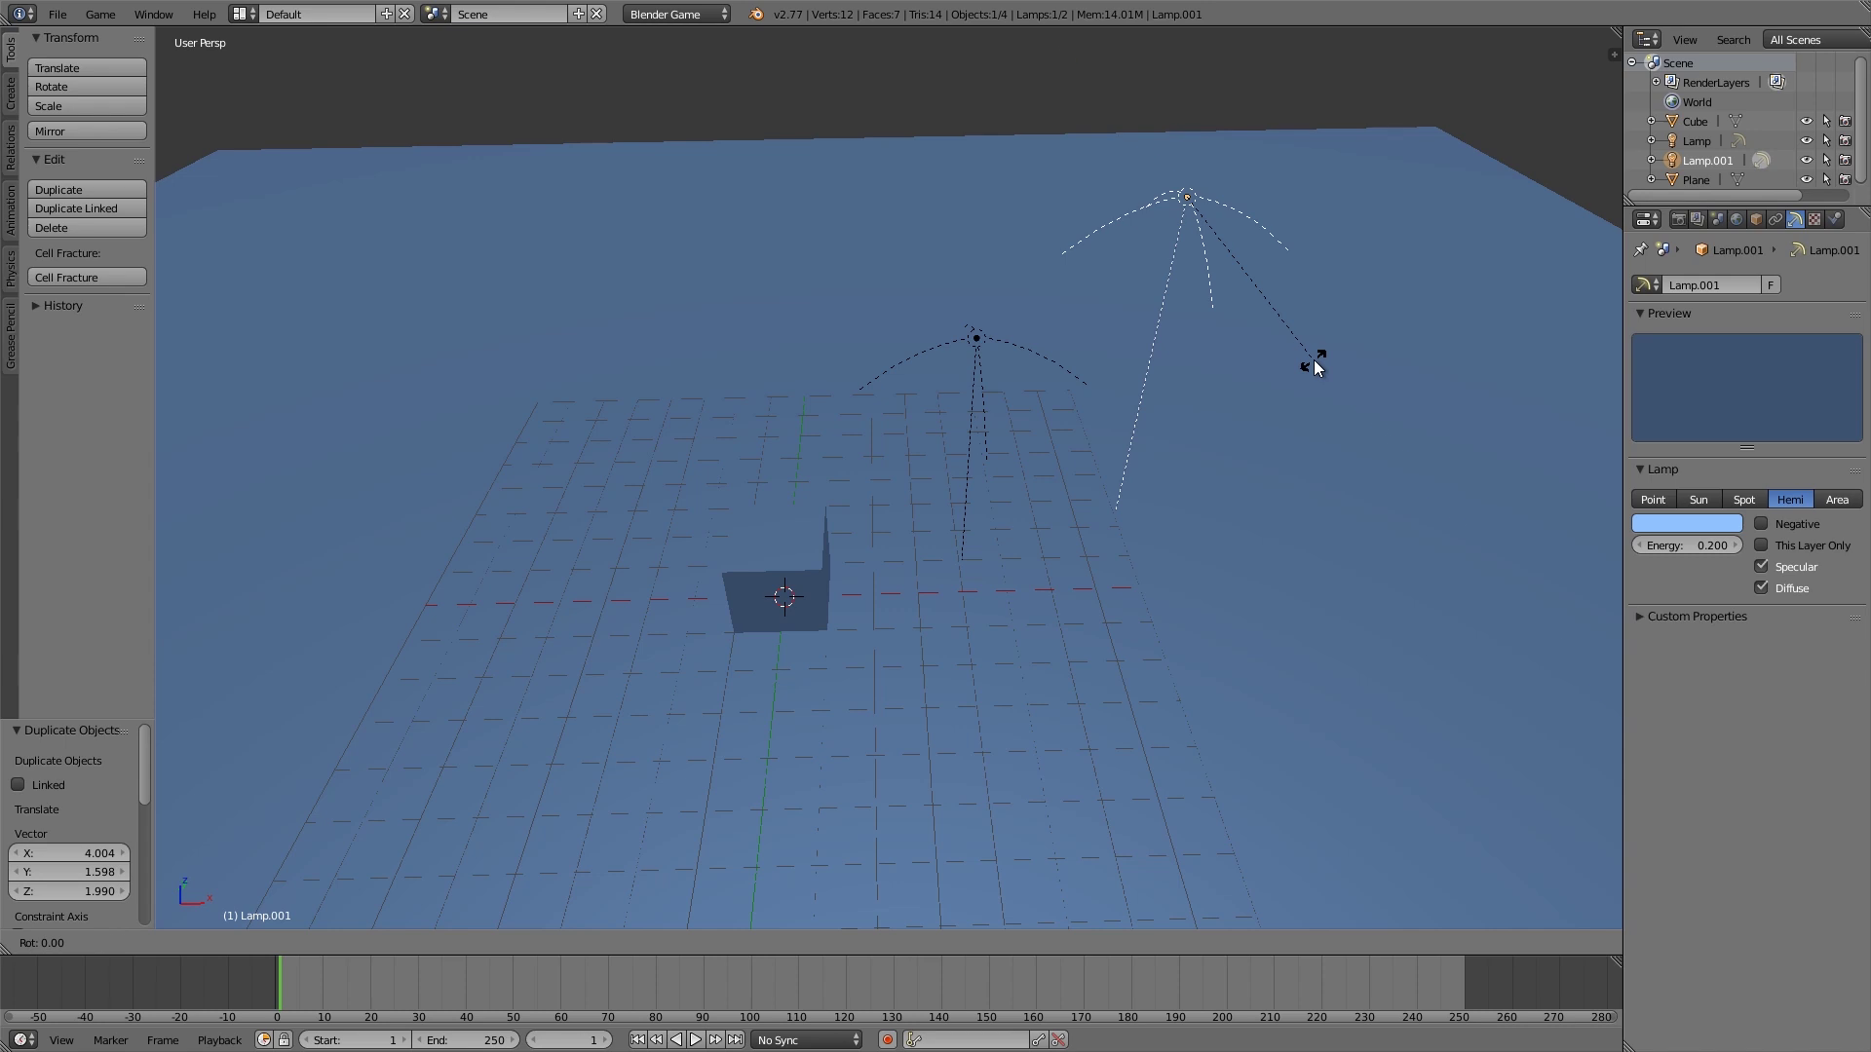
key(y)
click(1179, 539)
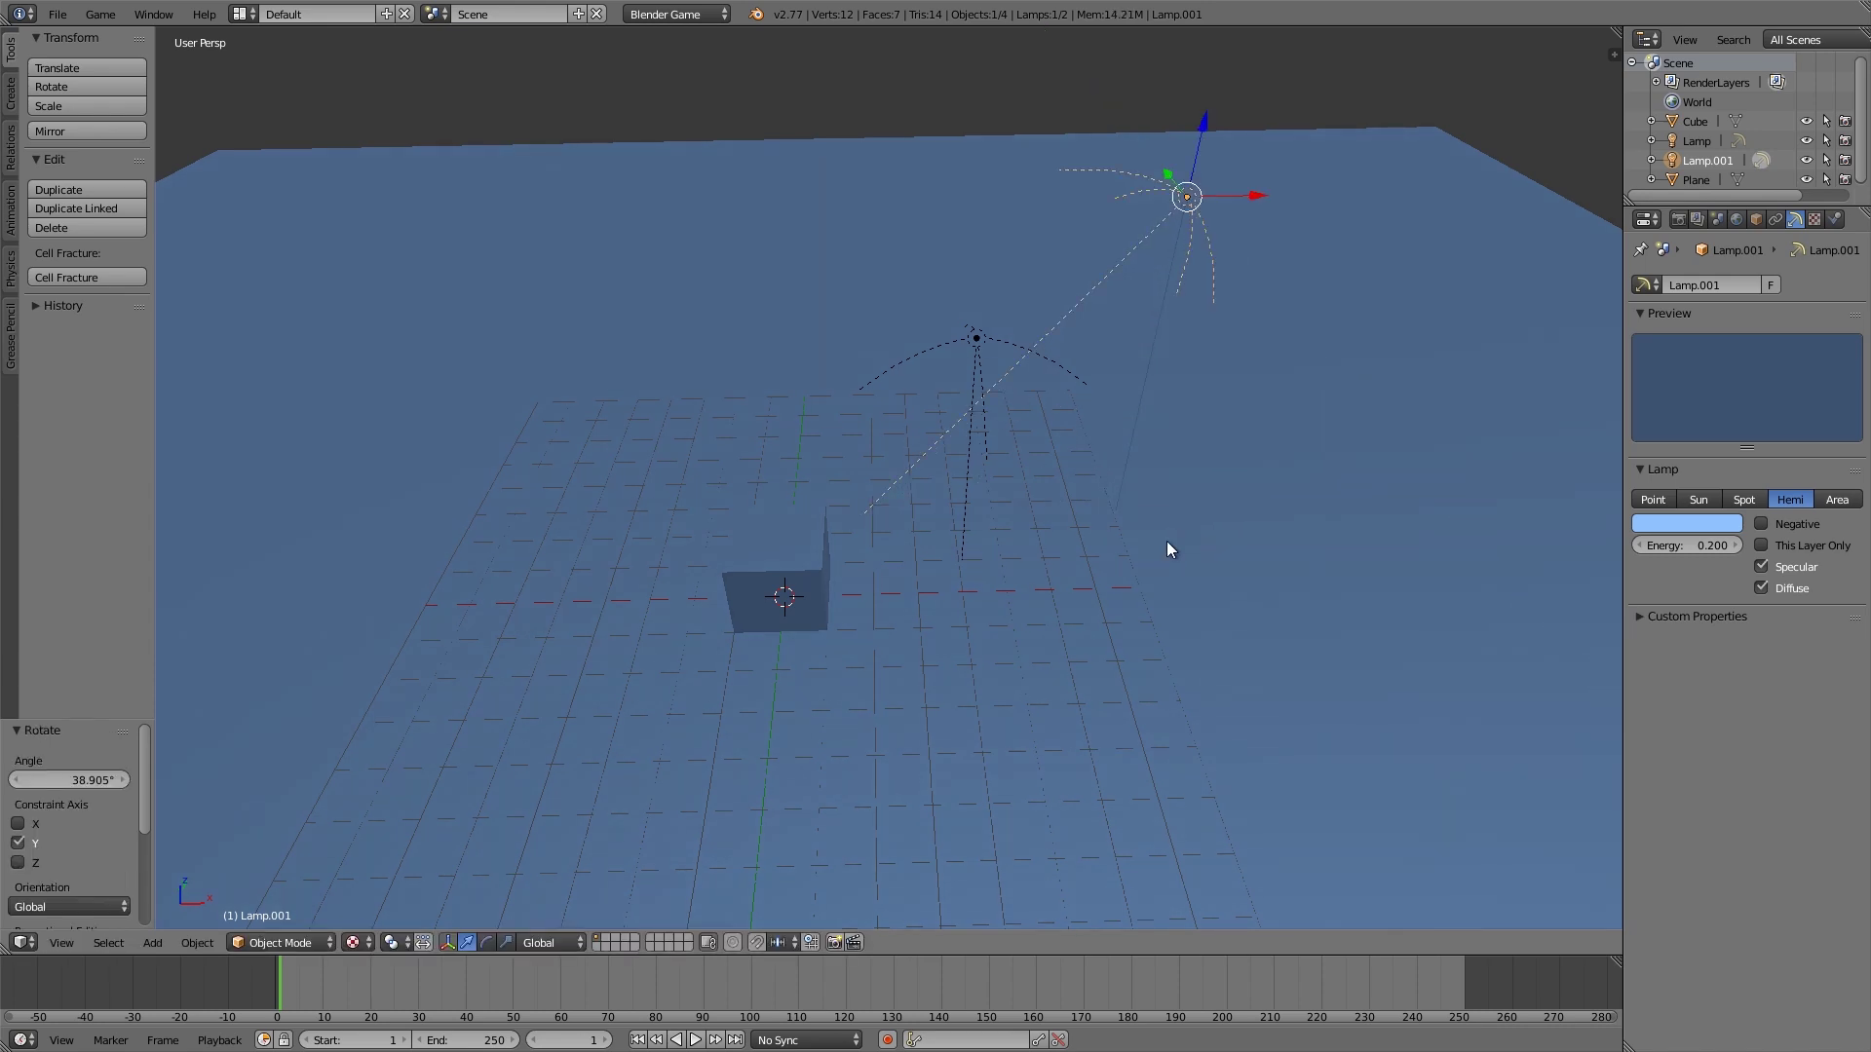
- Change the new lamp to a Sun with energy 1.5
click(1699, 502)
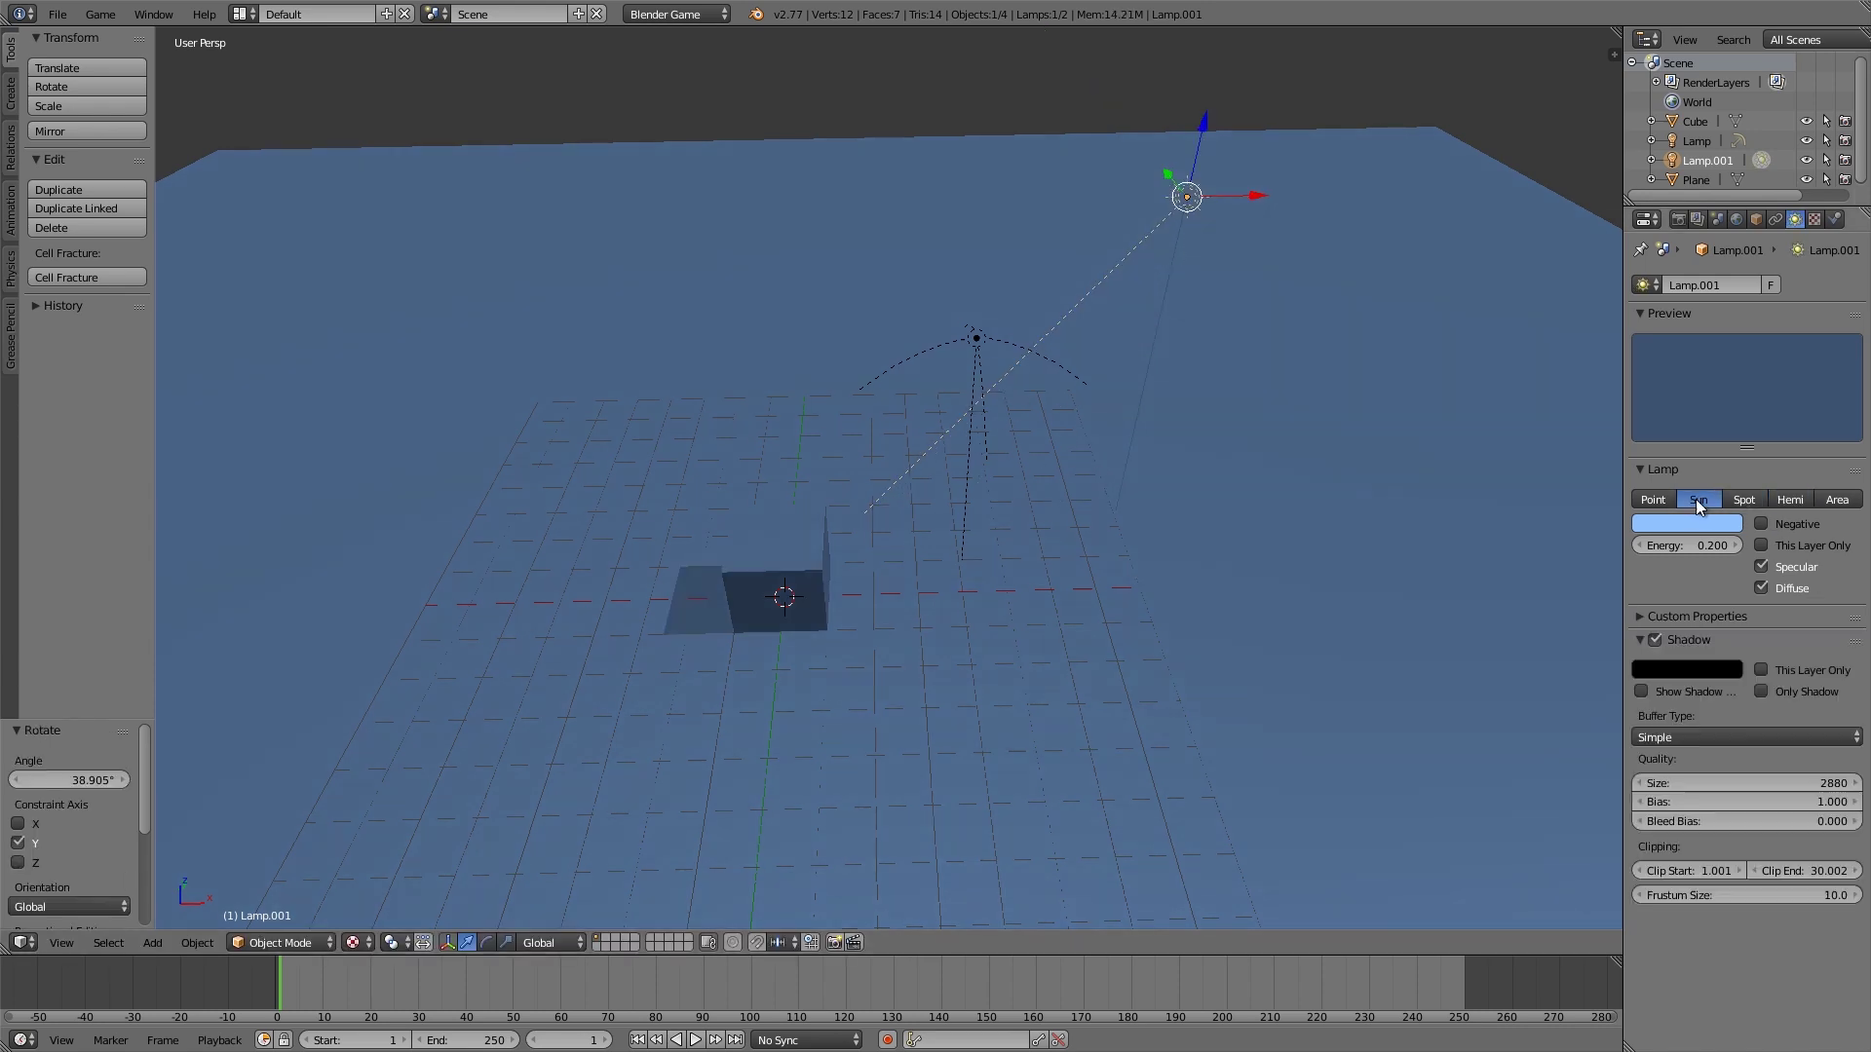
click(1680, 546)
text(1)
key(Return)
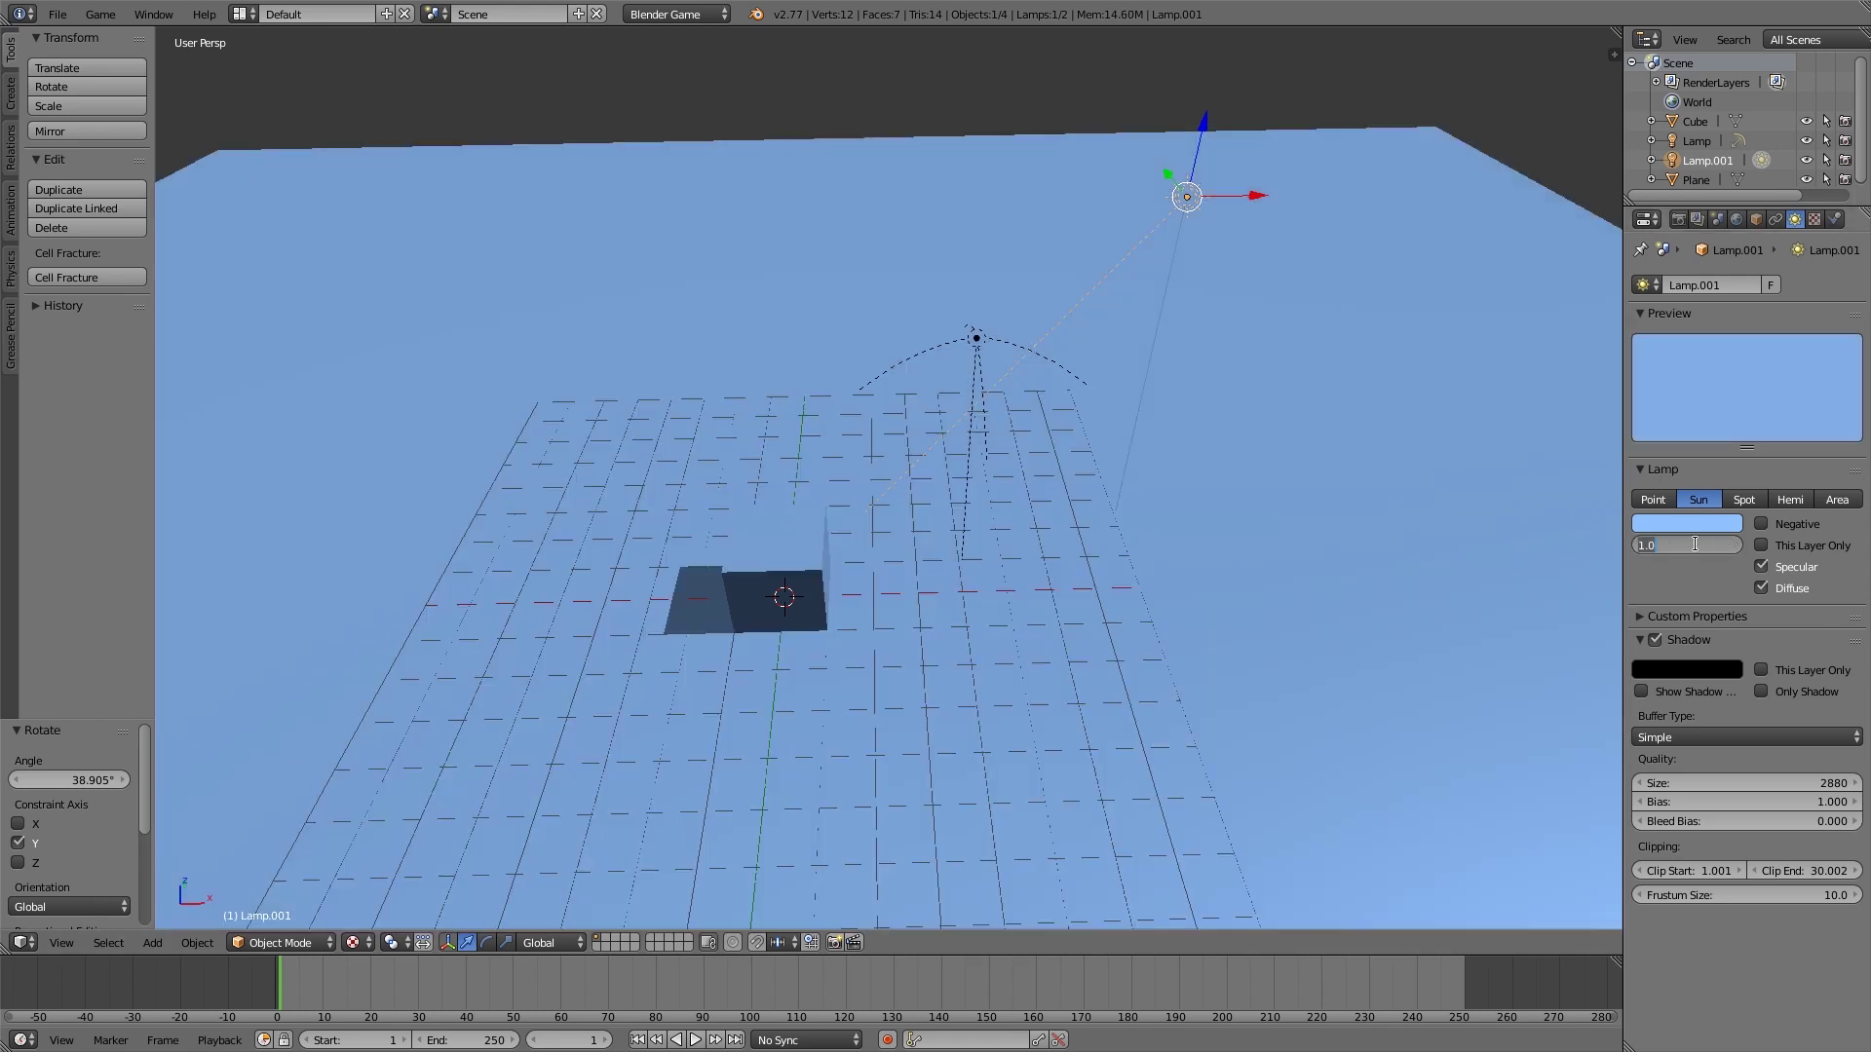
click(1695, 543)
key(Return)
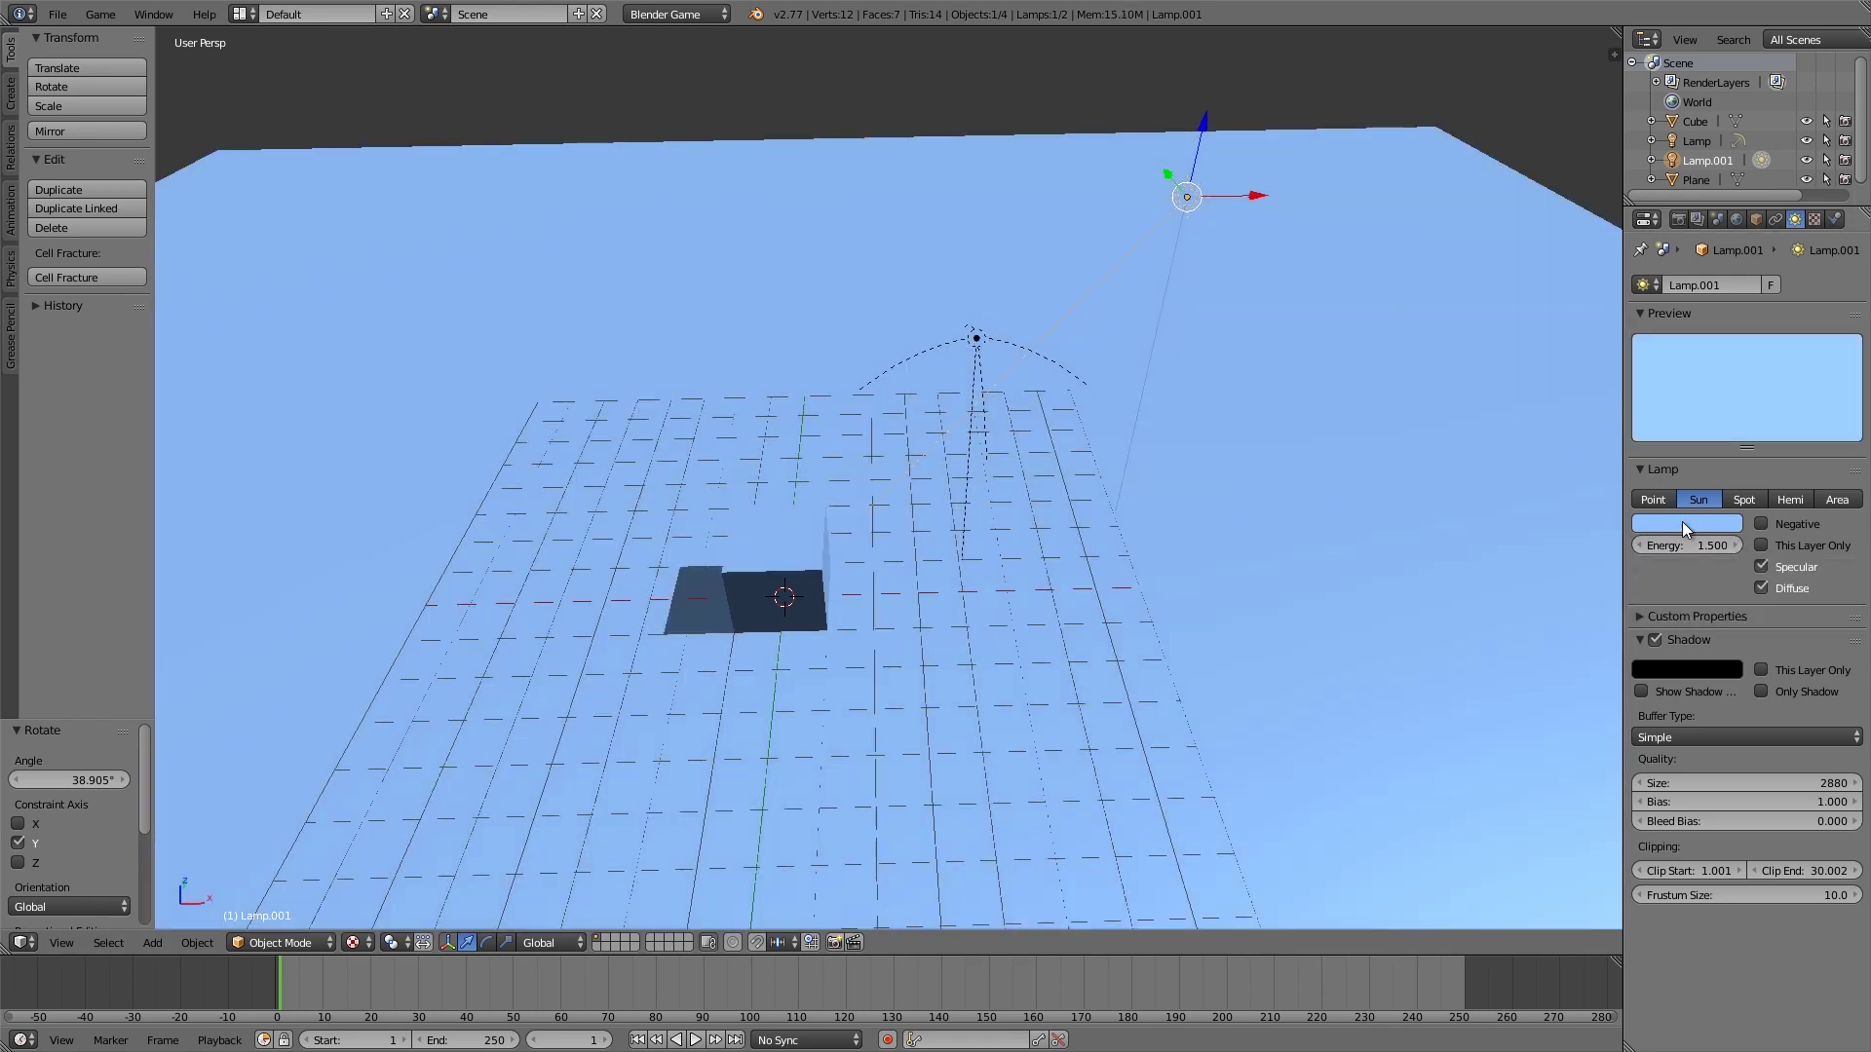
- Tint the sunlight warm orange (G 0.829, B 0.529)
click(1682, 523)
click(1634, 343)
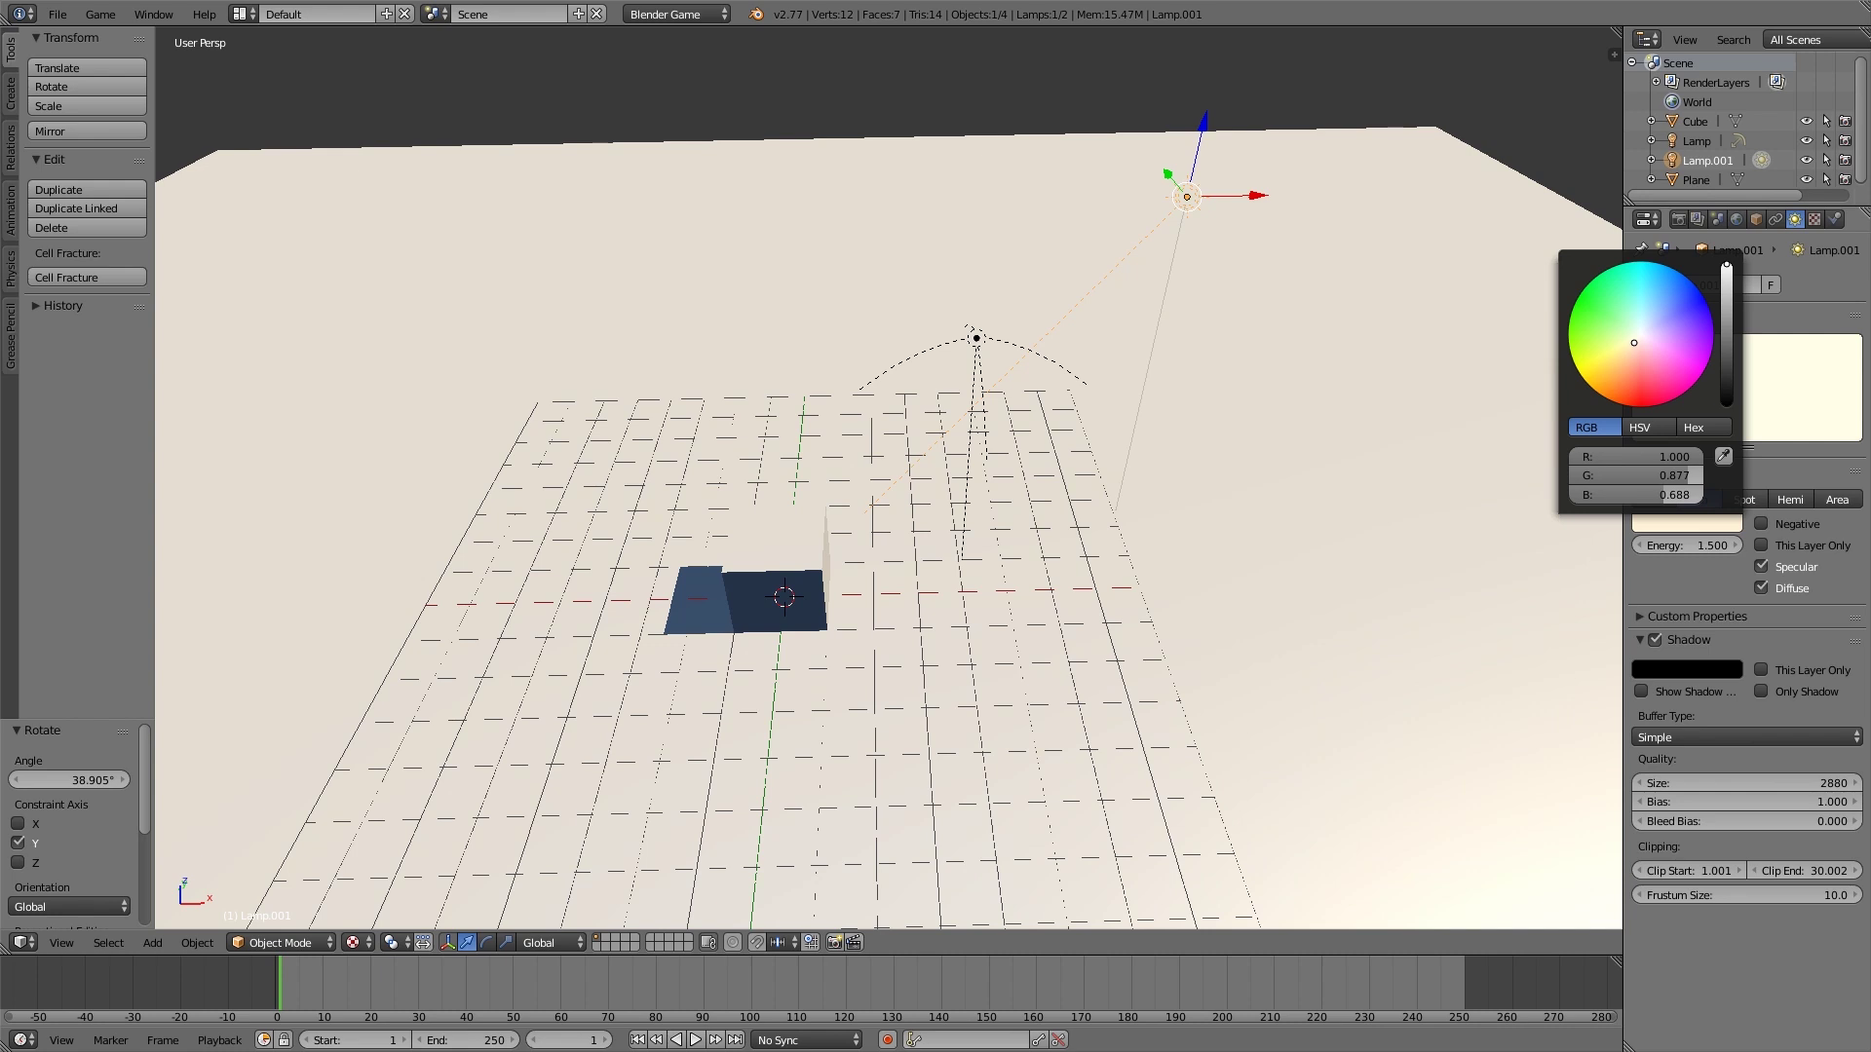
middle_drag(1086, 597, 1115, 514)
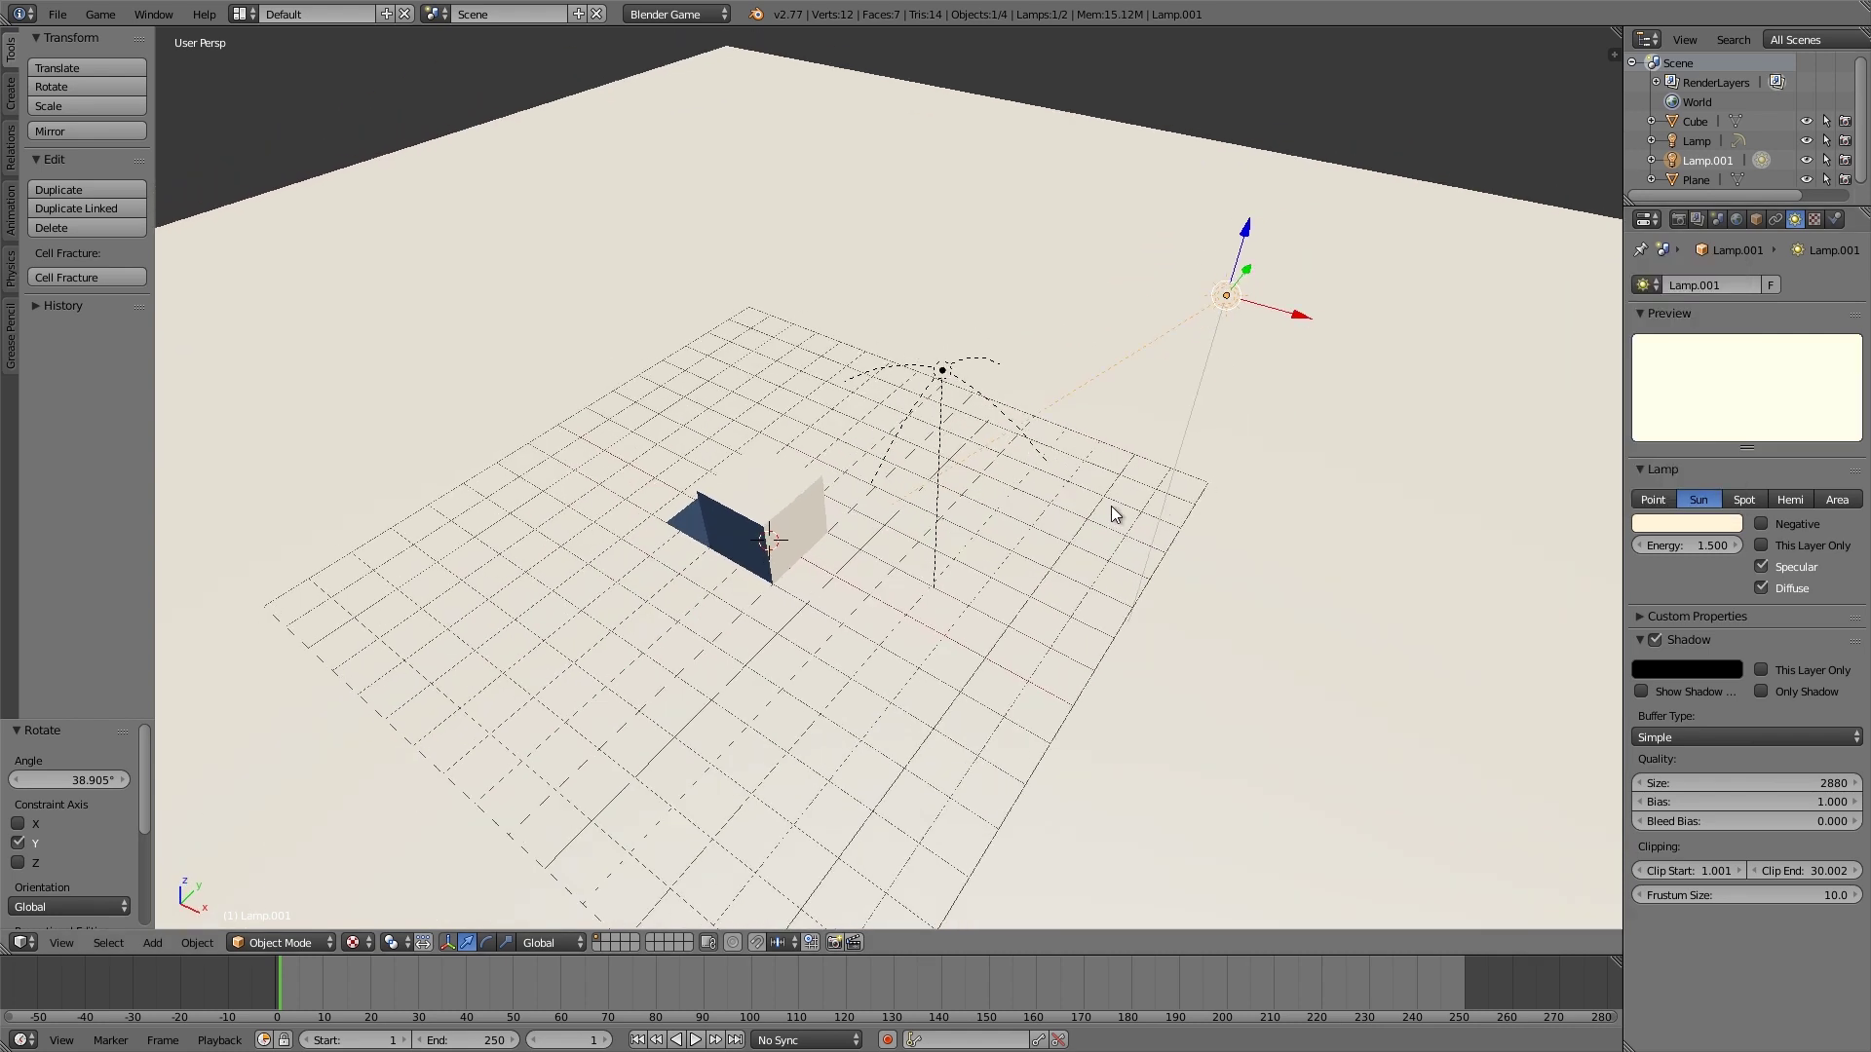
click(1699, 523)
drag(1634, 343, 1628, 348)
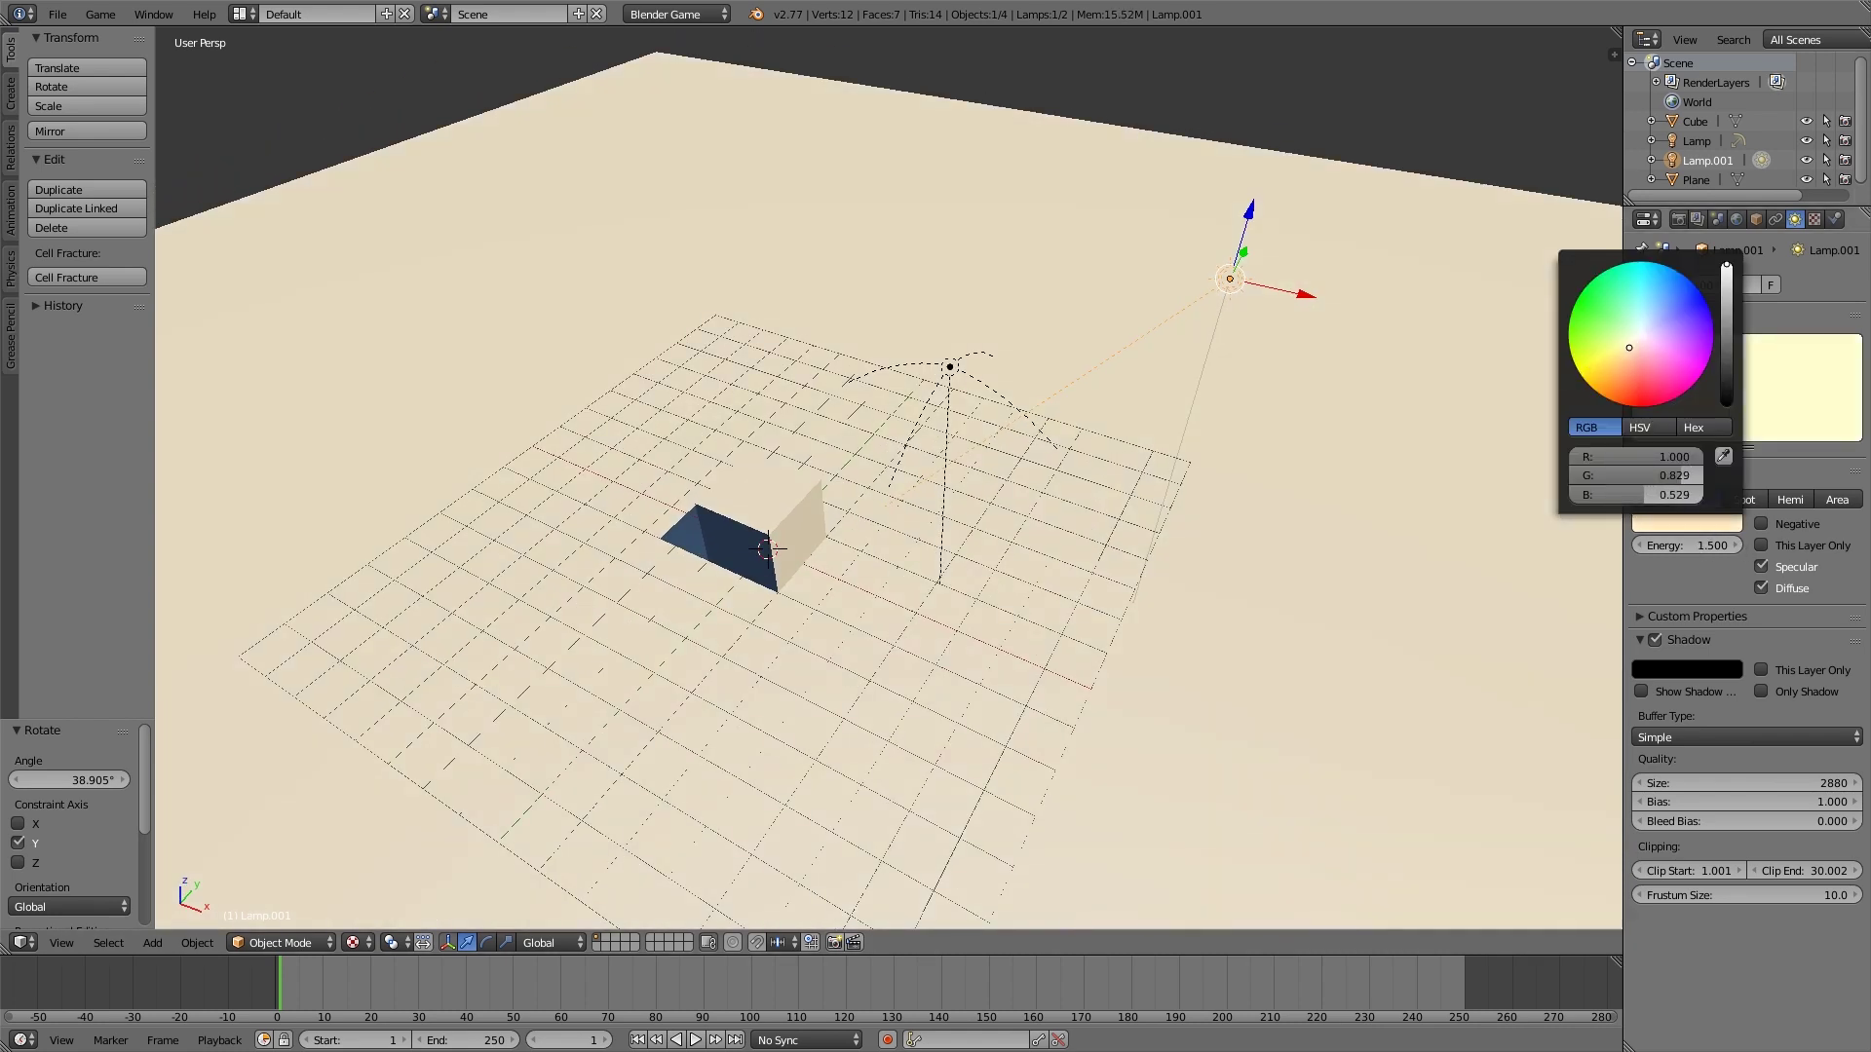
middle_drag(1002, 656, 1116, 553)
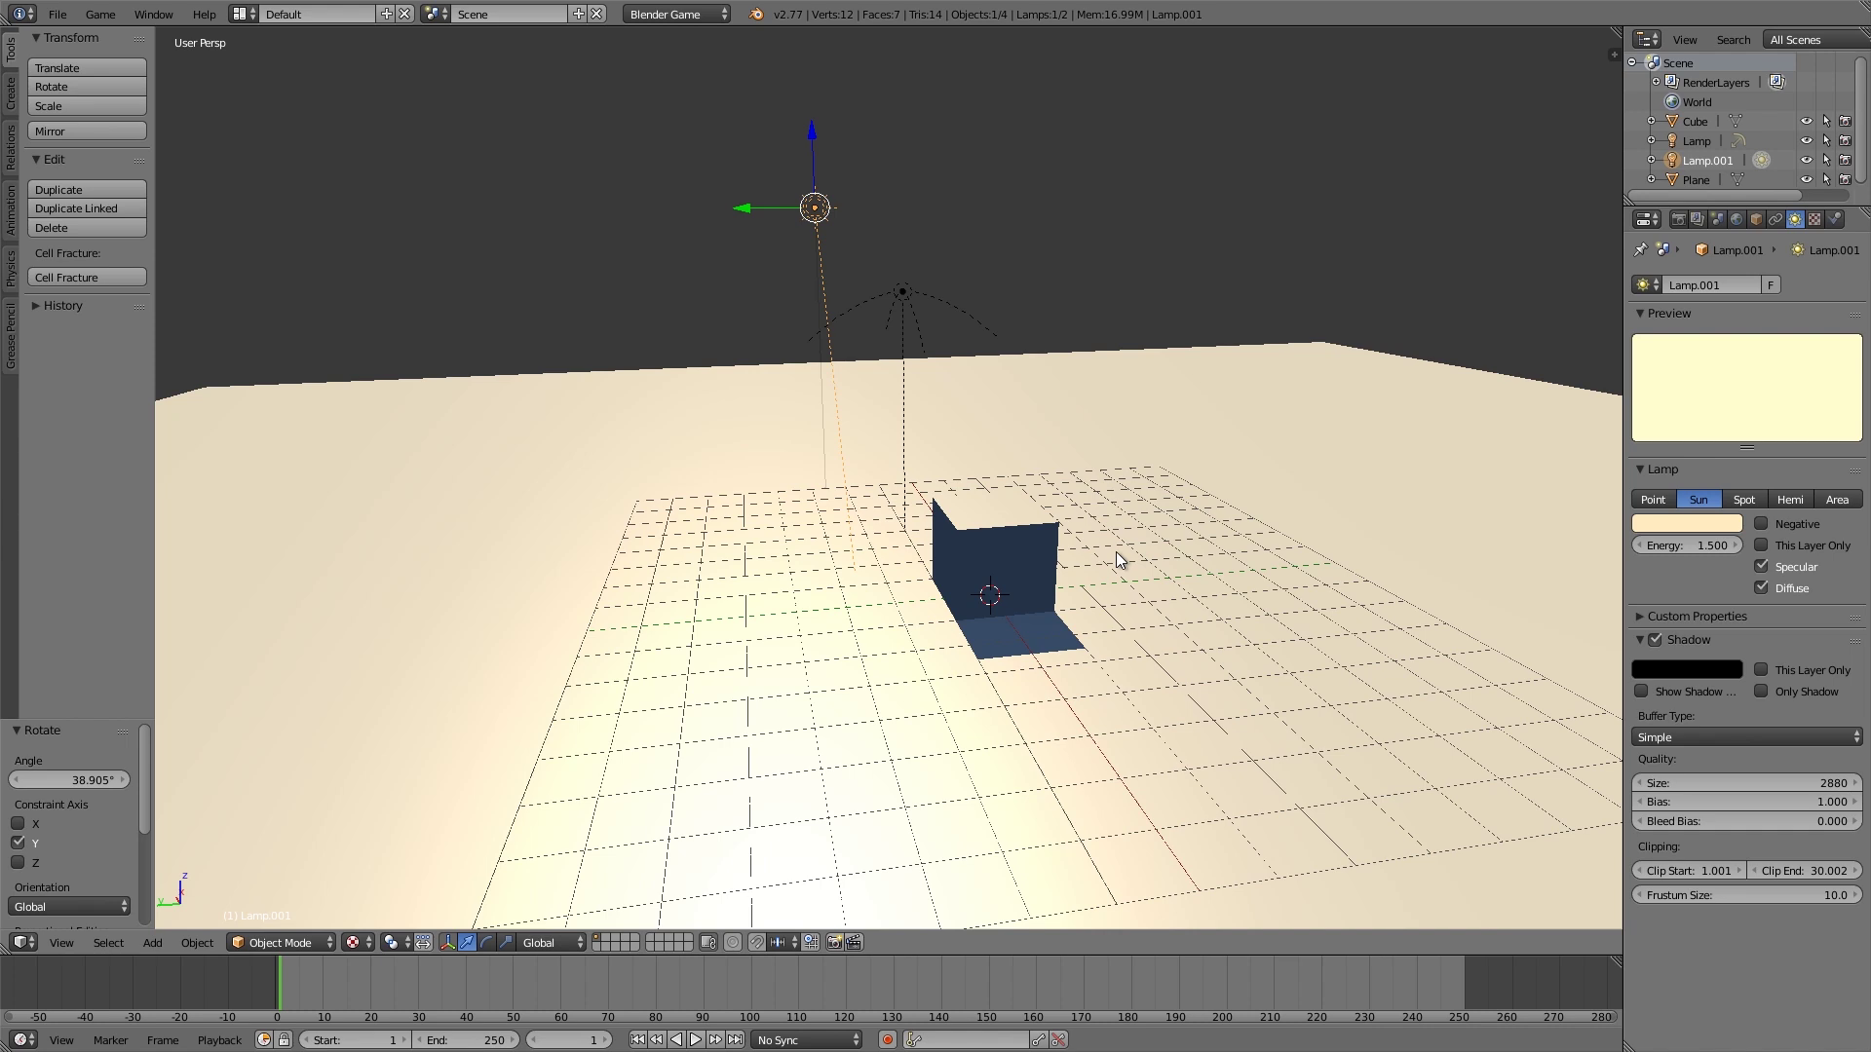
- Place the 3D cursor, add the FPS Setup player there, and view through its camera
middle_drag(1114, 552, 1061, 451)
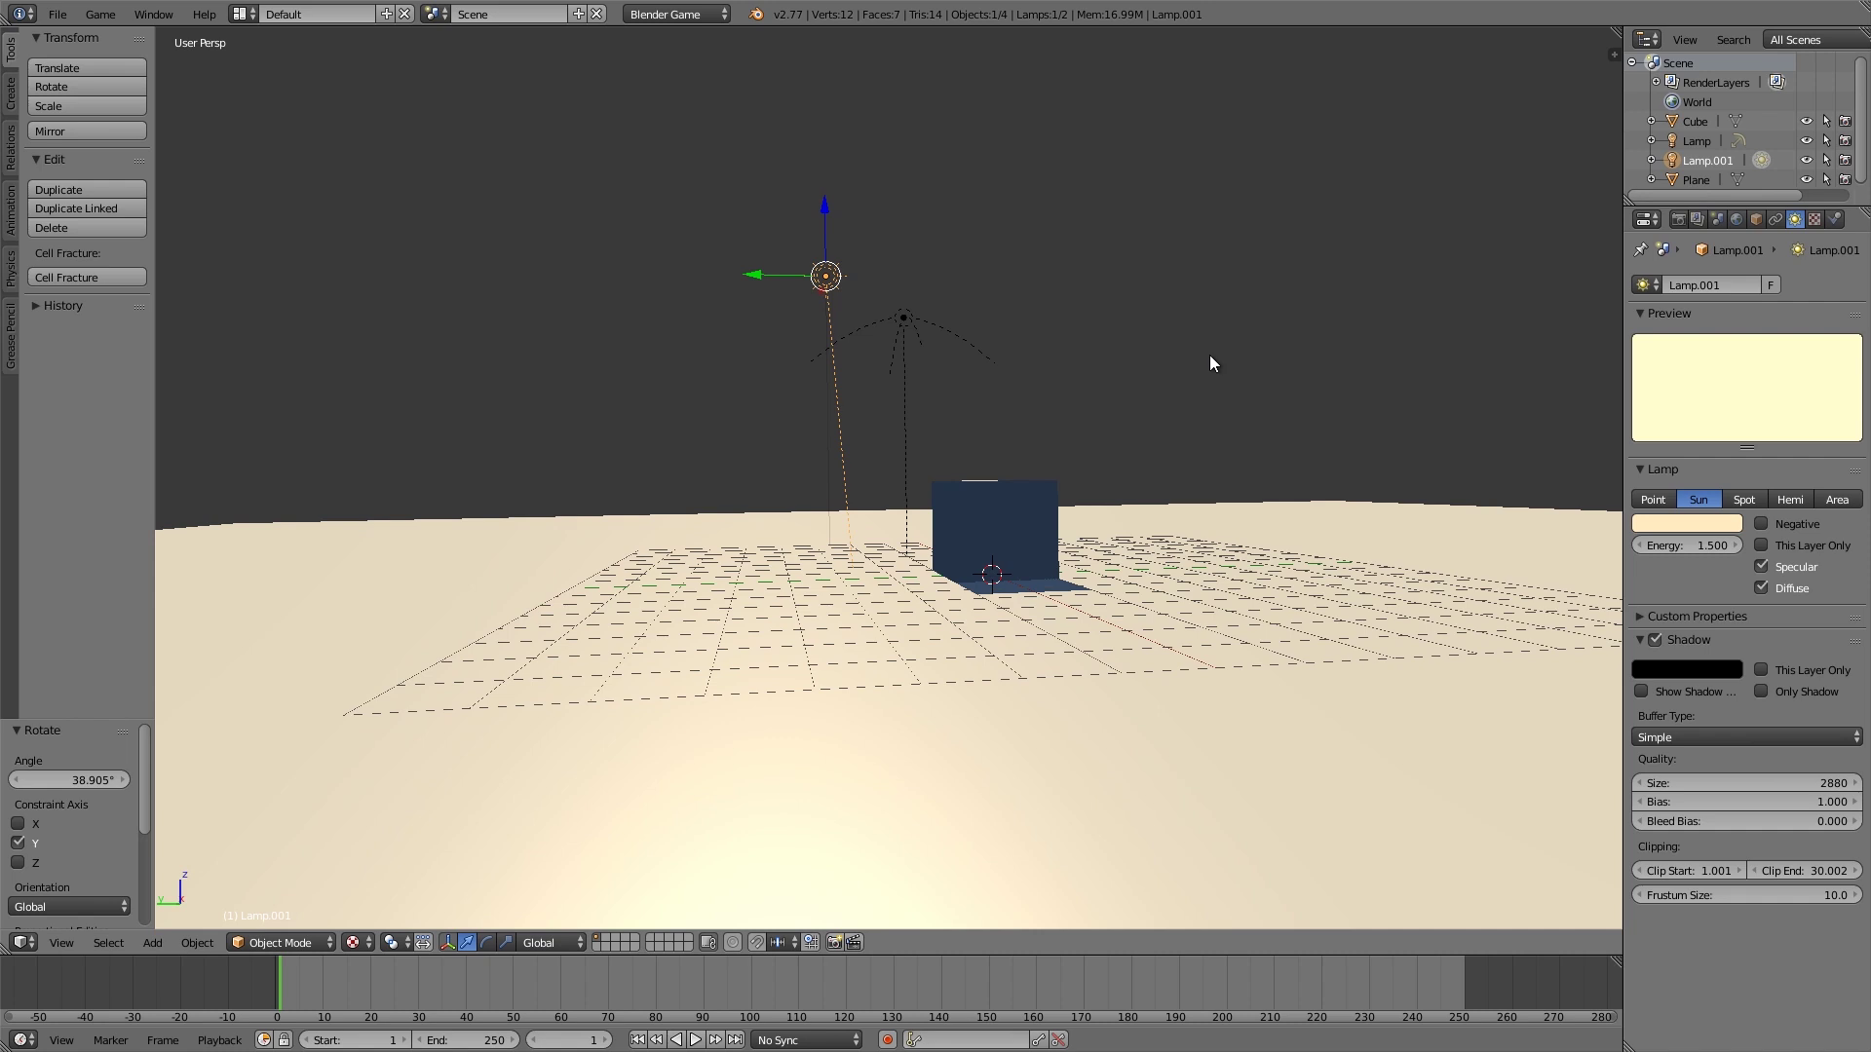
click(1176, 351)
middle_drag(1190, 321, 1608, 53)
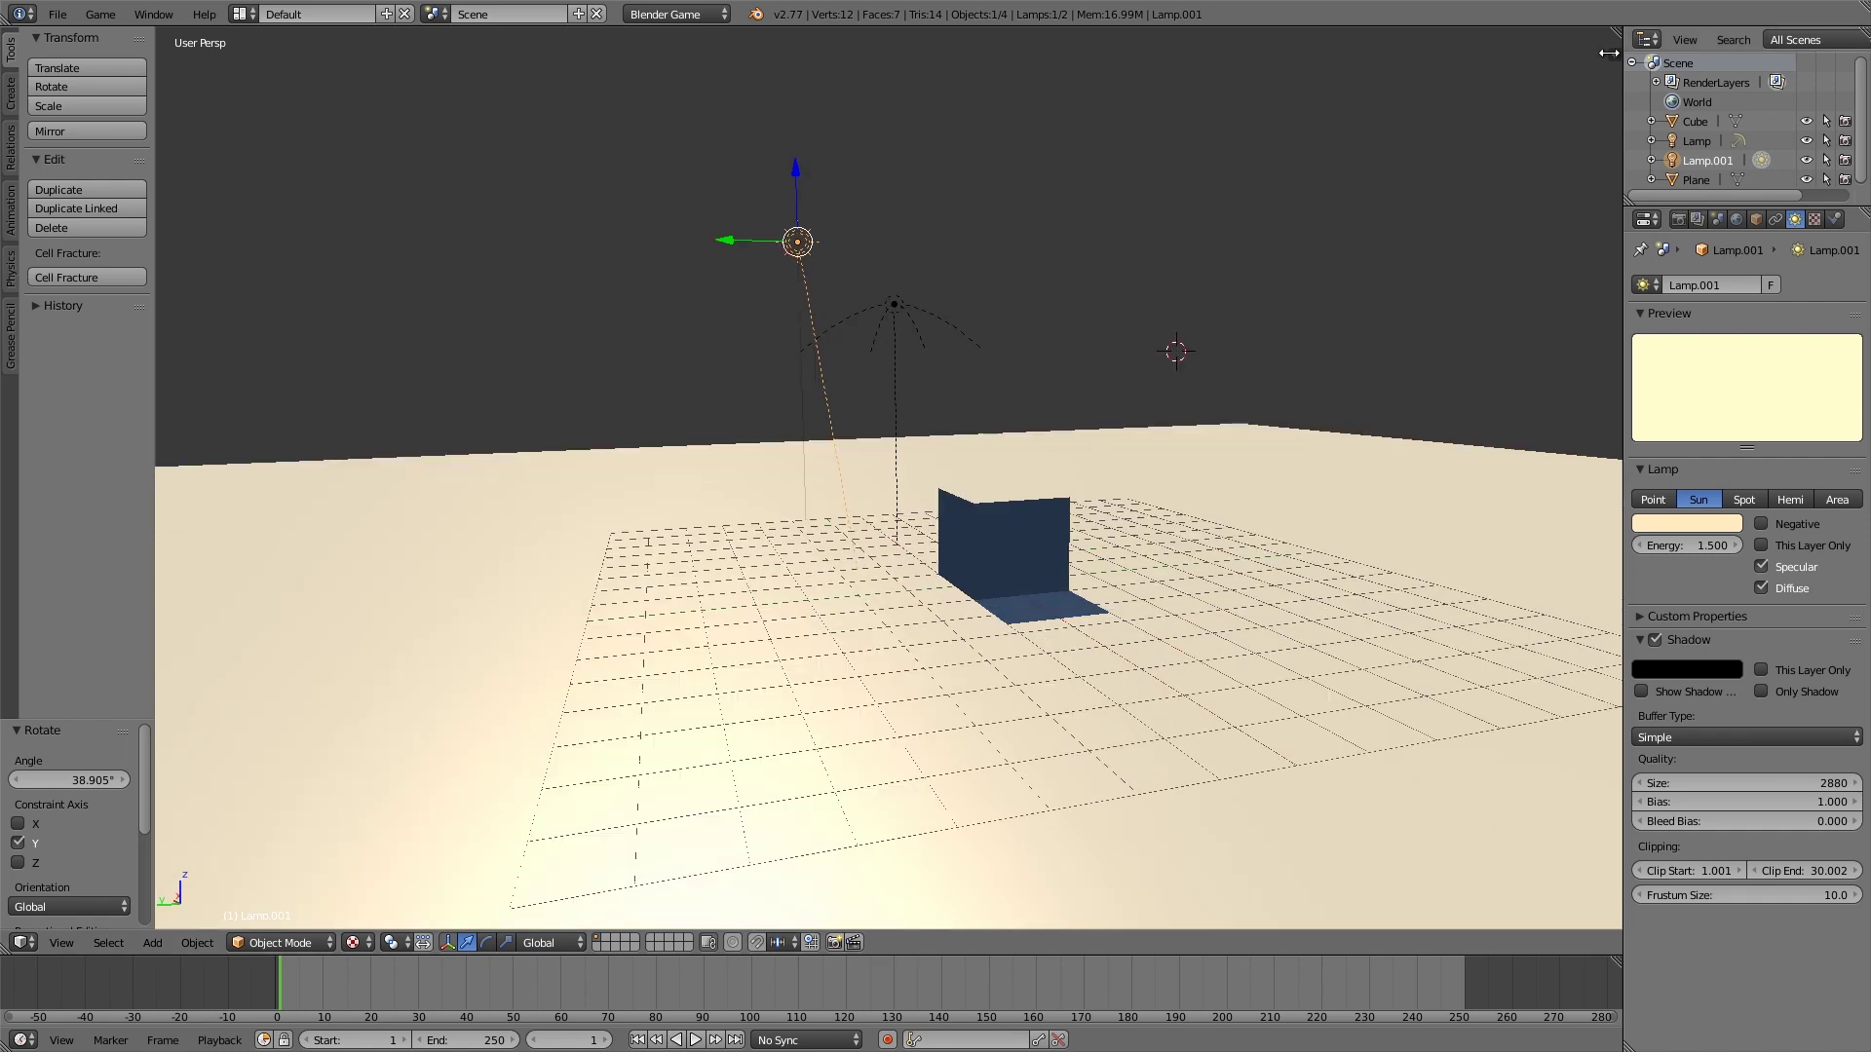
drag(1608, 53, 1577, 62)
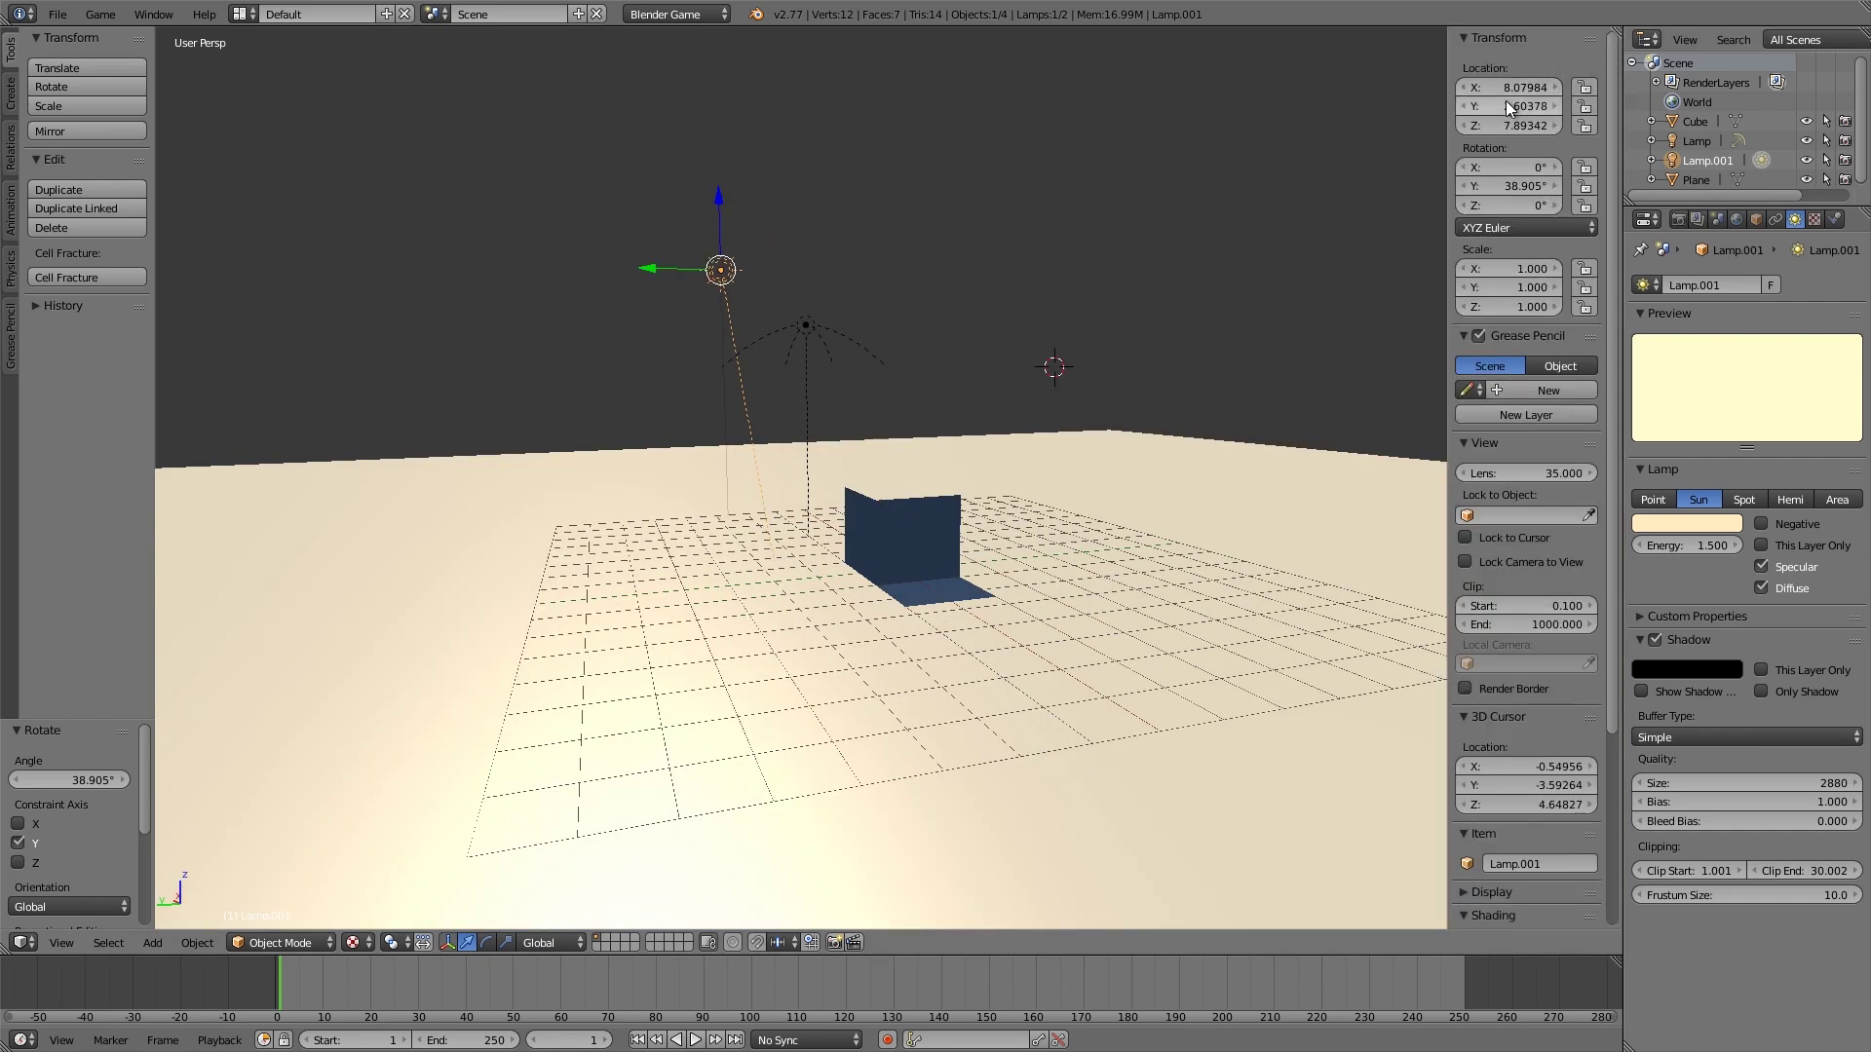
scroll(1501, 546, down, 5)
scroll(1519, 605, down, 2)
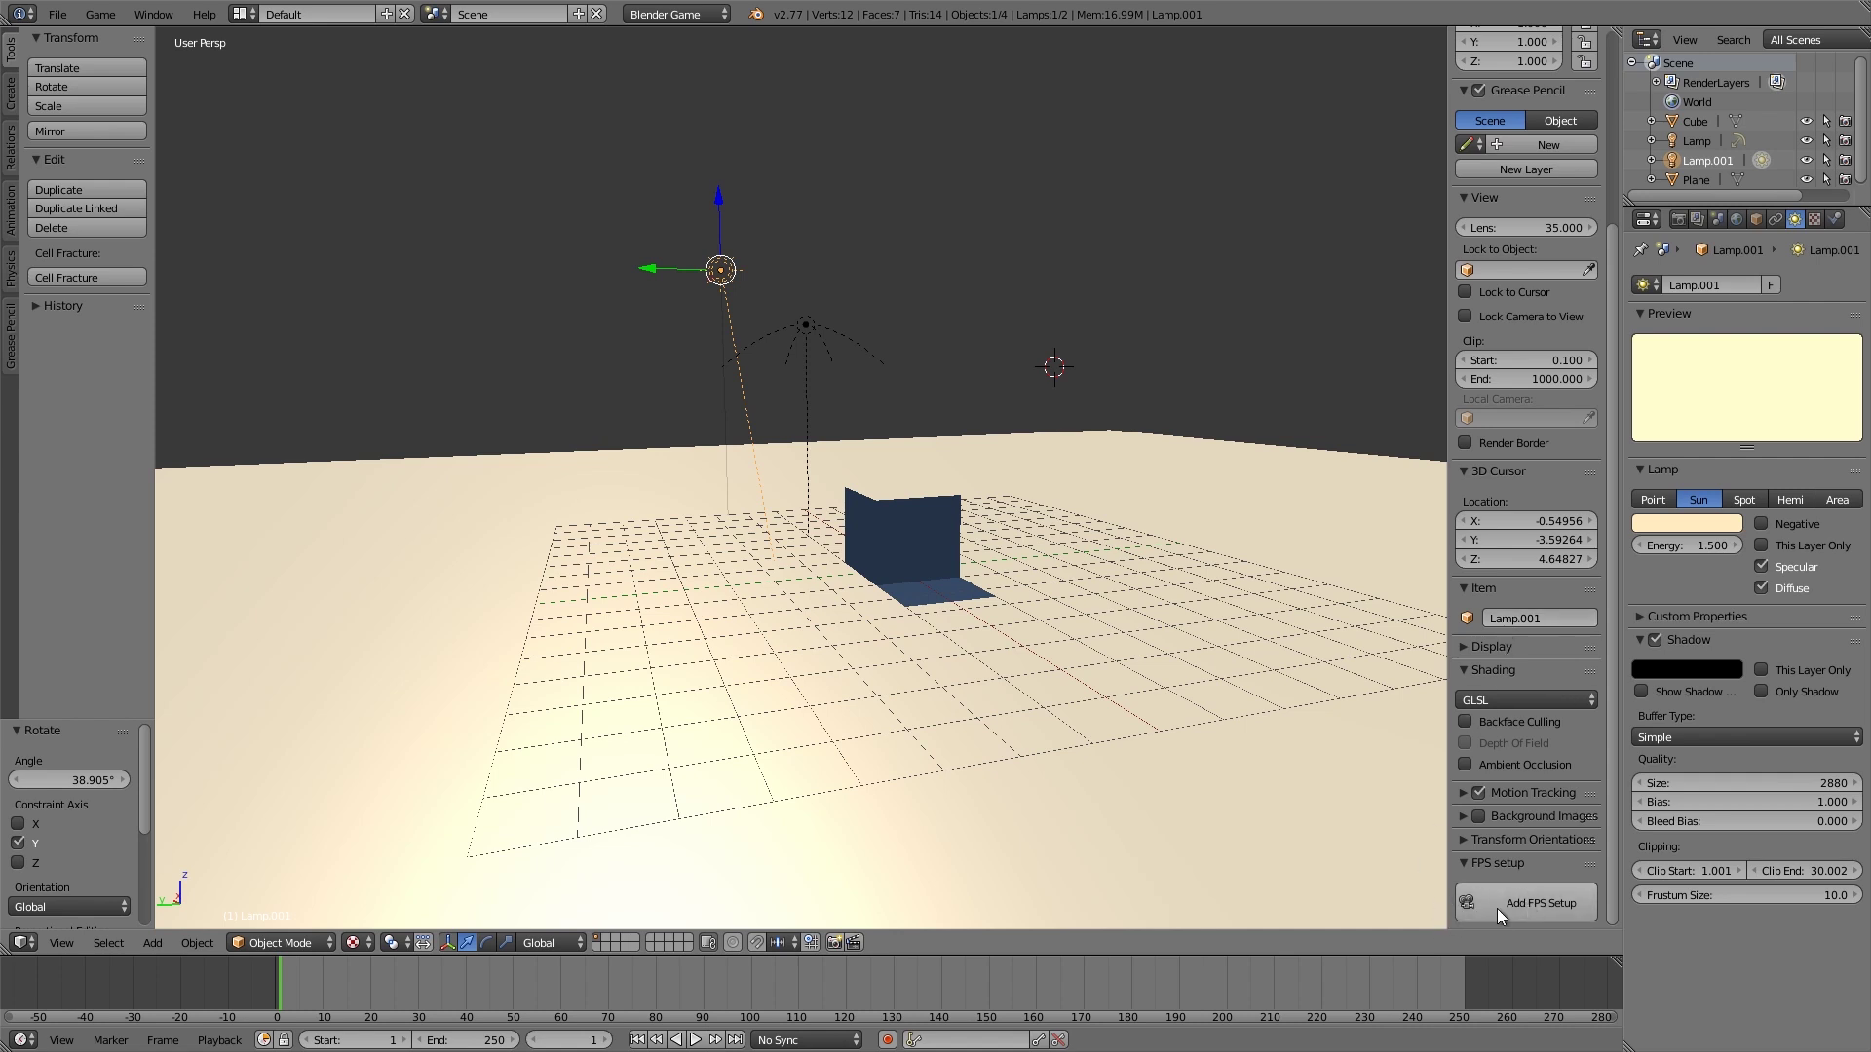
click(1540, 912)
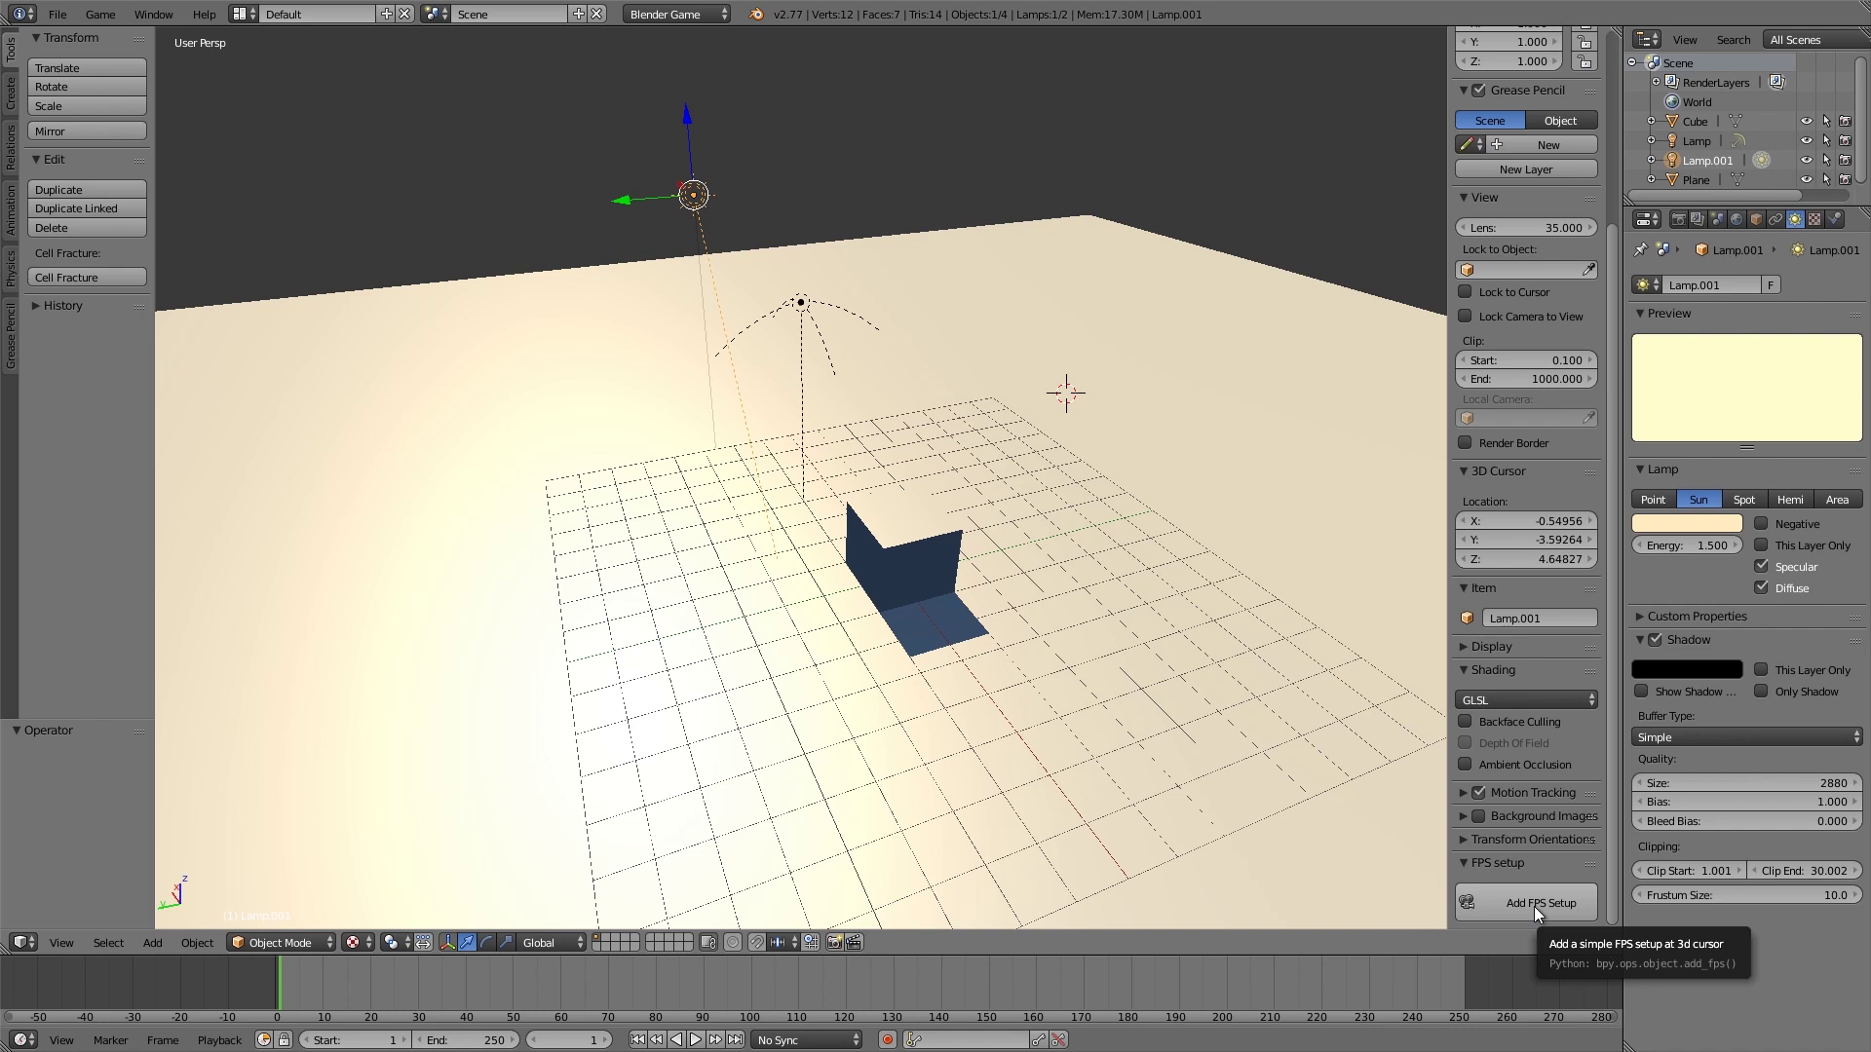
click(1485, 892)
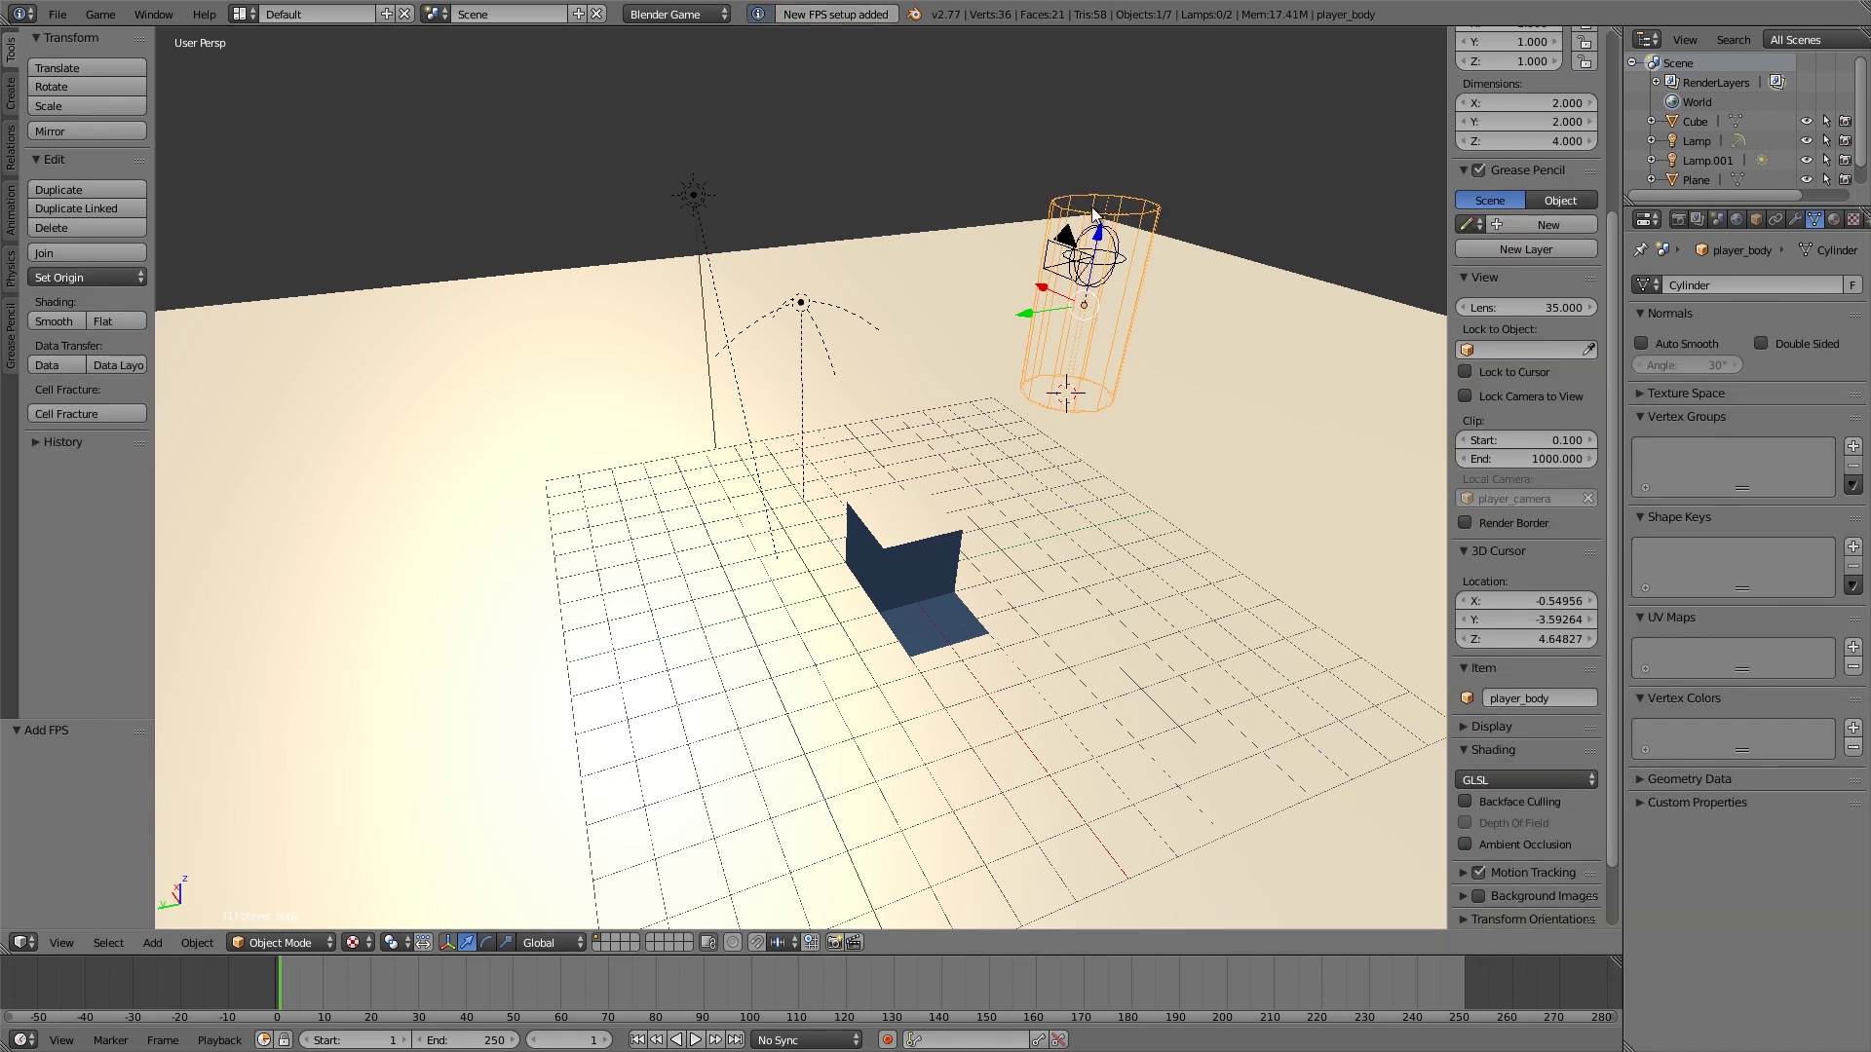
key(KP_0)
- Test-play the game twice with P, exiting each time
key(p)
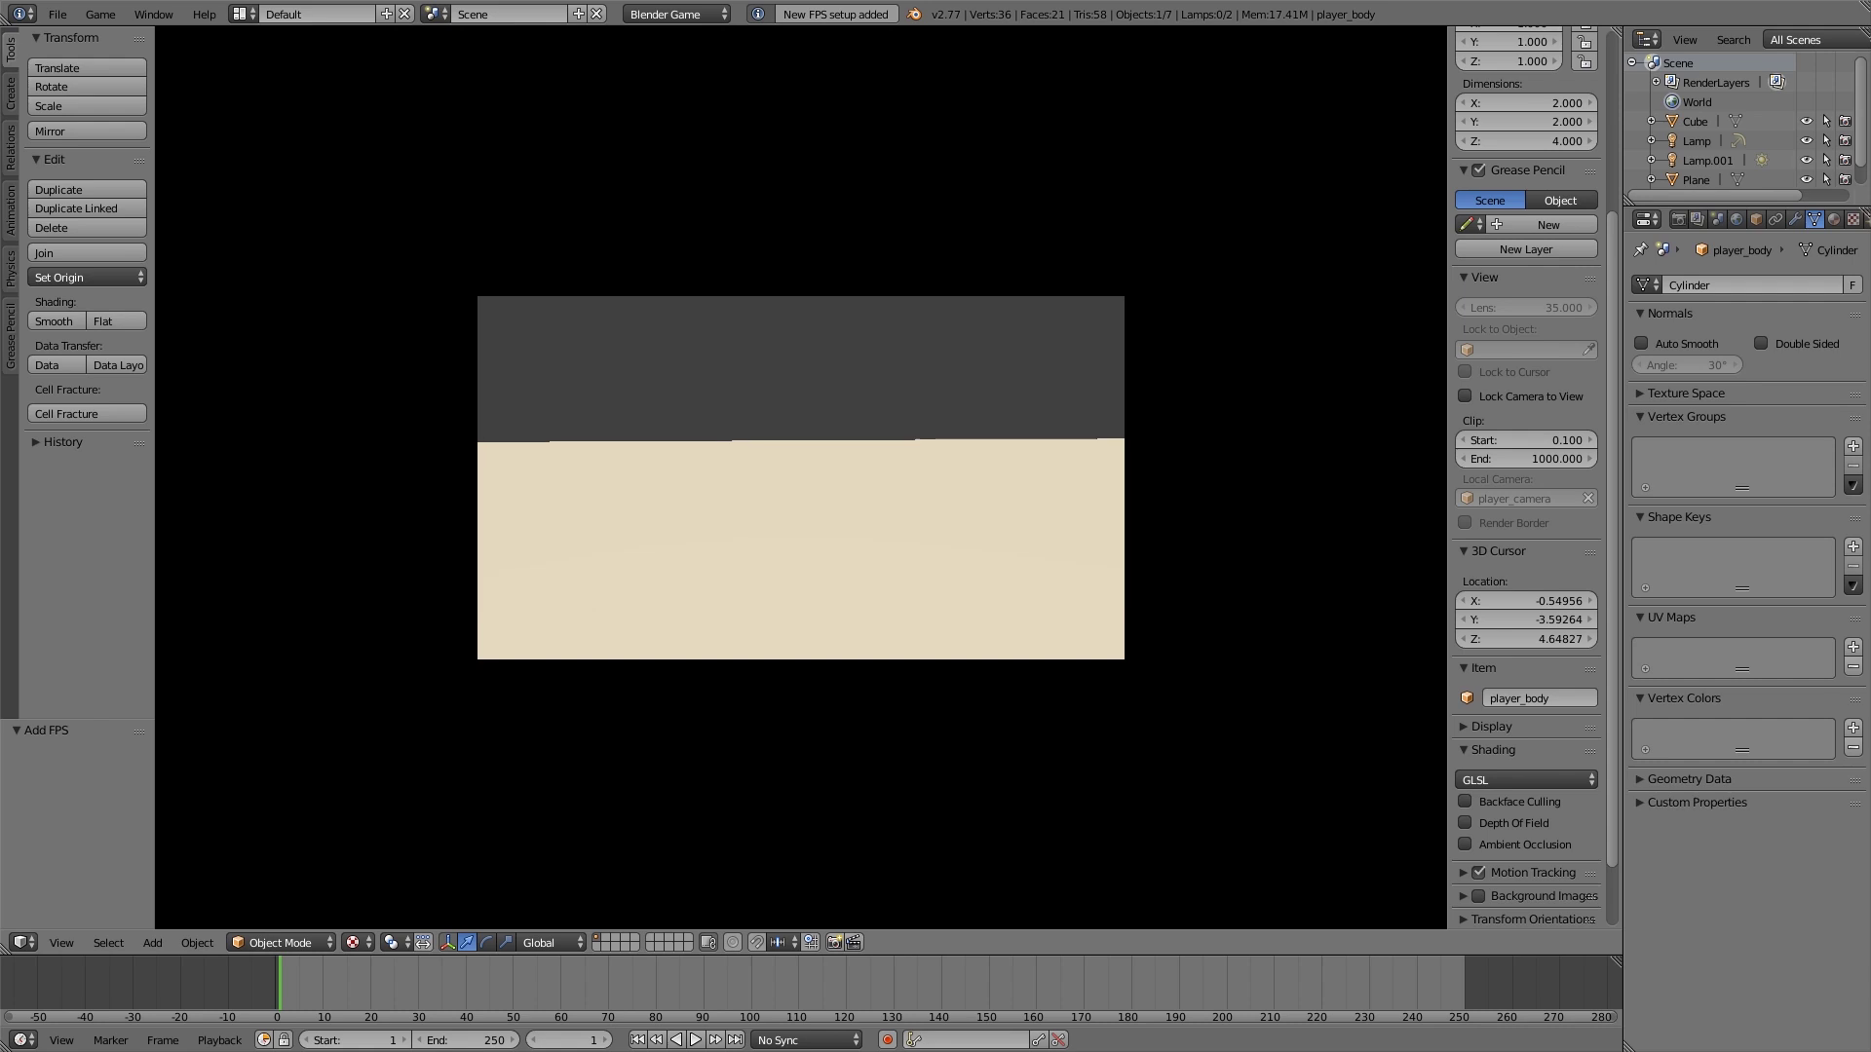
key(Escape)
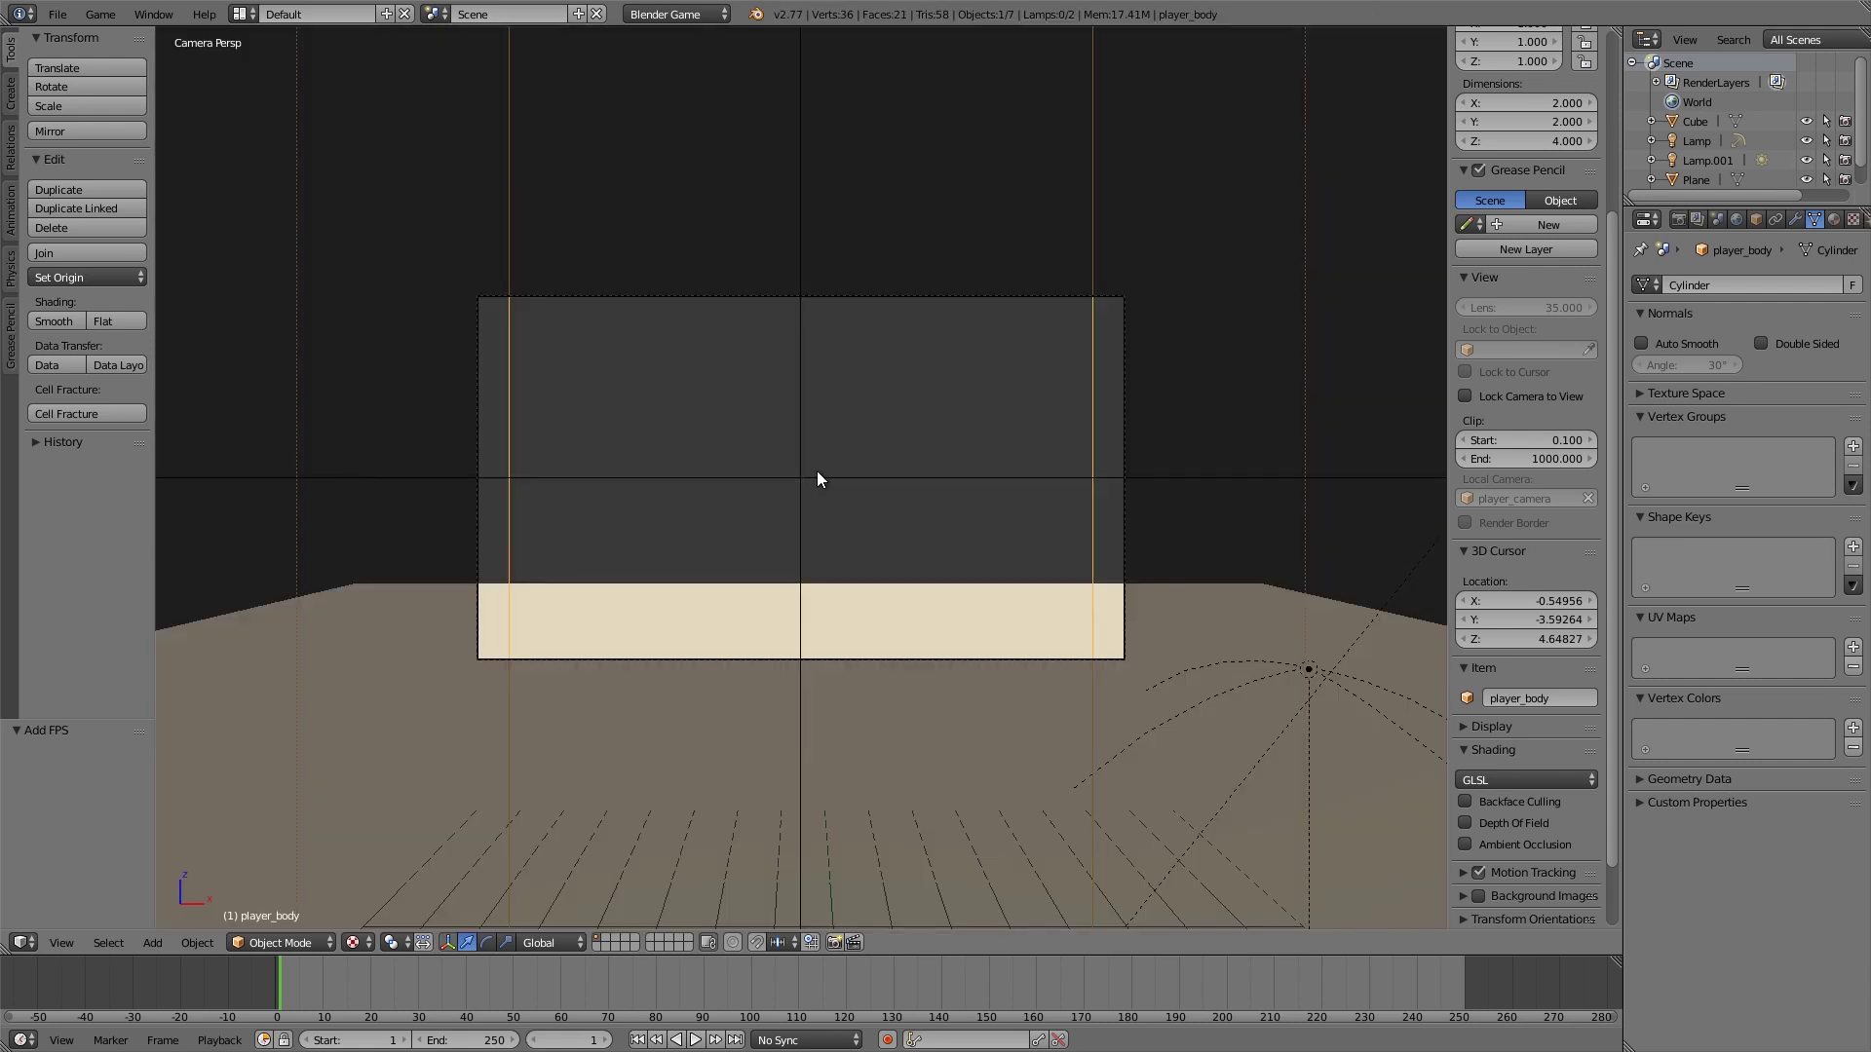
scroll(854, 577, up, 3)
scroll(854, 585, down, 3)
key(p)
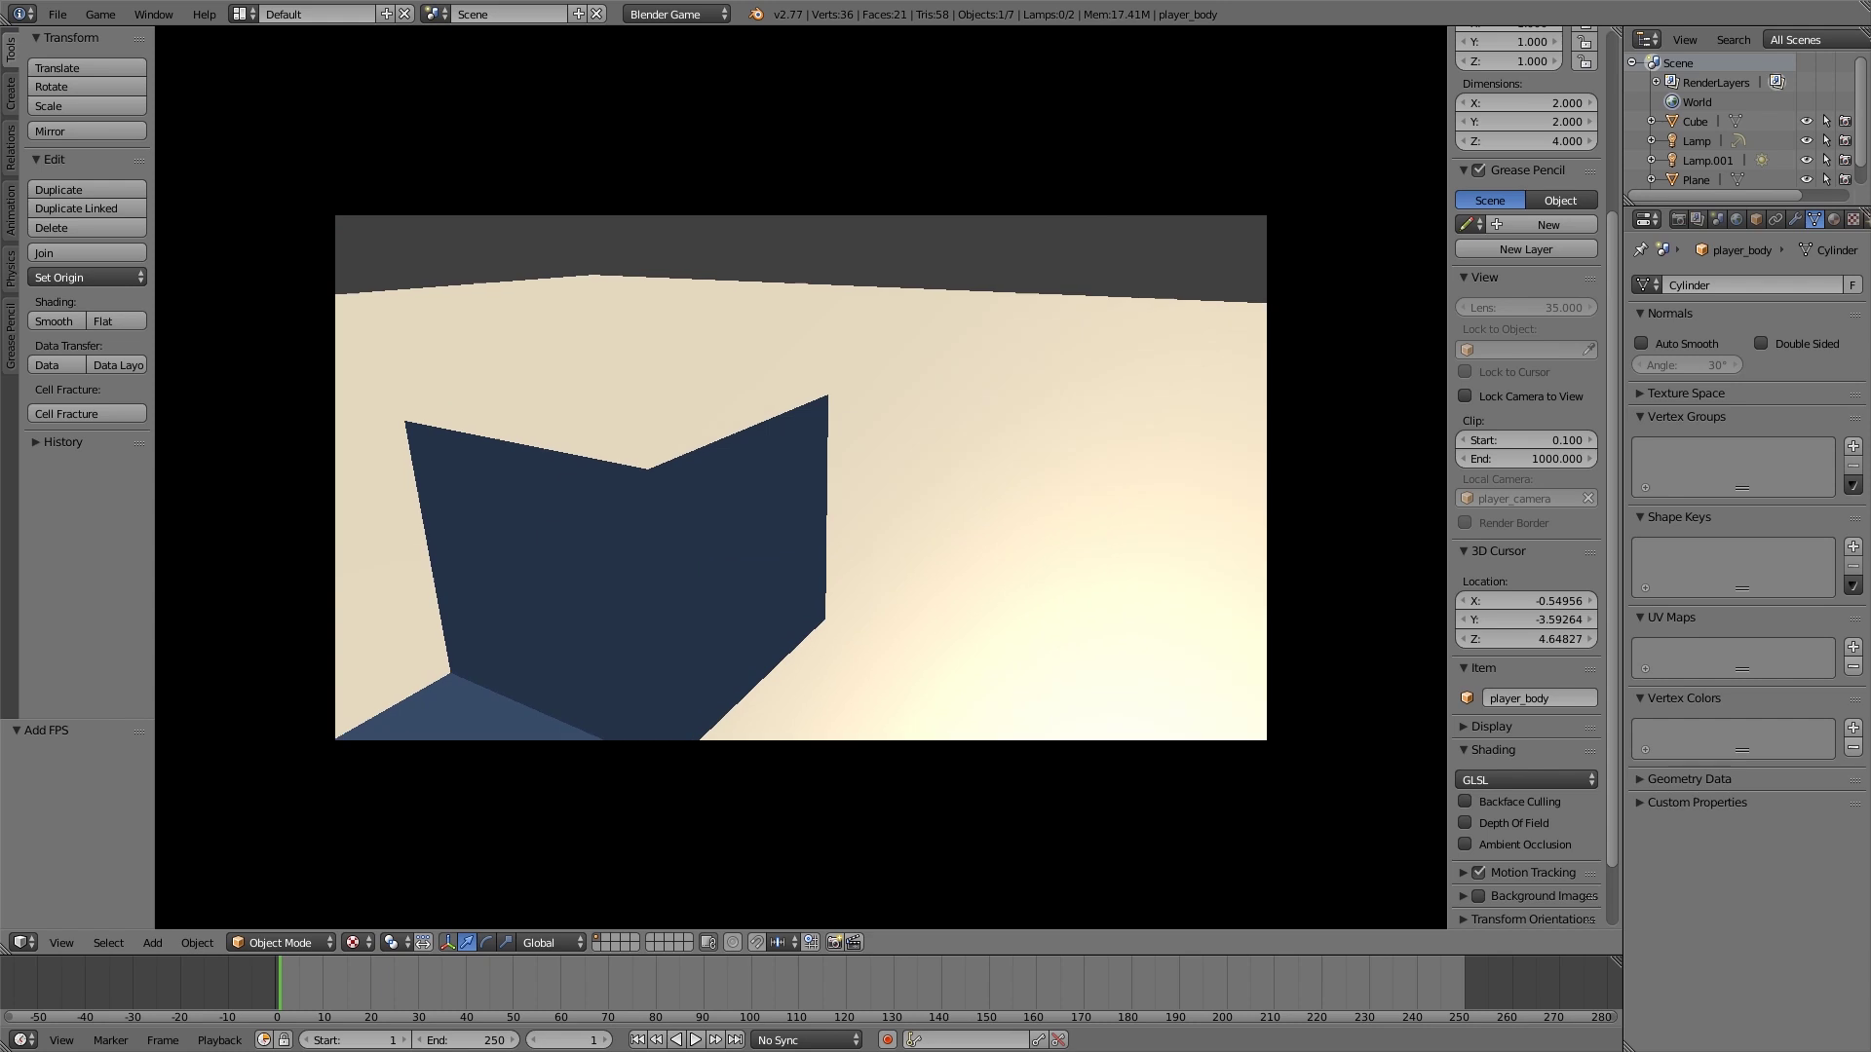
key(Escape)
middle_drag(928, 527, 977, 436)
- Move the player_body cylinder down along Z toward the floor
key(g)
key(z)
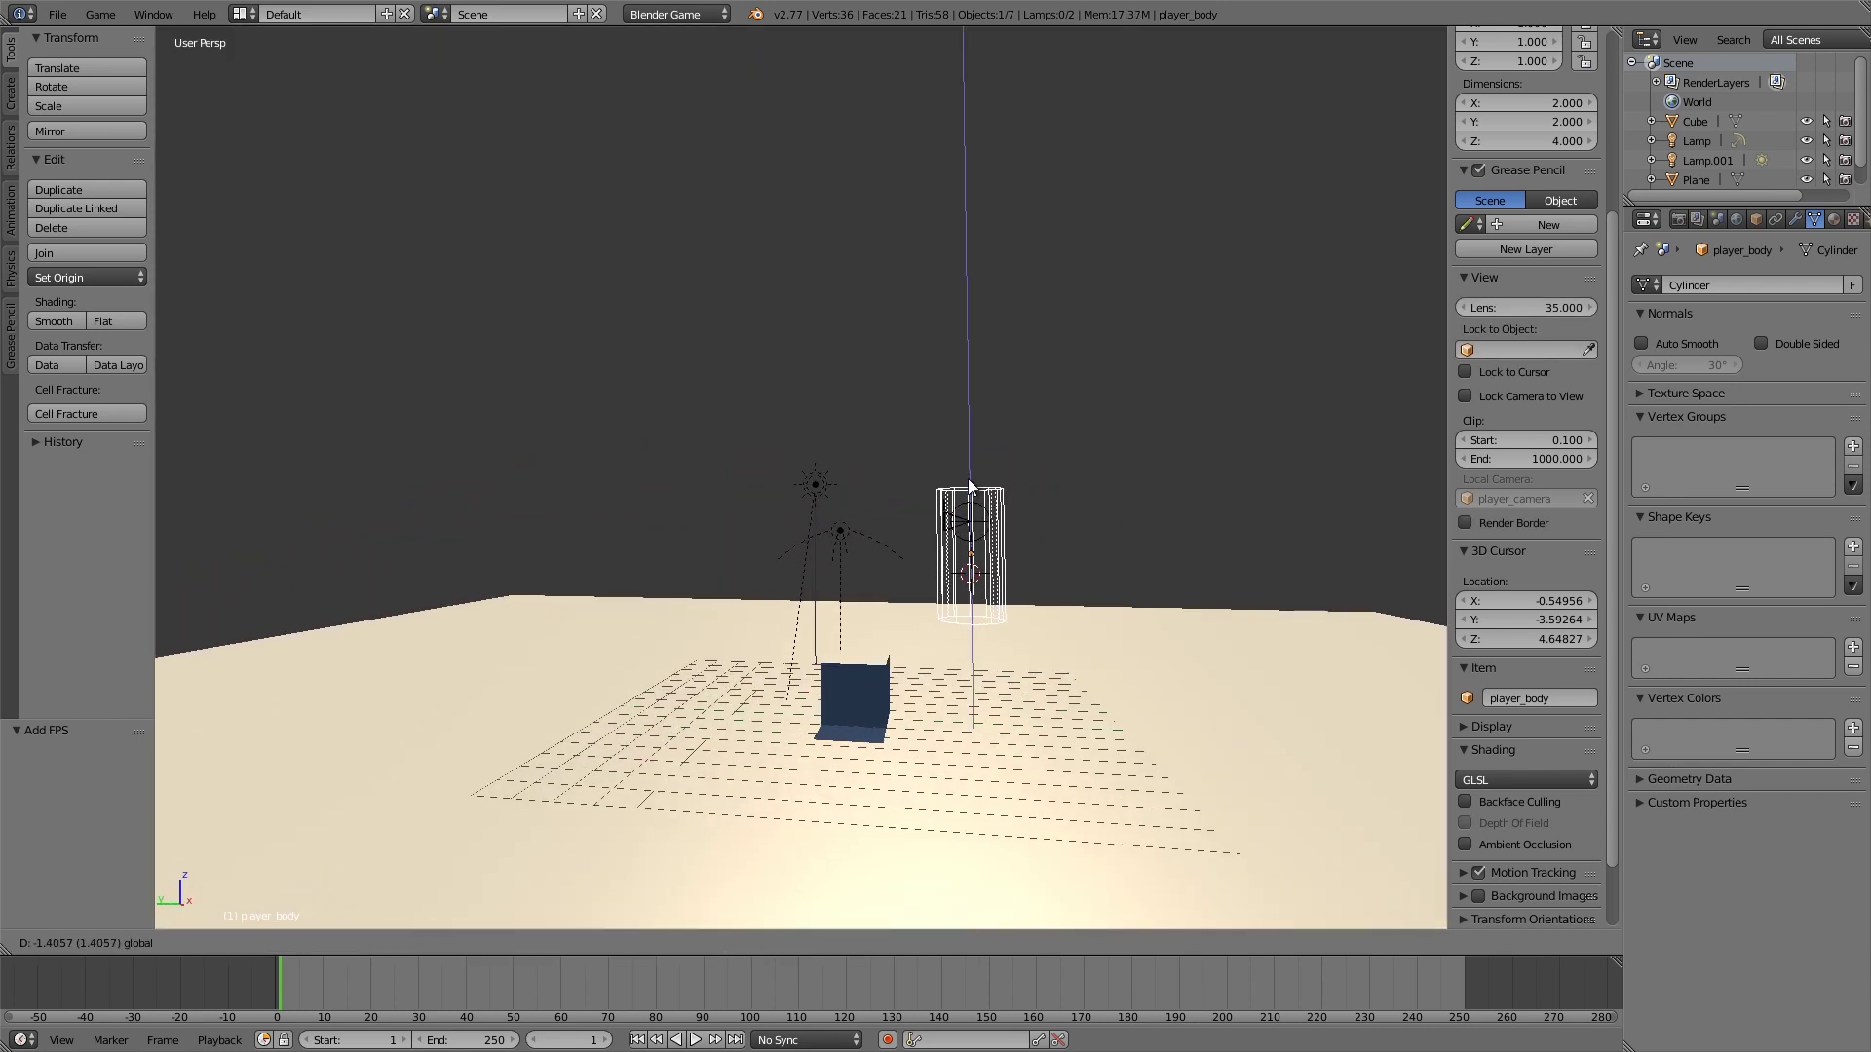
click(1013, 636)
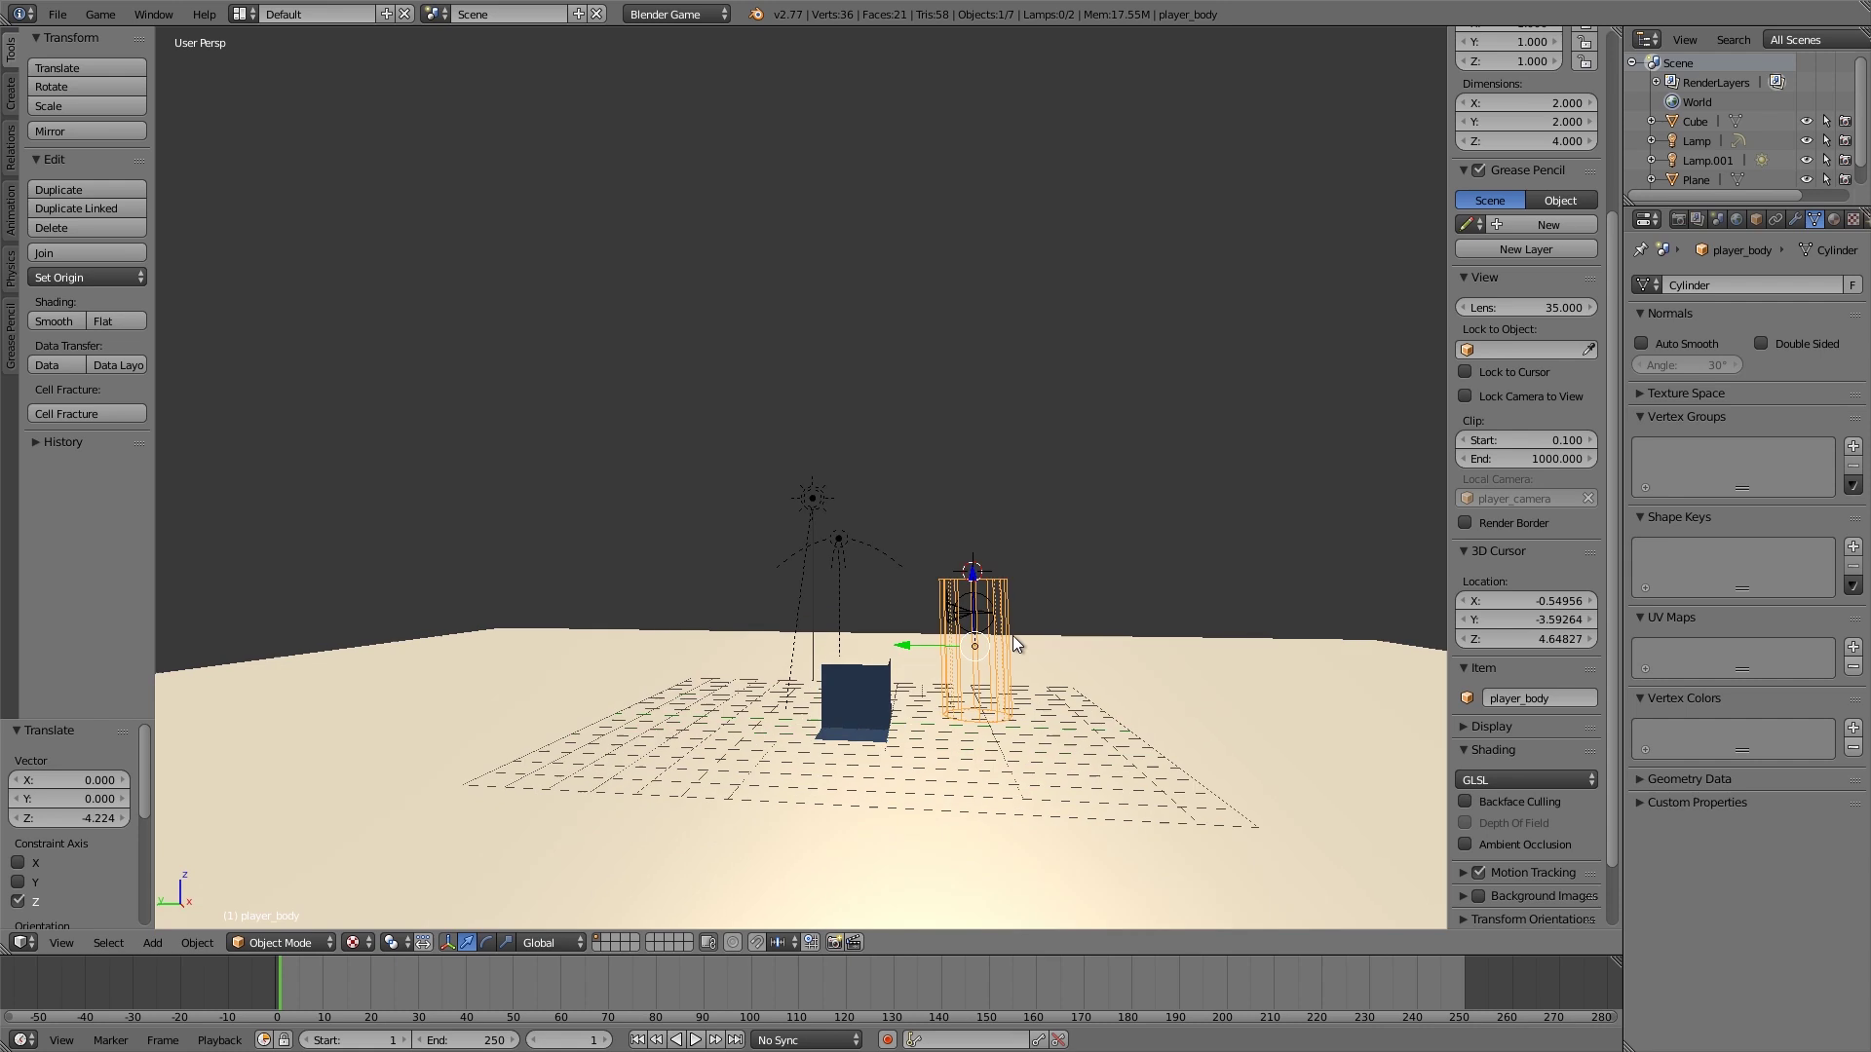
middle_drag(1014, 635, 990, 687)
key(g)
key(z)
click(1019, 672)
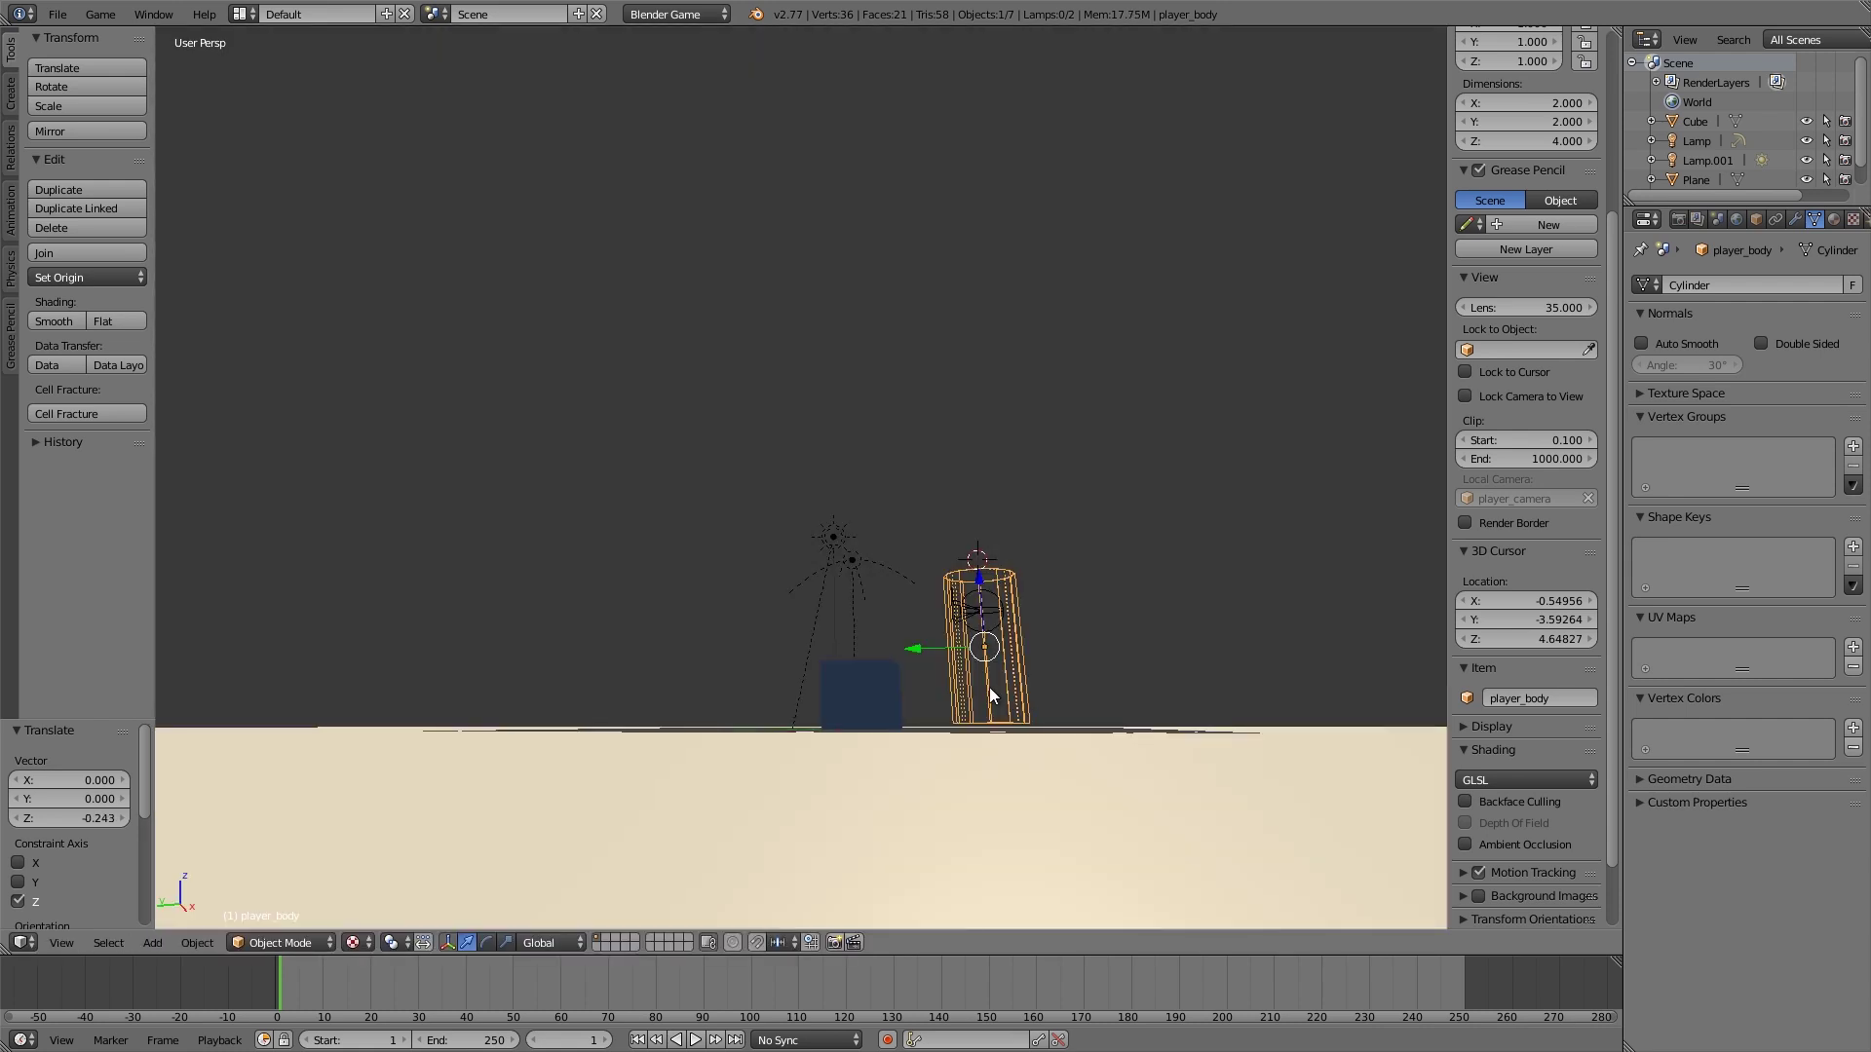
- In front orthographic view, set player_body resting exactly on the ground plane
key(KP_1)
key(KP_5)
scroll(991, 687, up, 4)
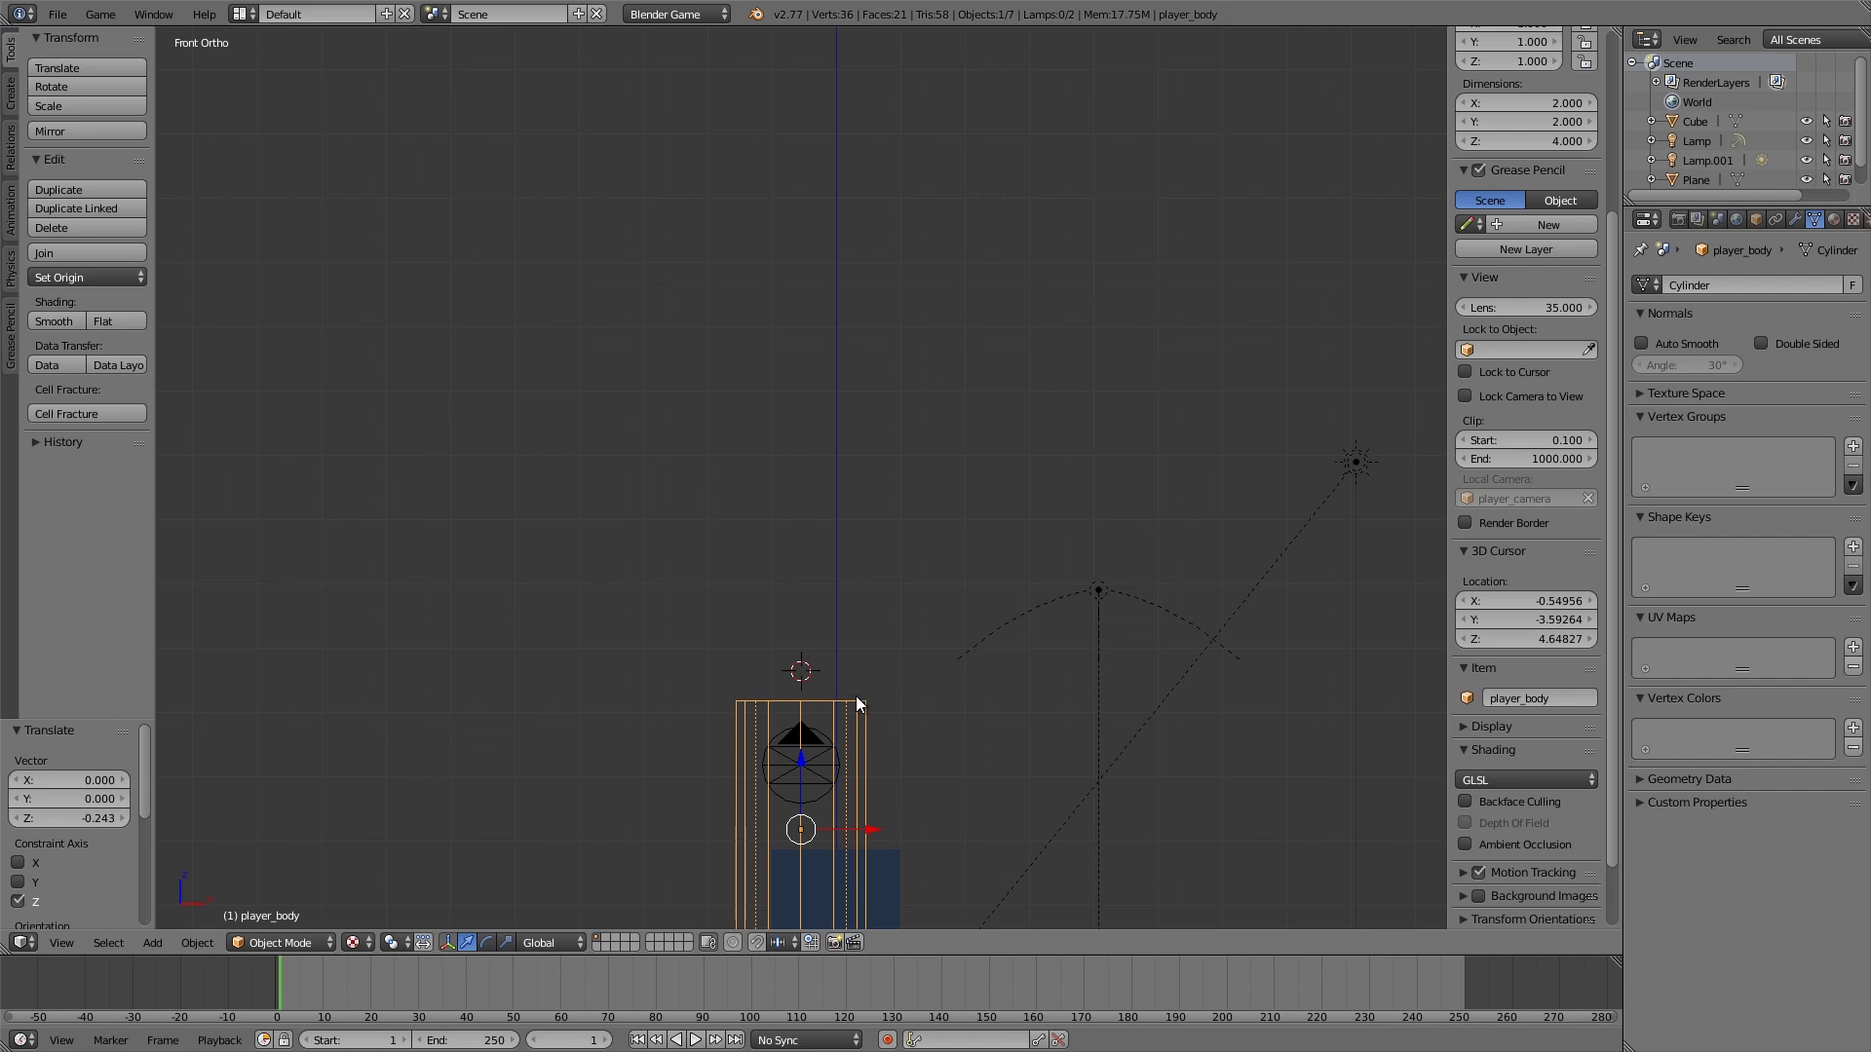
shift+middle_drag(855, 702, 924, 354)
key(g)
key(z)
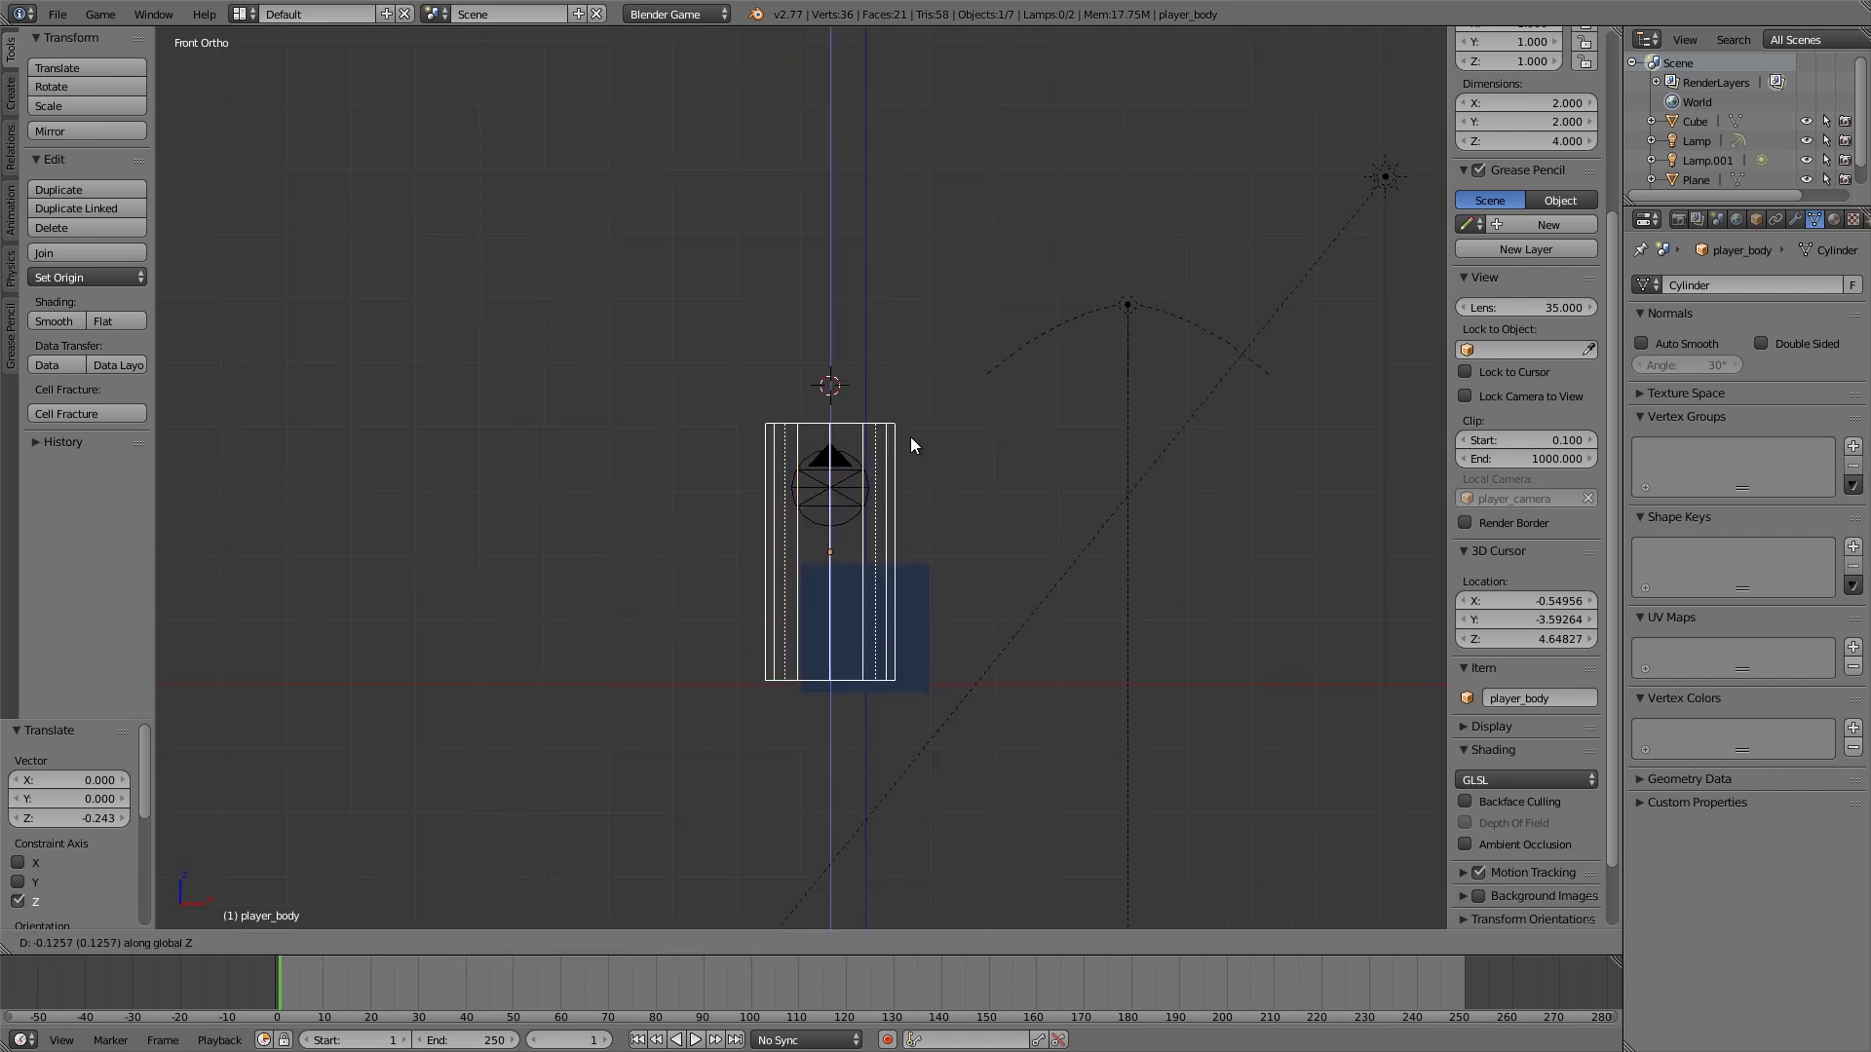
click(910, 453)
middle_drag(895, 559, 722, 540)
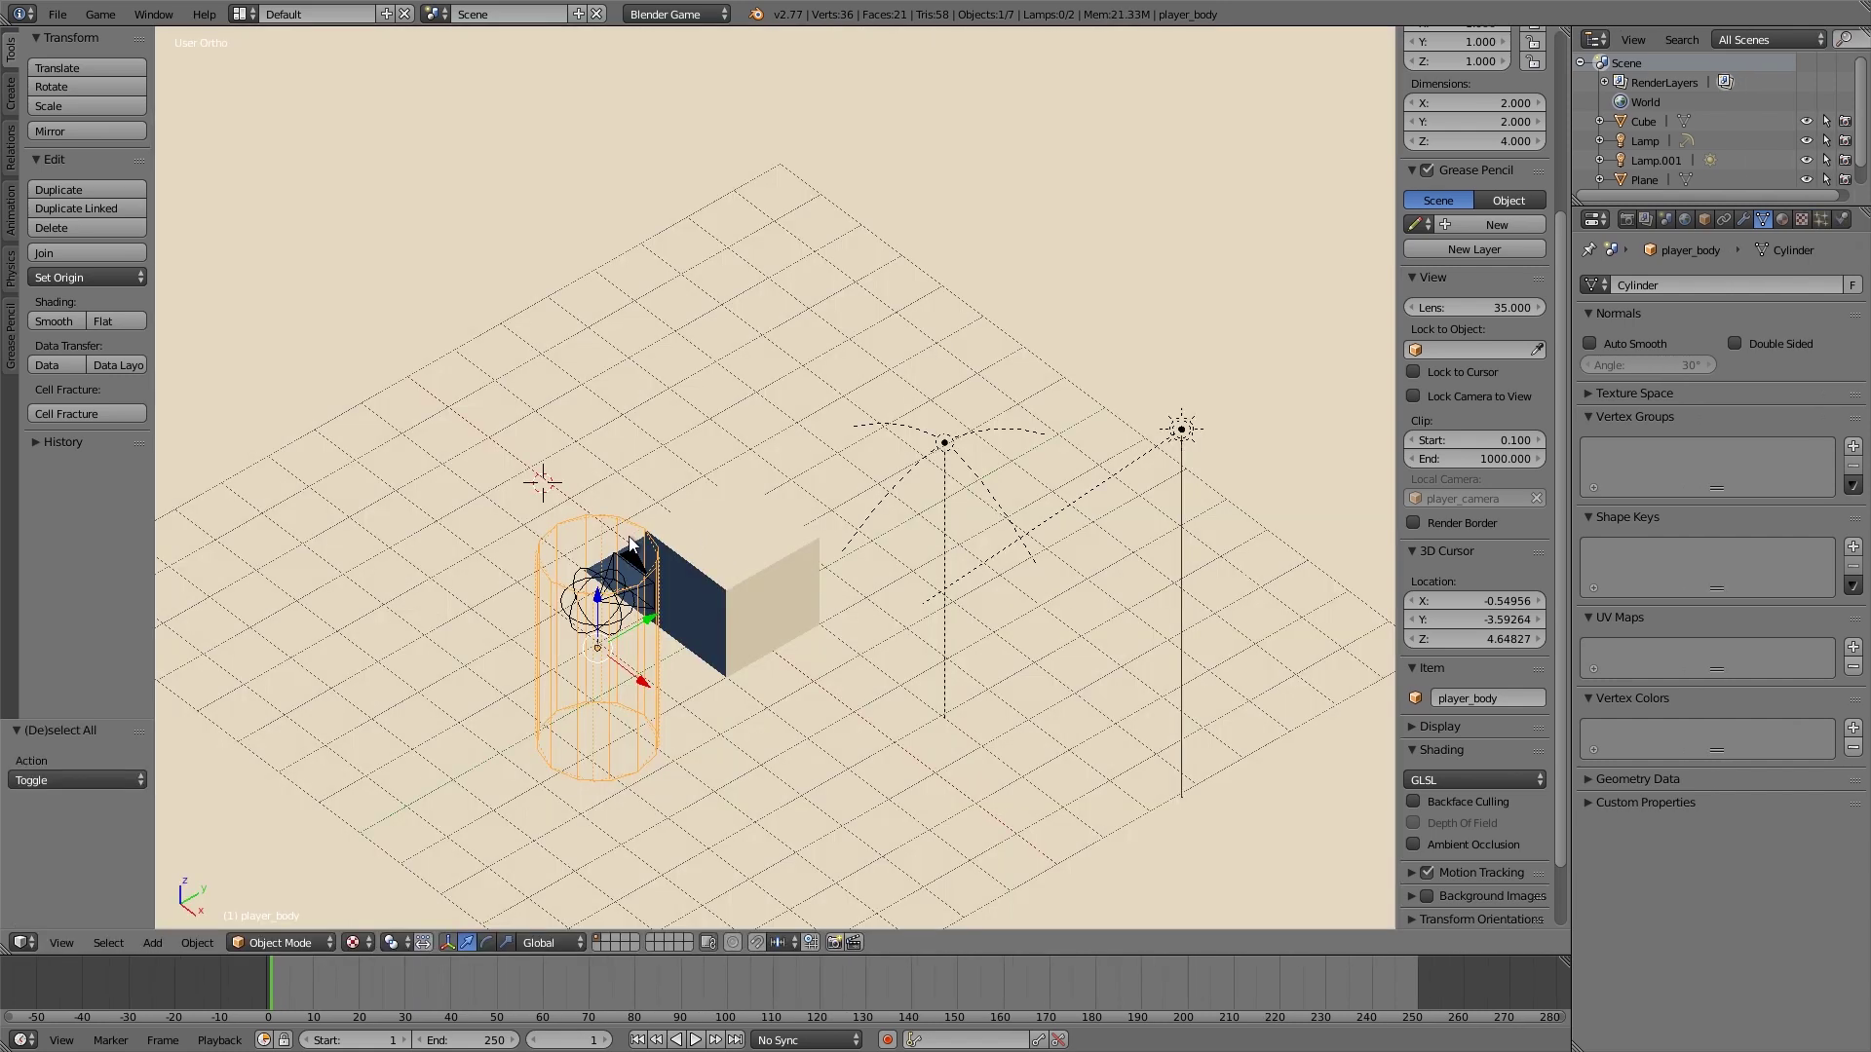
- Enable Show Shadow Box on the sun lamp and move it closer to the scene
right_click(1200, 439)
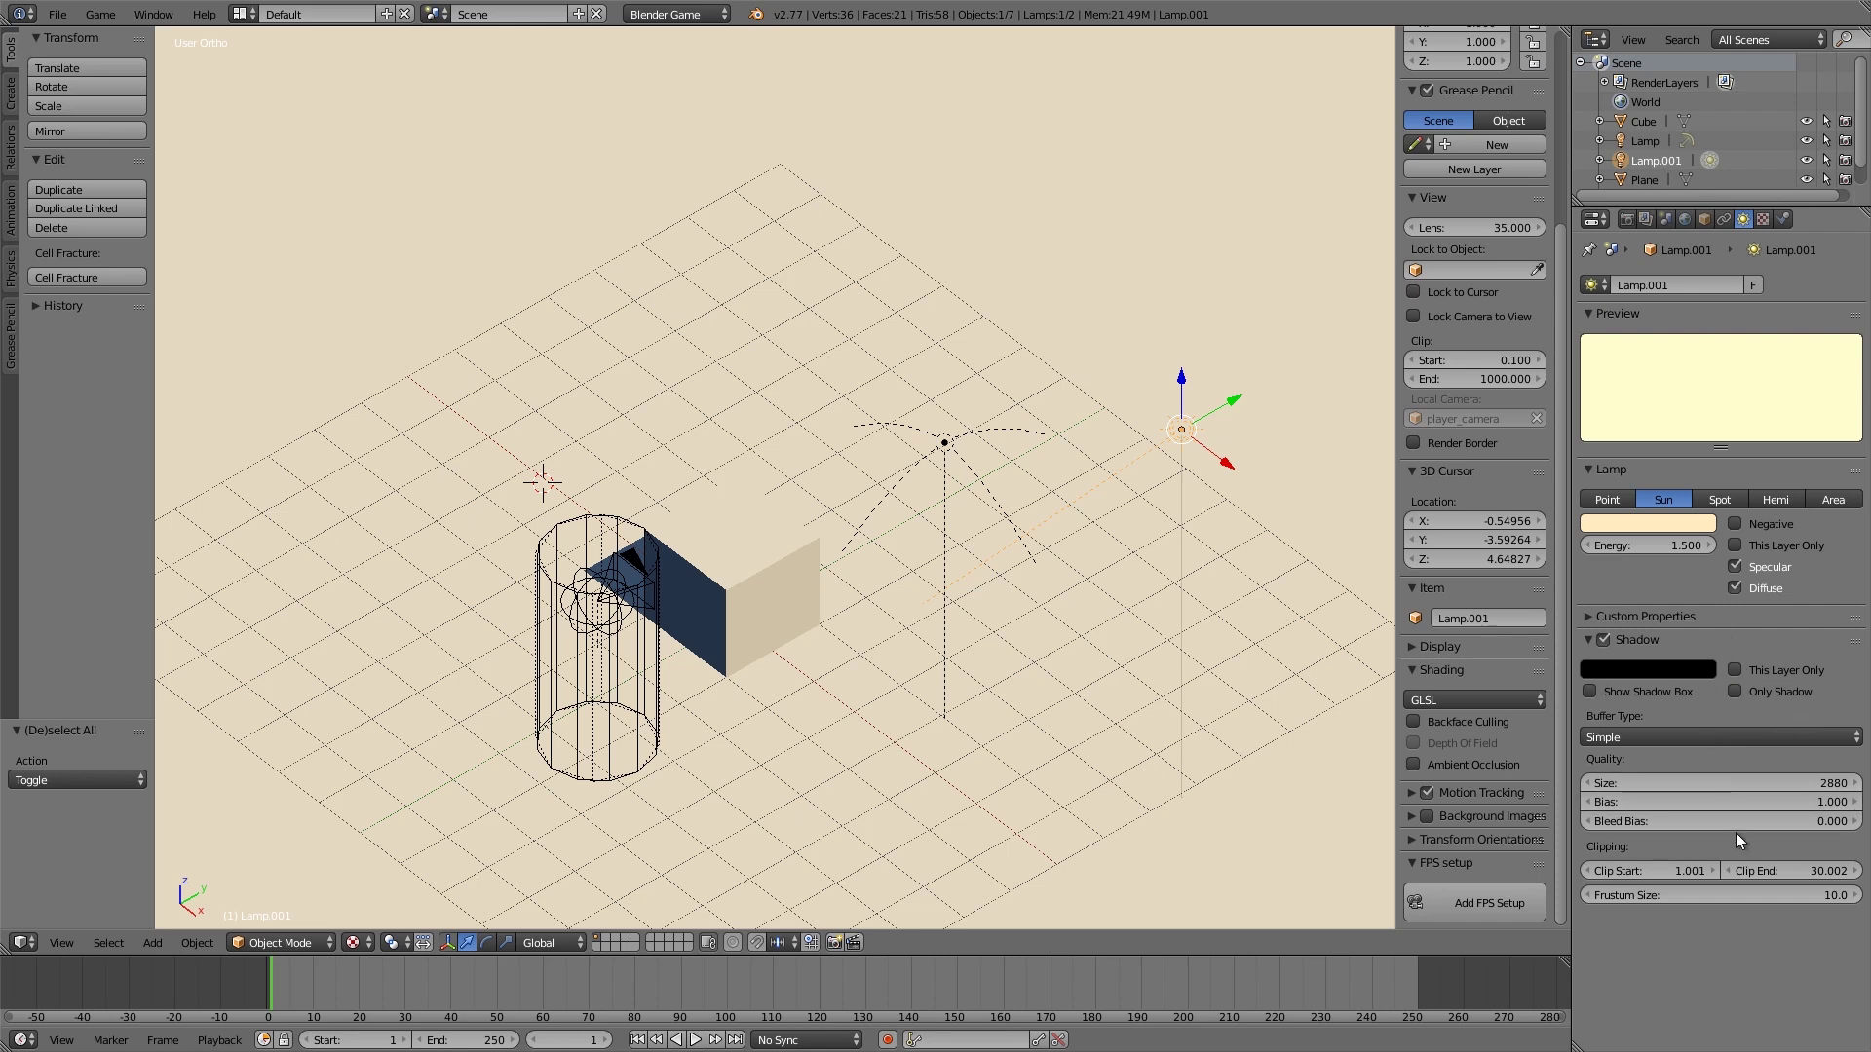
click(1652, 693)
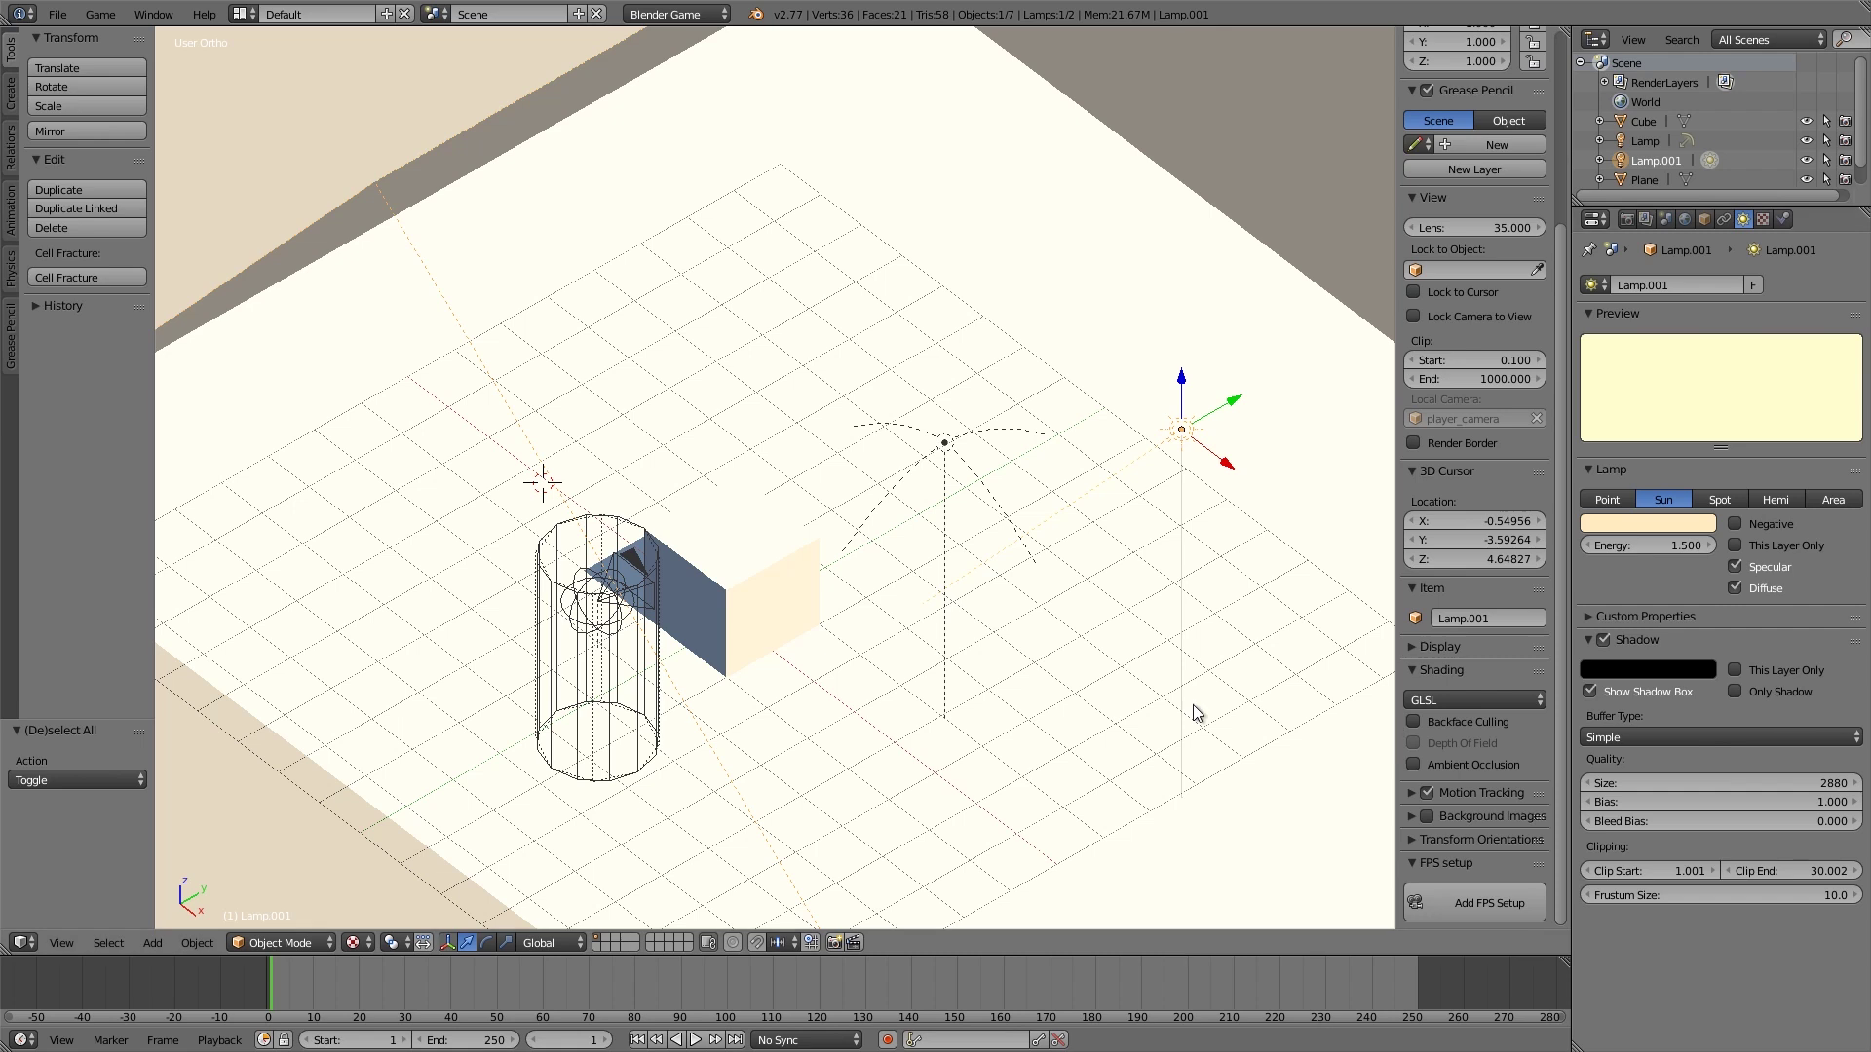
middle_drag(600, 508, 755, 522)
key(g)
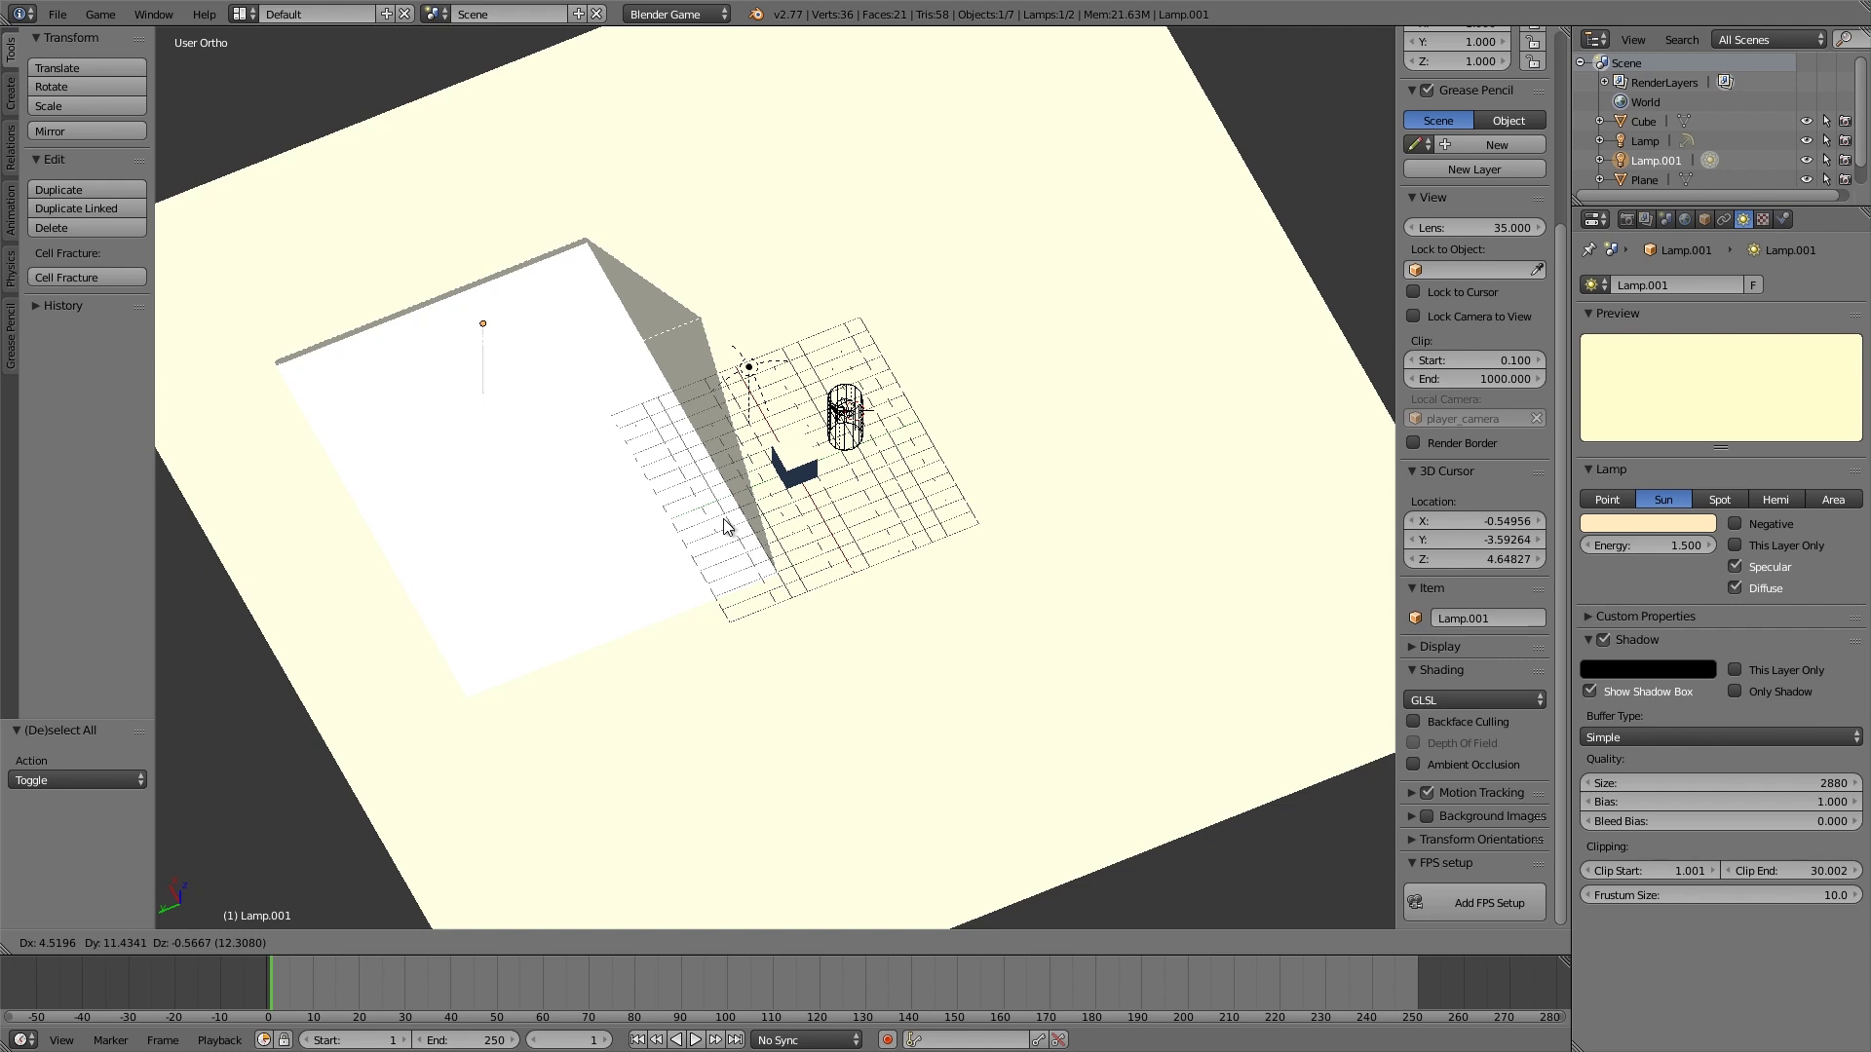
click(974, 430)
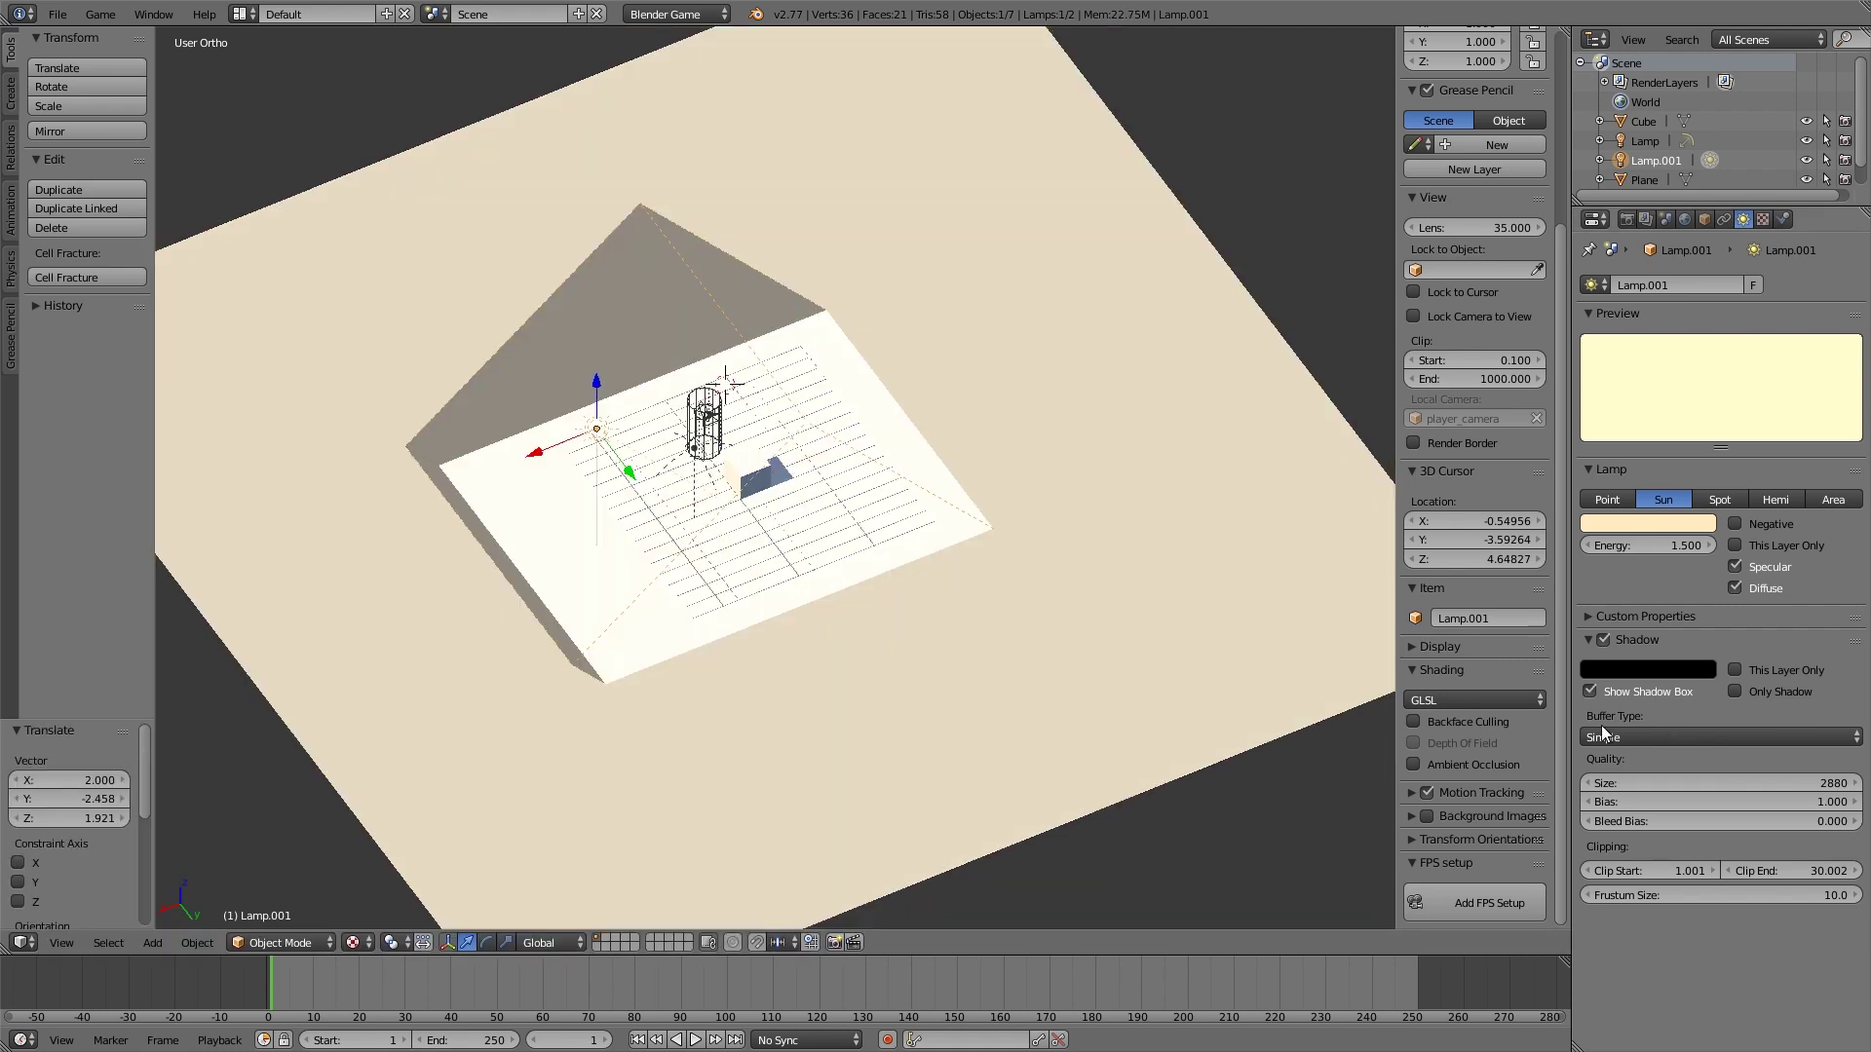
- Set the sun lamp's shadow Buffer Type to Variance
click(1657, 742)
click(1655, 694)
scroll(835, 555, up, 6)
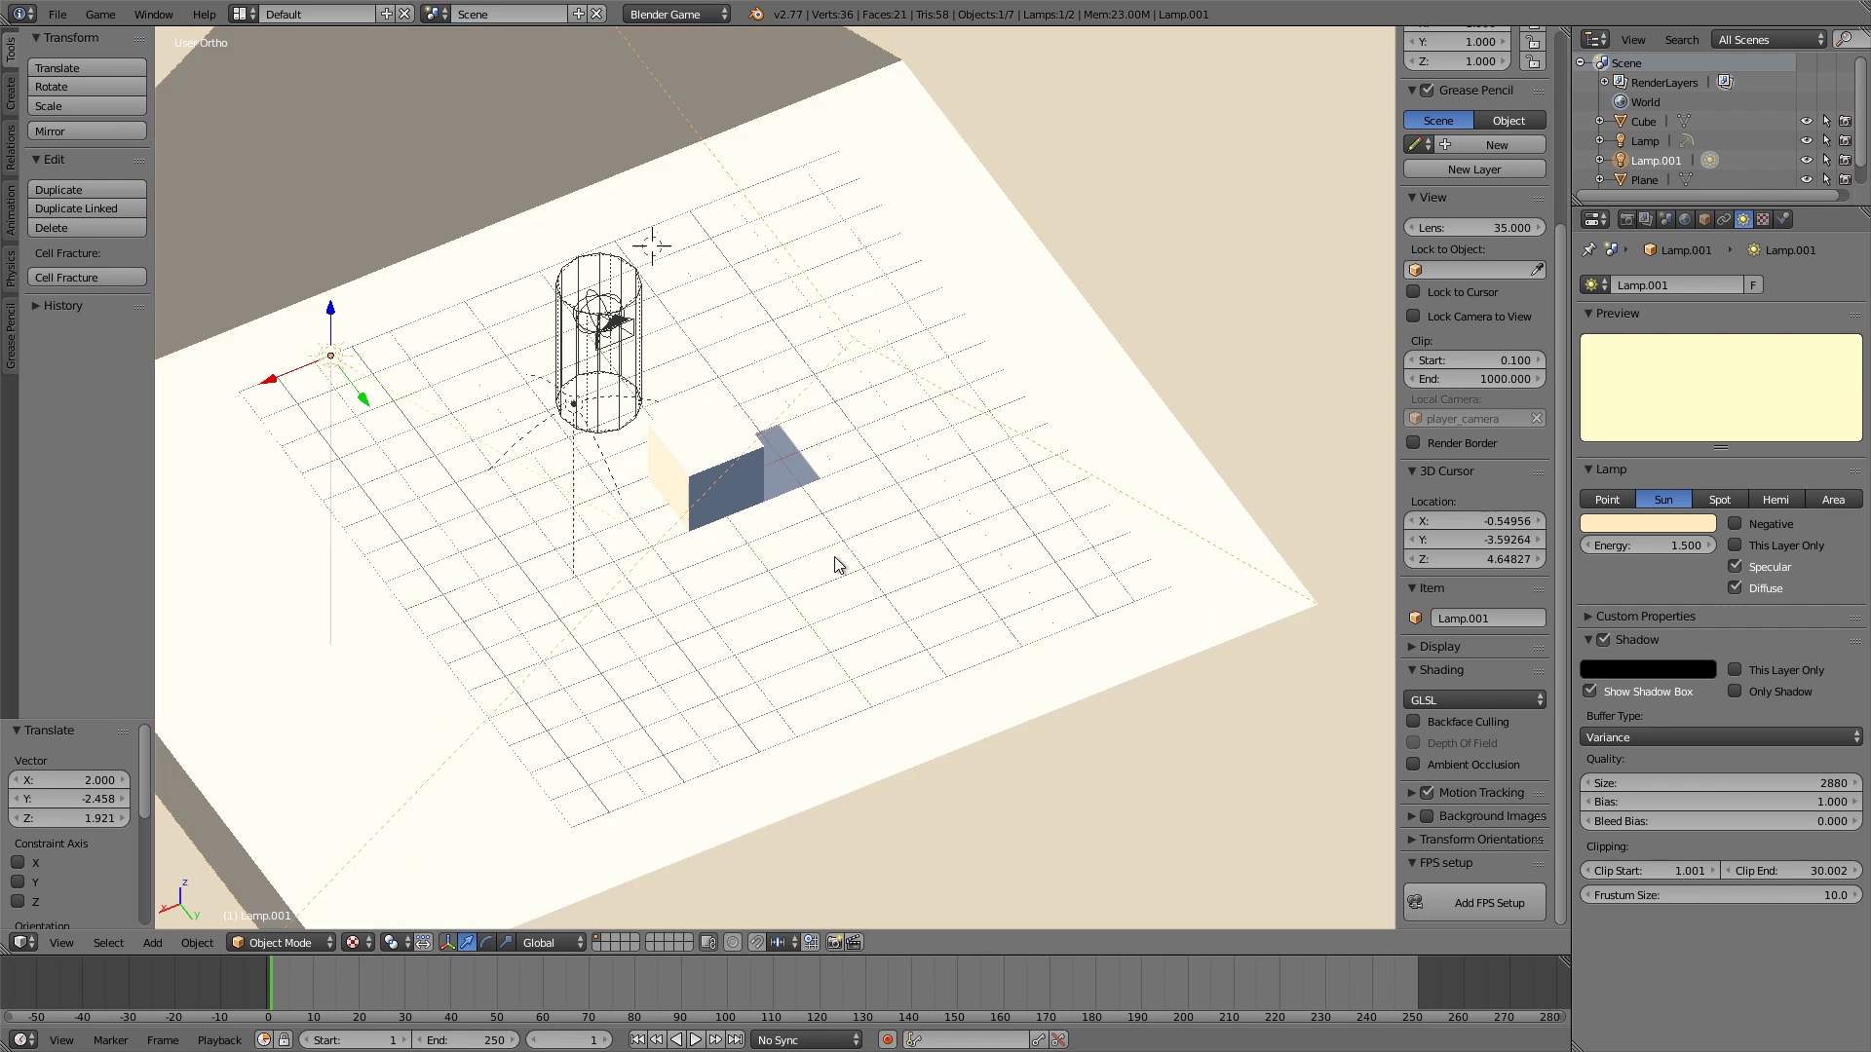
scroll(845, 602, down, 3)
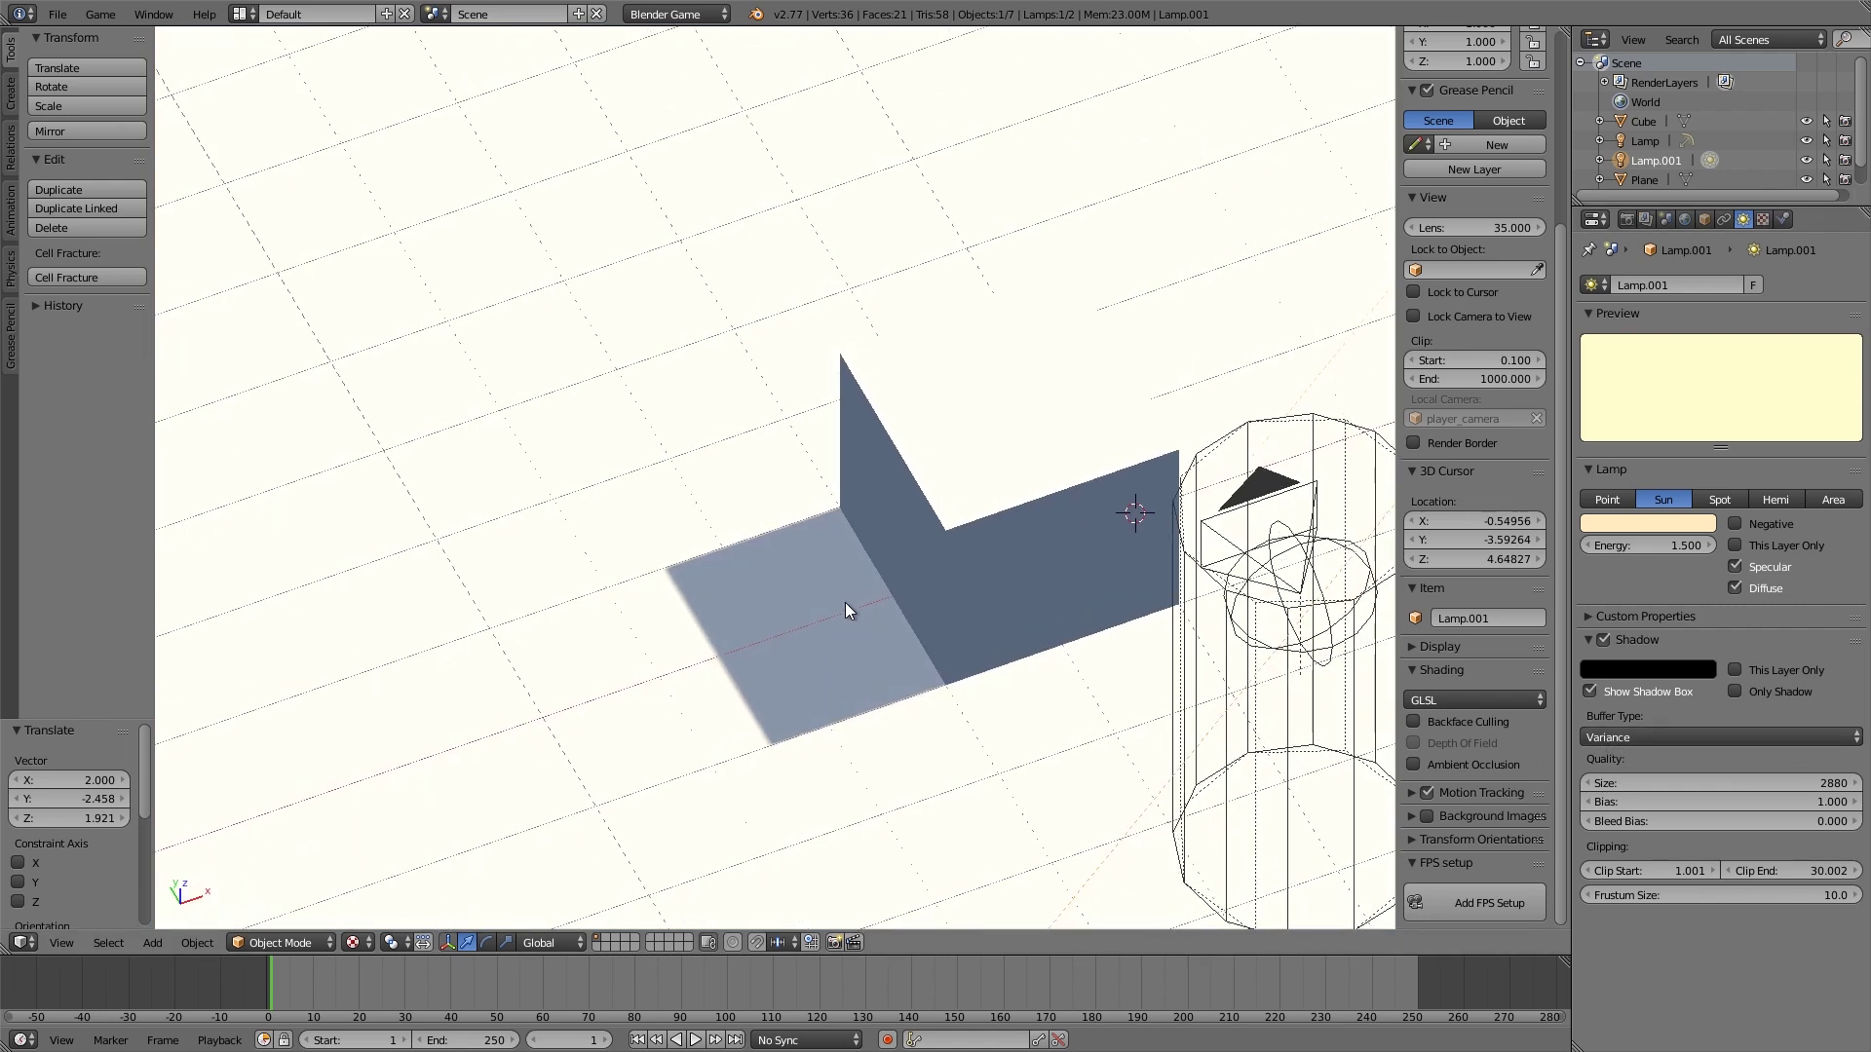
scroll(875, 670, up, 6)
- Duplicate the cube twice, placing both copies beside the original
scroll(977, 529, down, 3)
right_click(967, 443)
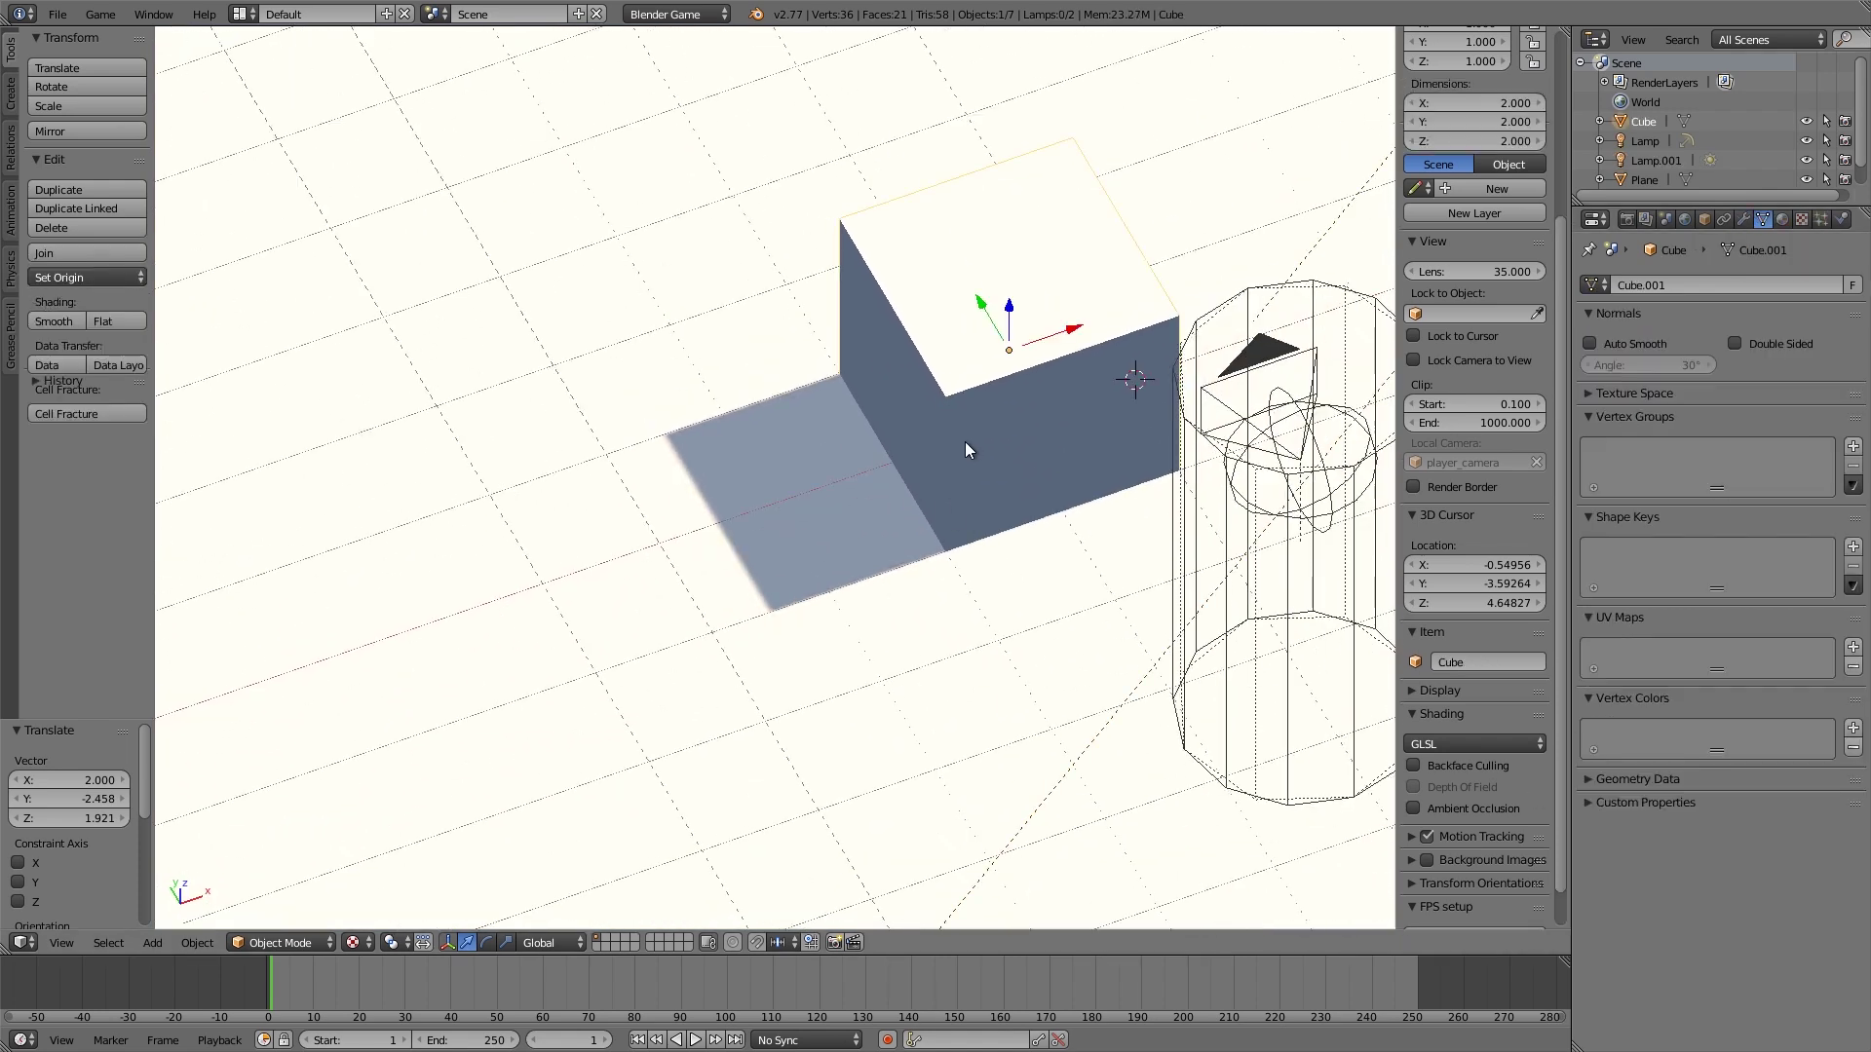
key(shift+d)
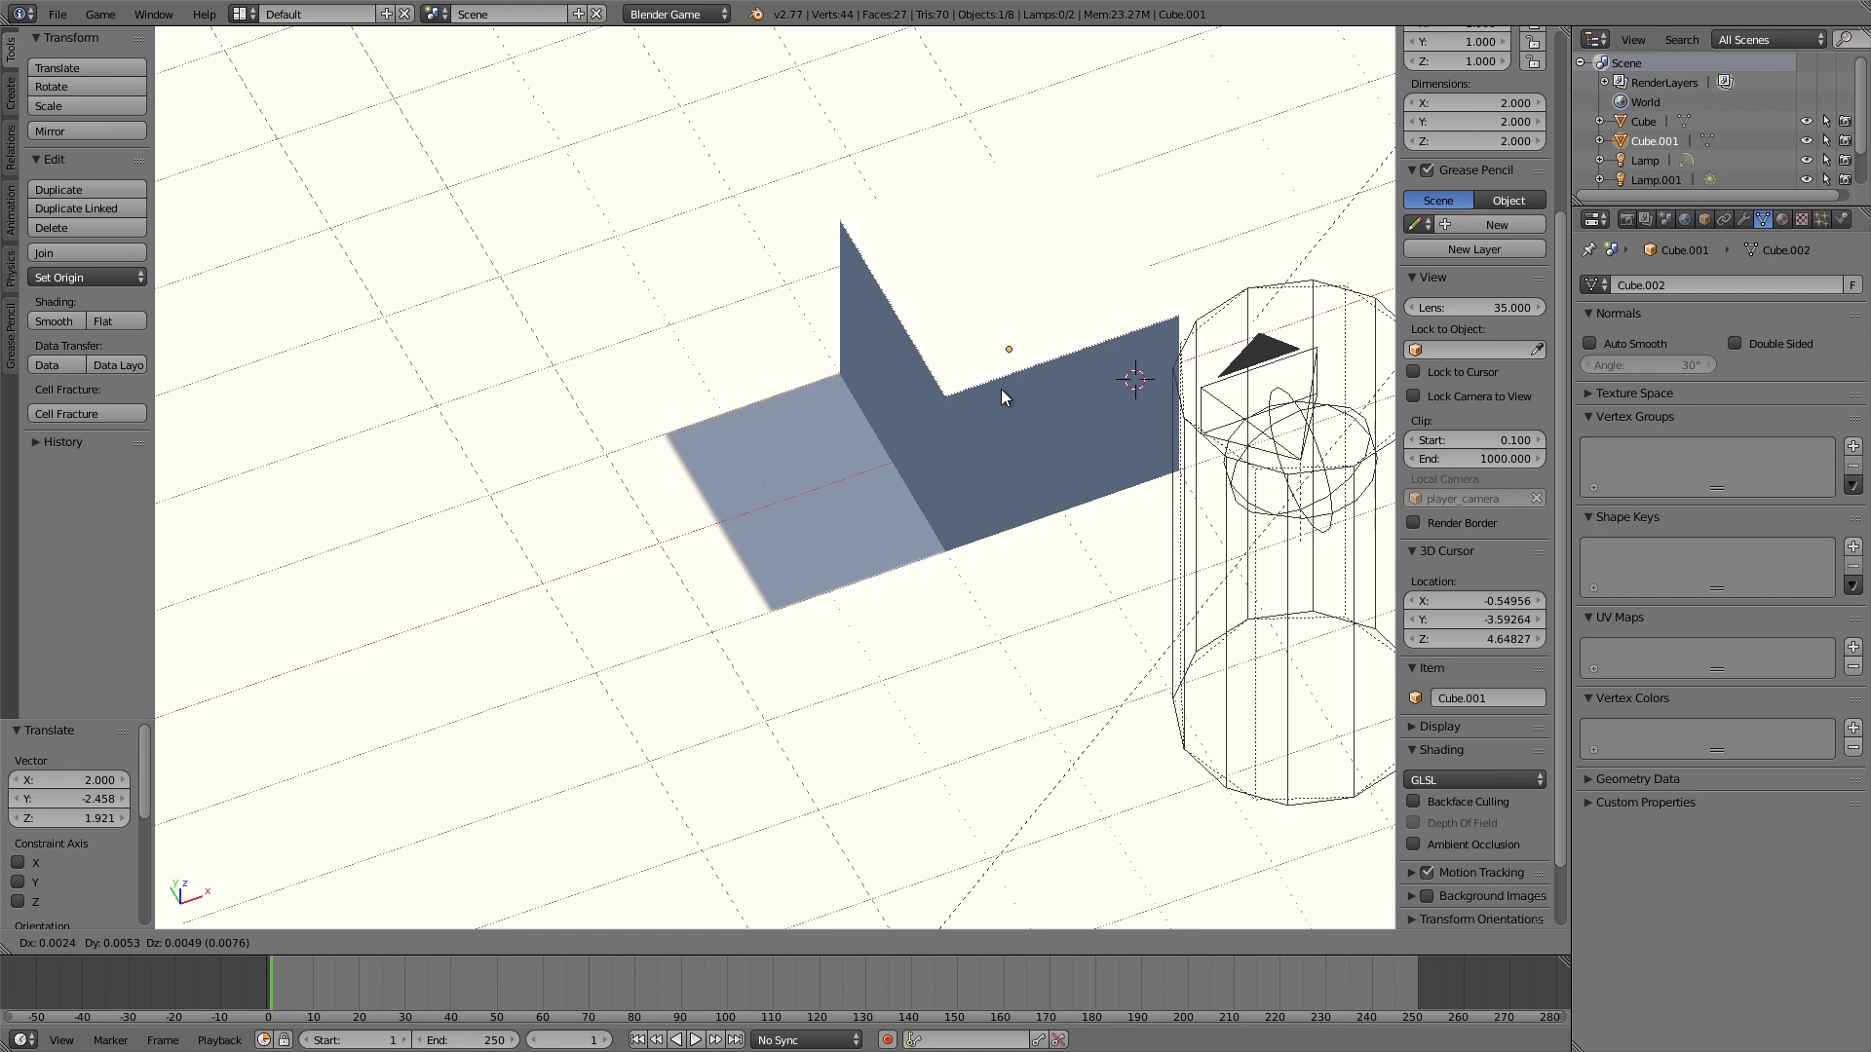
click(877, 265)
key(shift+d)
click(1140, 212)
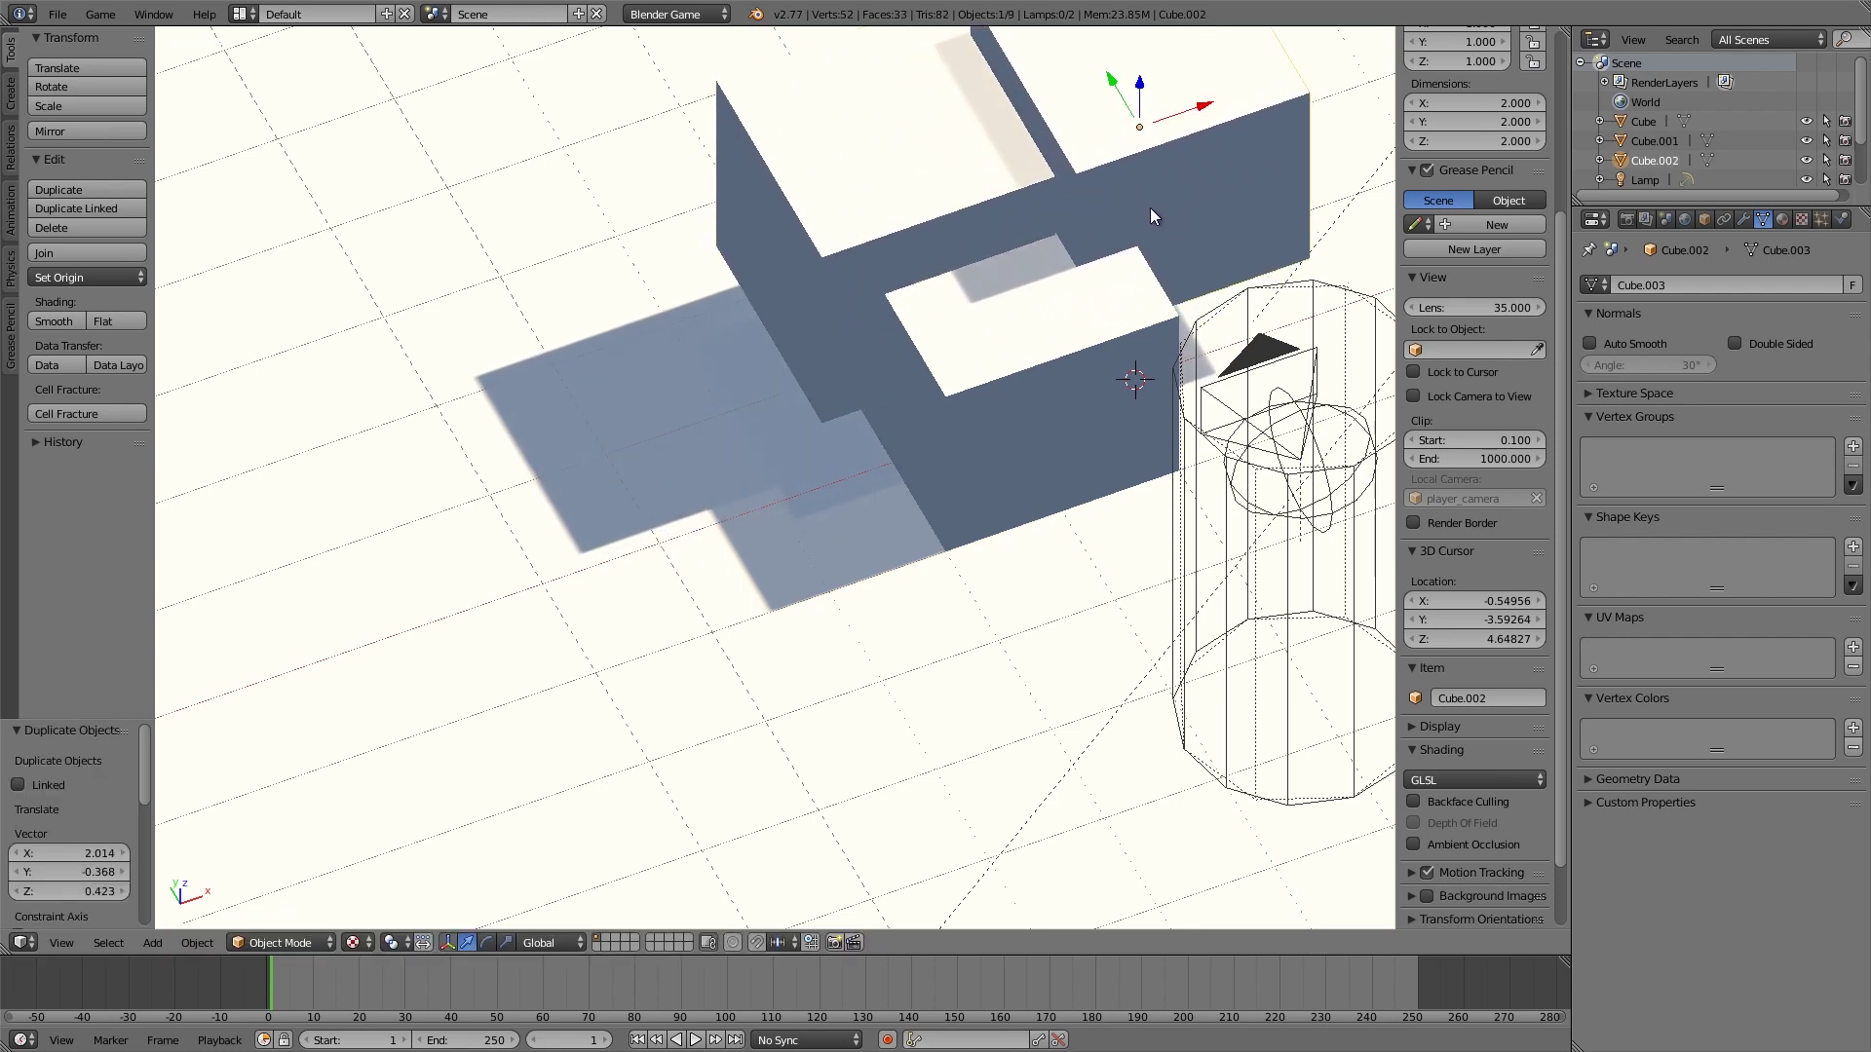
middle_drag(1149, 208, 780, 382)
scroll(818, 400, up, 4)
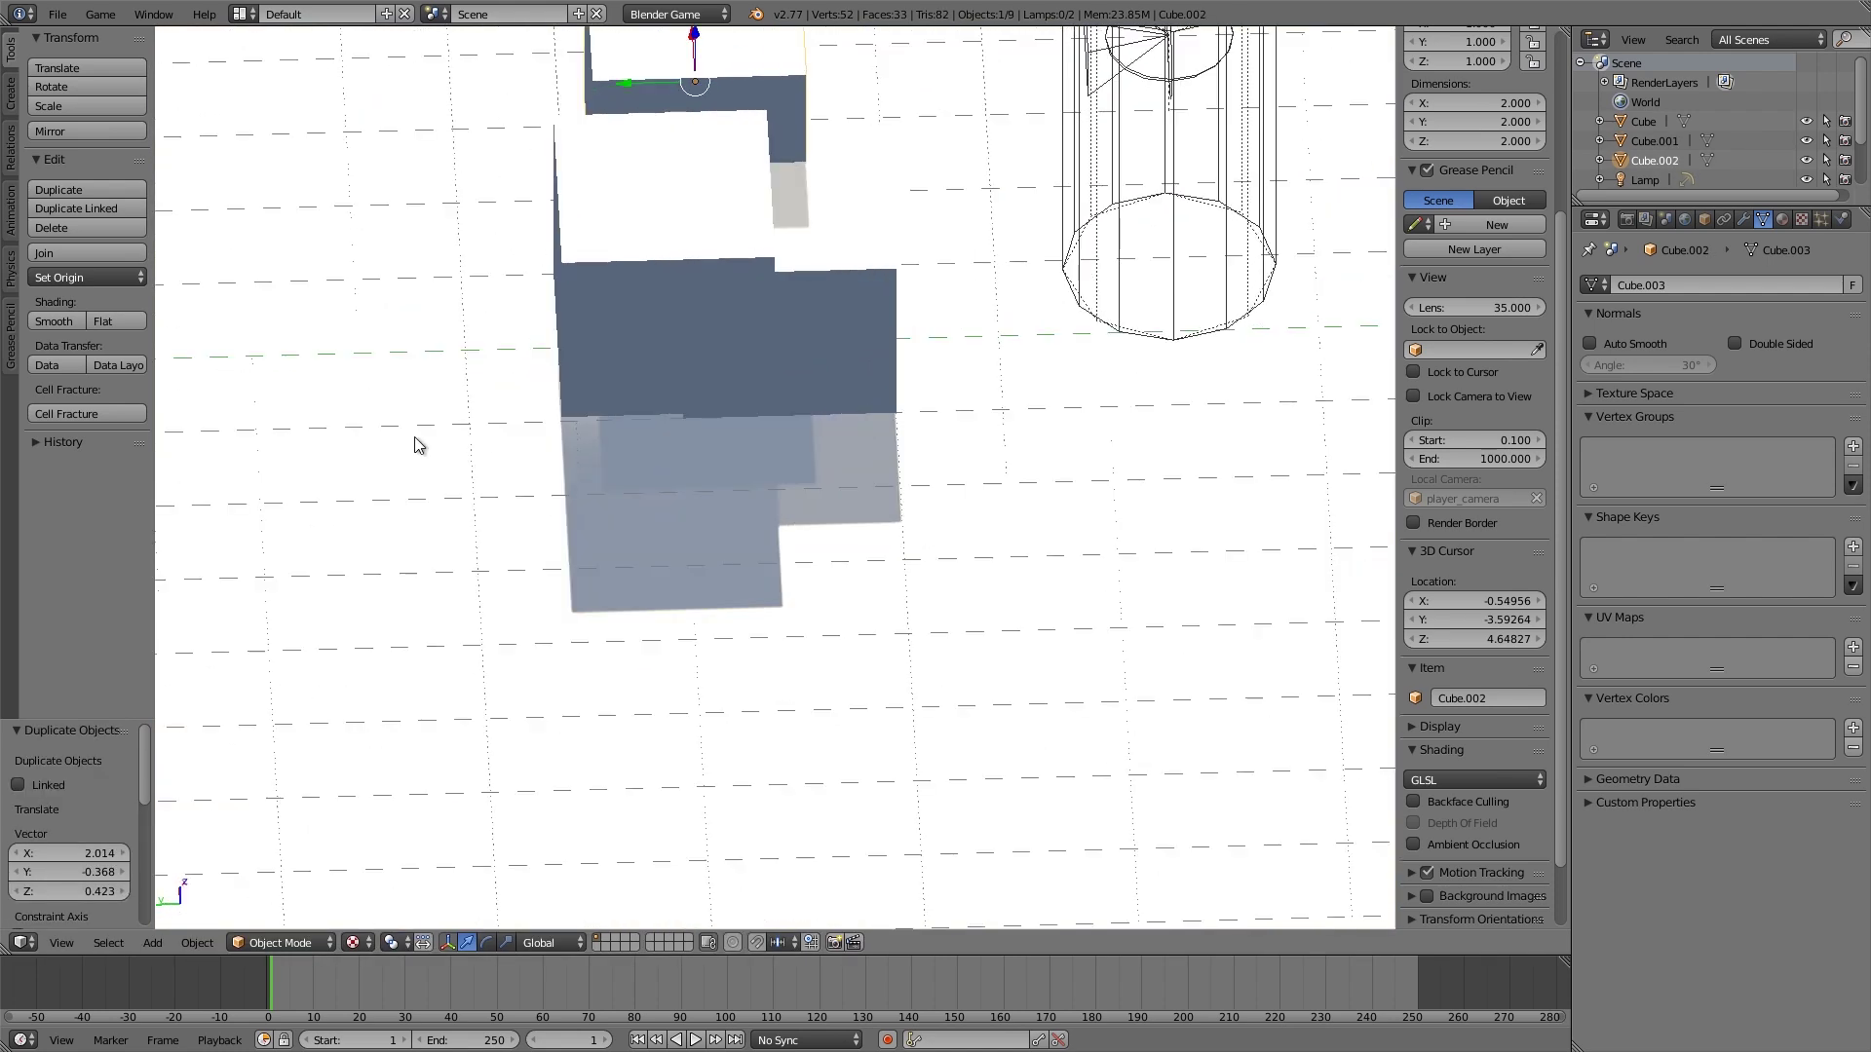
middle_drag(418, 442, 669, 443)
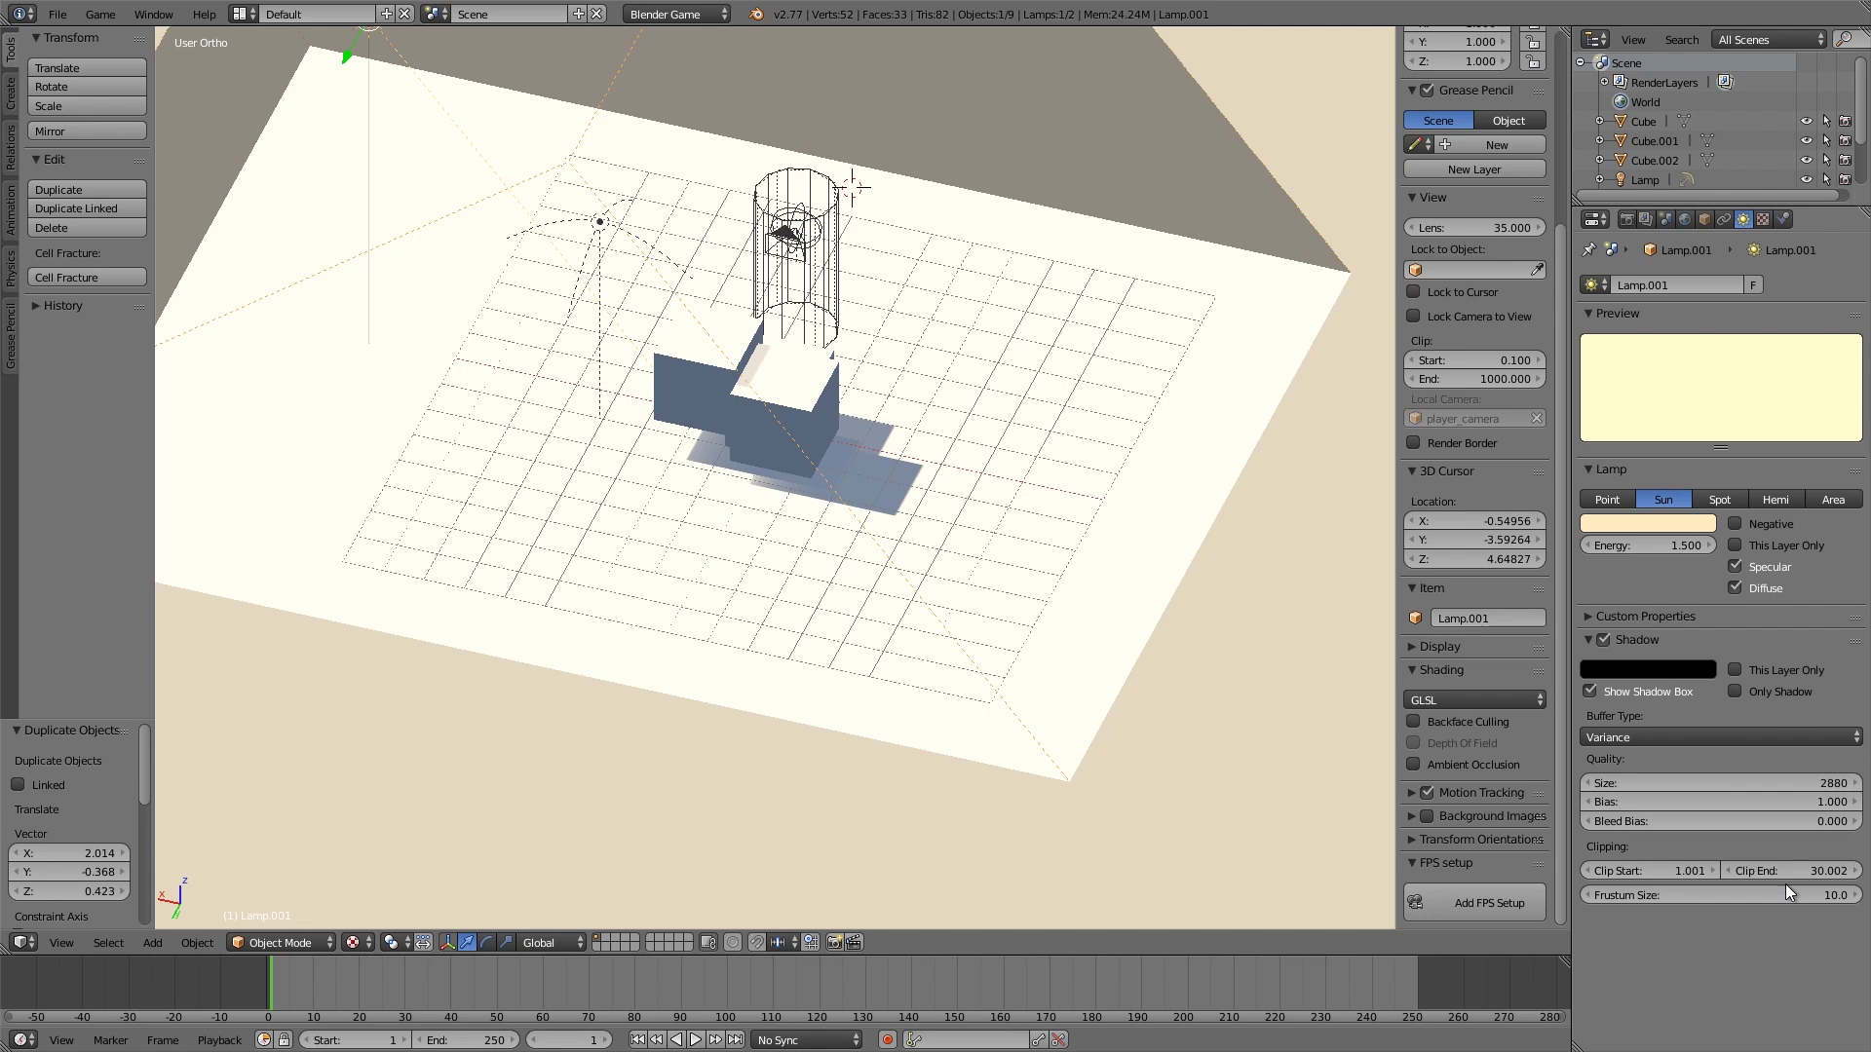
- Change the sun lamp's shadow Buffer Type from Variance to Simple
click(1622, 740)
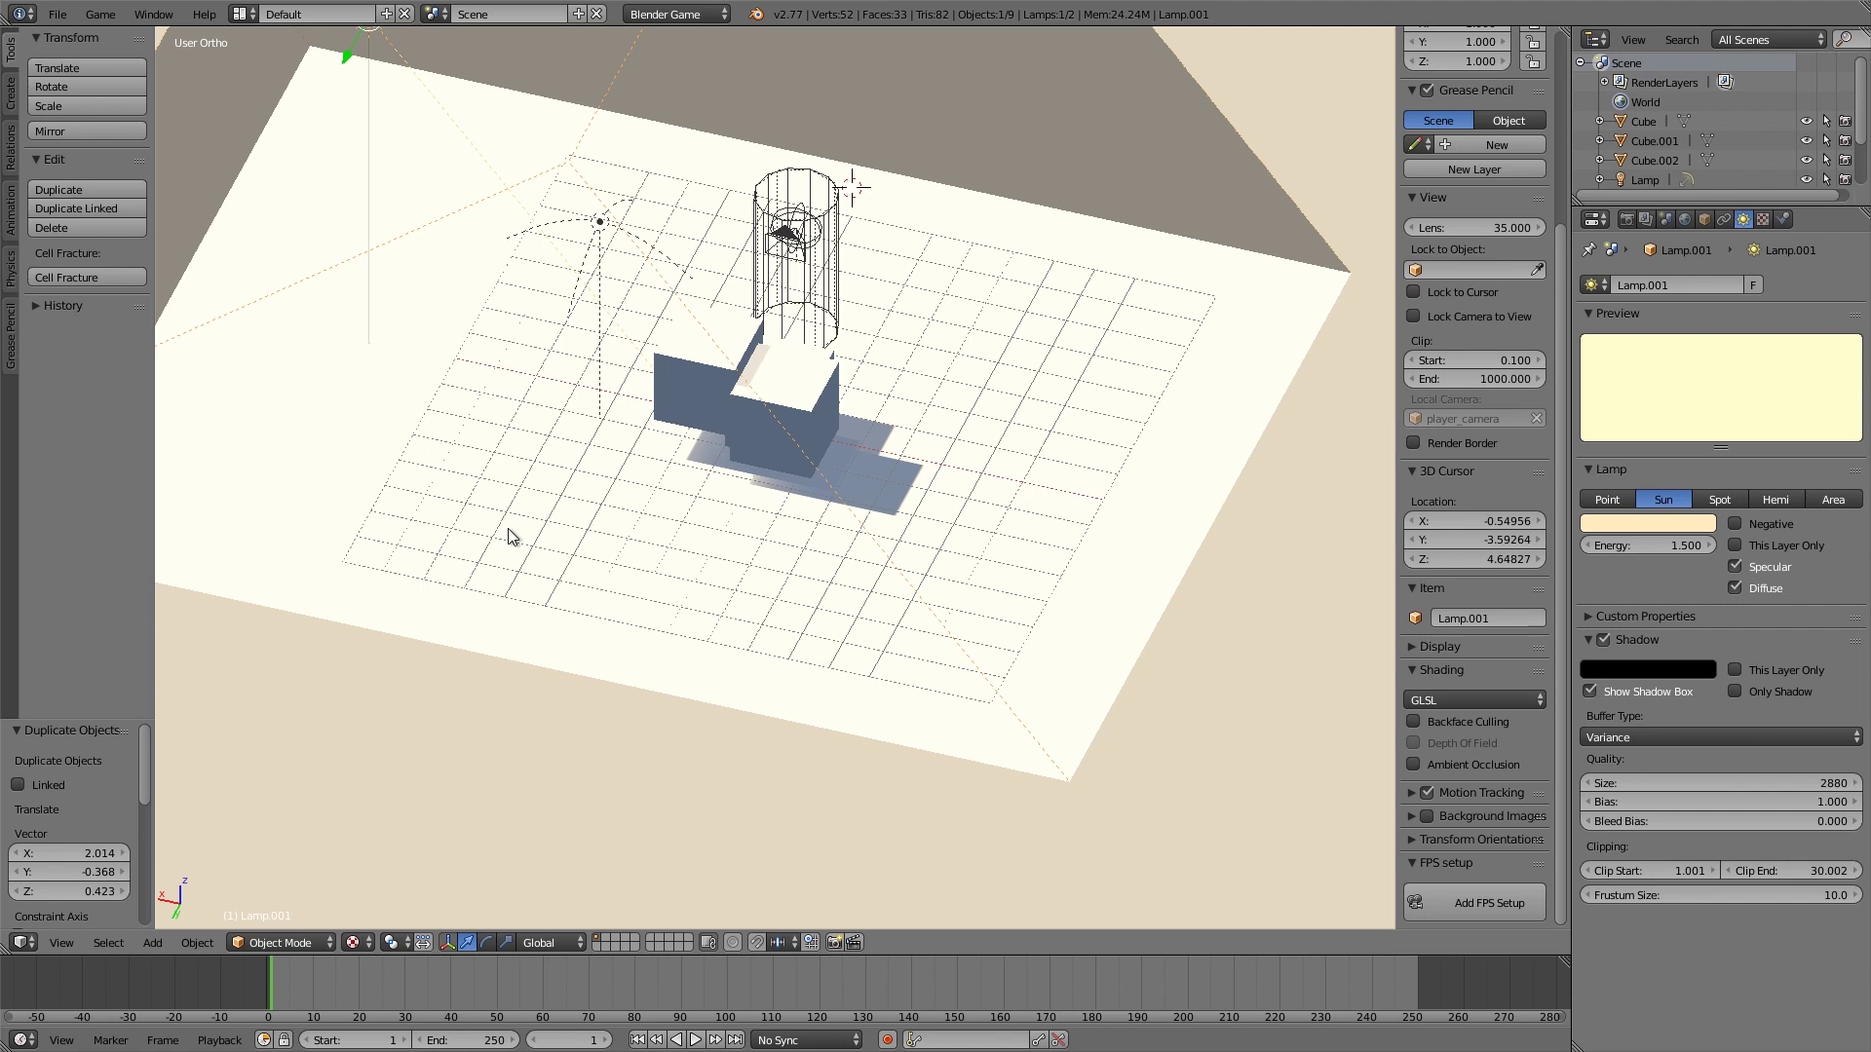
click(1603, 739)
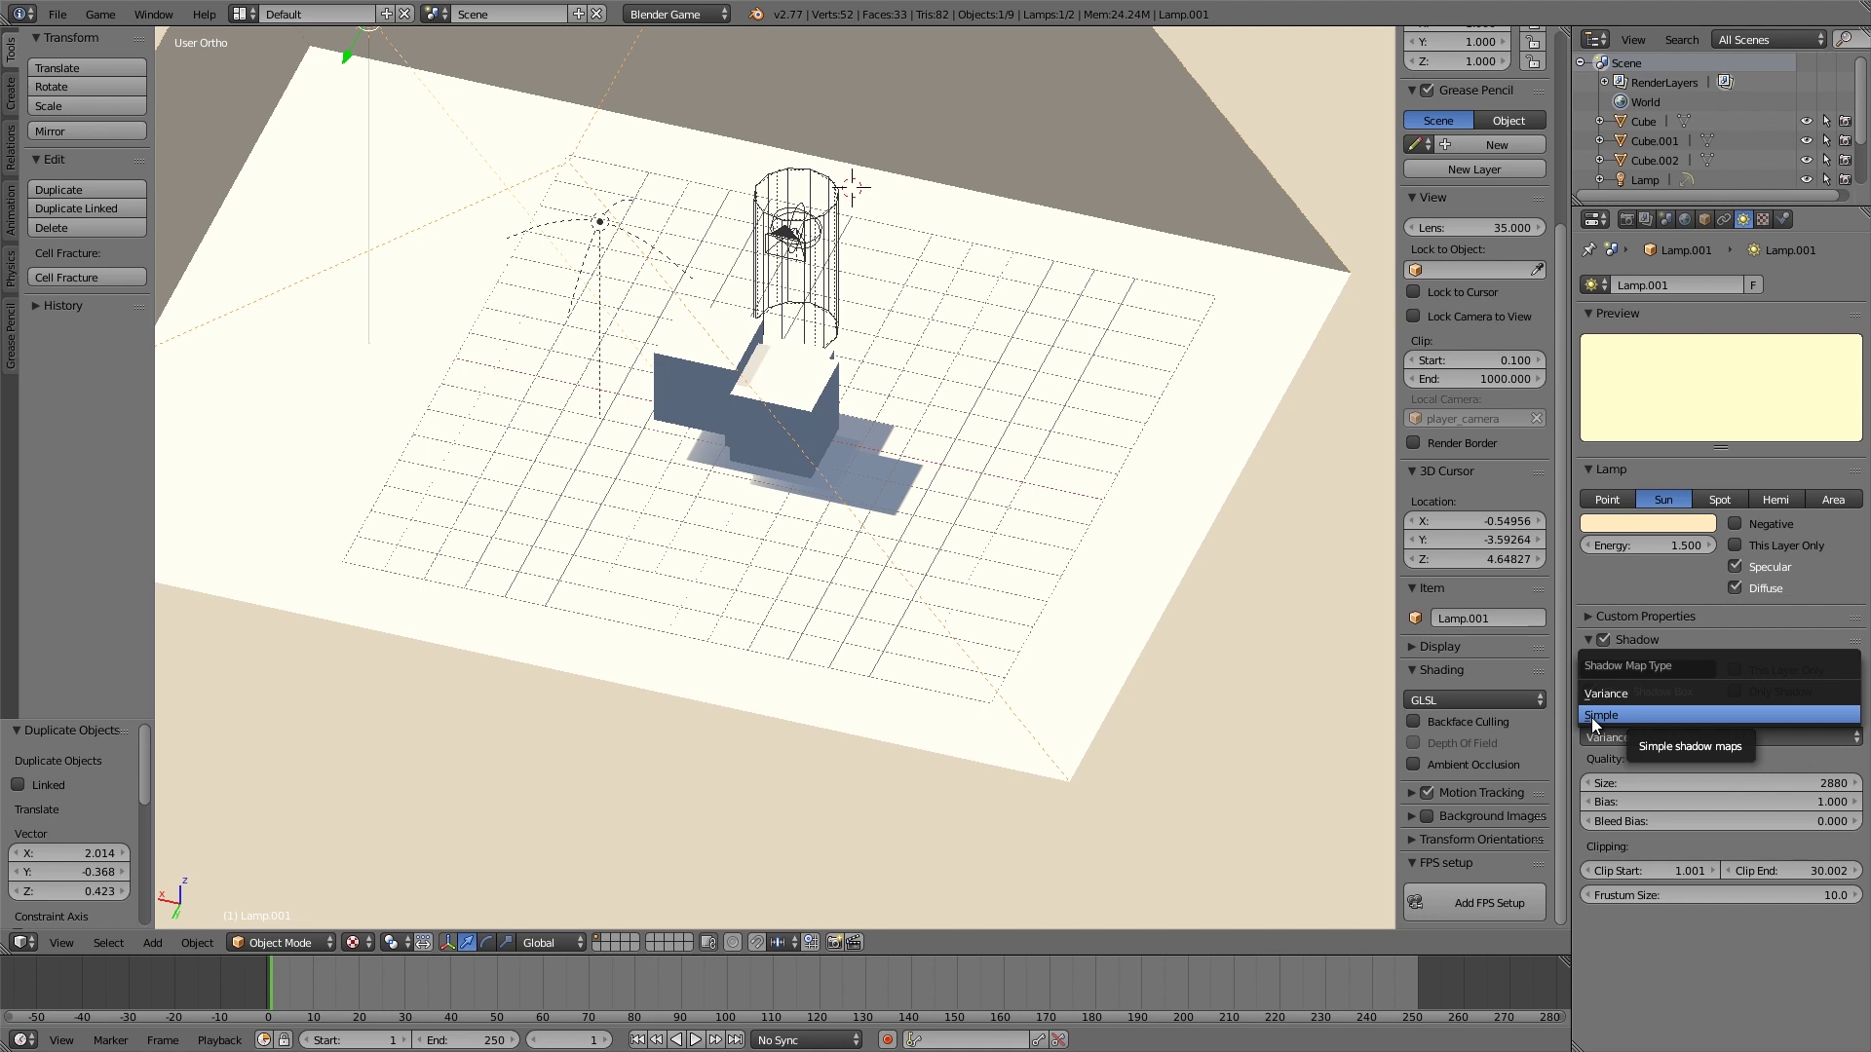
click(1593, 717)
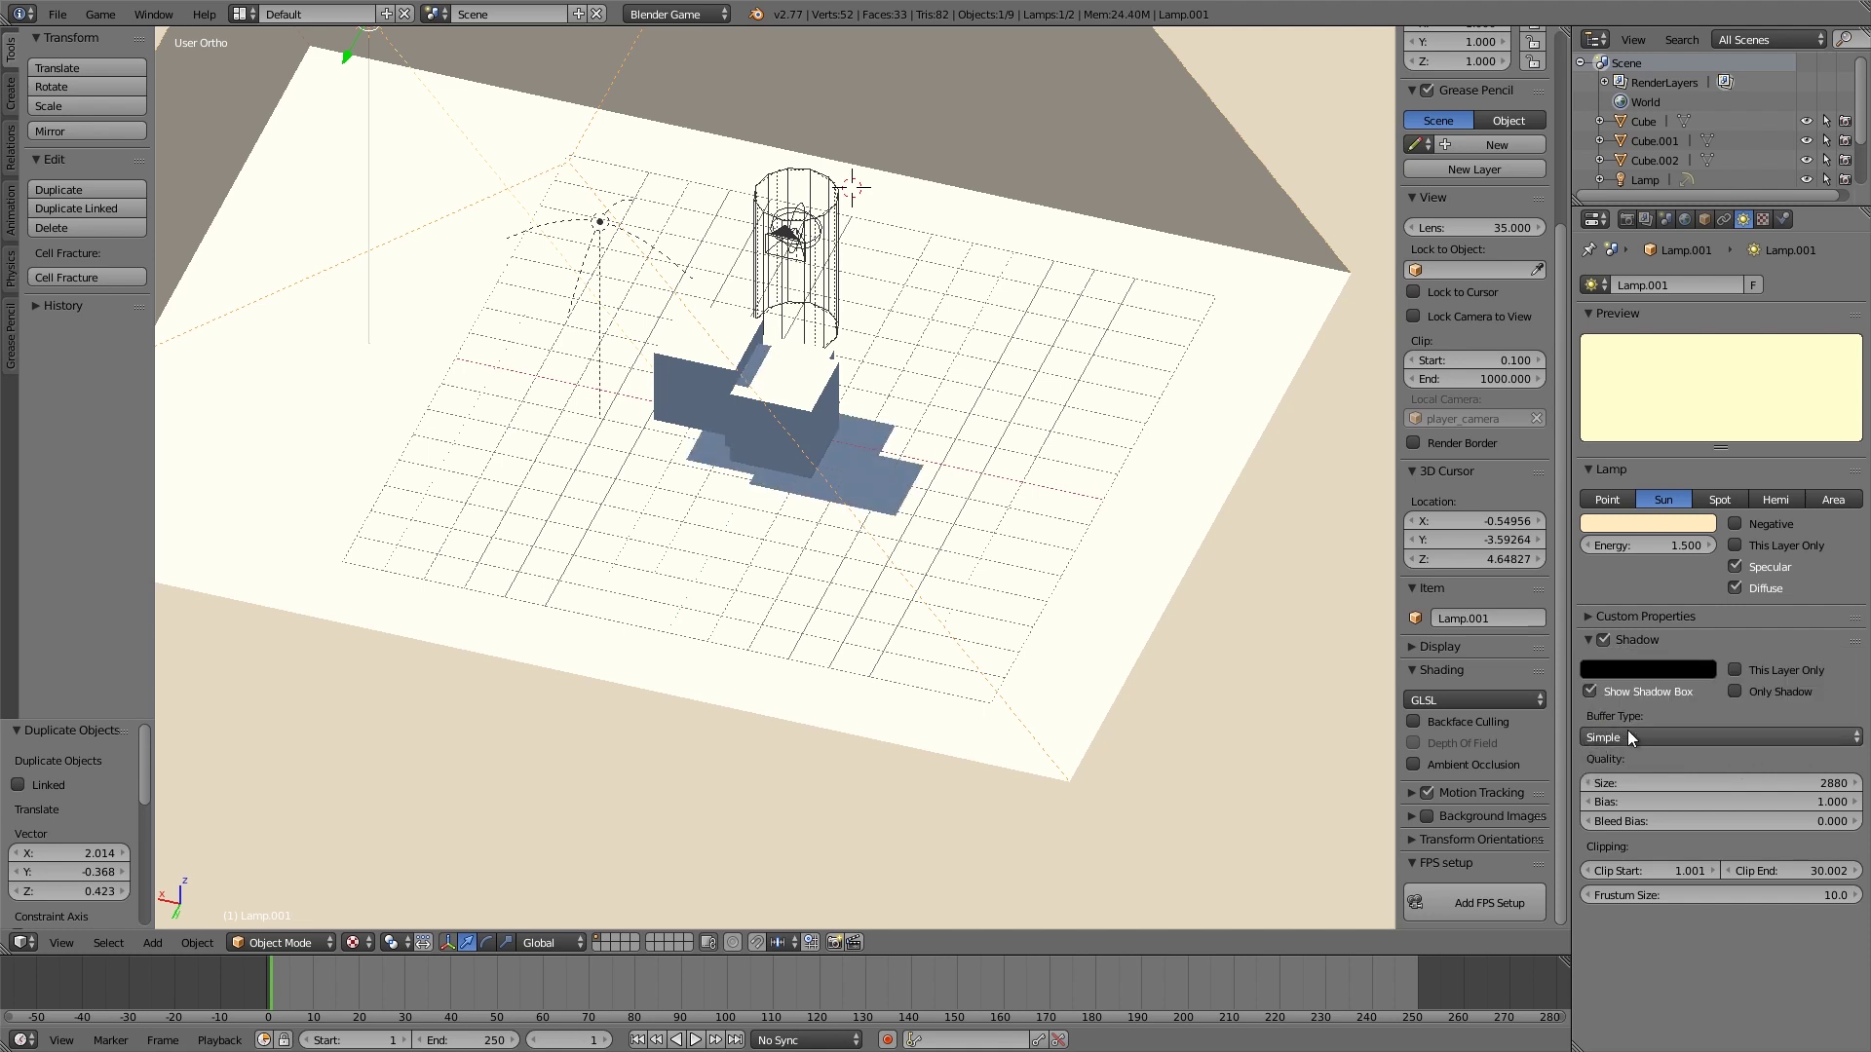
click(1626, 735)
click(1610, 714)
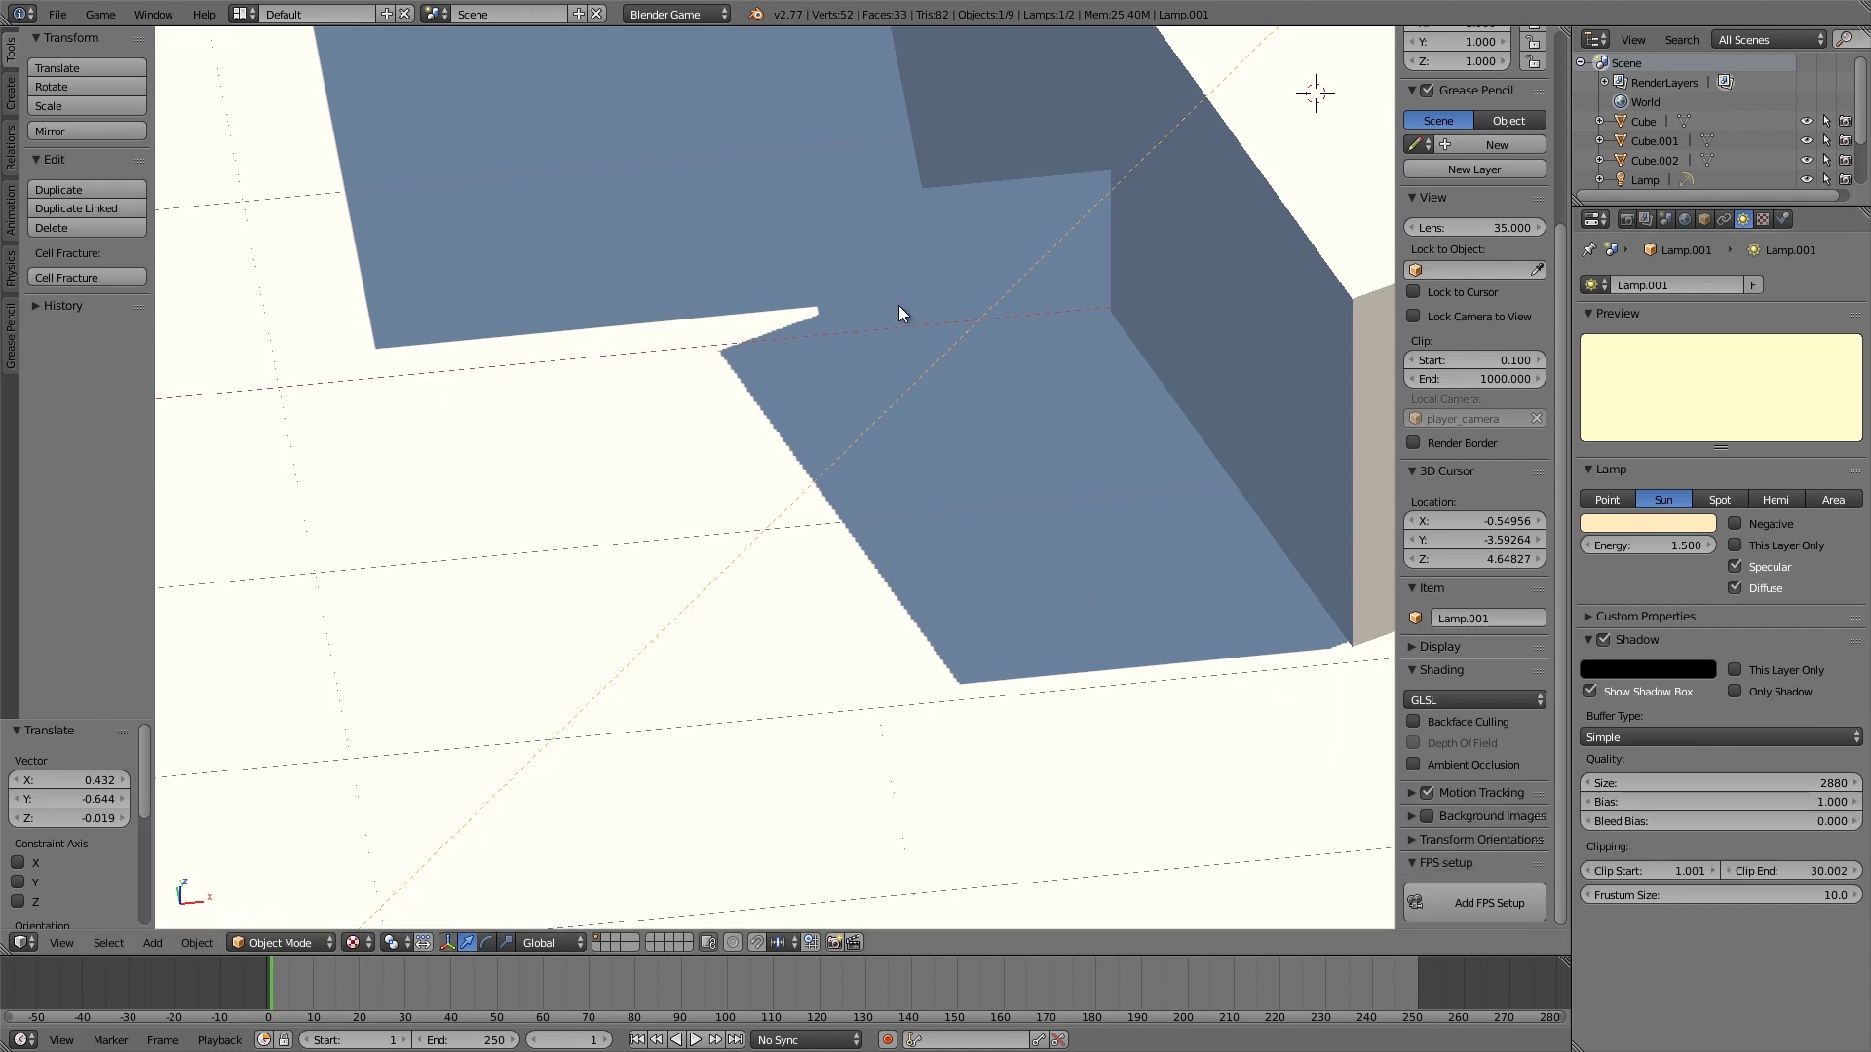
- Compare shadow buffer sizes on the zoomed shadow edge, then change it from 2880 to 2048
middle_drag(899, 306, 812, 394)
scroll(812, 394, up, 3)
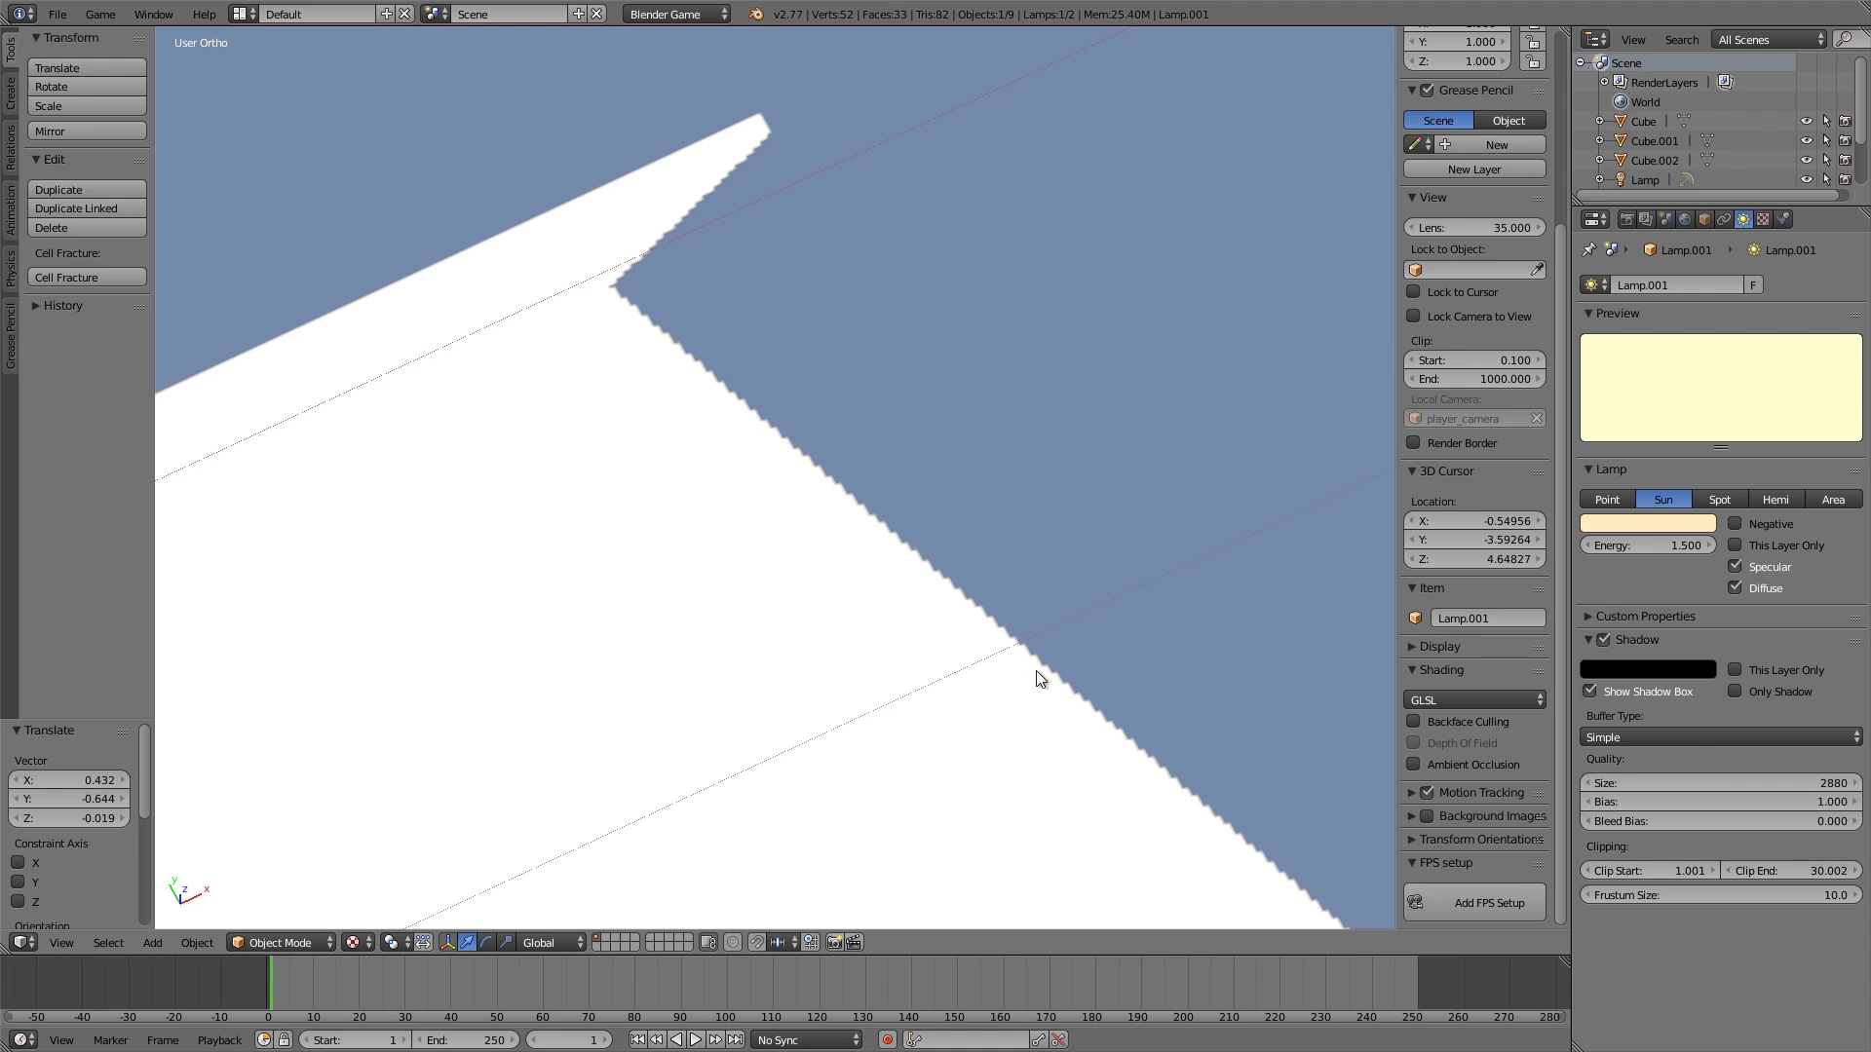
scroll(1035, 656, down, 5)
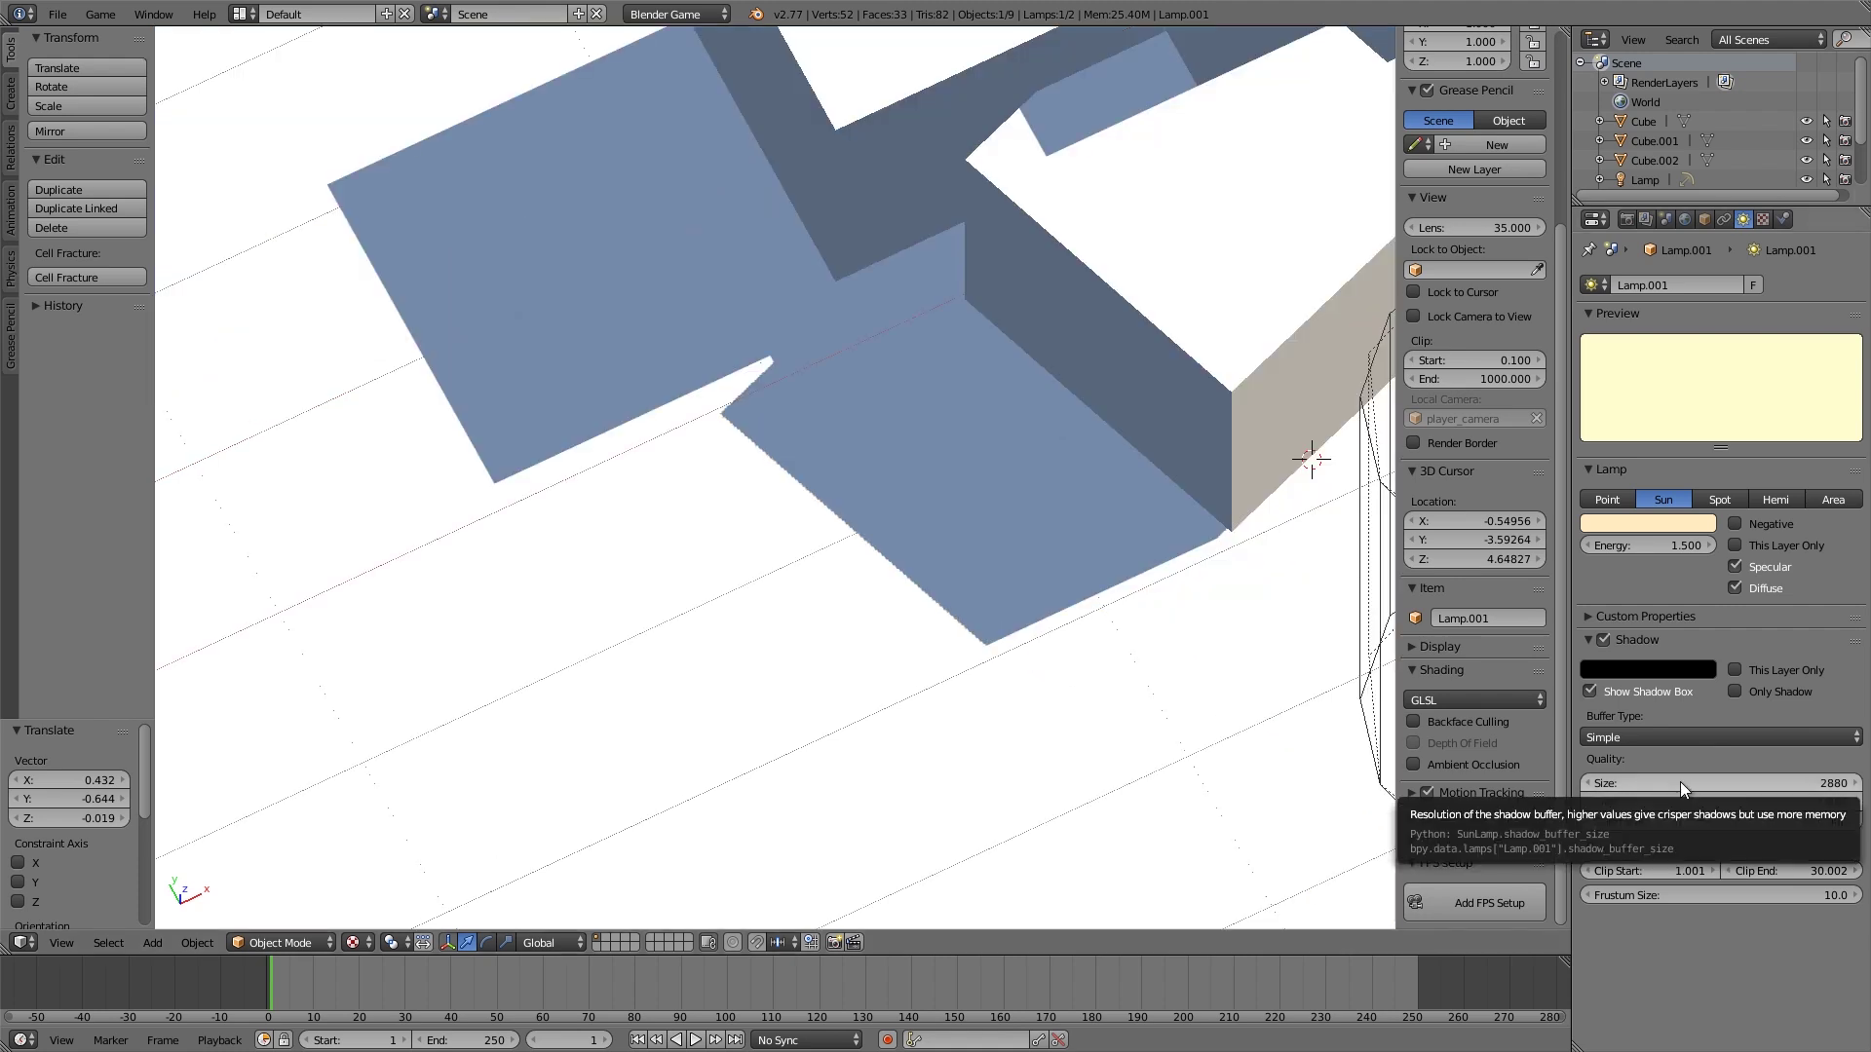
drag(1680, 782, 1626, 787)
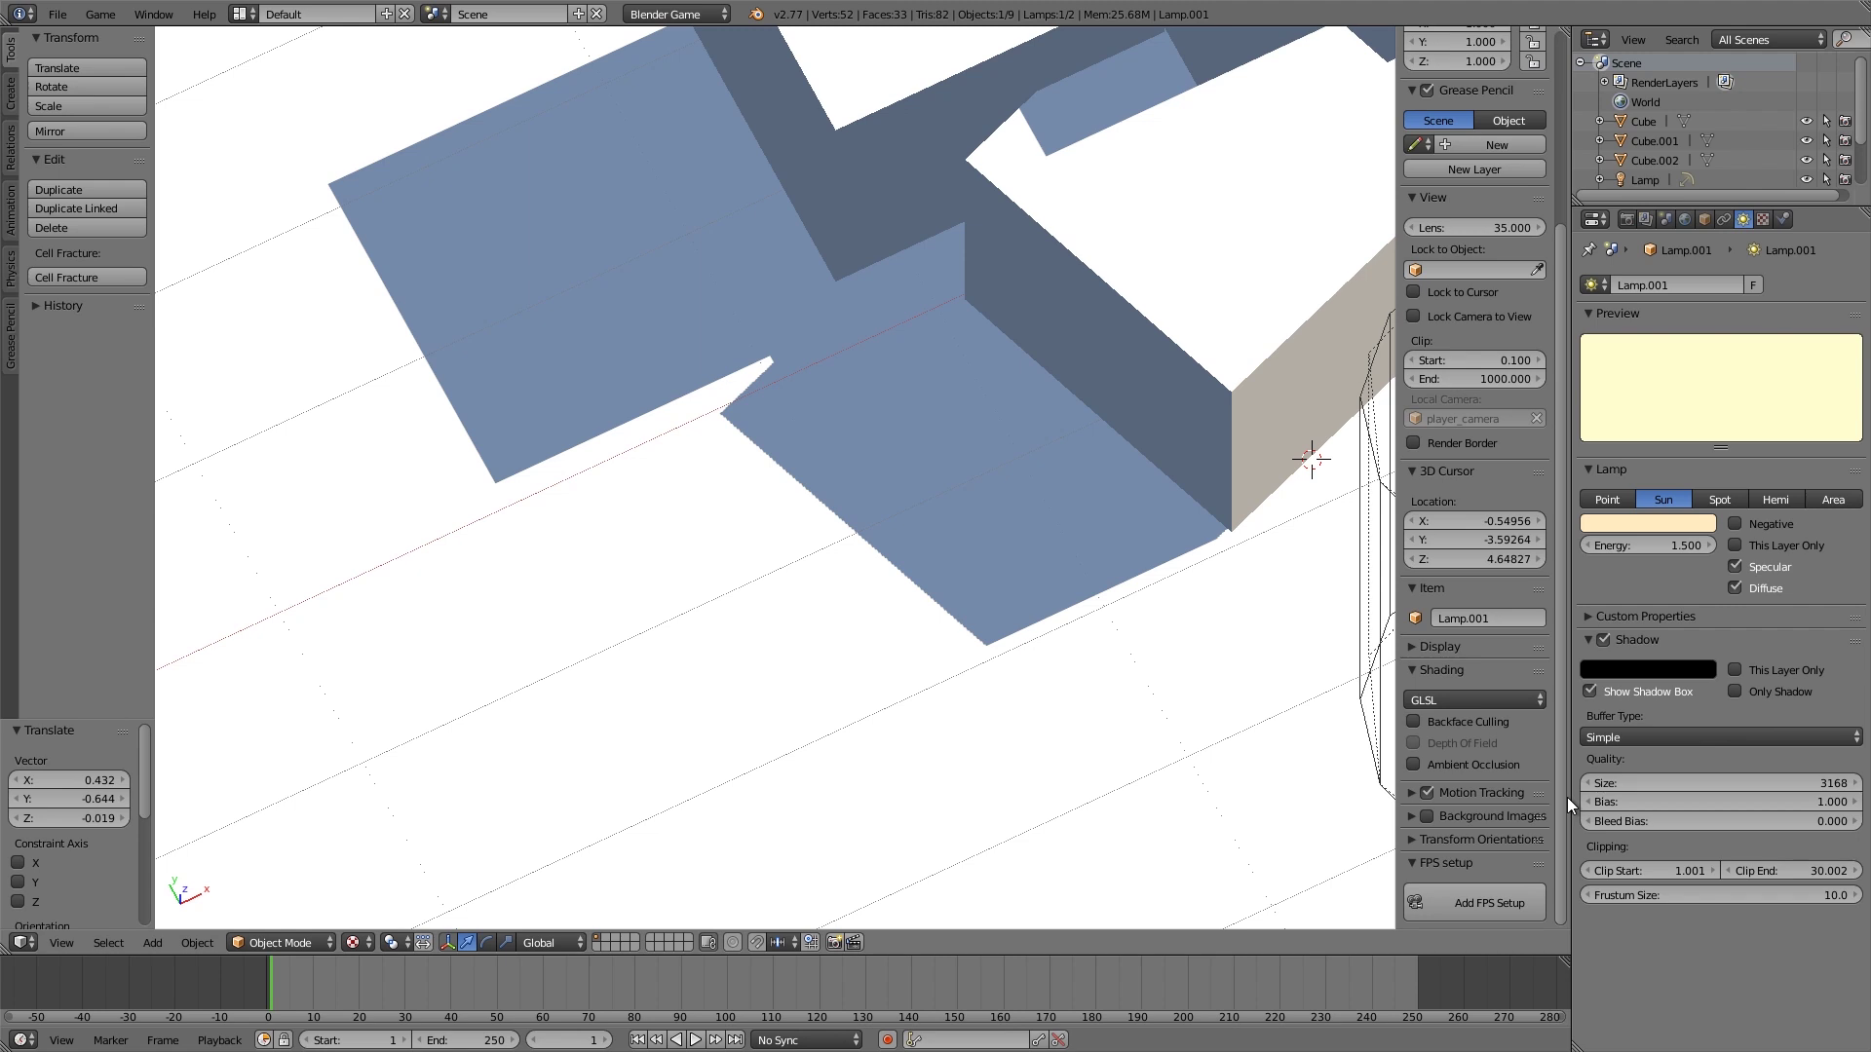
click(1686, 785)
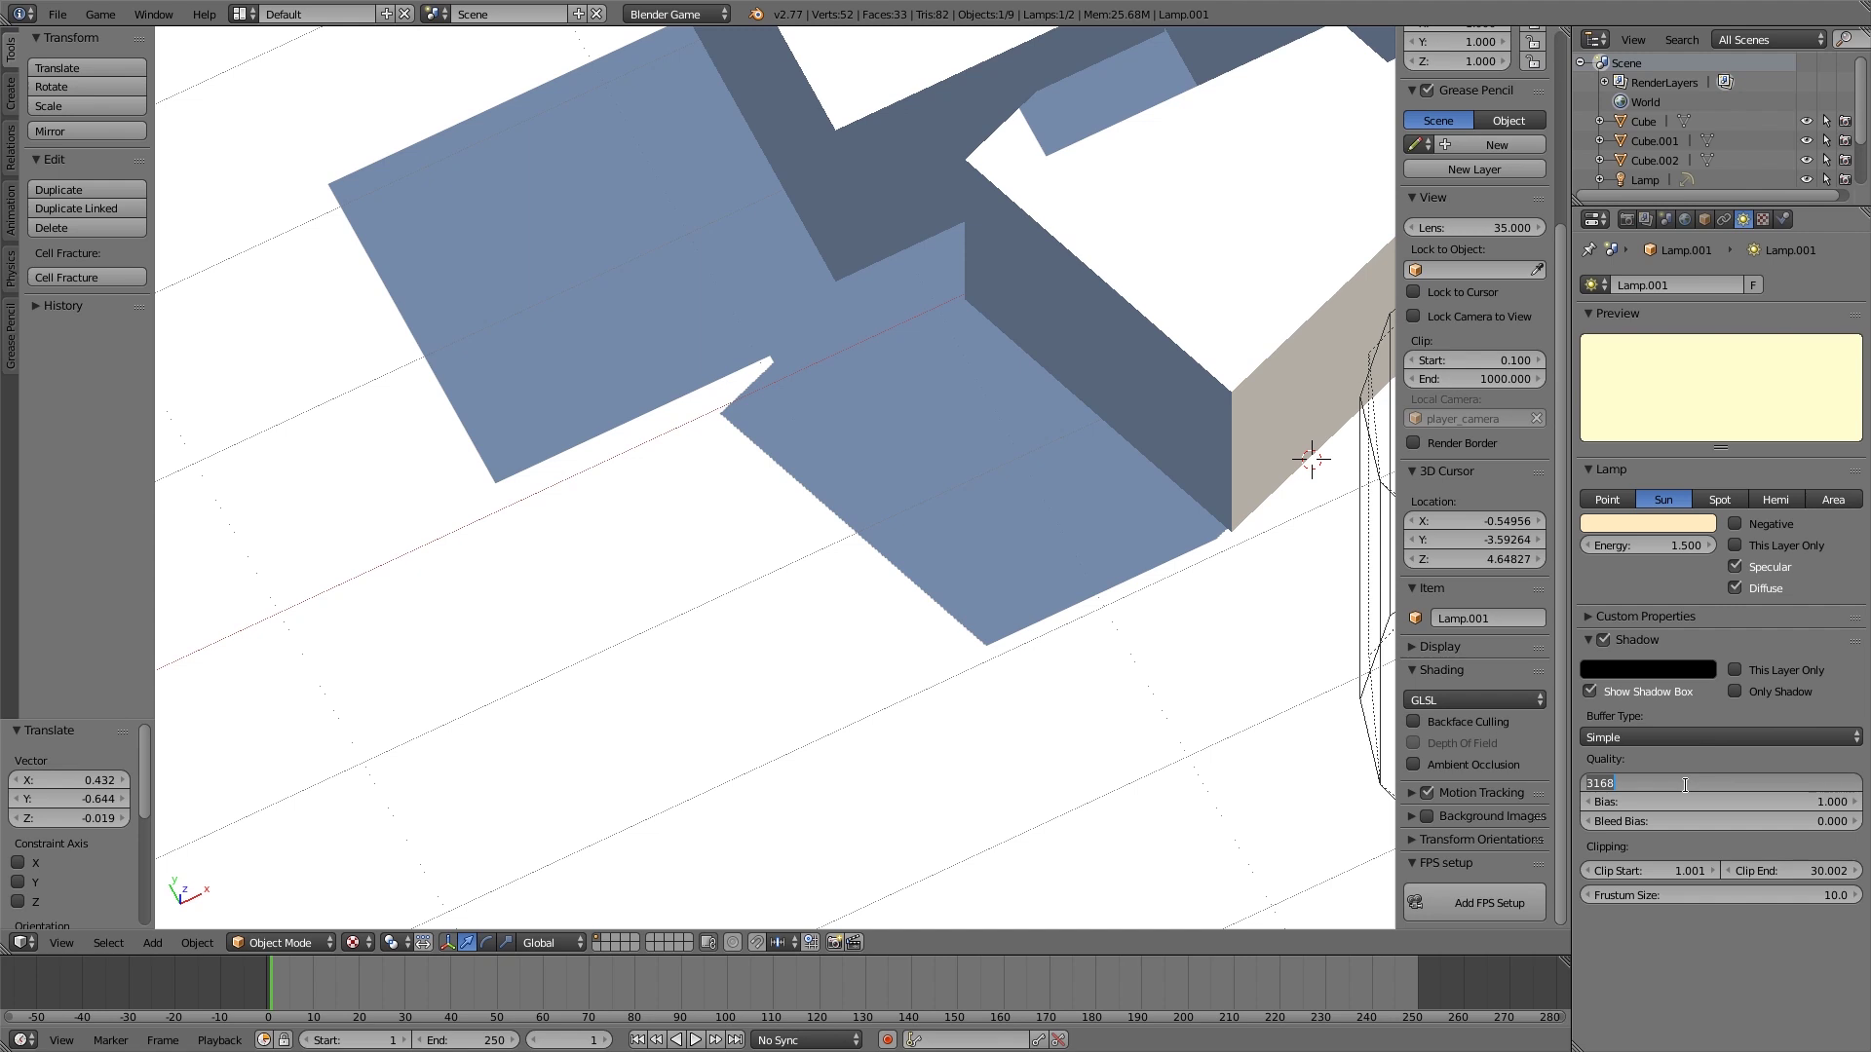
text(2880)
key(Return)
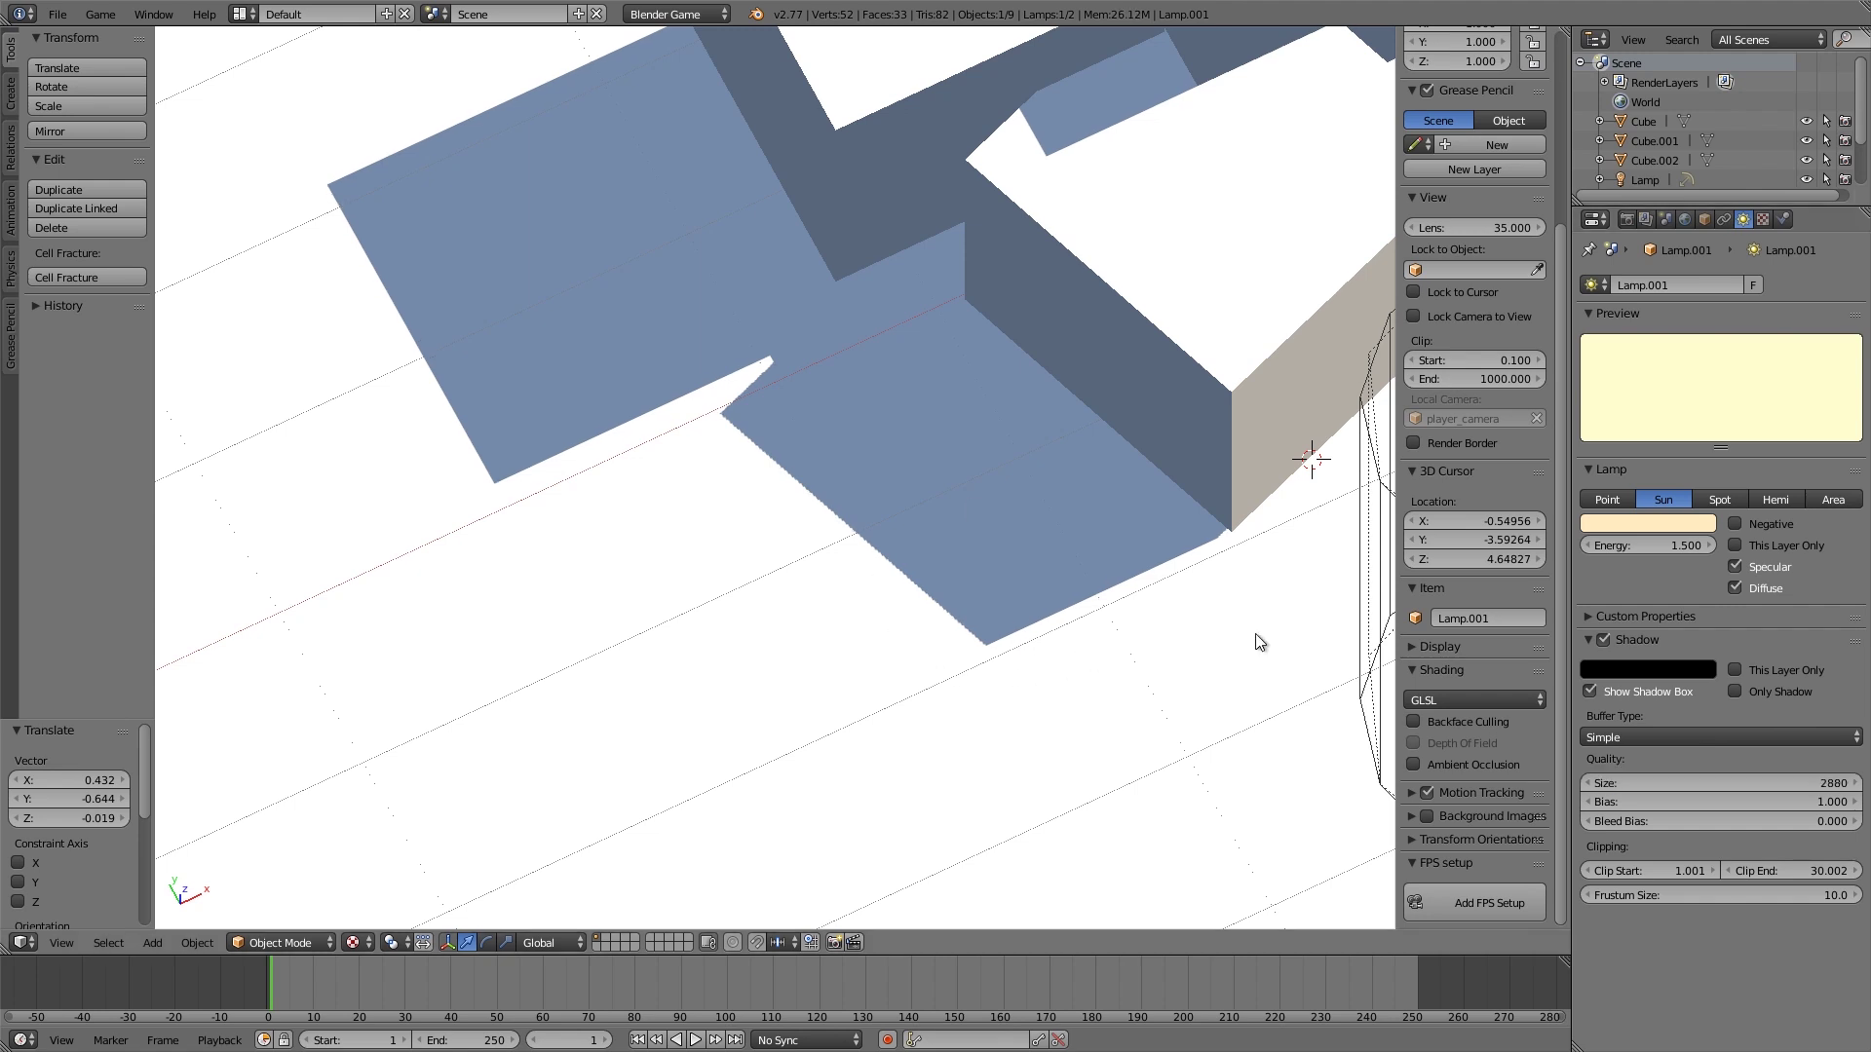
click(1689, 779)
text(2)
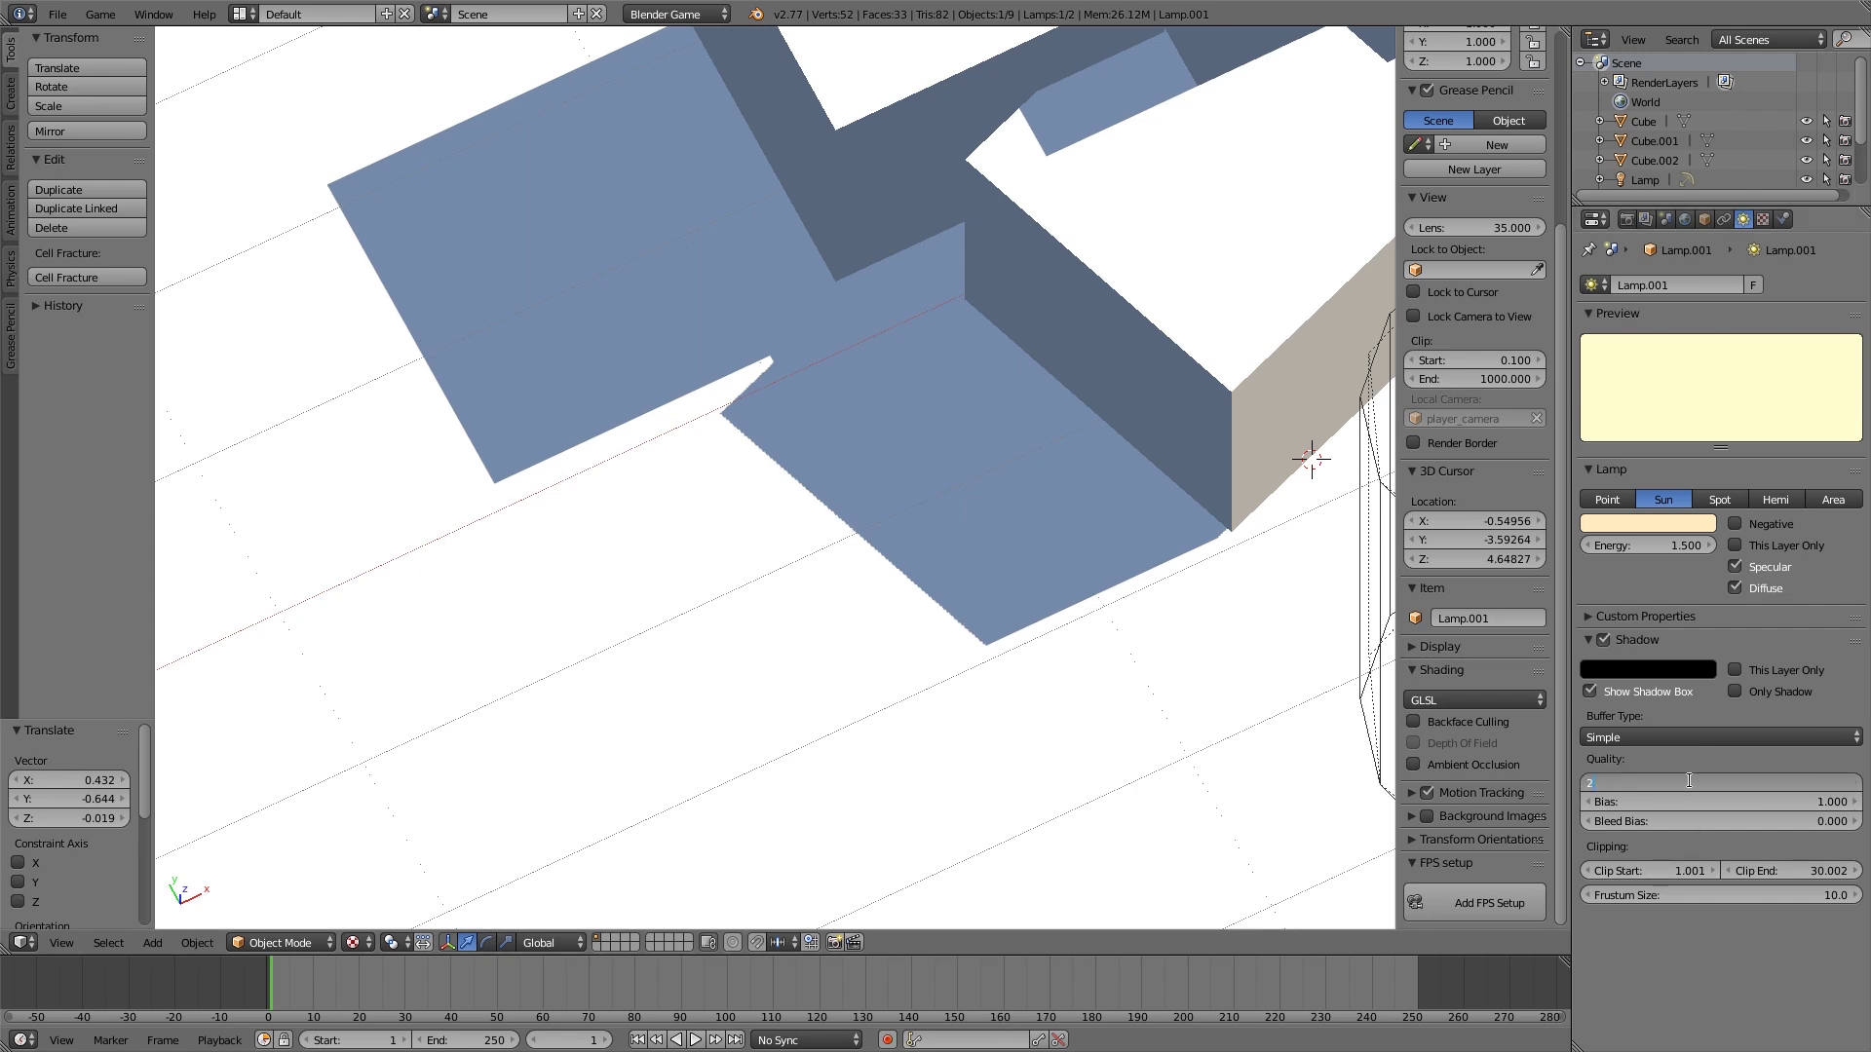
text(048)
key(Return)
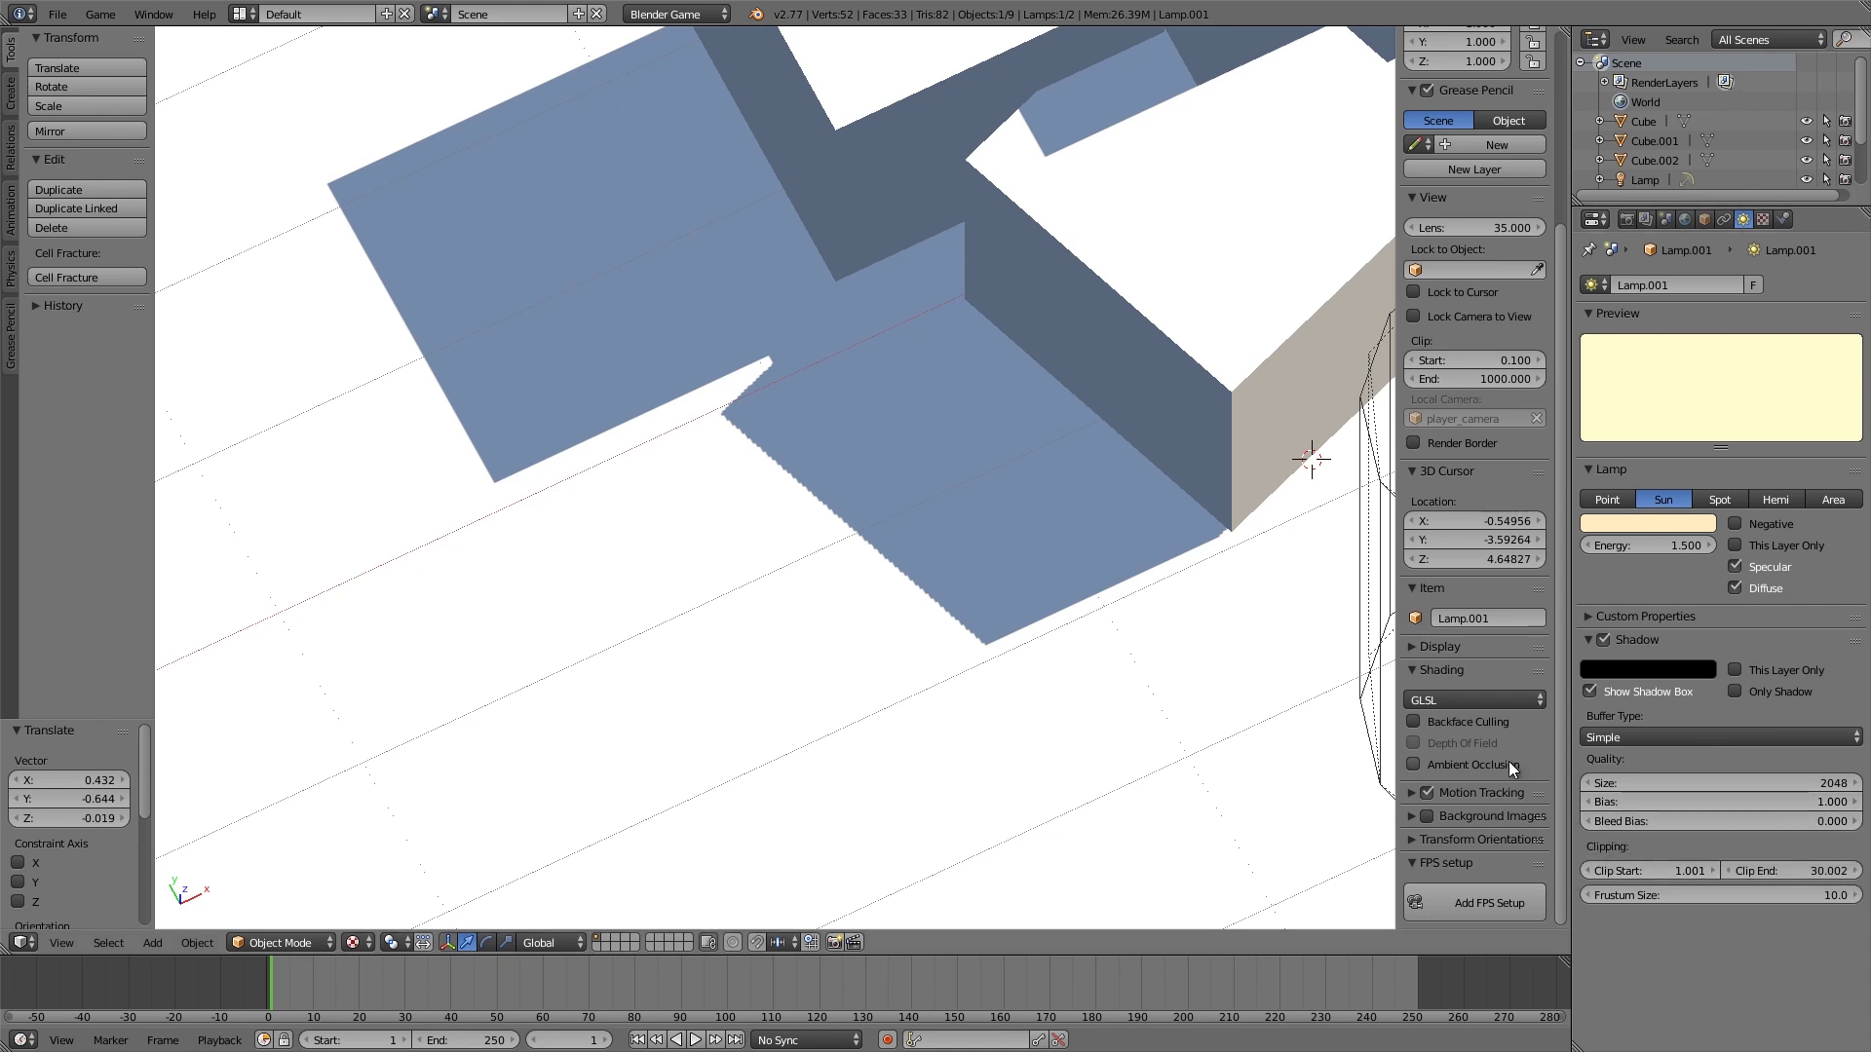
- Keep the Simple buffer type and frame the whole scene in front orthographic view, centered on the shadow box
click(1606, 739)
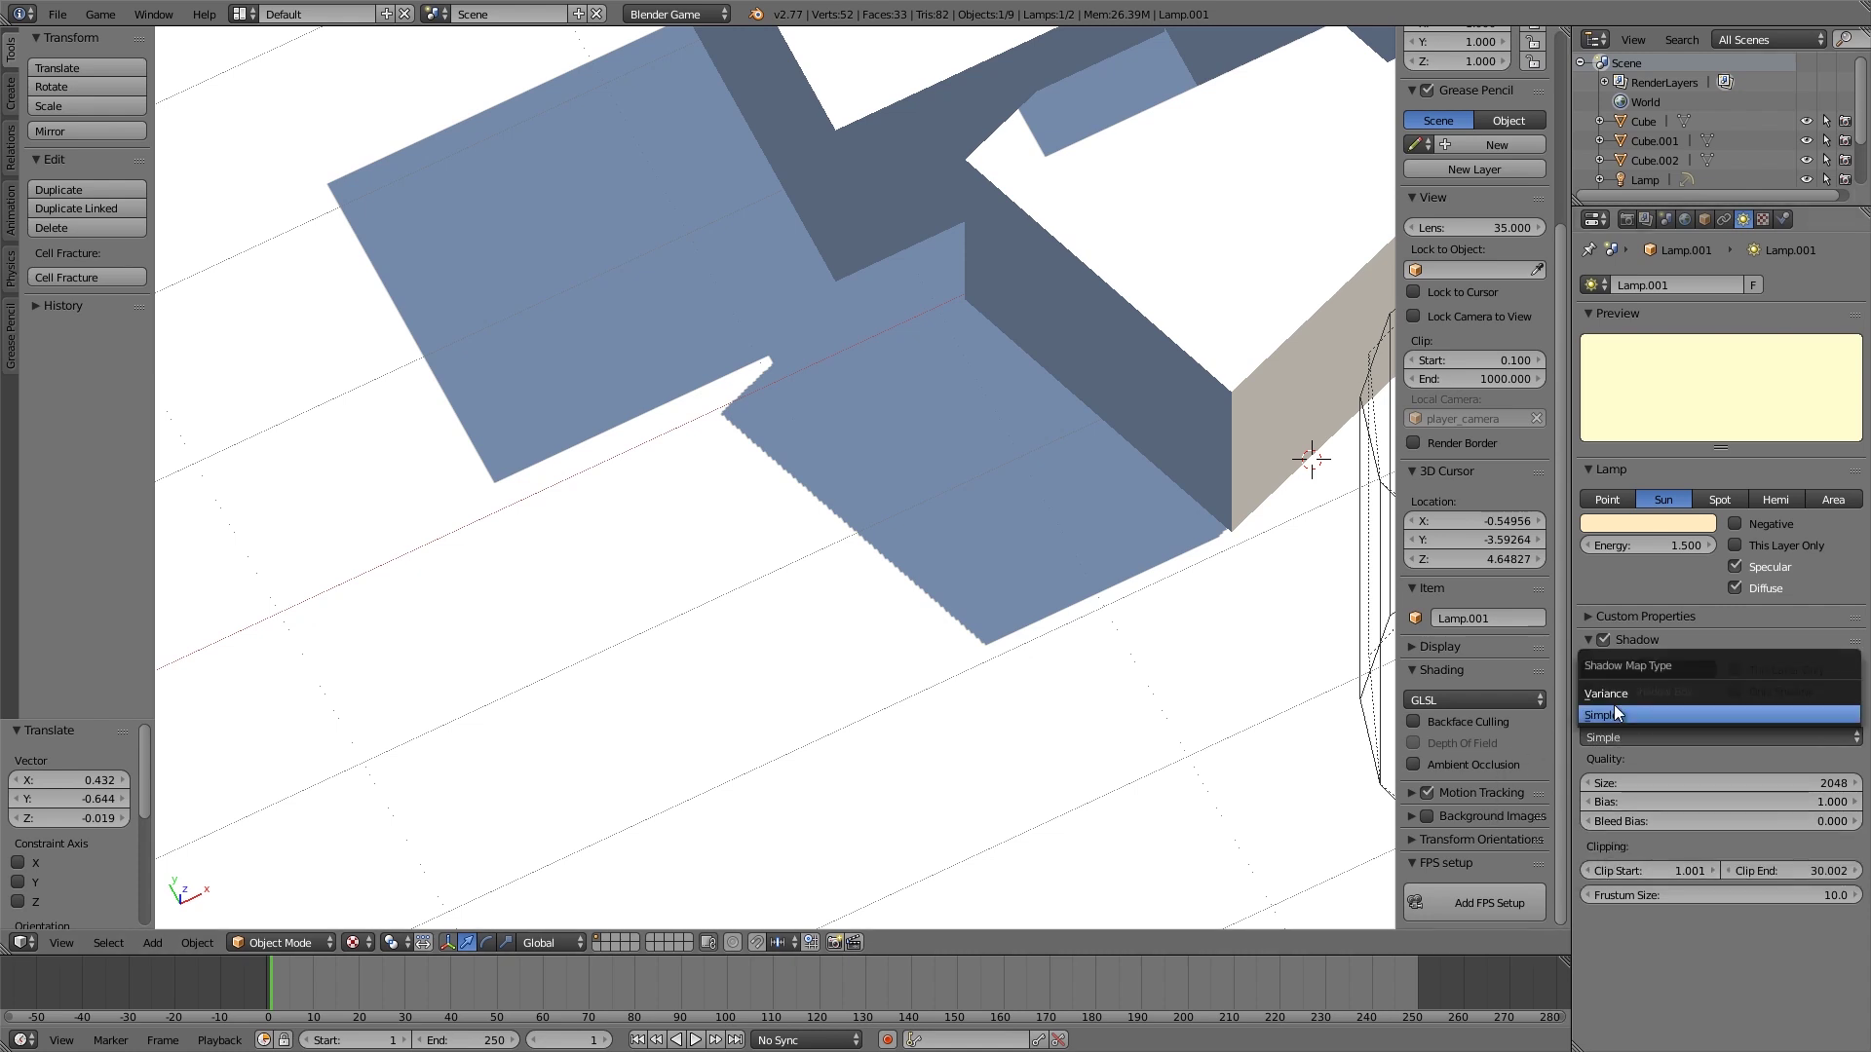
click(1614, 705)
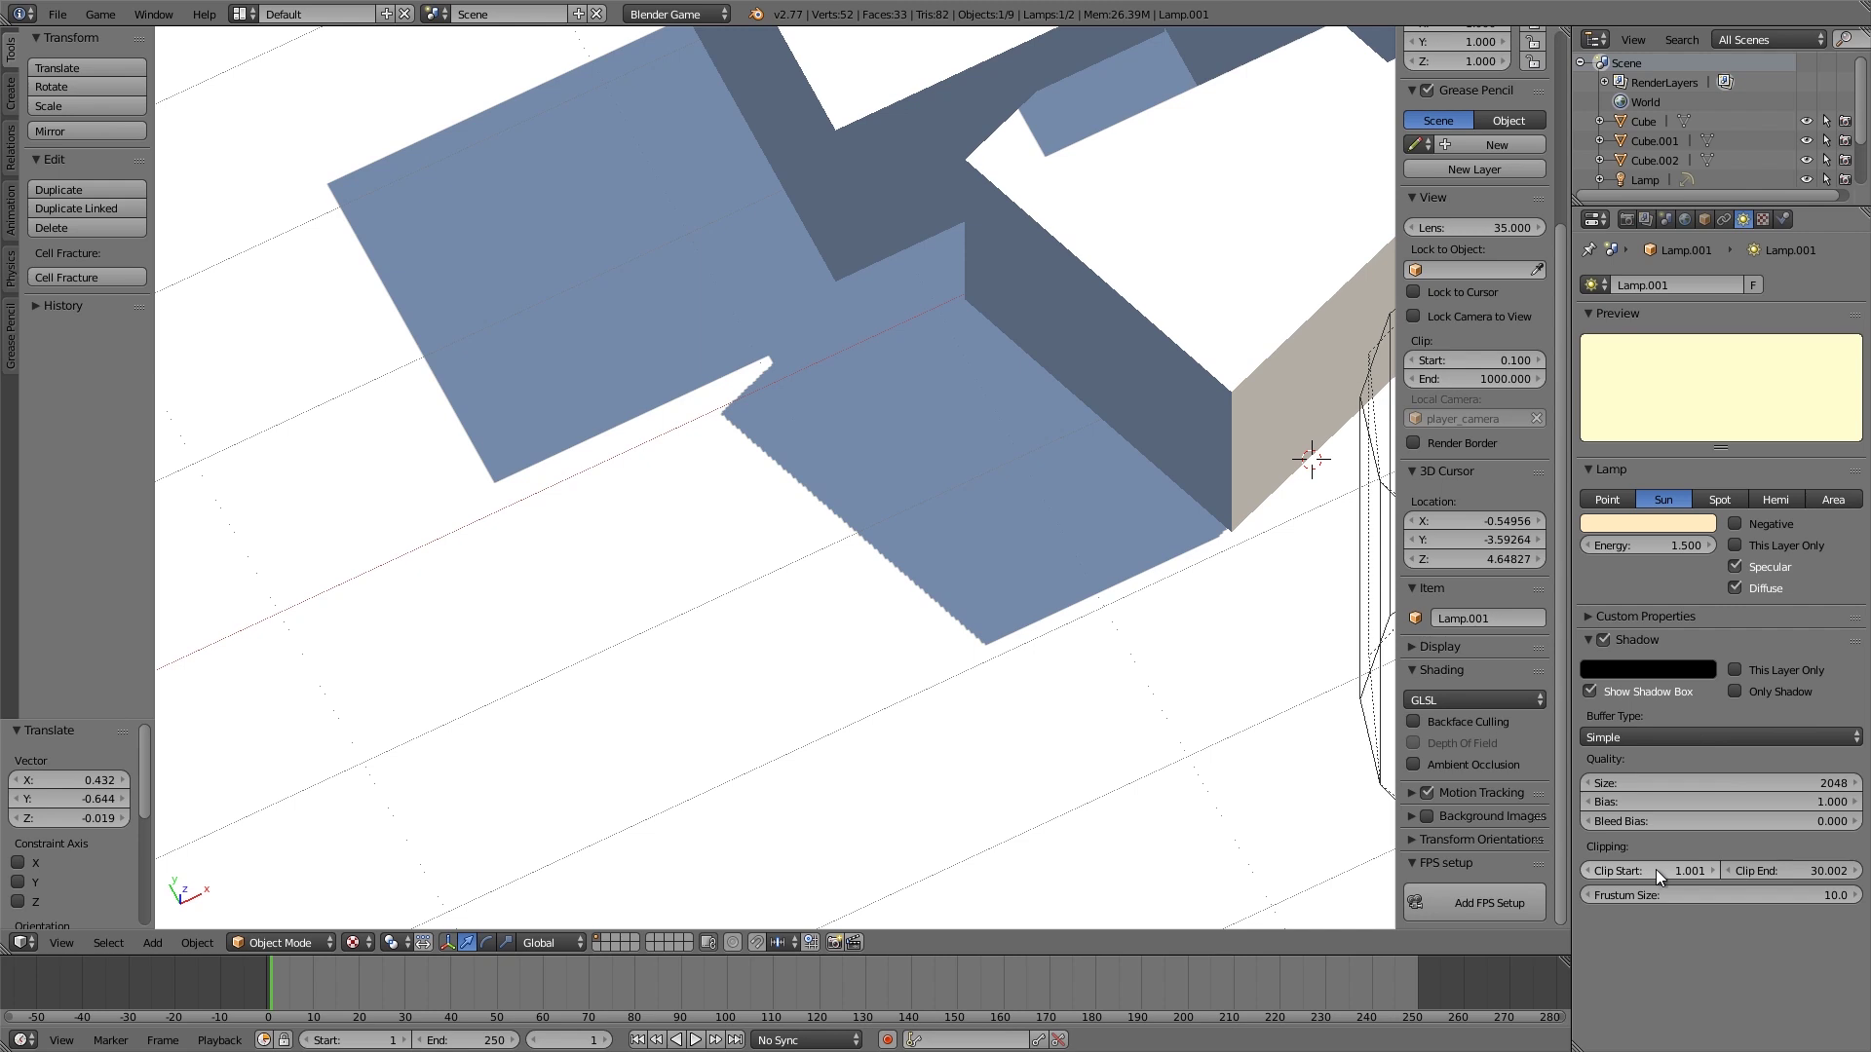
key(Home)
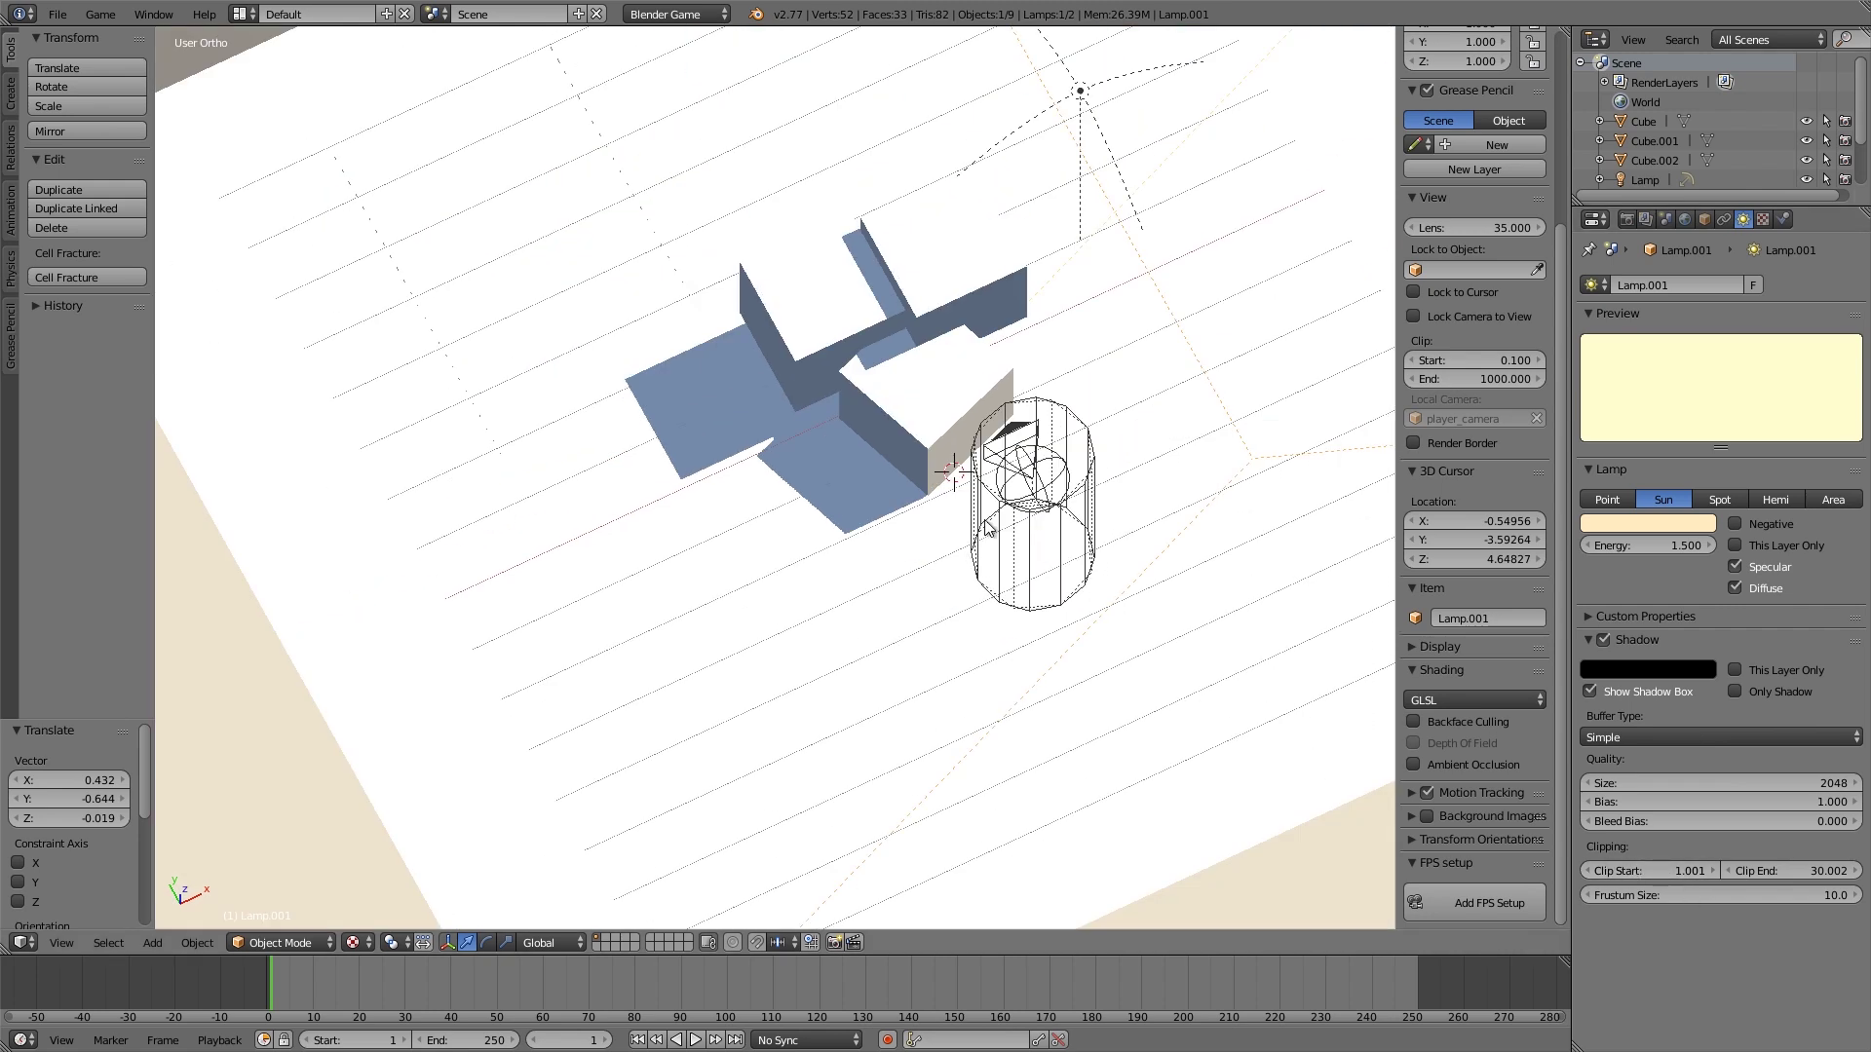
key(KP_5)
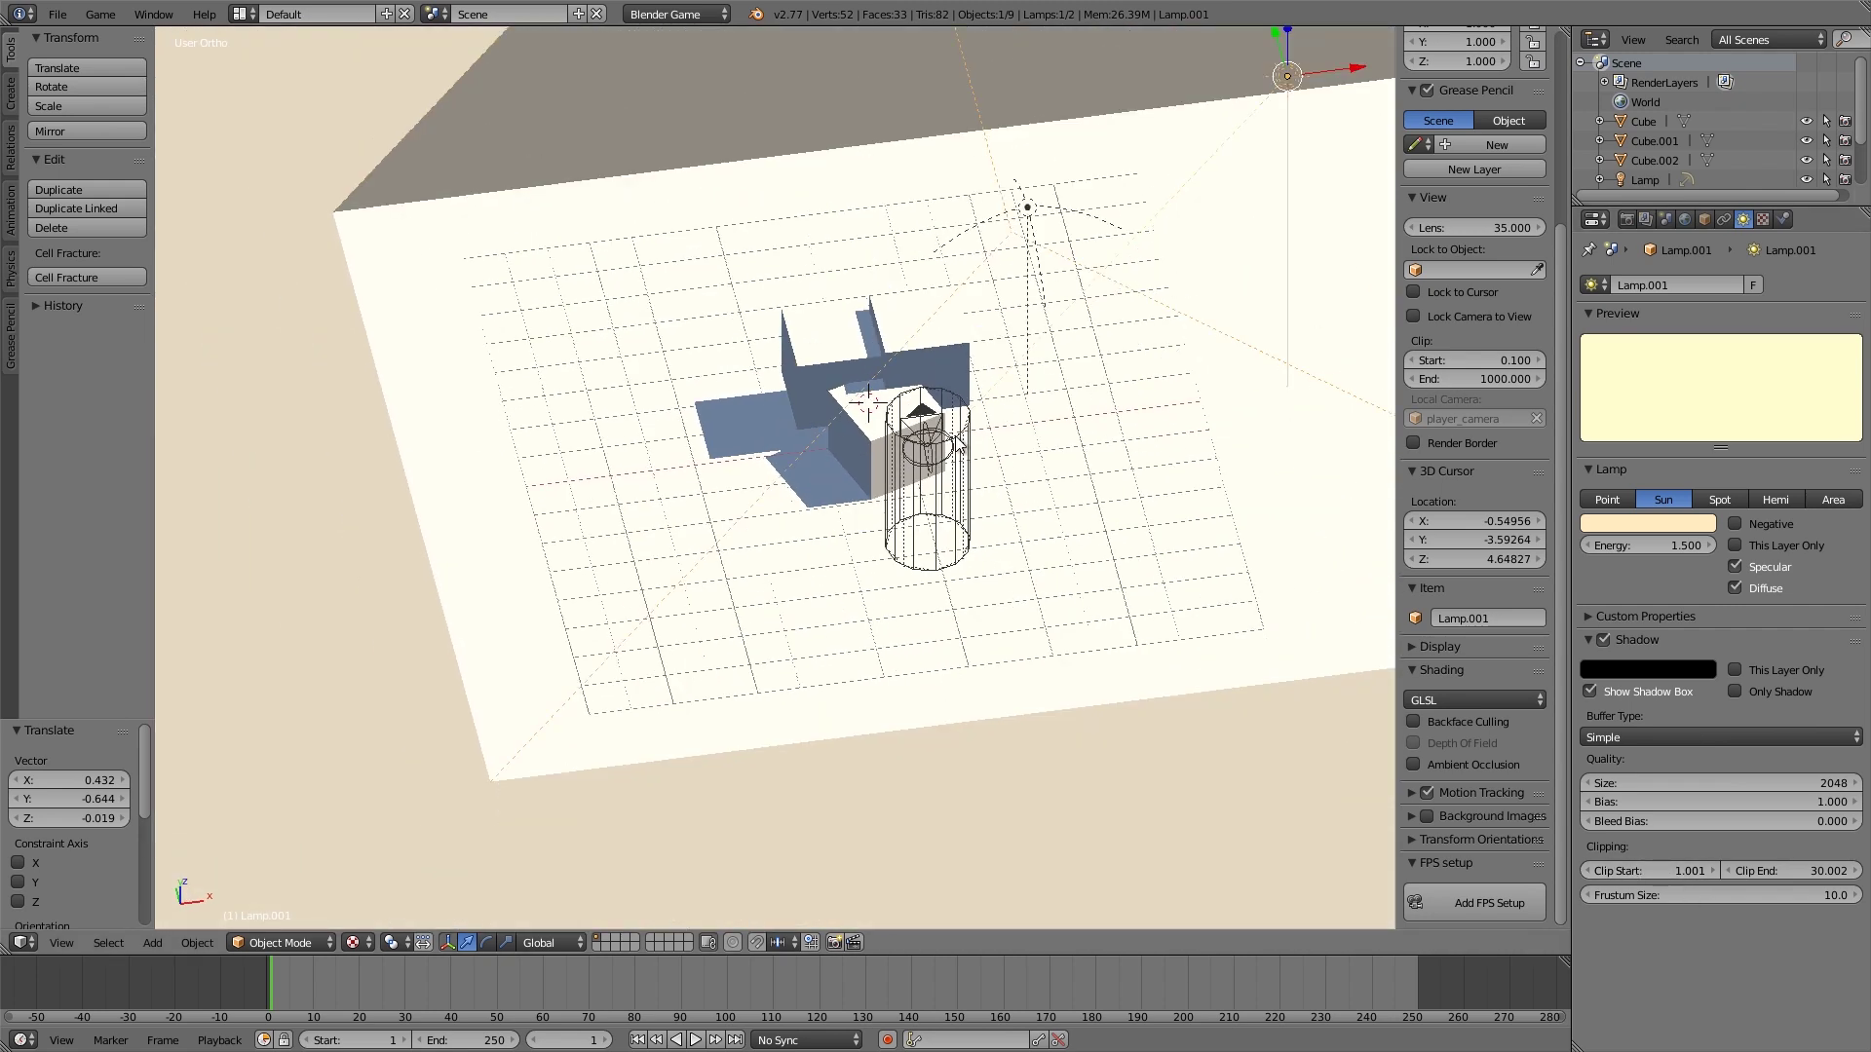
key(KP_1)
scroll(955, 436, down, 3)
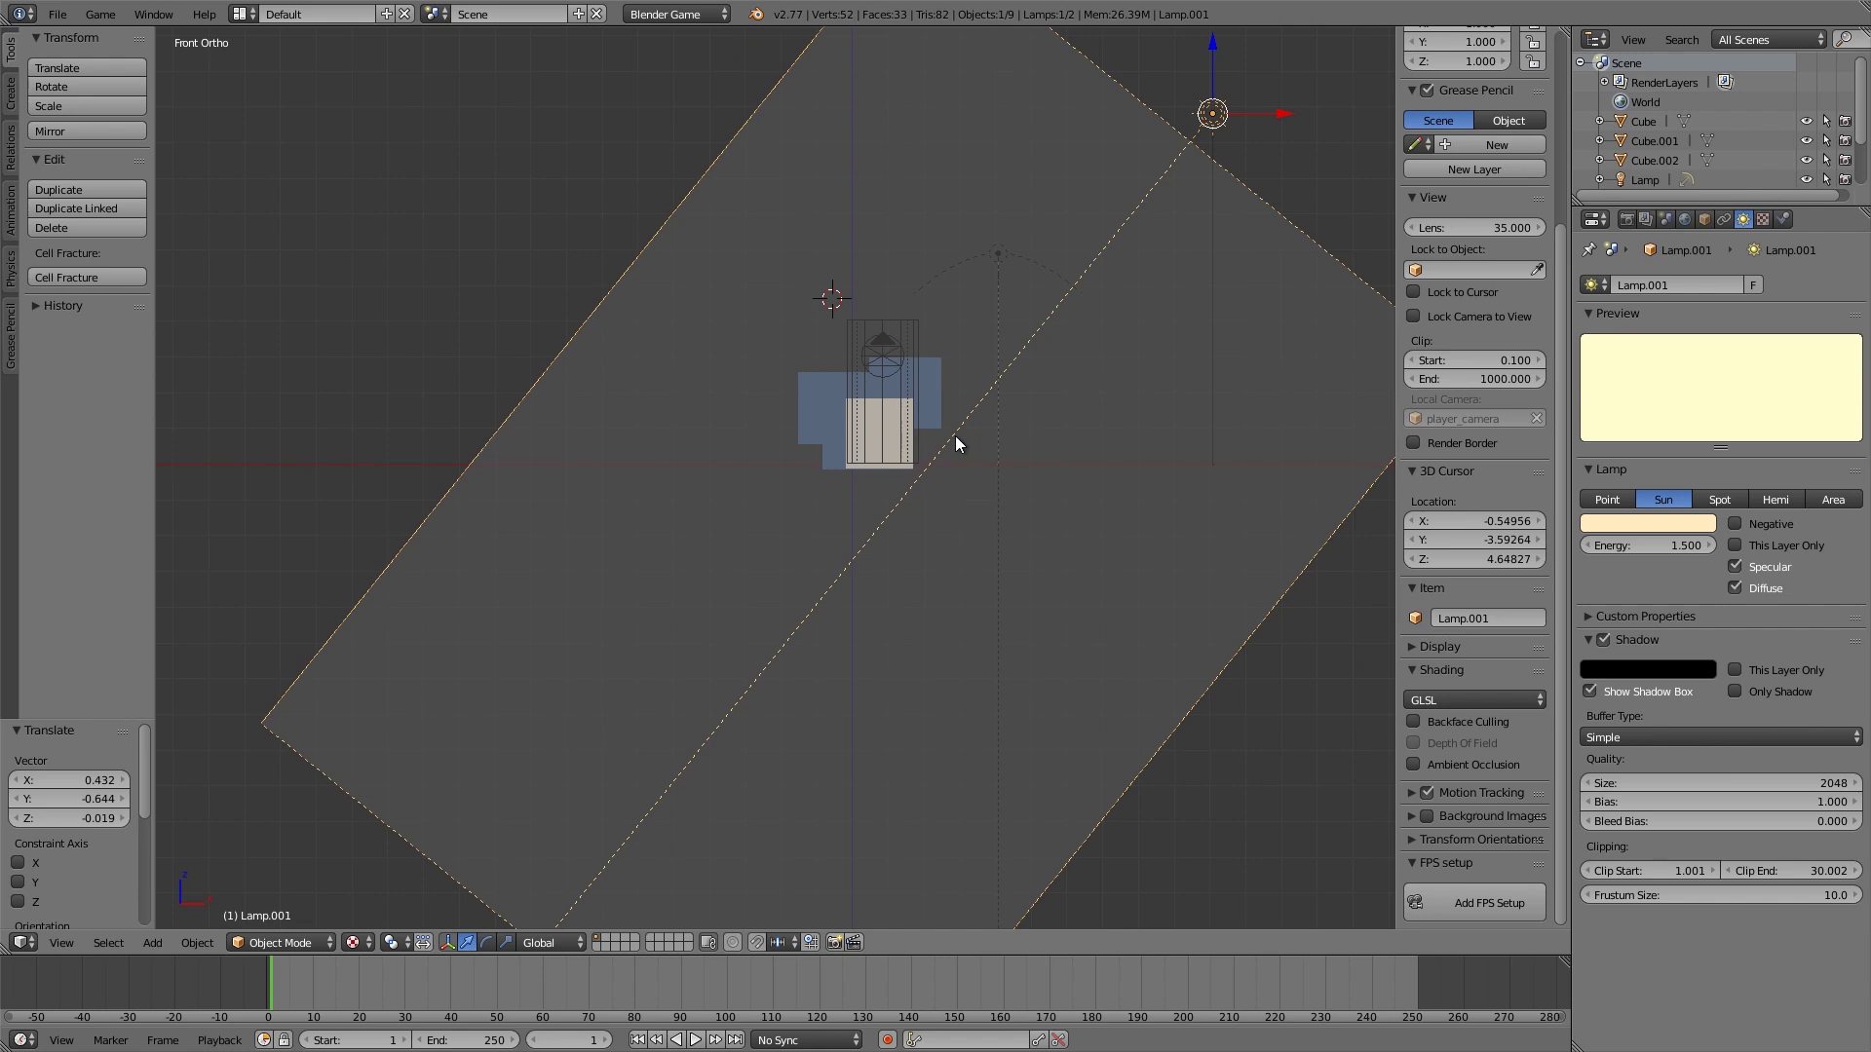
shift+middle_drag(1049, 450, 1021, 498)
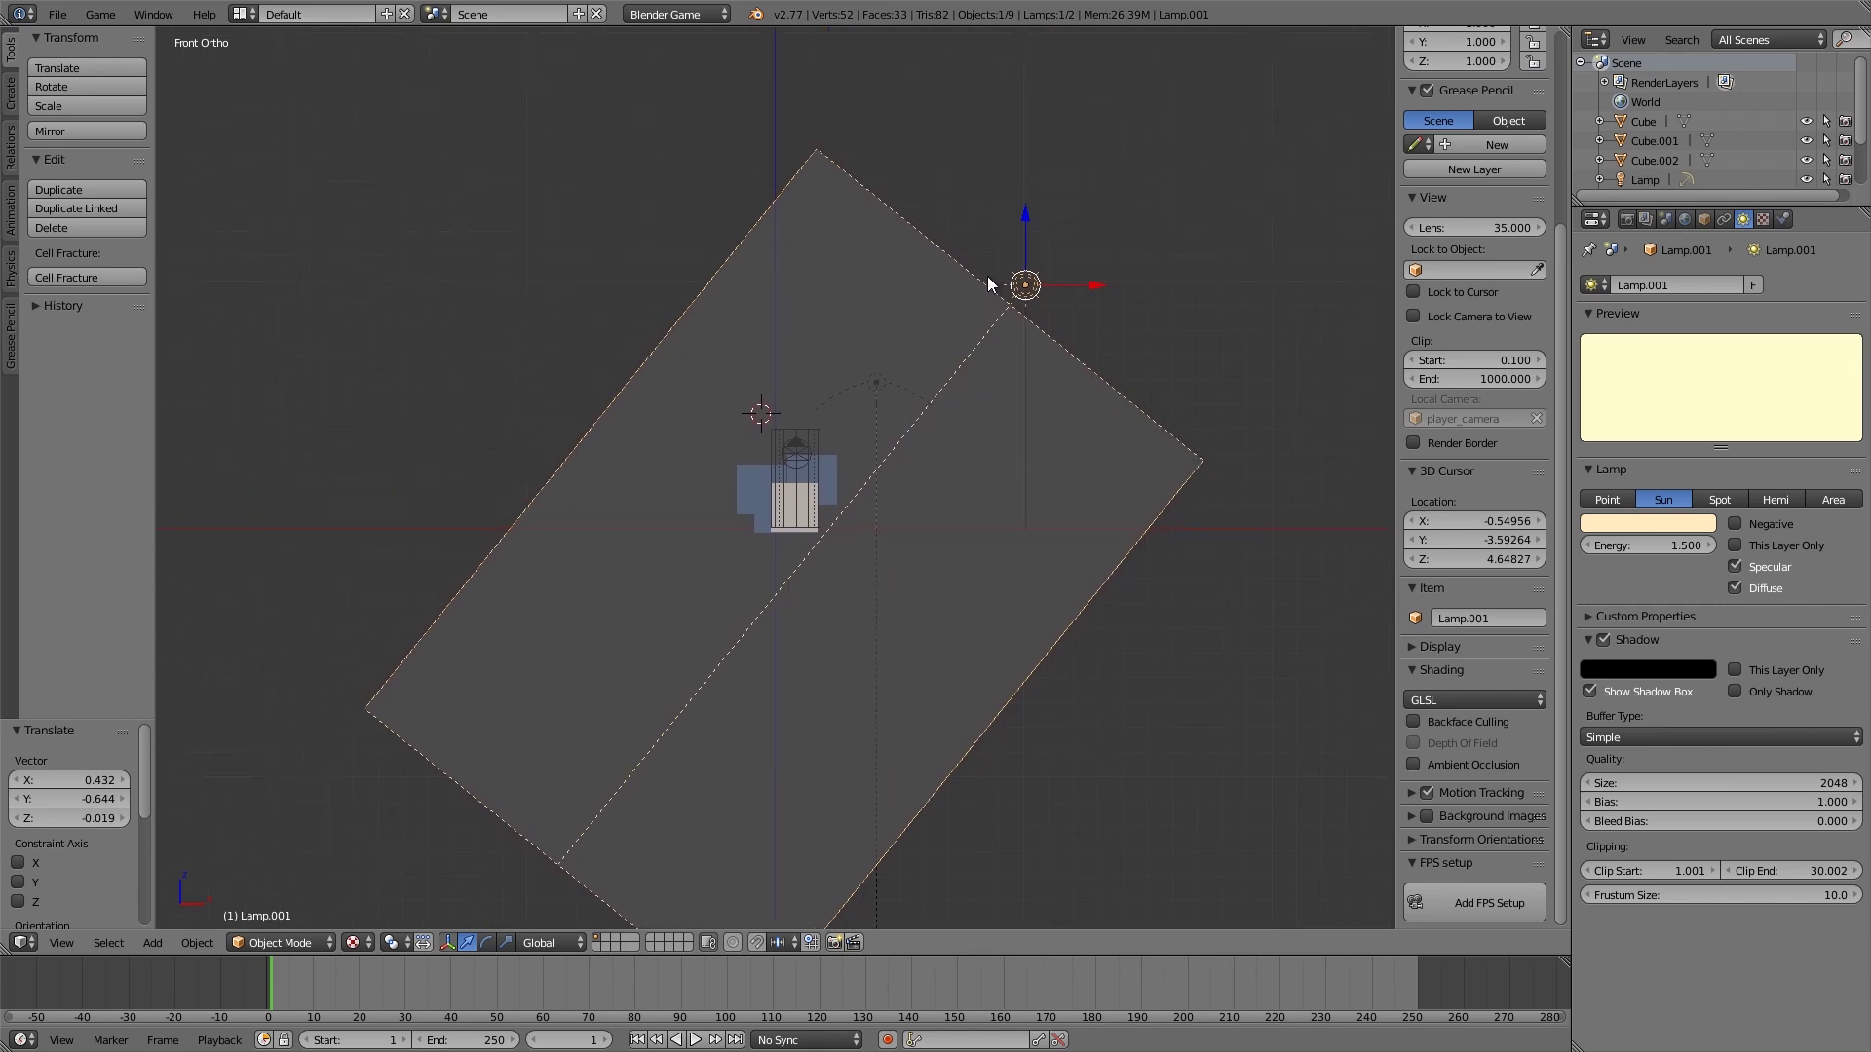
- Set shadow clip start to 1.101 and clip end to 20.700, orbiting to check the box
click(1590, 871)
click(1590, 871)
click(1590, 872)
click(1590, 871)
click(1590, 871)
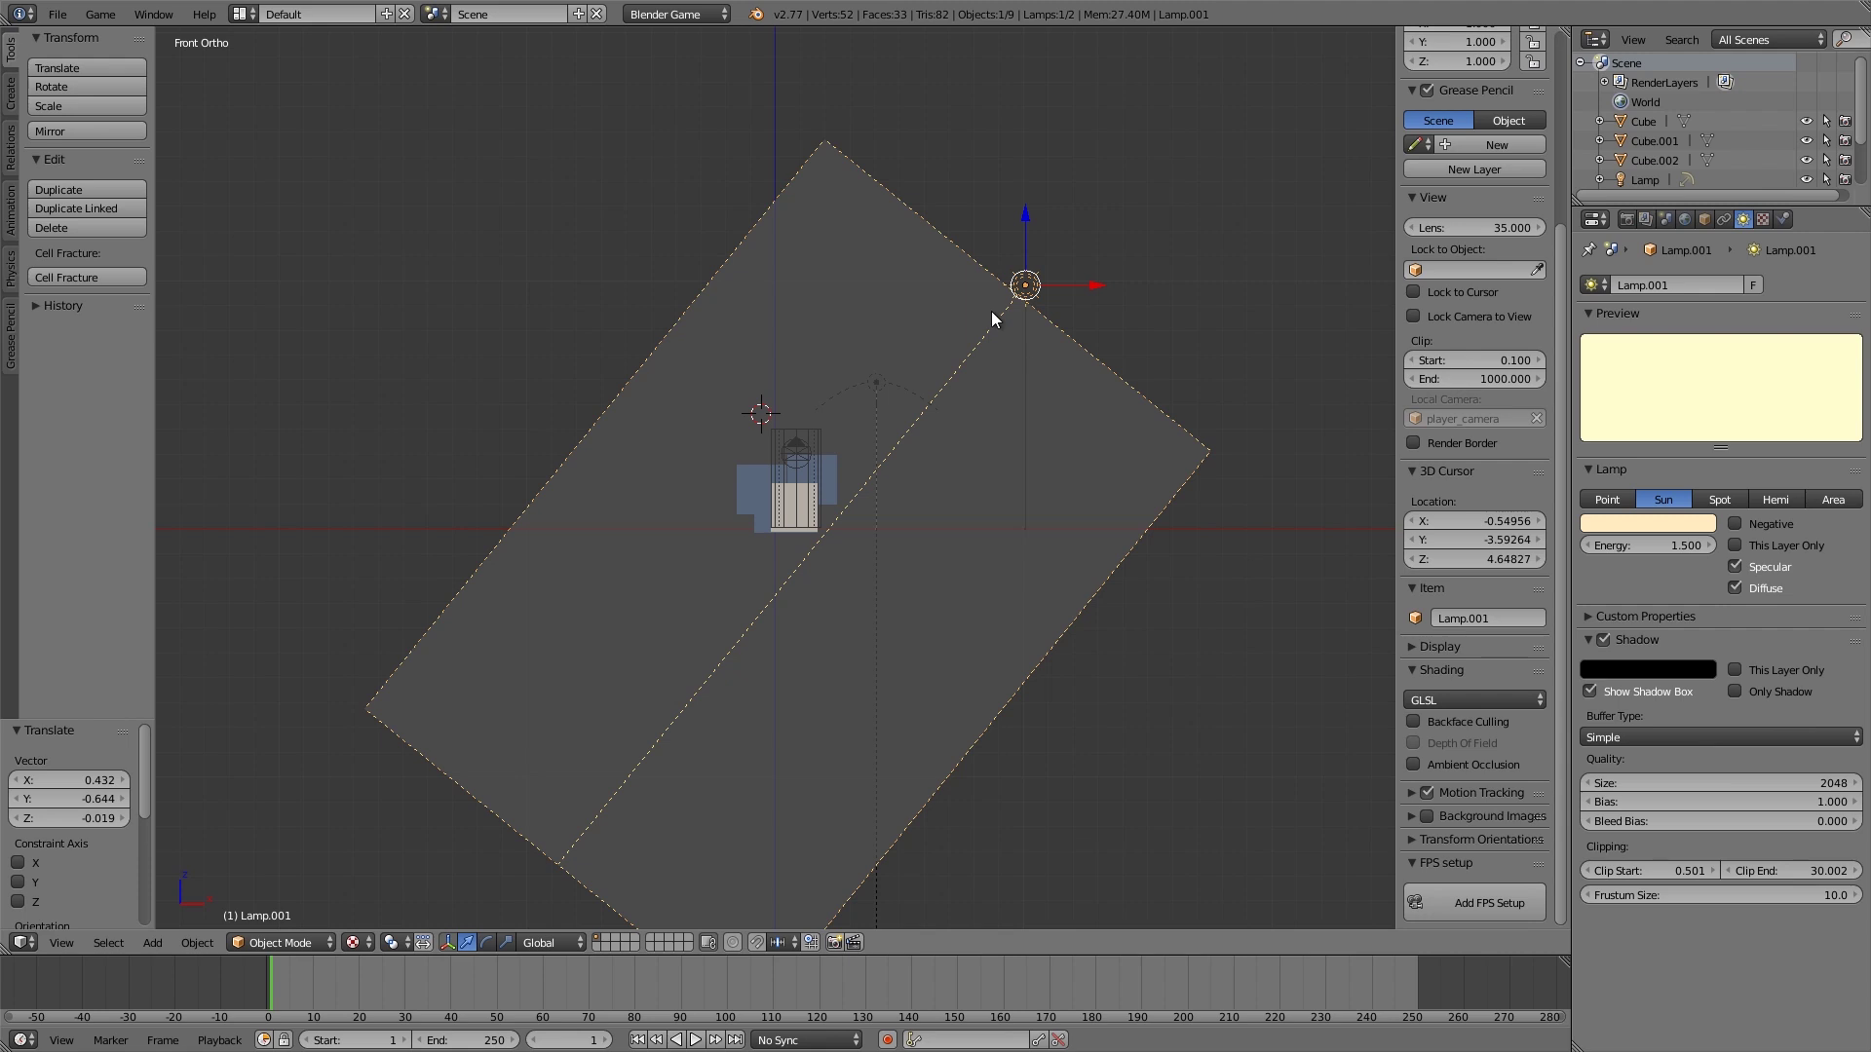
click(1708, 870)
click(1708, 870)
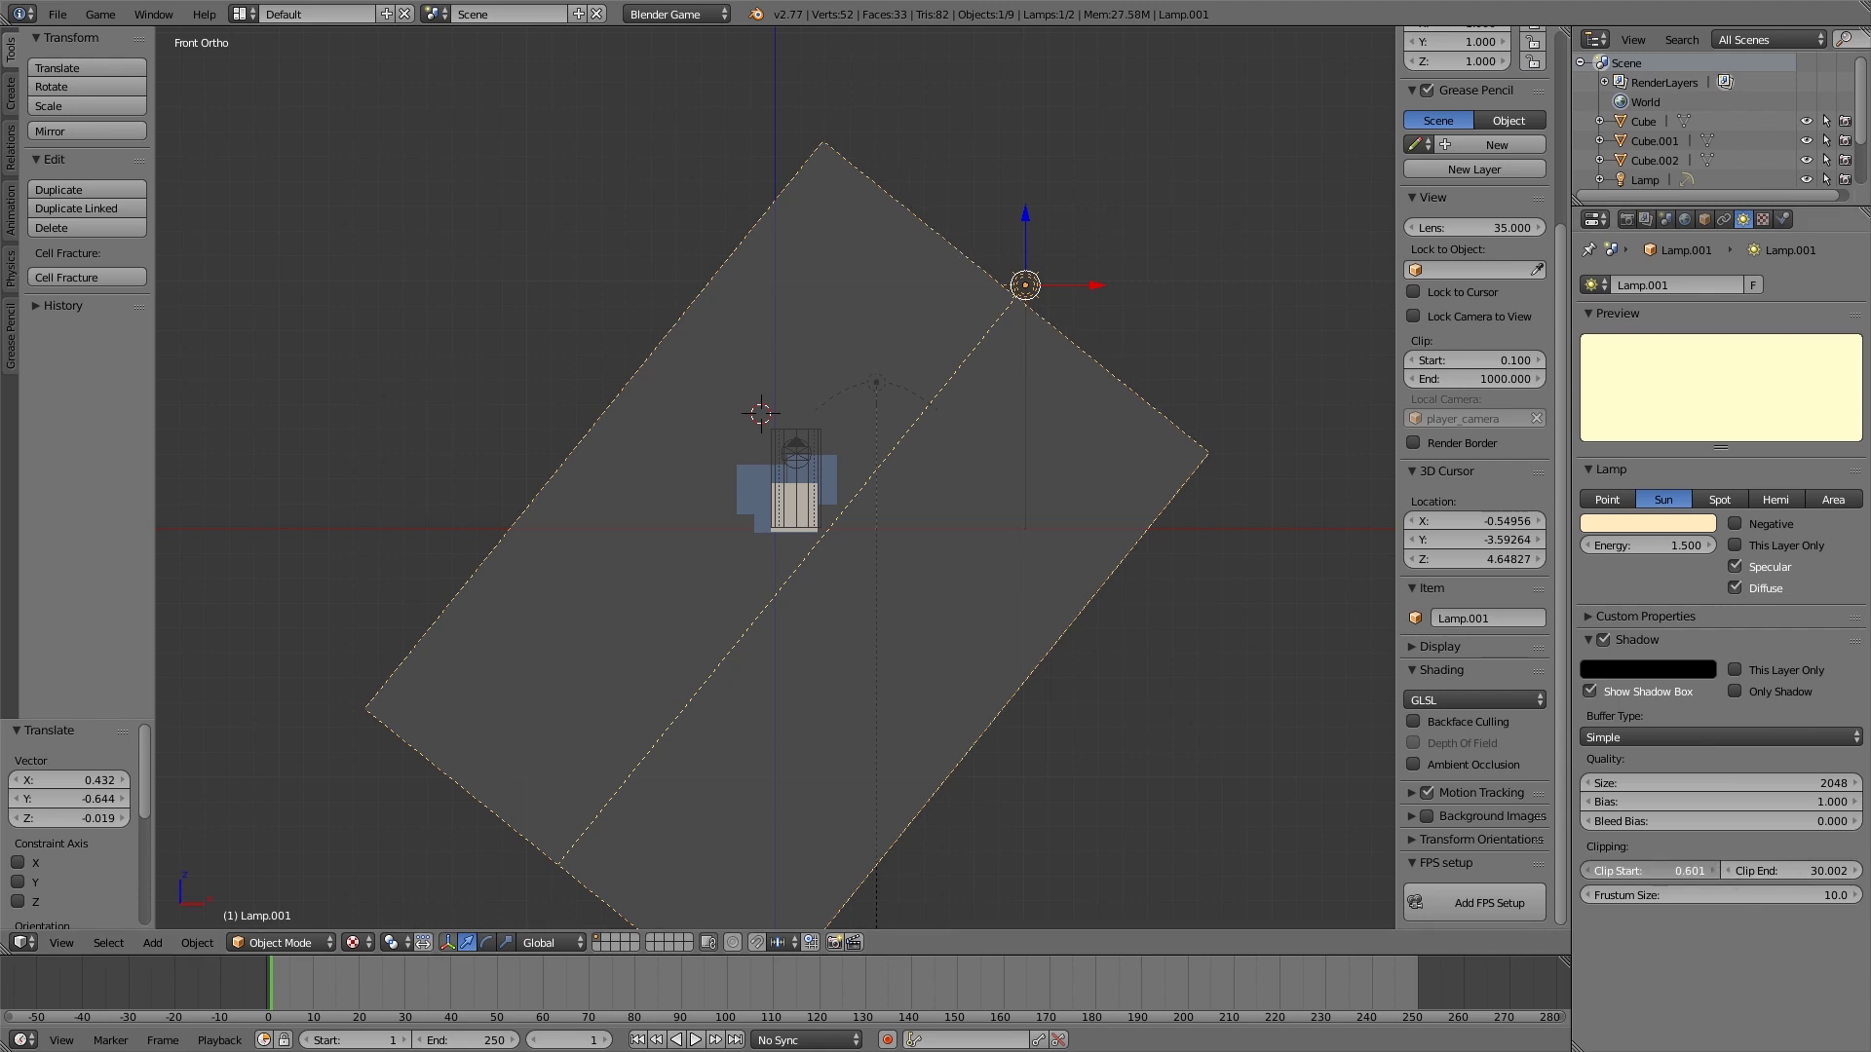
click(1708, 869)
click(1708, 869)
click(1707, 869)
click(1707, 870)
middle_drag(946, 351, 662, 708)
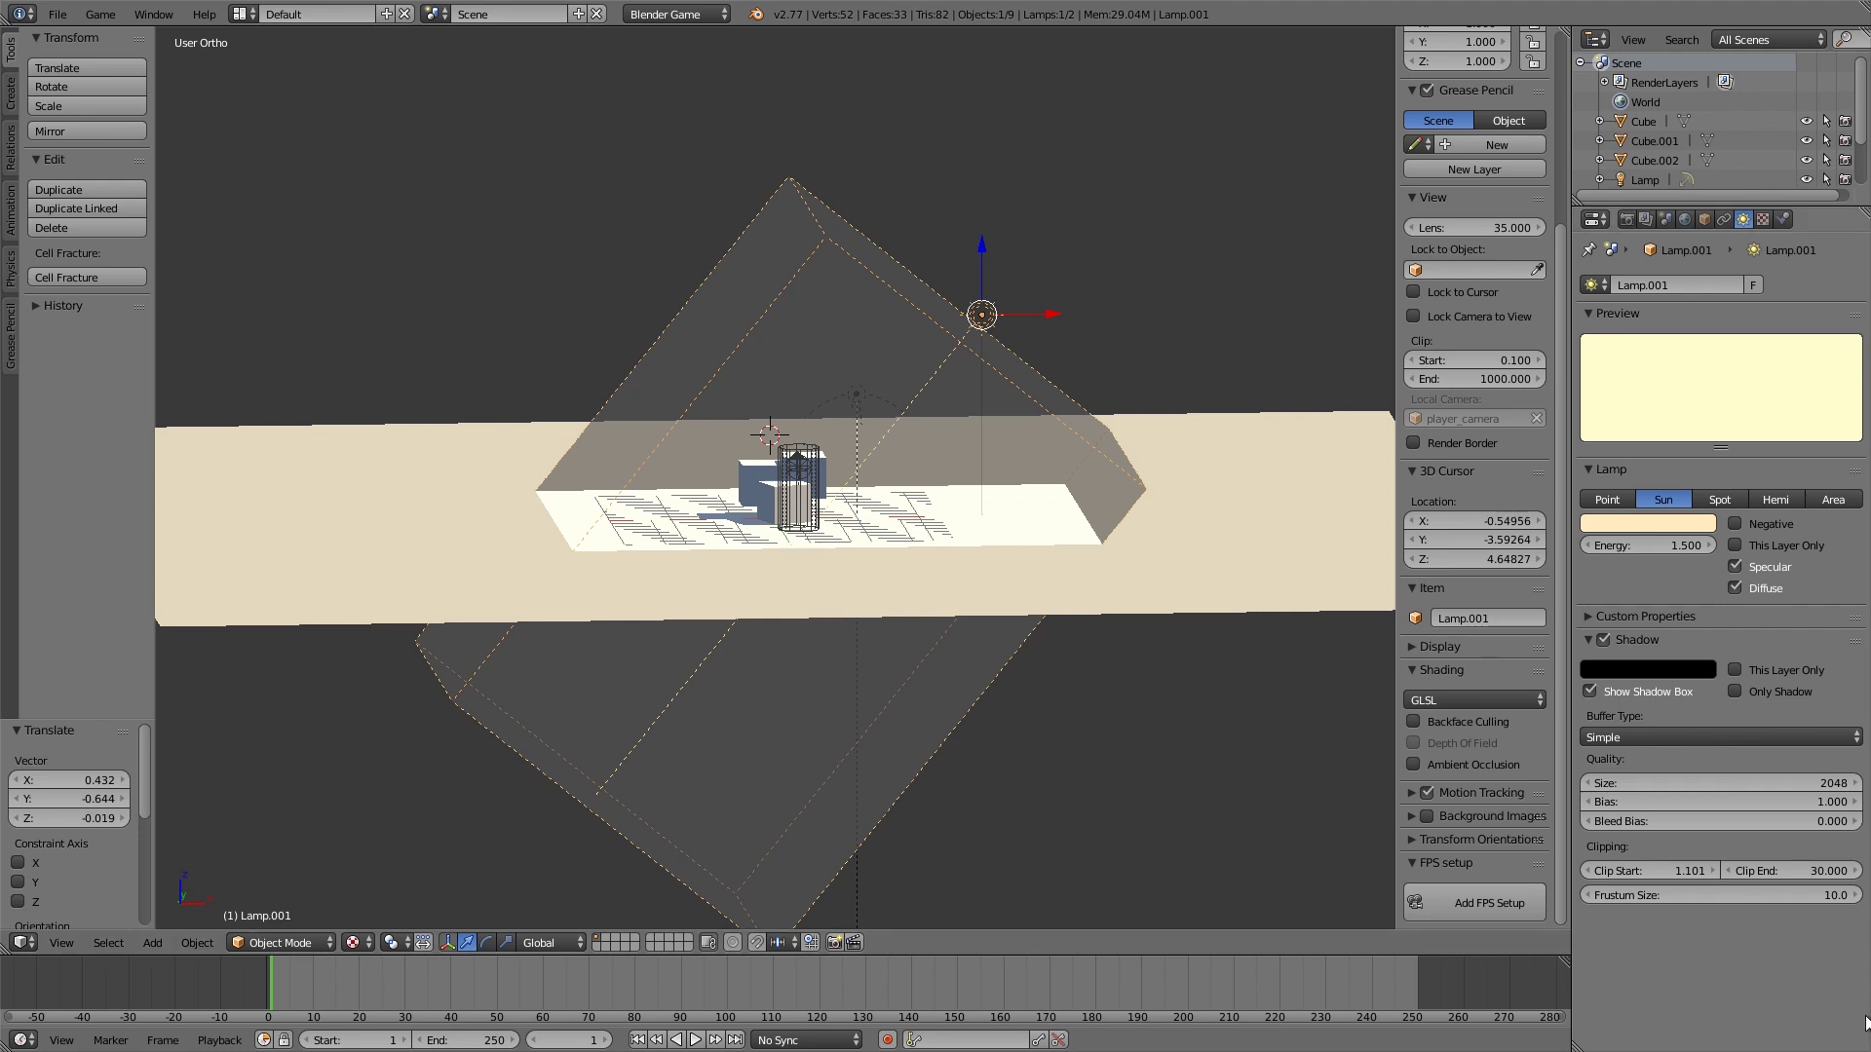
drag(1791, 870, 1609, 870)
middle_drag(667, 573, 868, 407)
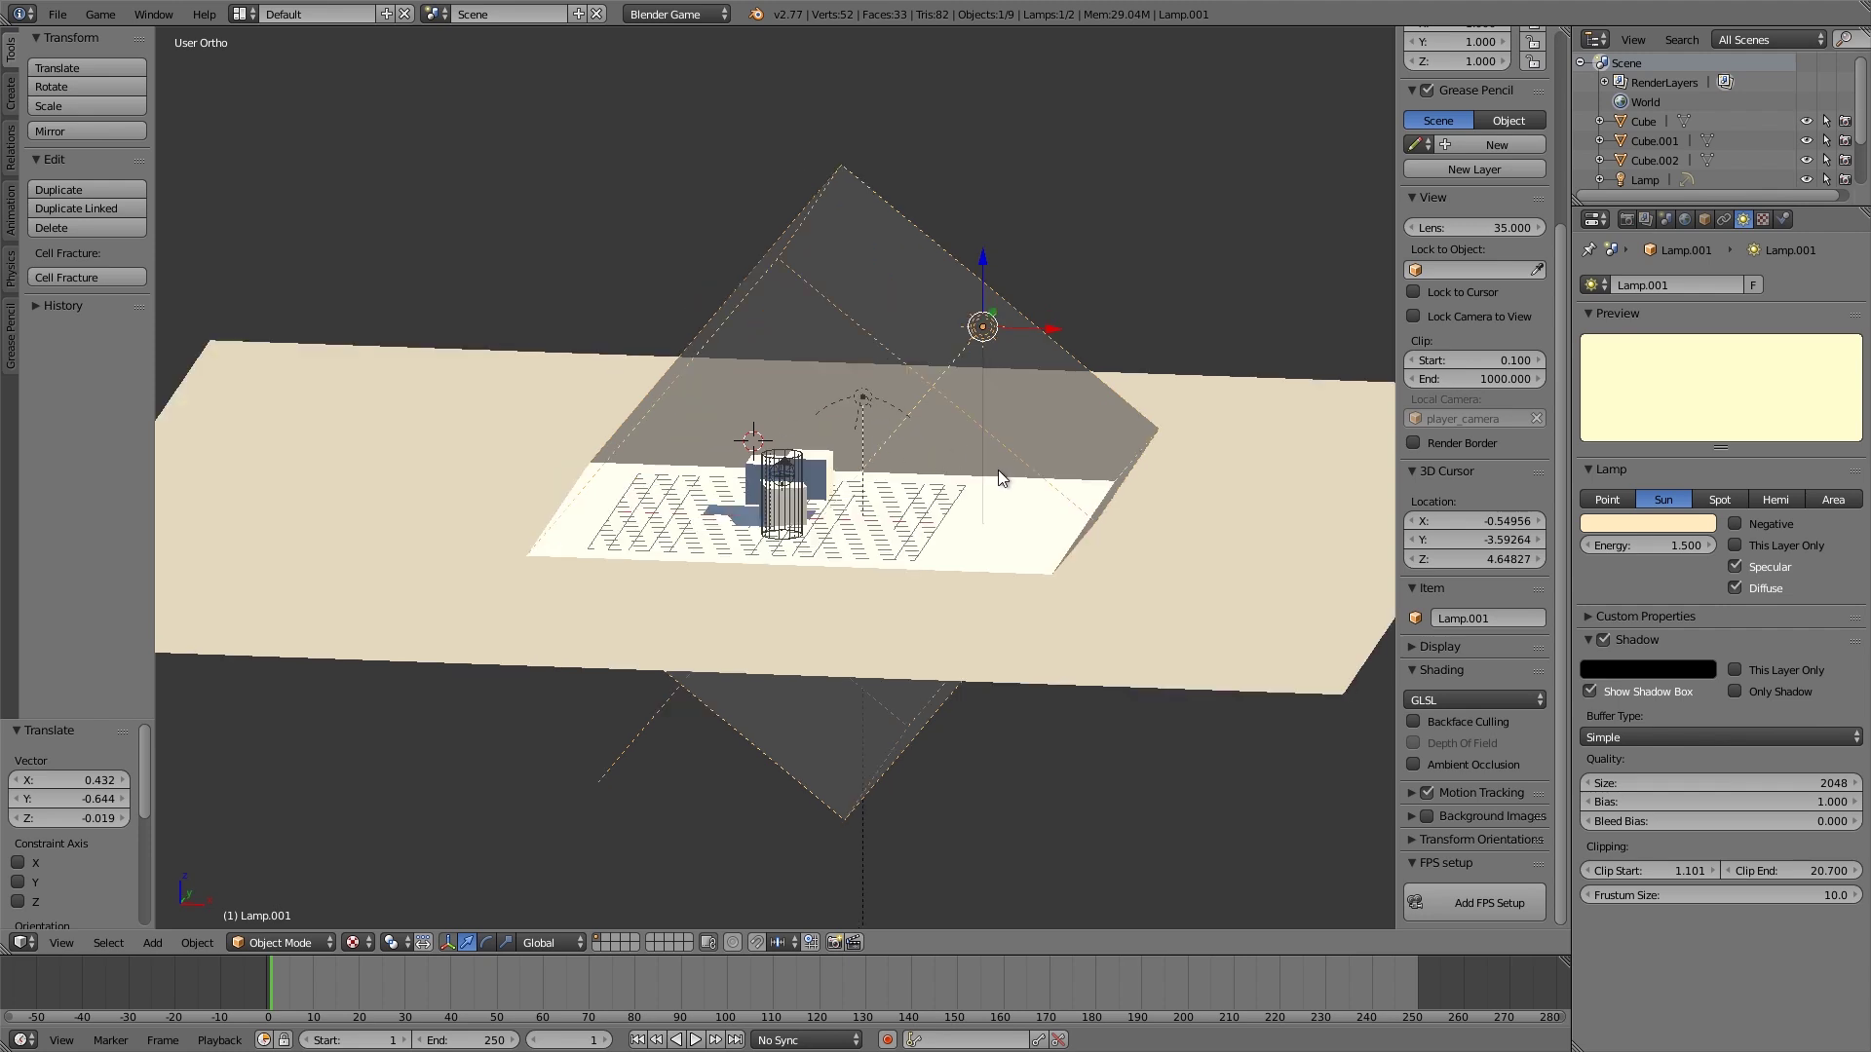
middle_drag(1035, 528, 1185, 472)
- Move the Cube.002 pillar right, outside the shadow box, then select the plane and sun lamp
right_click(1123, 507)
key(g)
click(1136, 412)
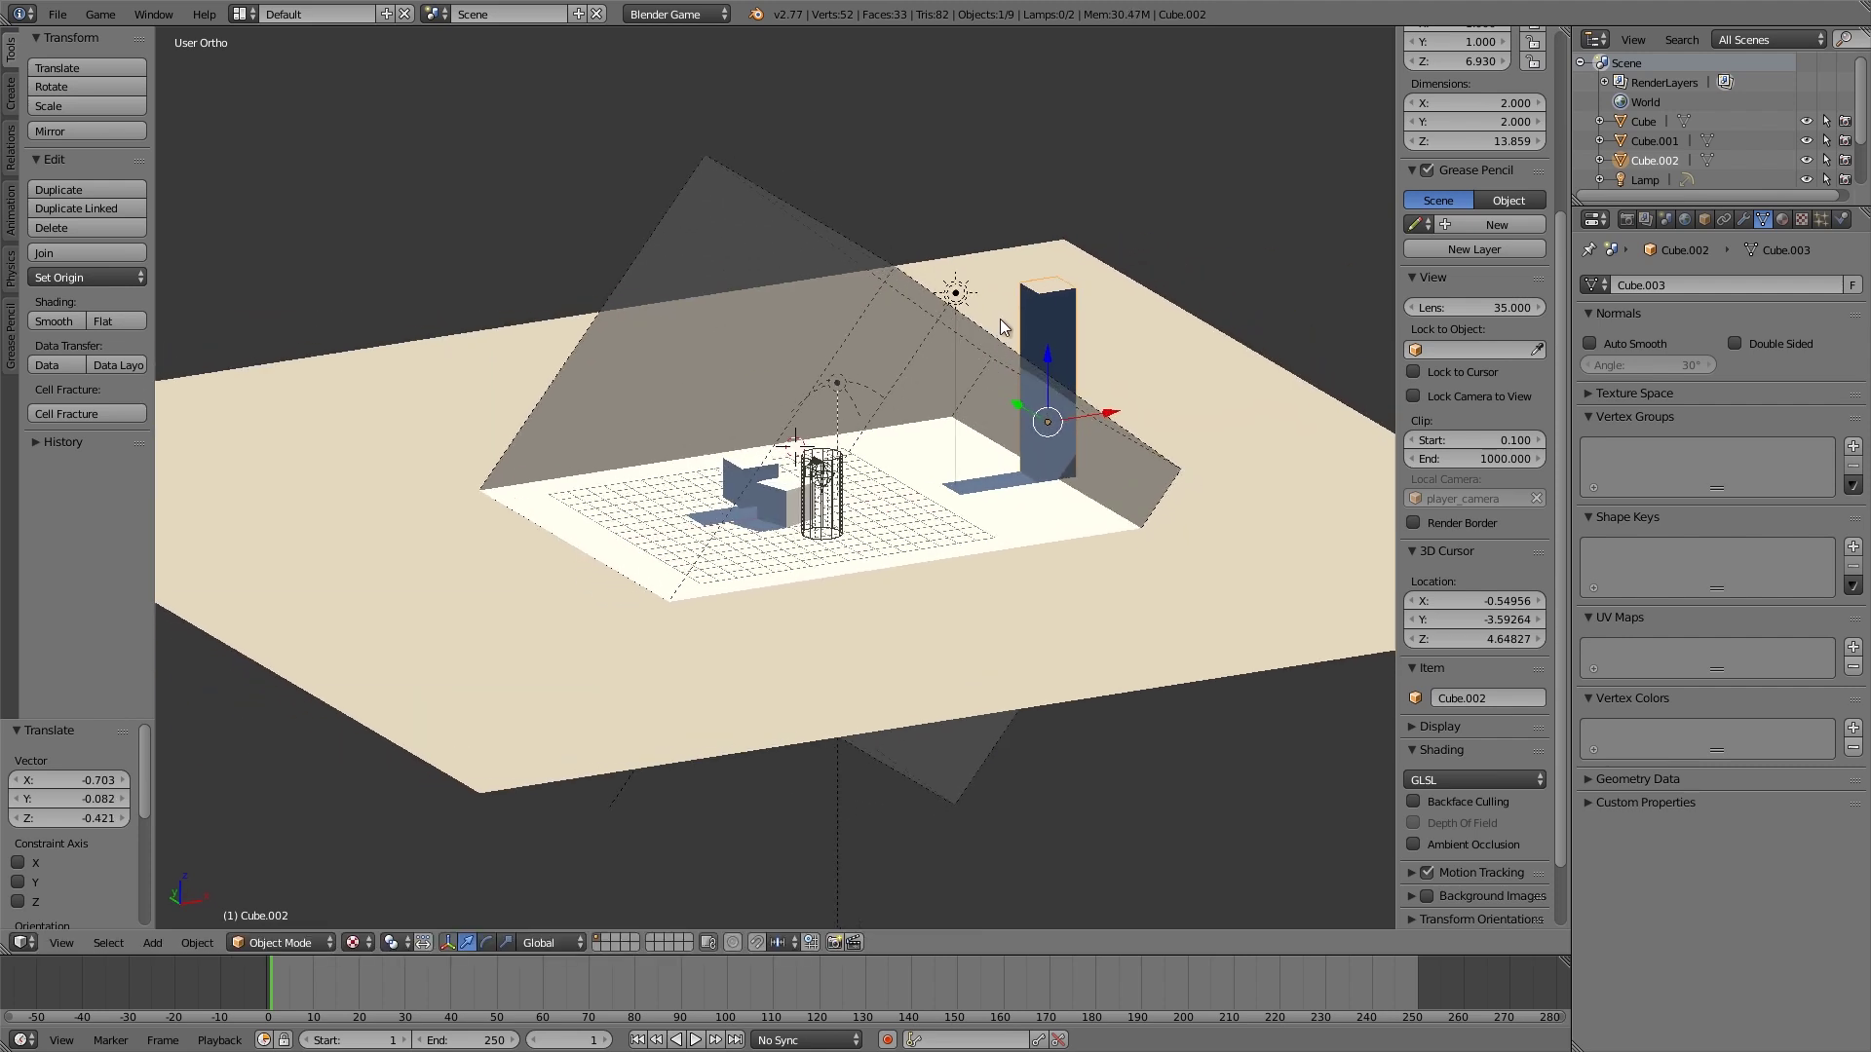
middle_drag(1014, 324, 1107, 476)
key(g)
click(1224, 466)
right_click(1107, 475)
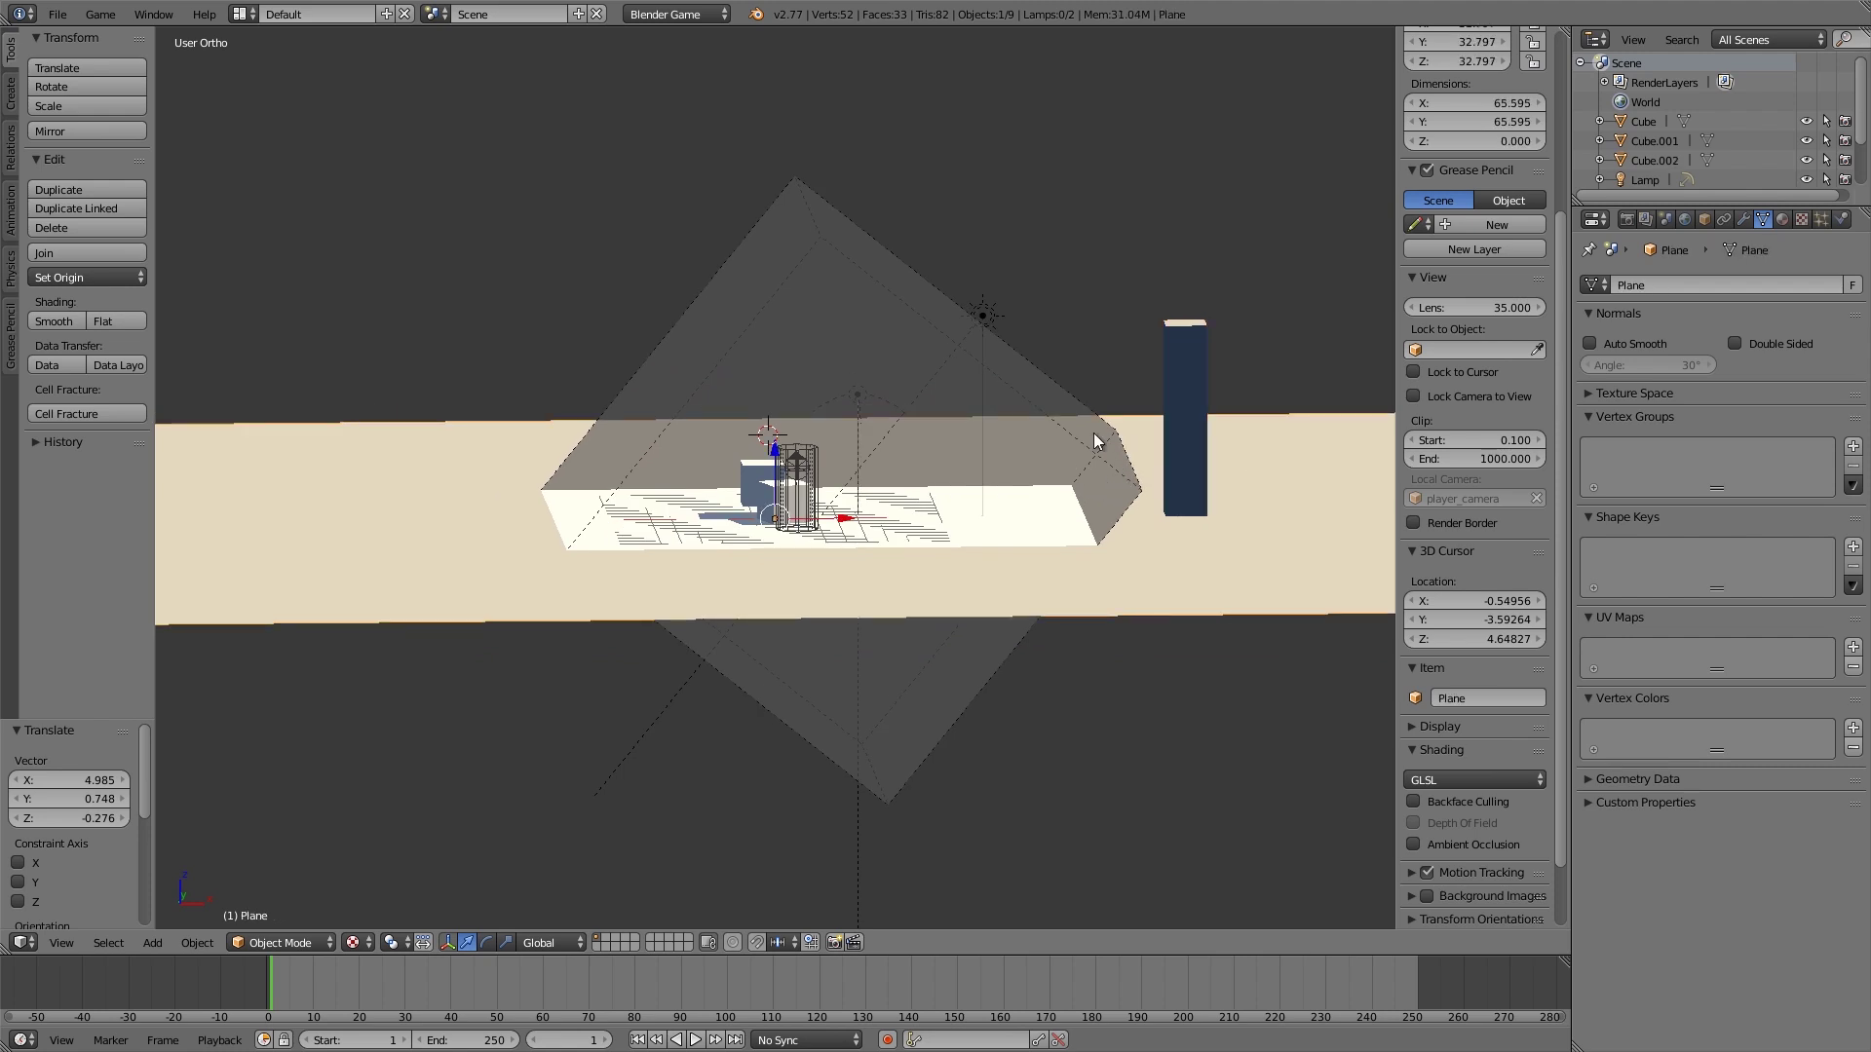
right_click(983, 315)
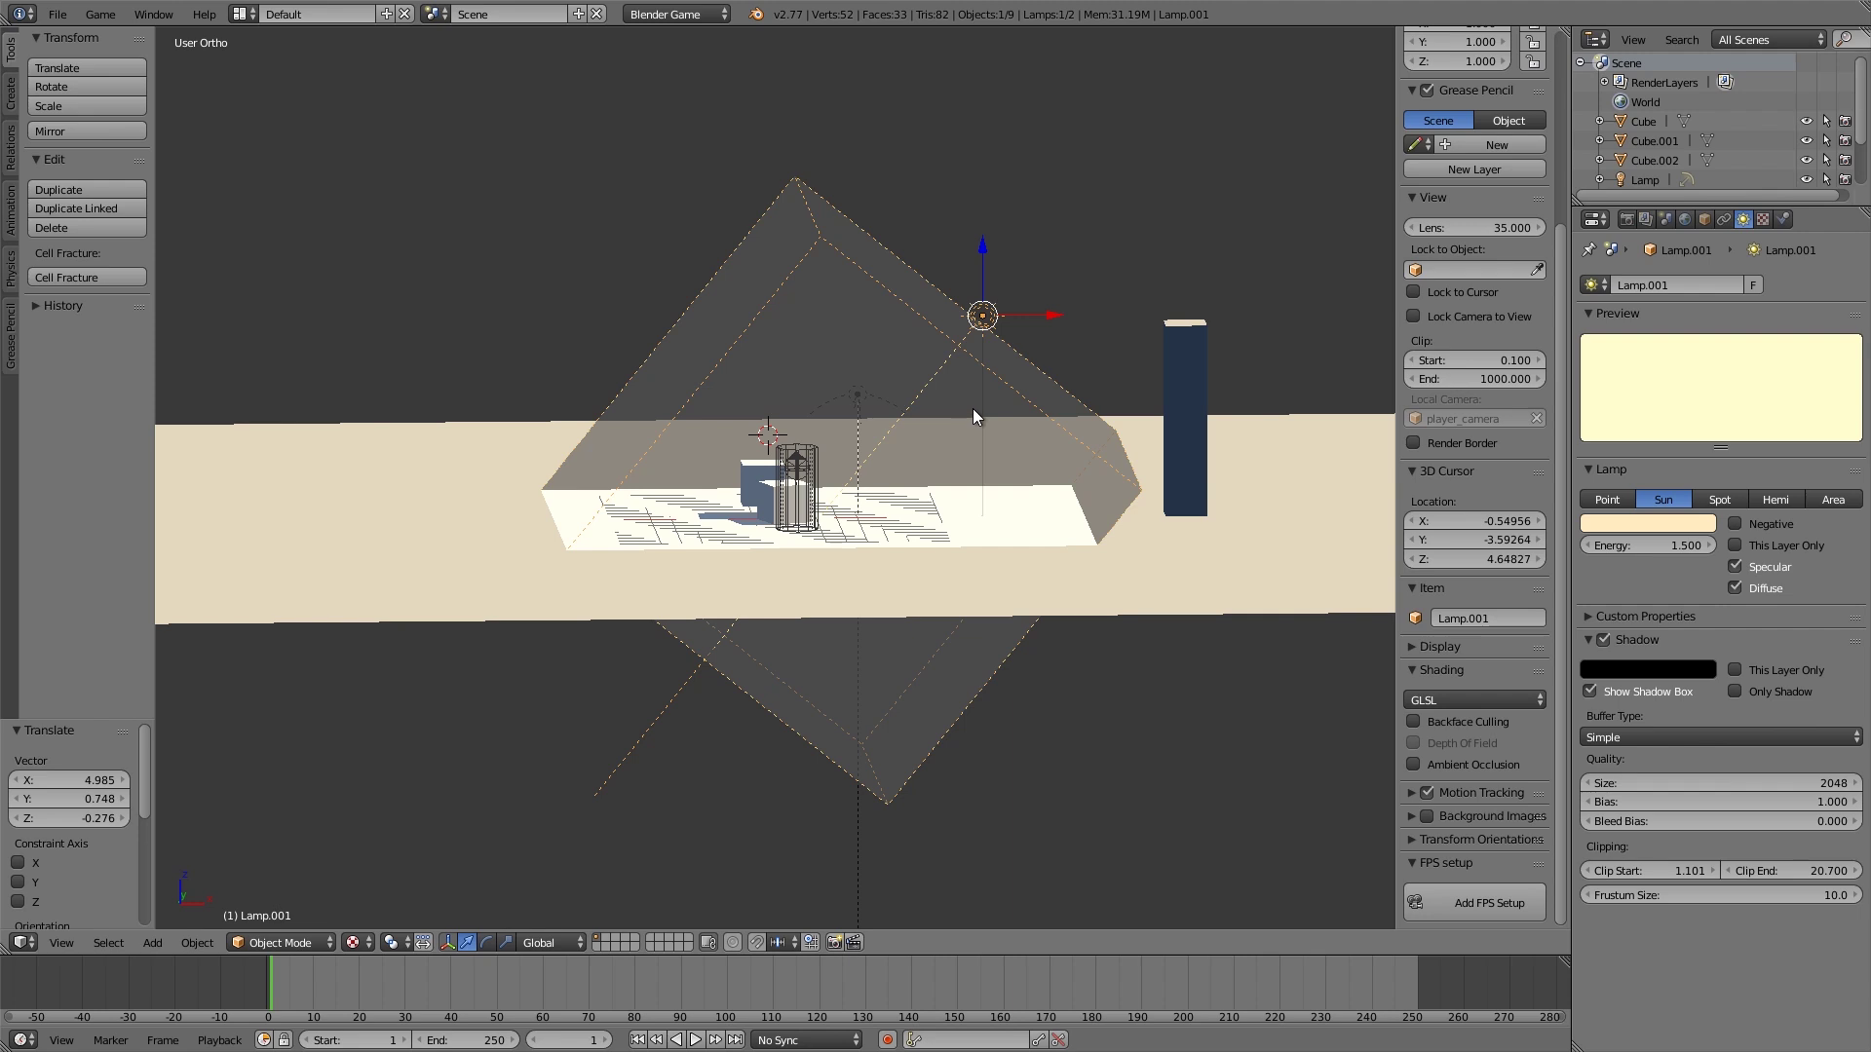
- Push the sun lamp along its own local Z axis in two small moves
key(g)
key(z)
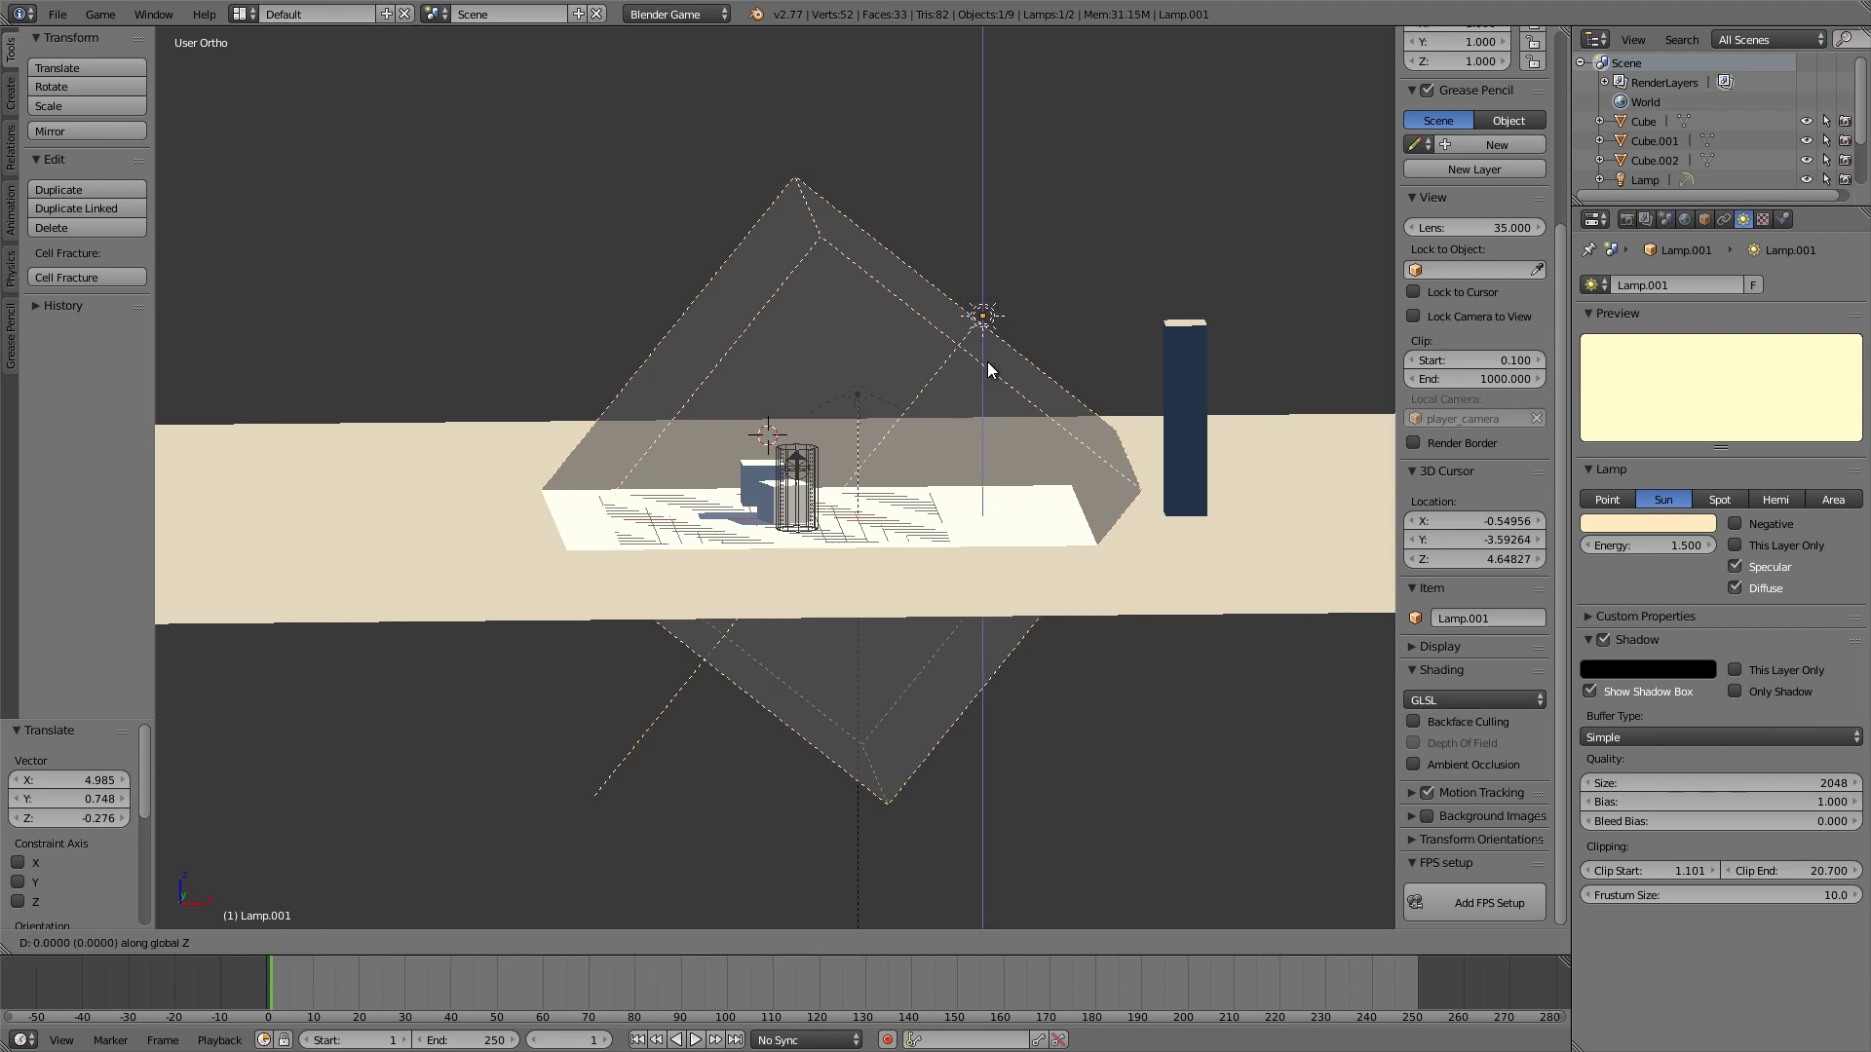
key(z)
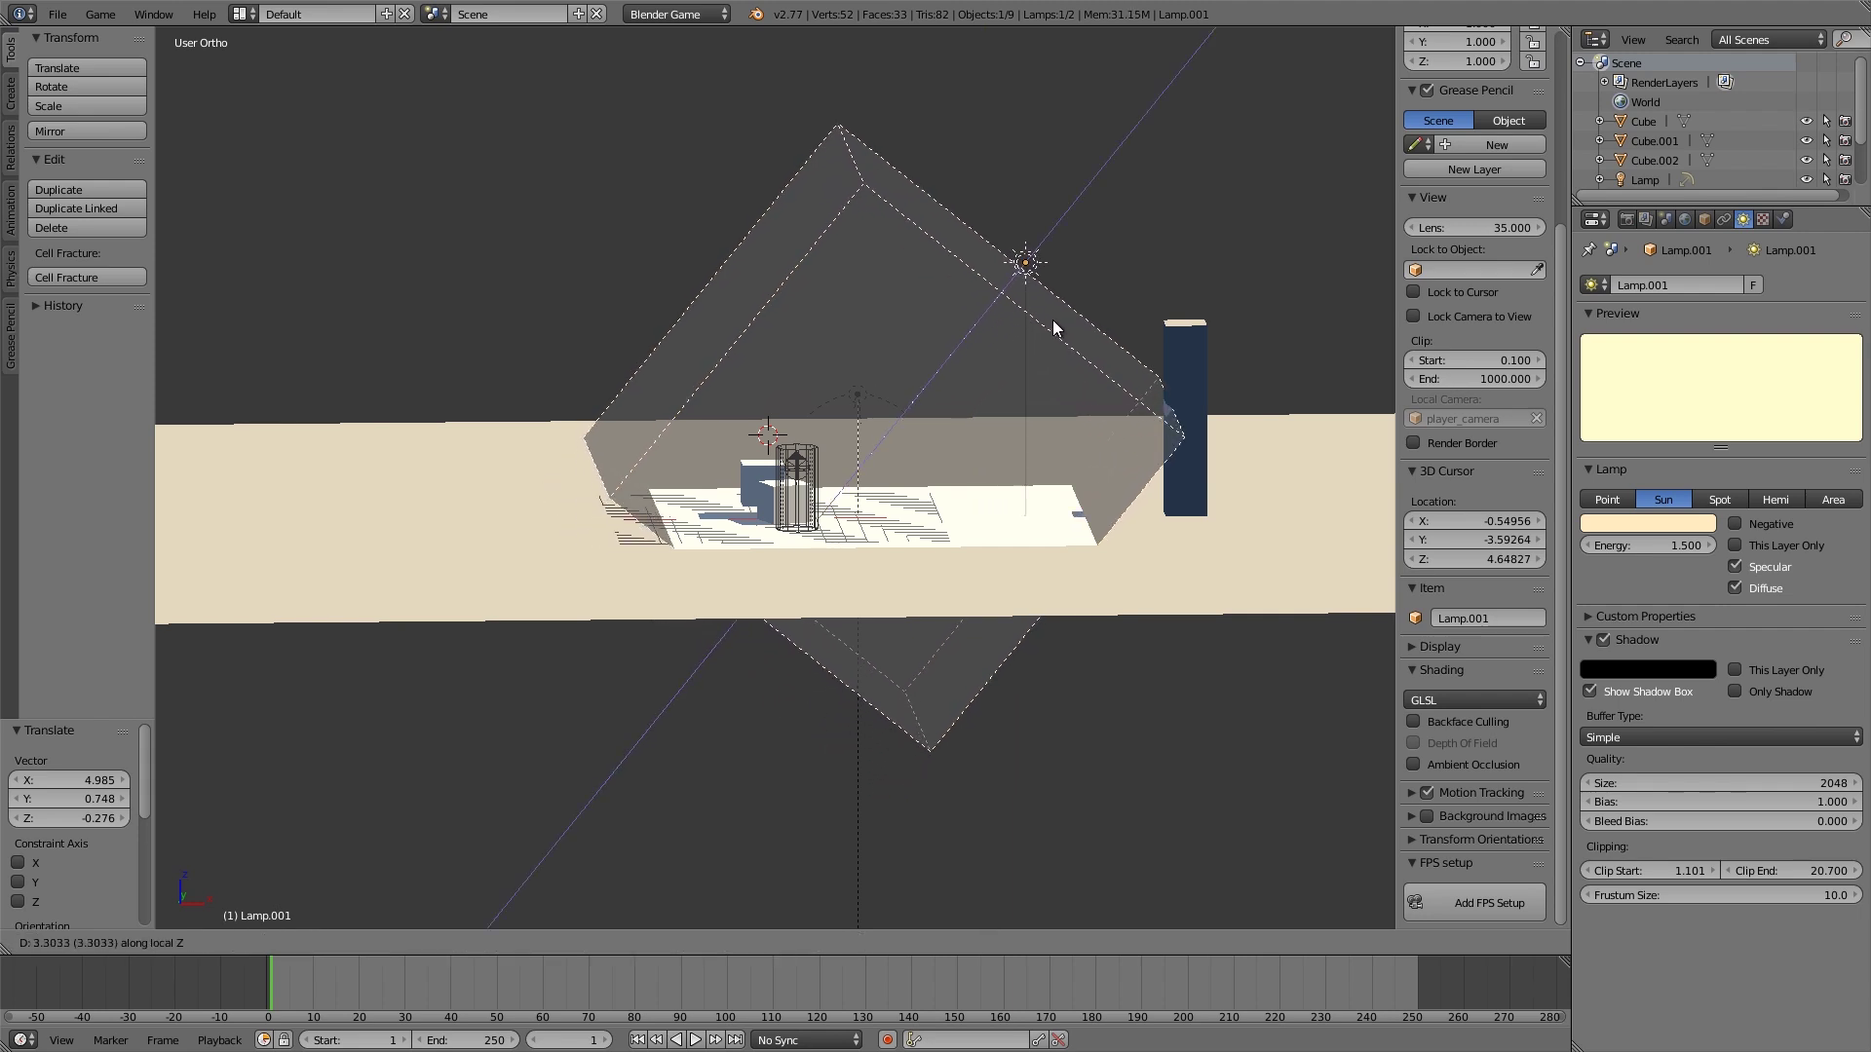
click(1108, 270)
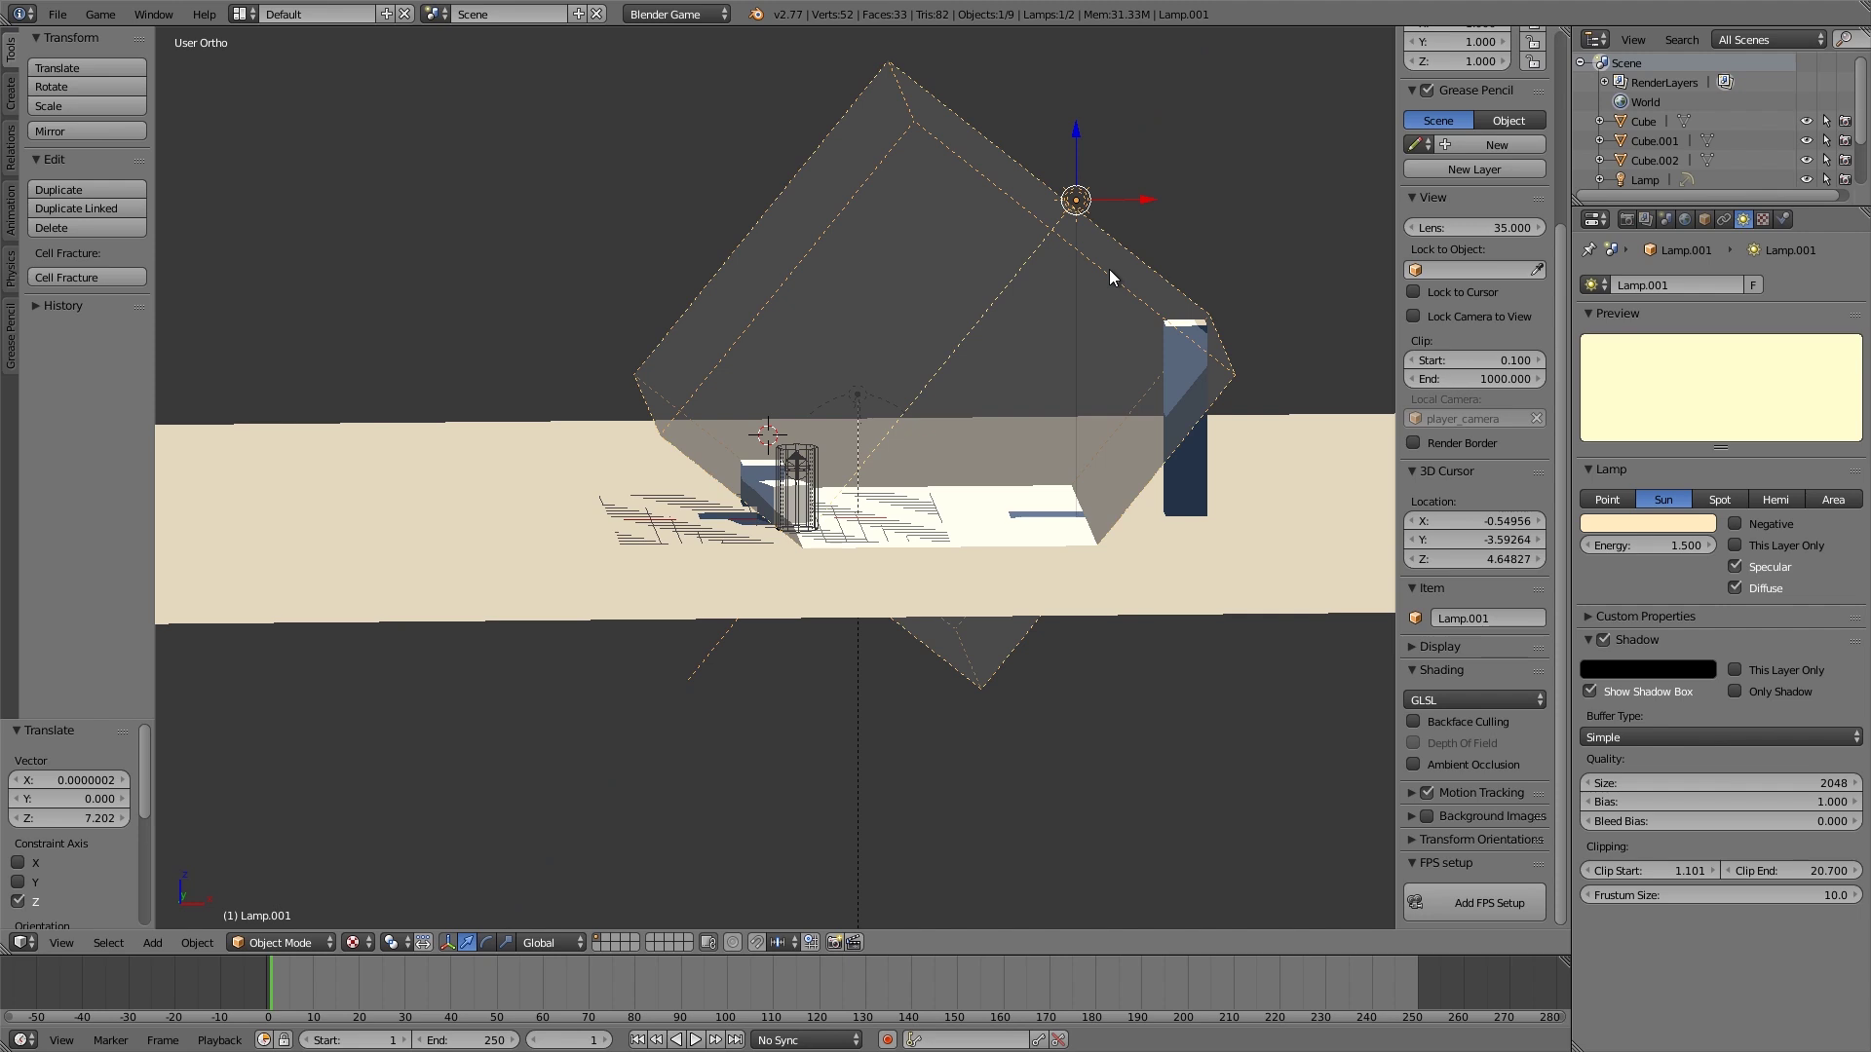
key(g)
key(z)
key(z)
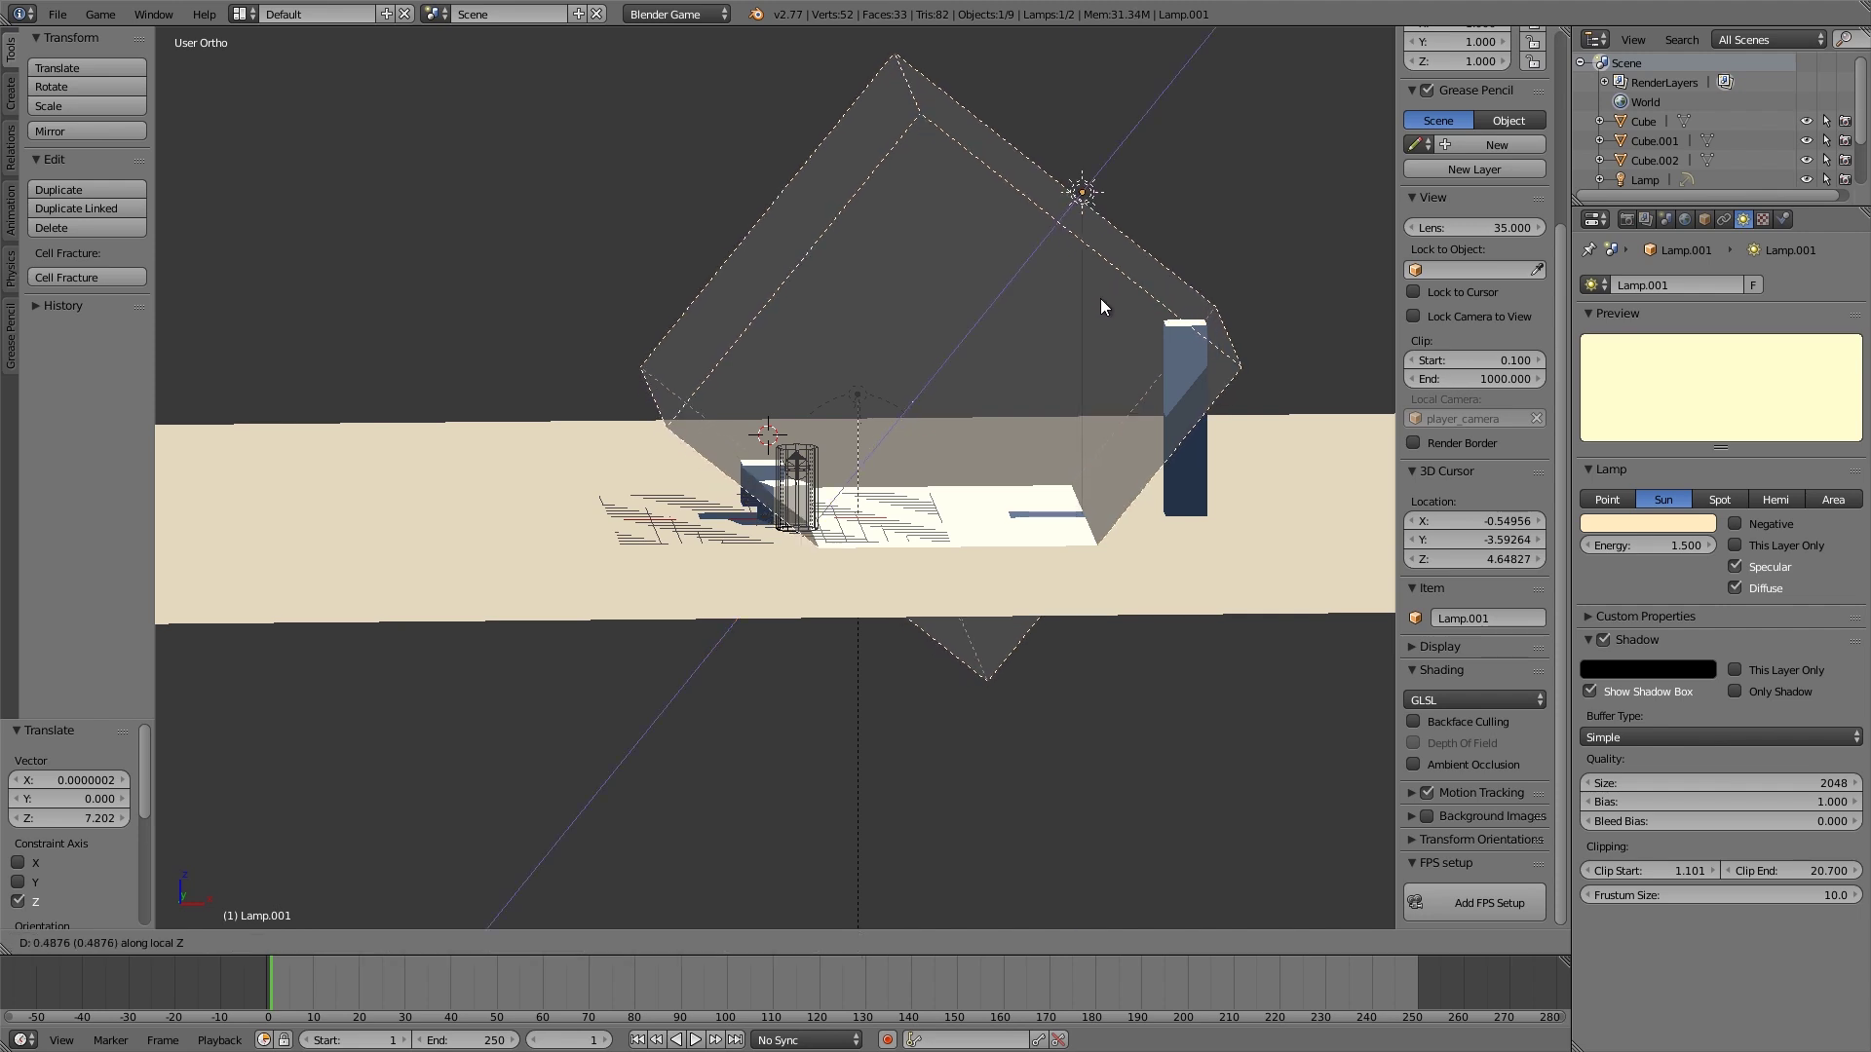
click(1142, 314)
key(KP_8)
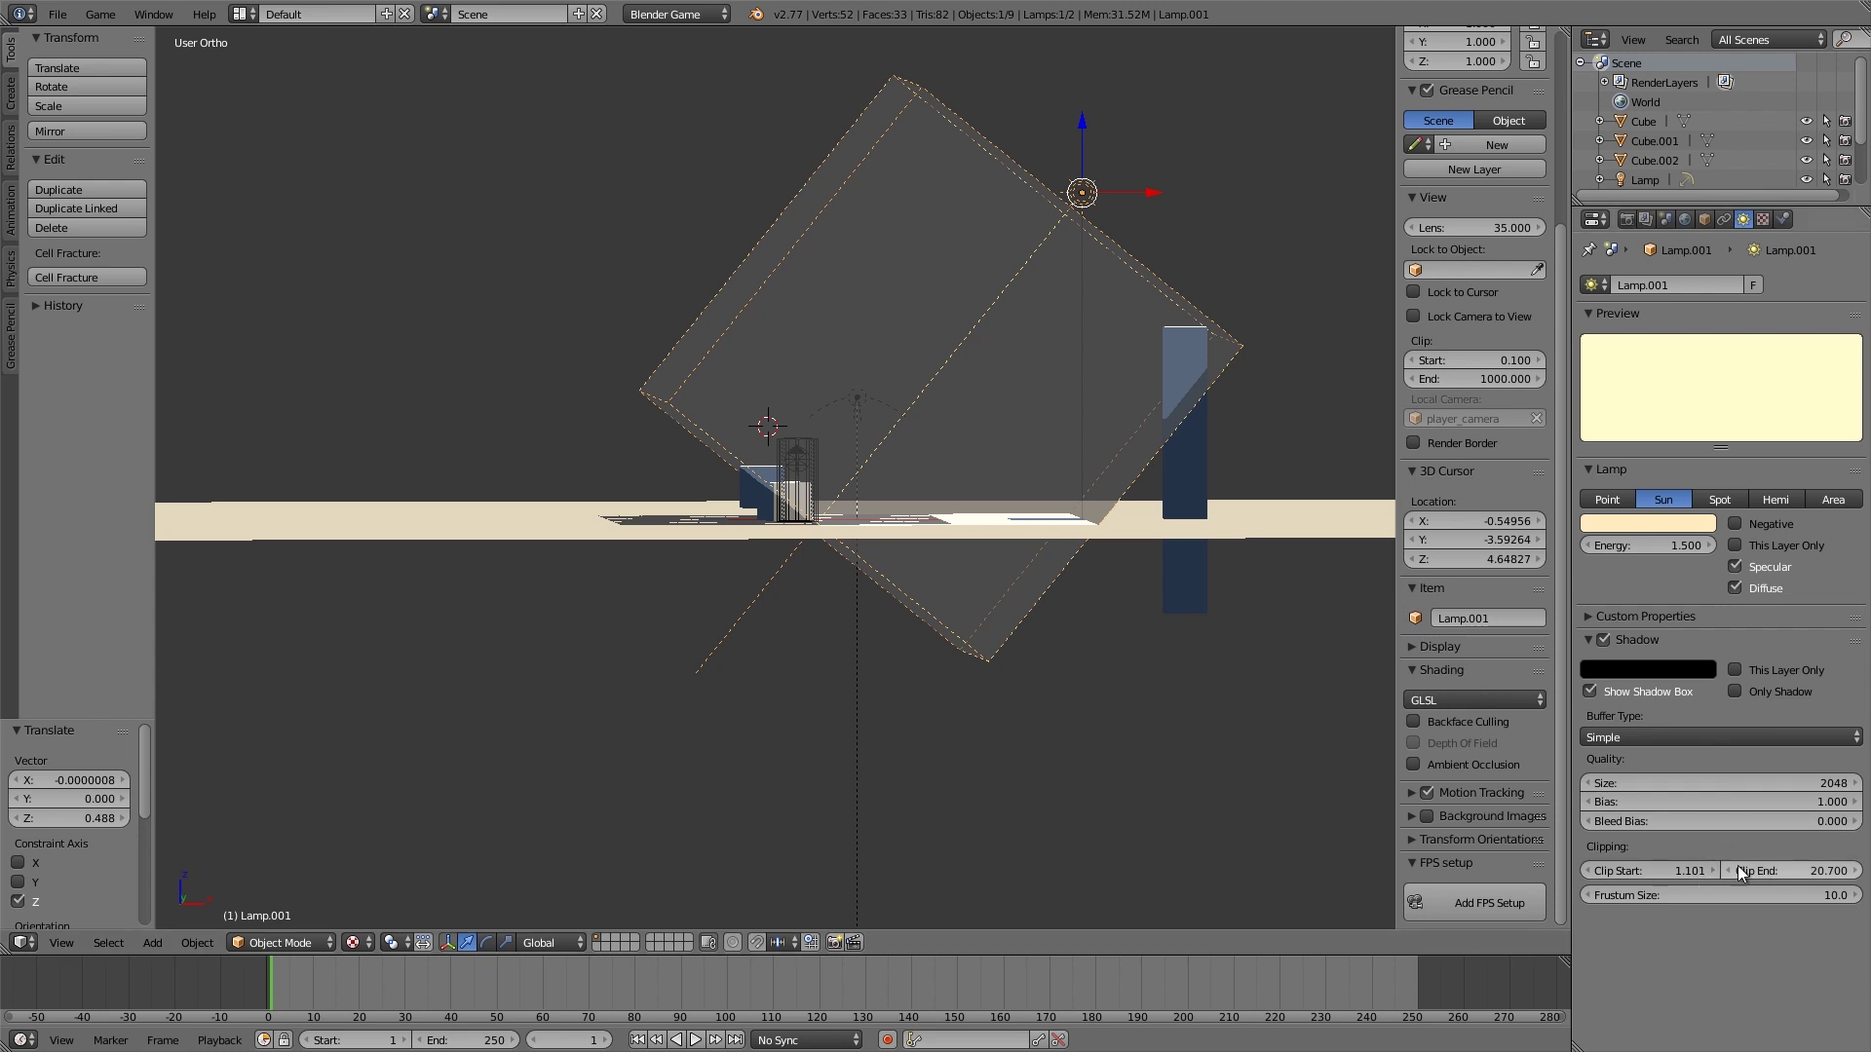
- Lengthen the shadow clip end to 28.500 and orbit to check the pillar's shadow
drag(1793, 870, 1864, 870)
middle_drag(1294, 682, 1294, 815)
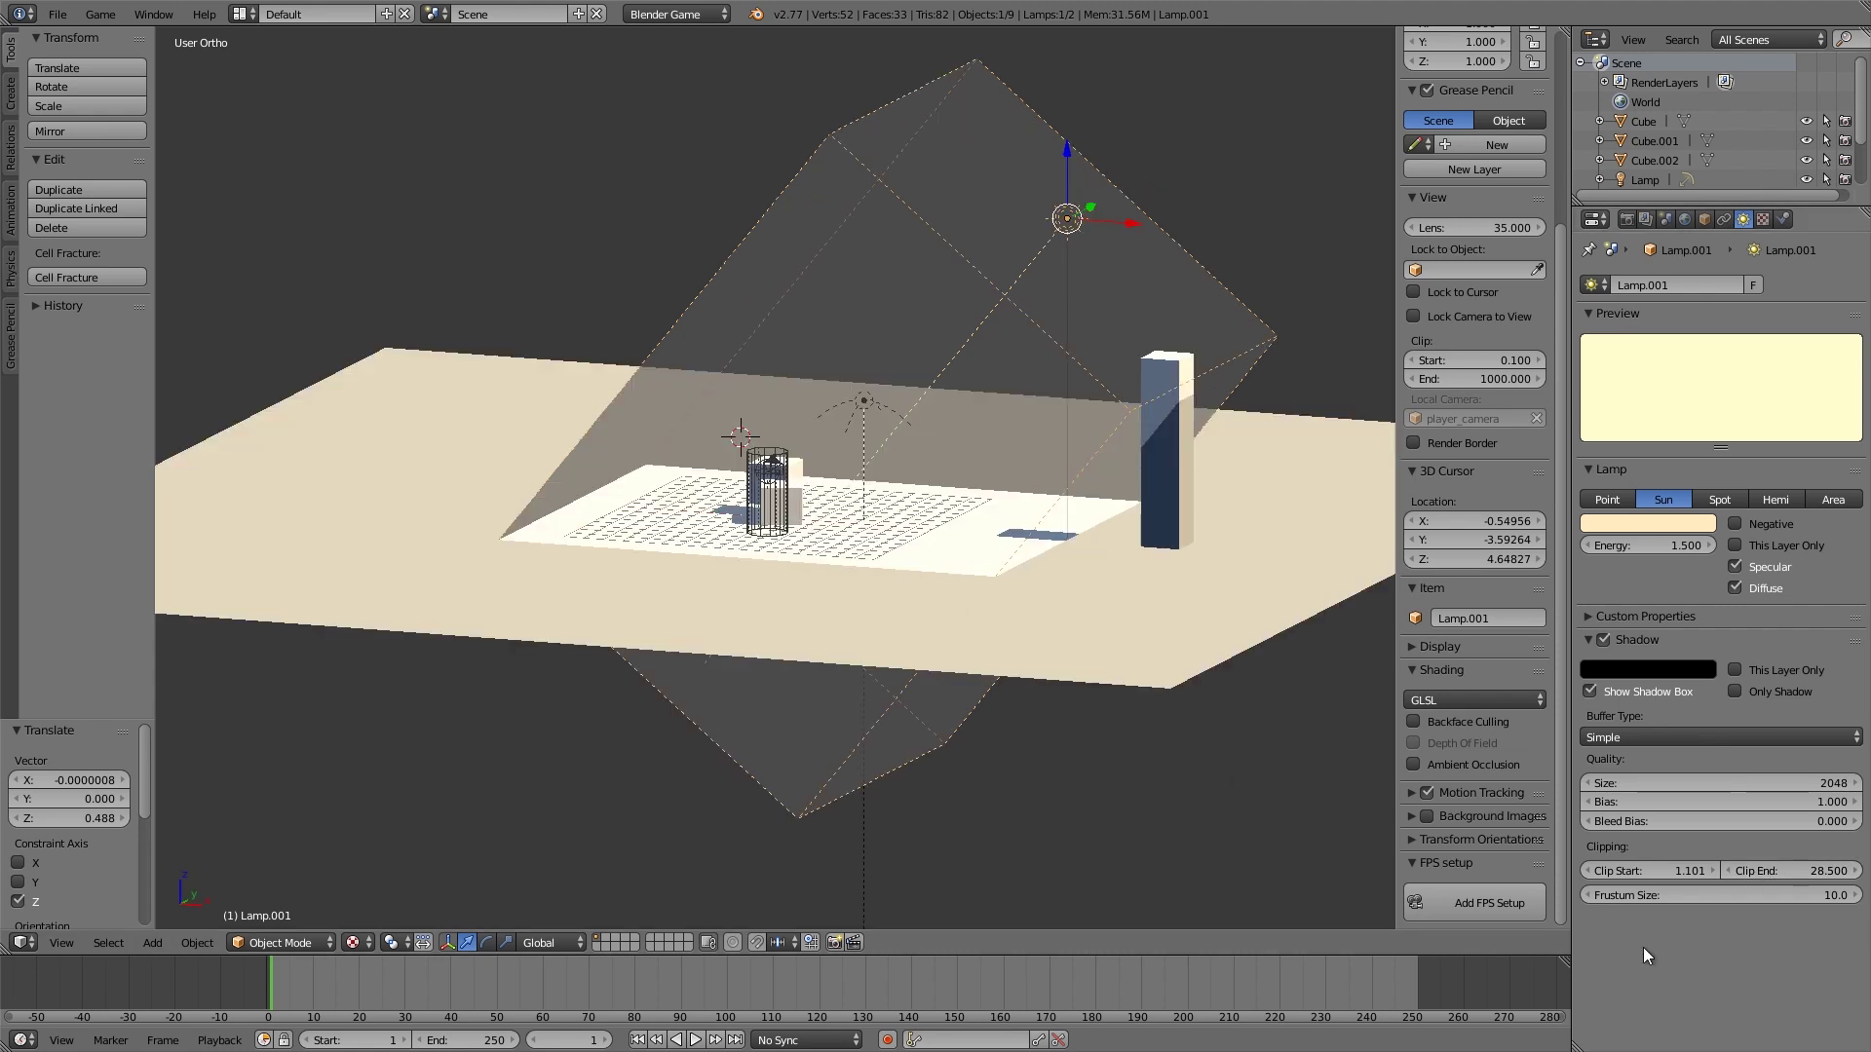
middle_drag(1267, 779, 898, 639)
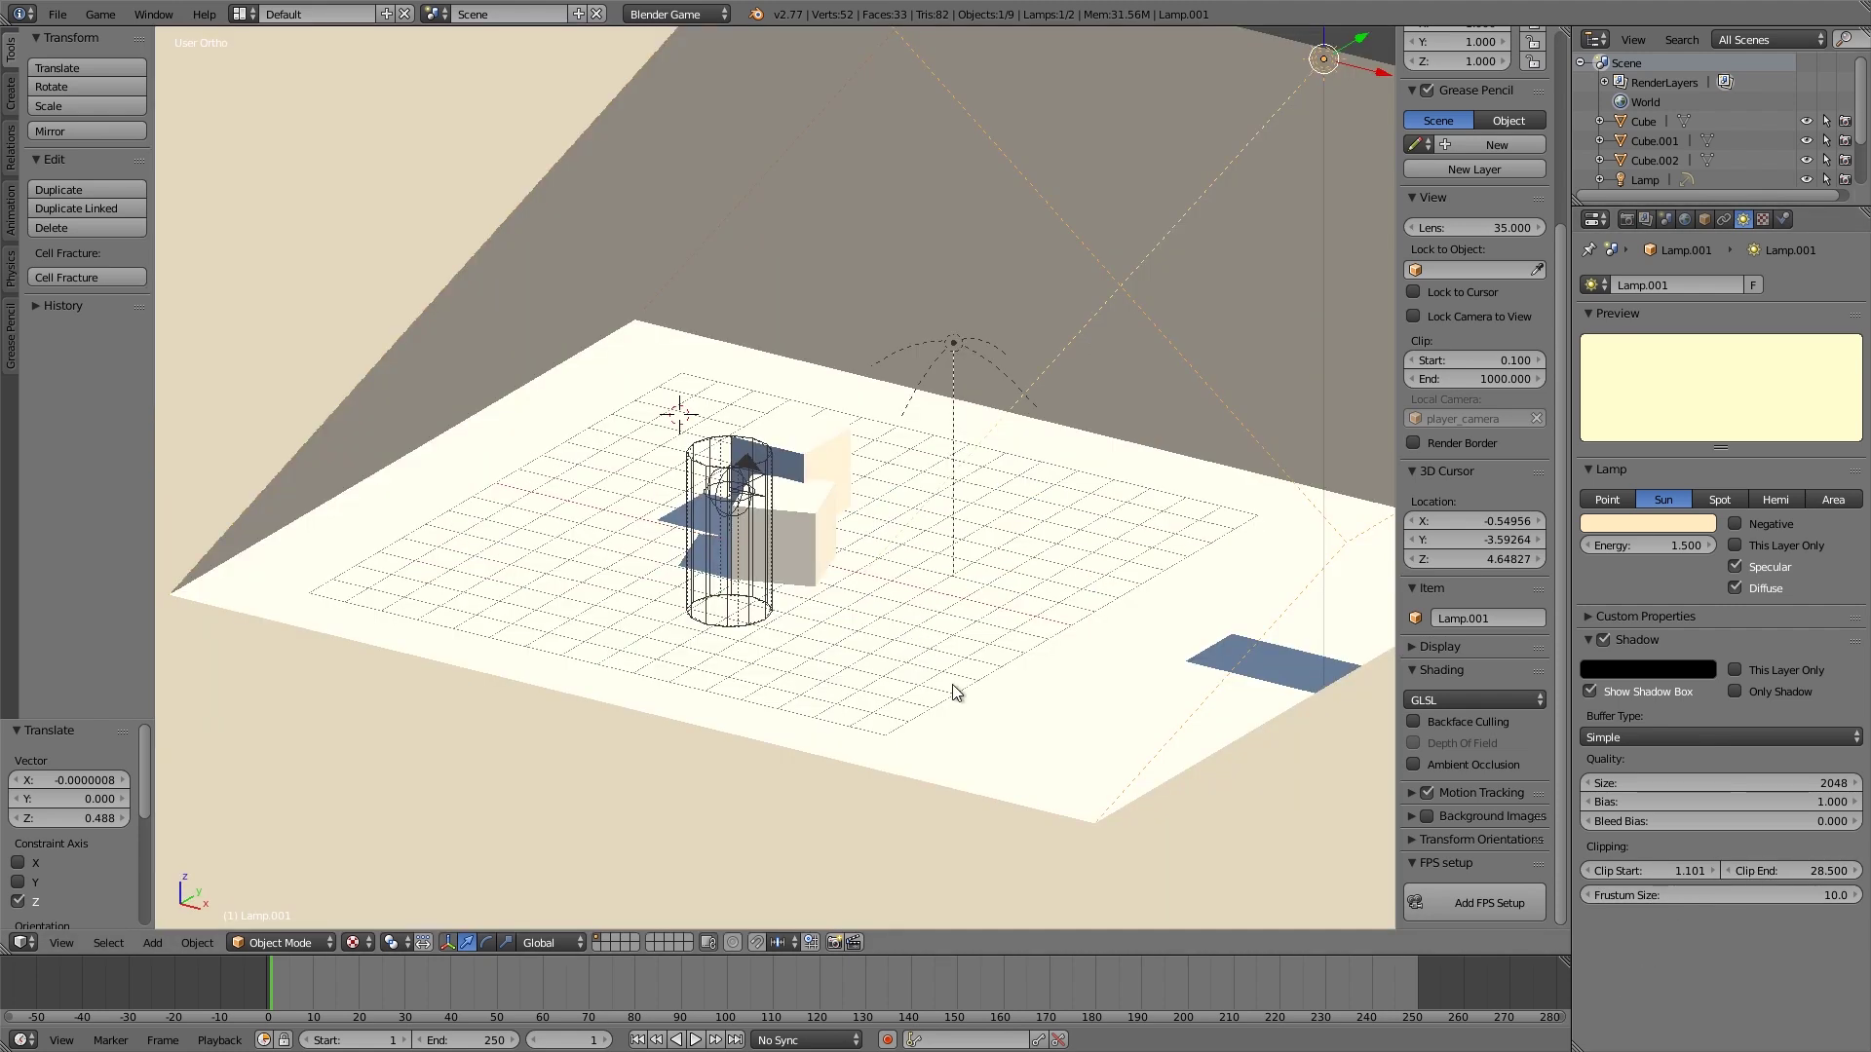
scroll(832, 580, down, 2)
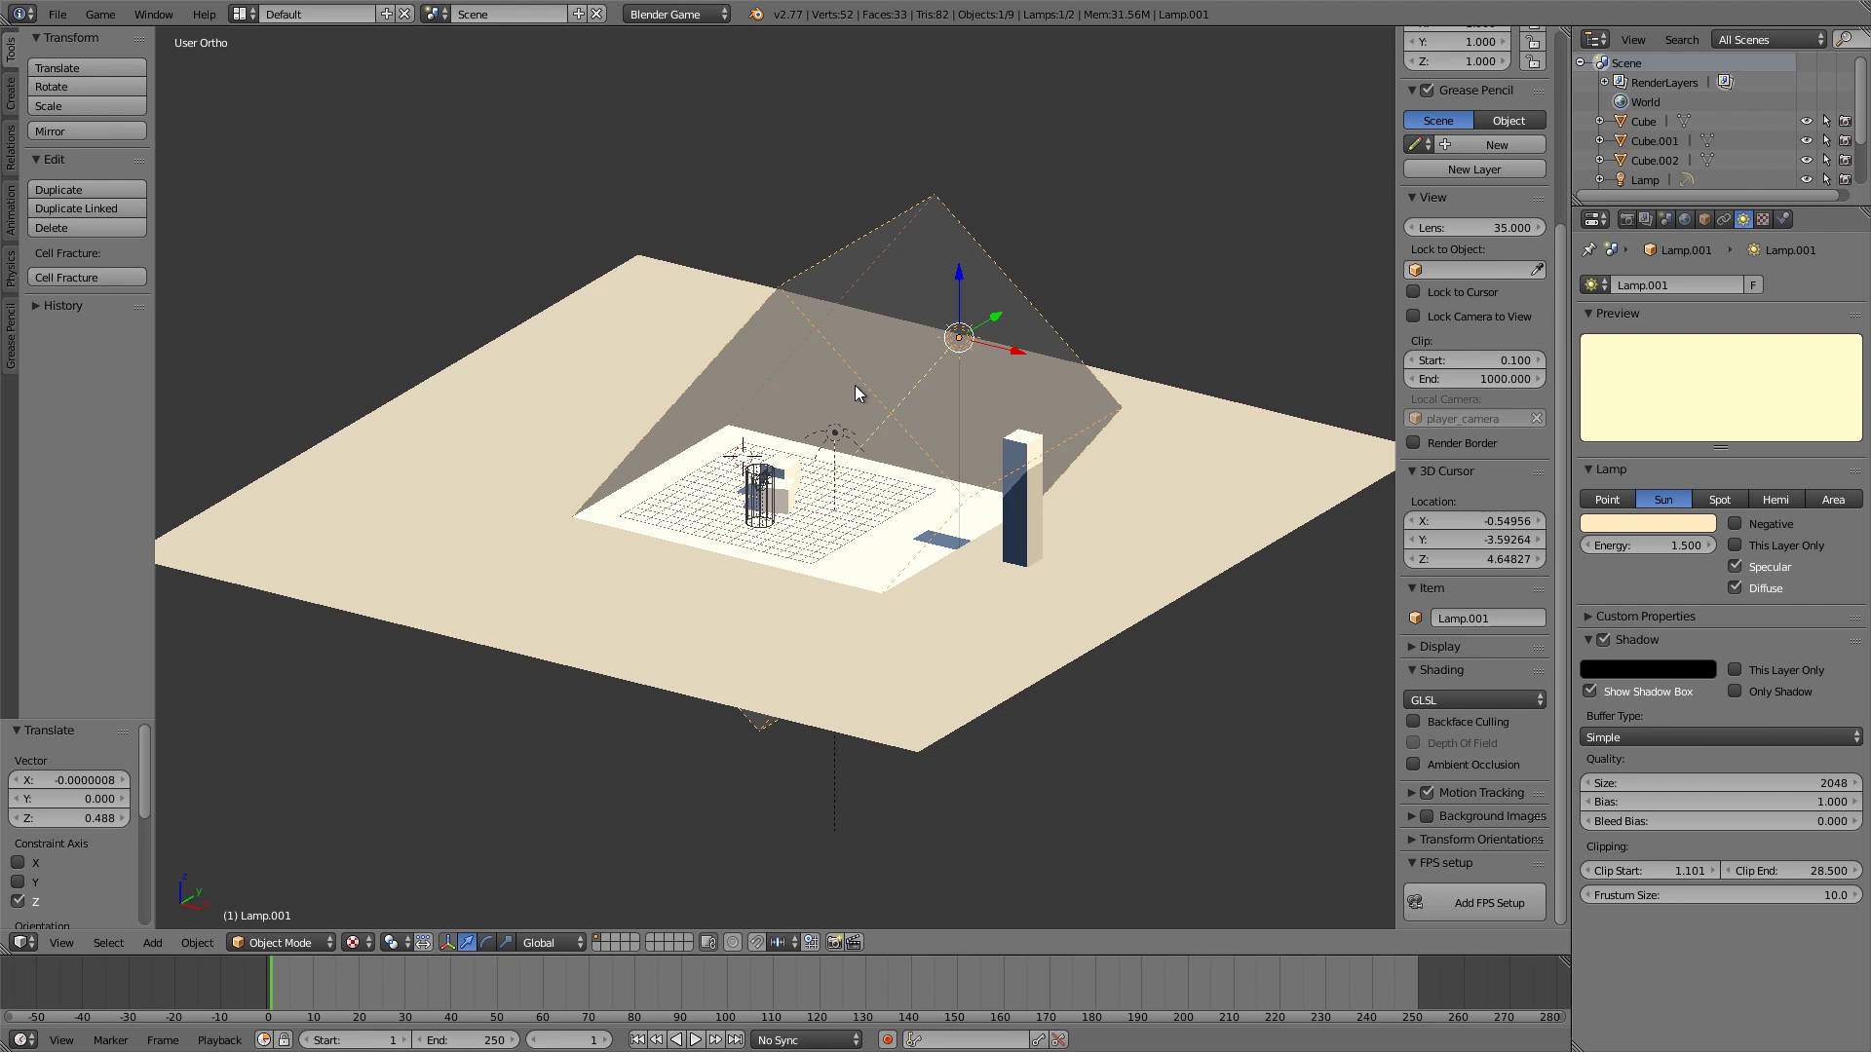
scroll(817, 608, up, 3)
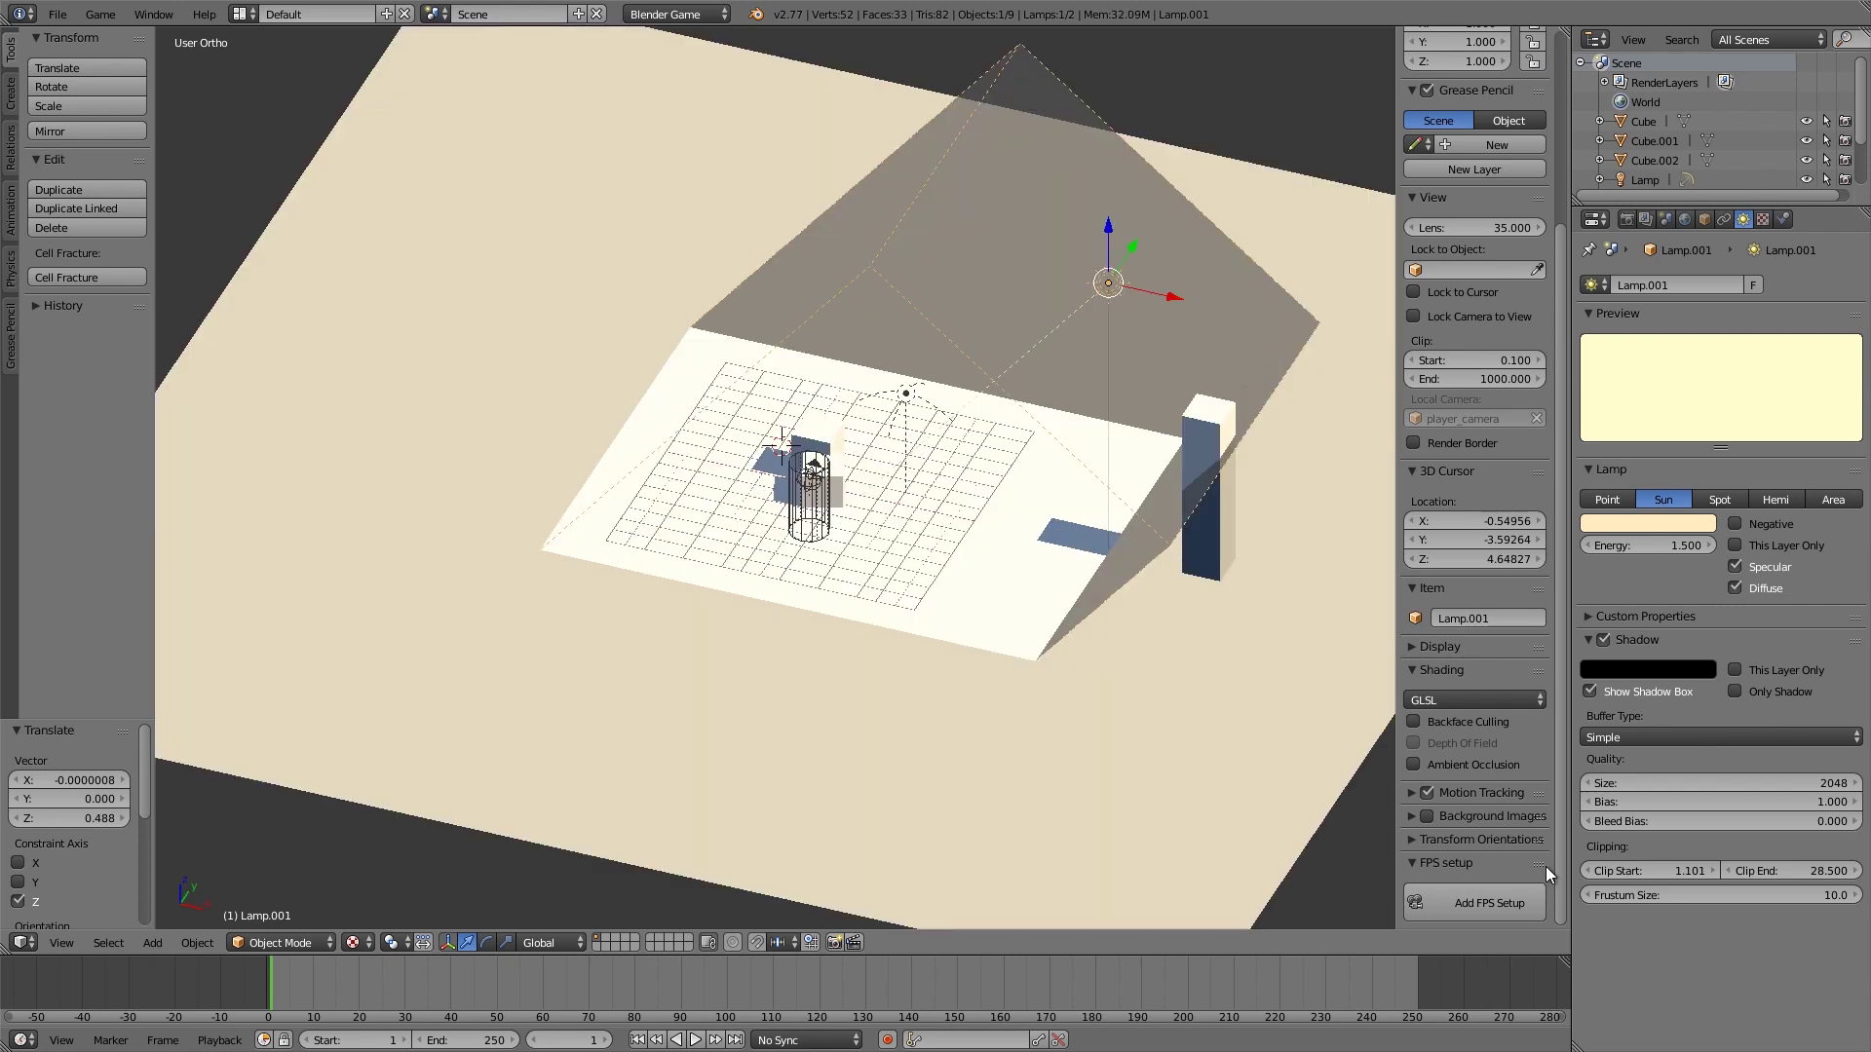
- Set the shadow frustum size to 40 and orbit to inspect the enlarged box
click(1684, 893)
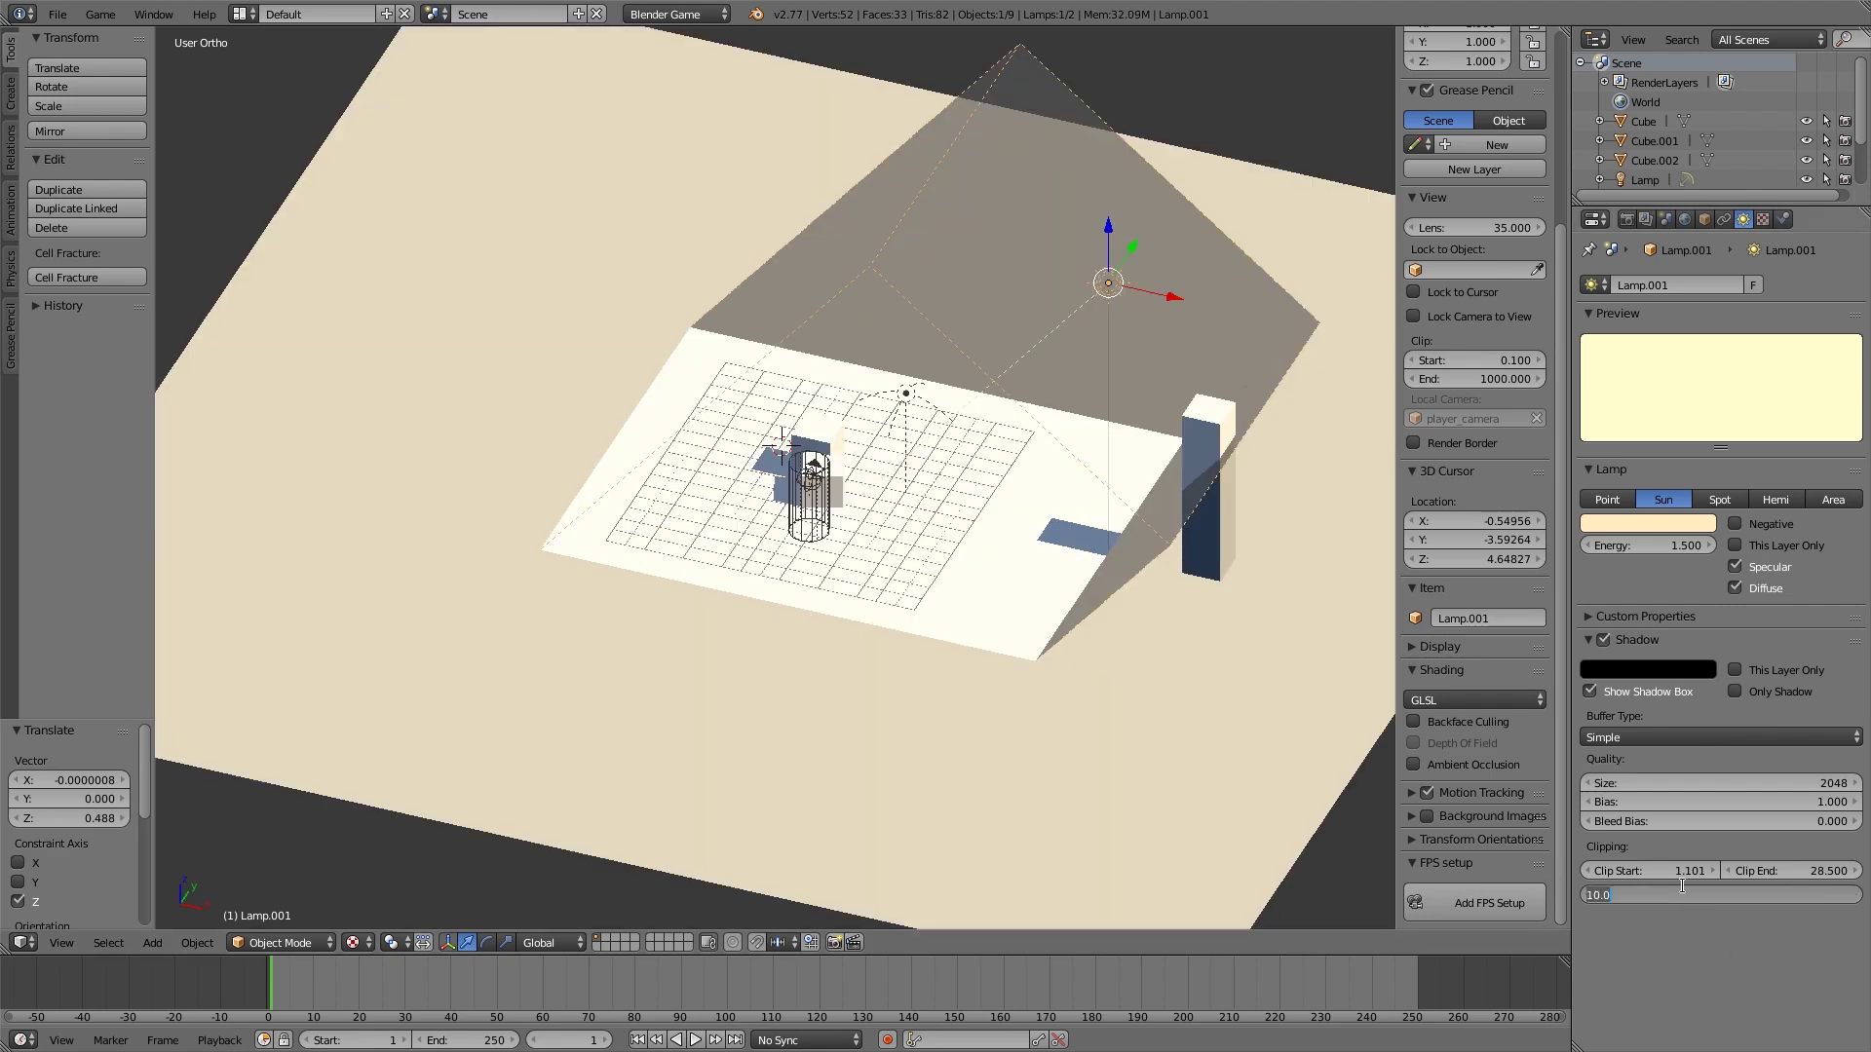
text(40)
key(Return)
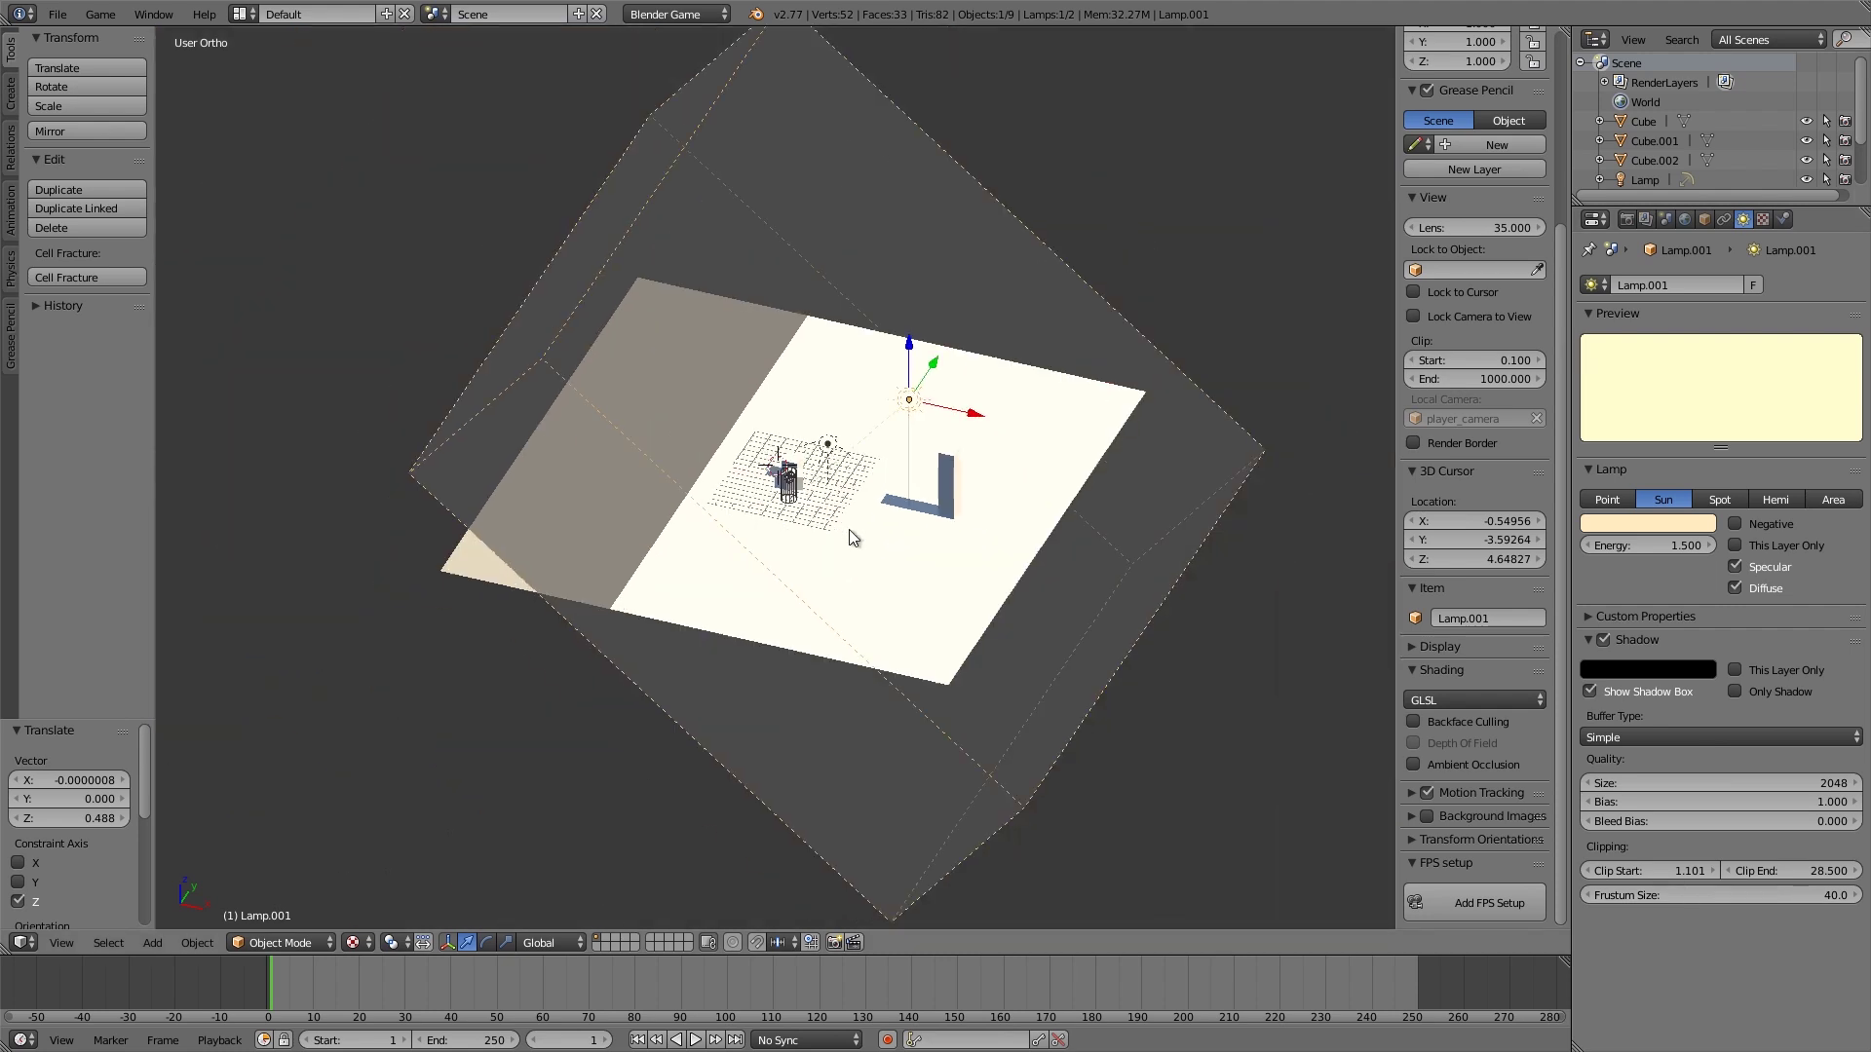
middle_drag(850, 530, 756, 497)
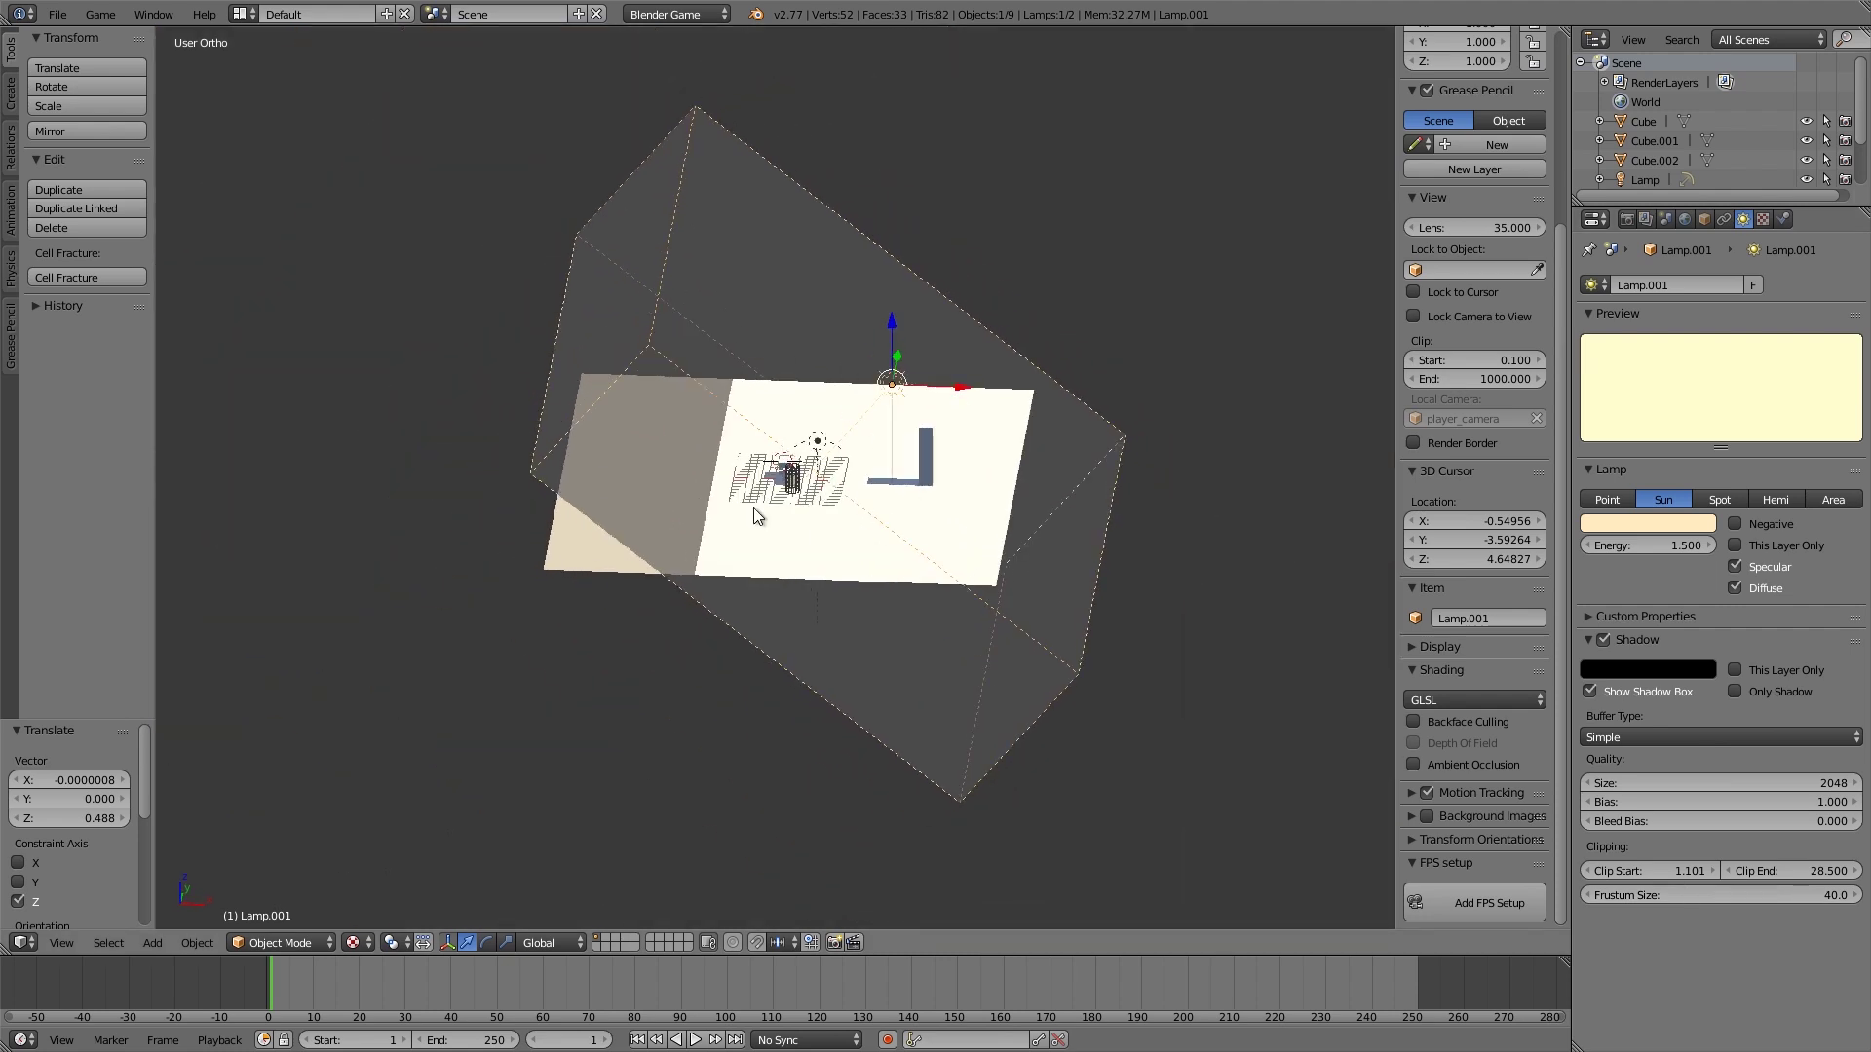
scroll(792, 521, up, 8)
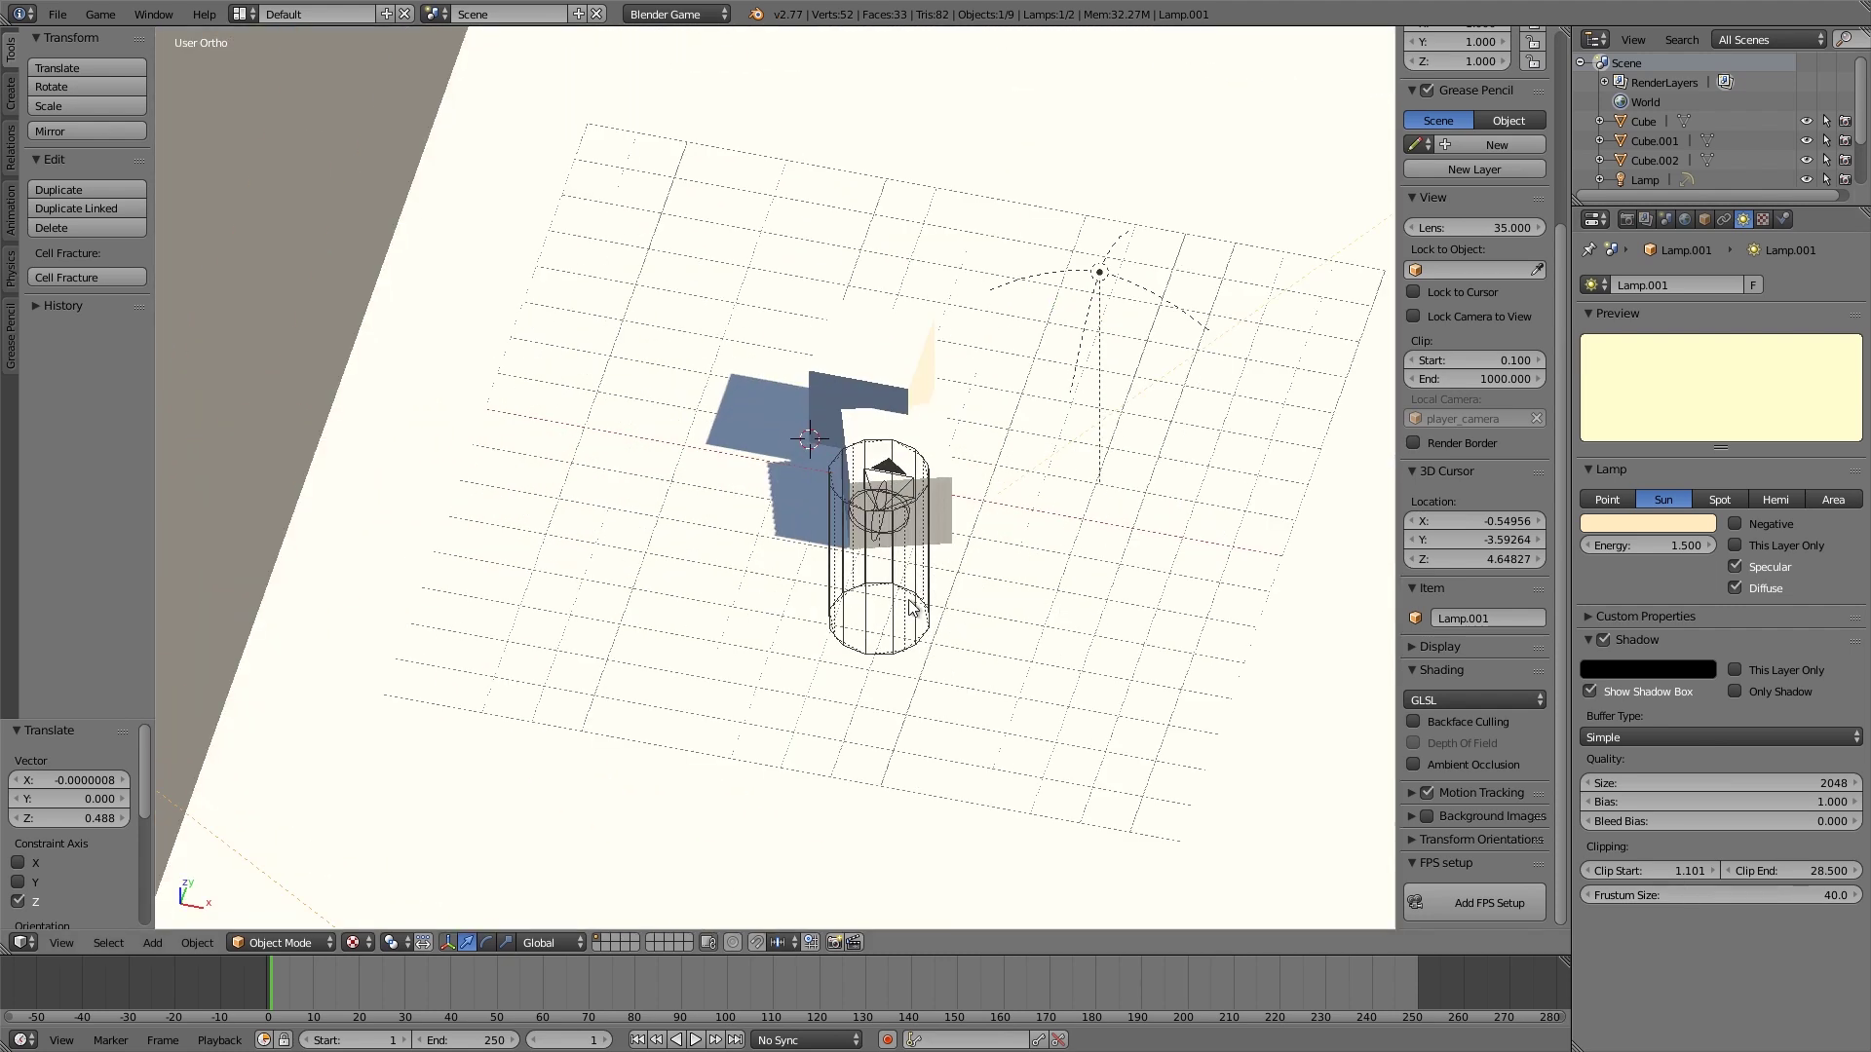
scroll(819, 588, up, 6)
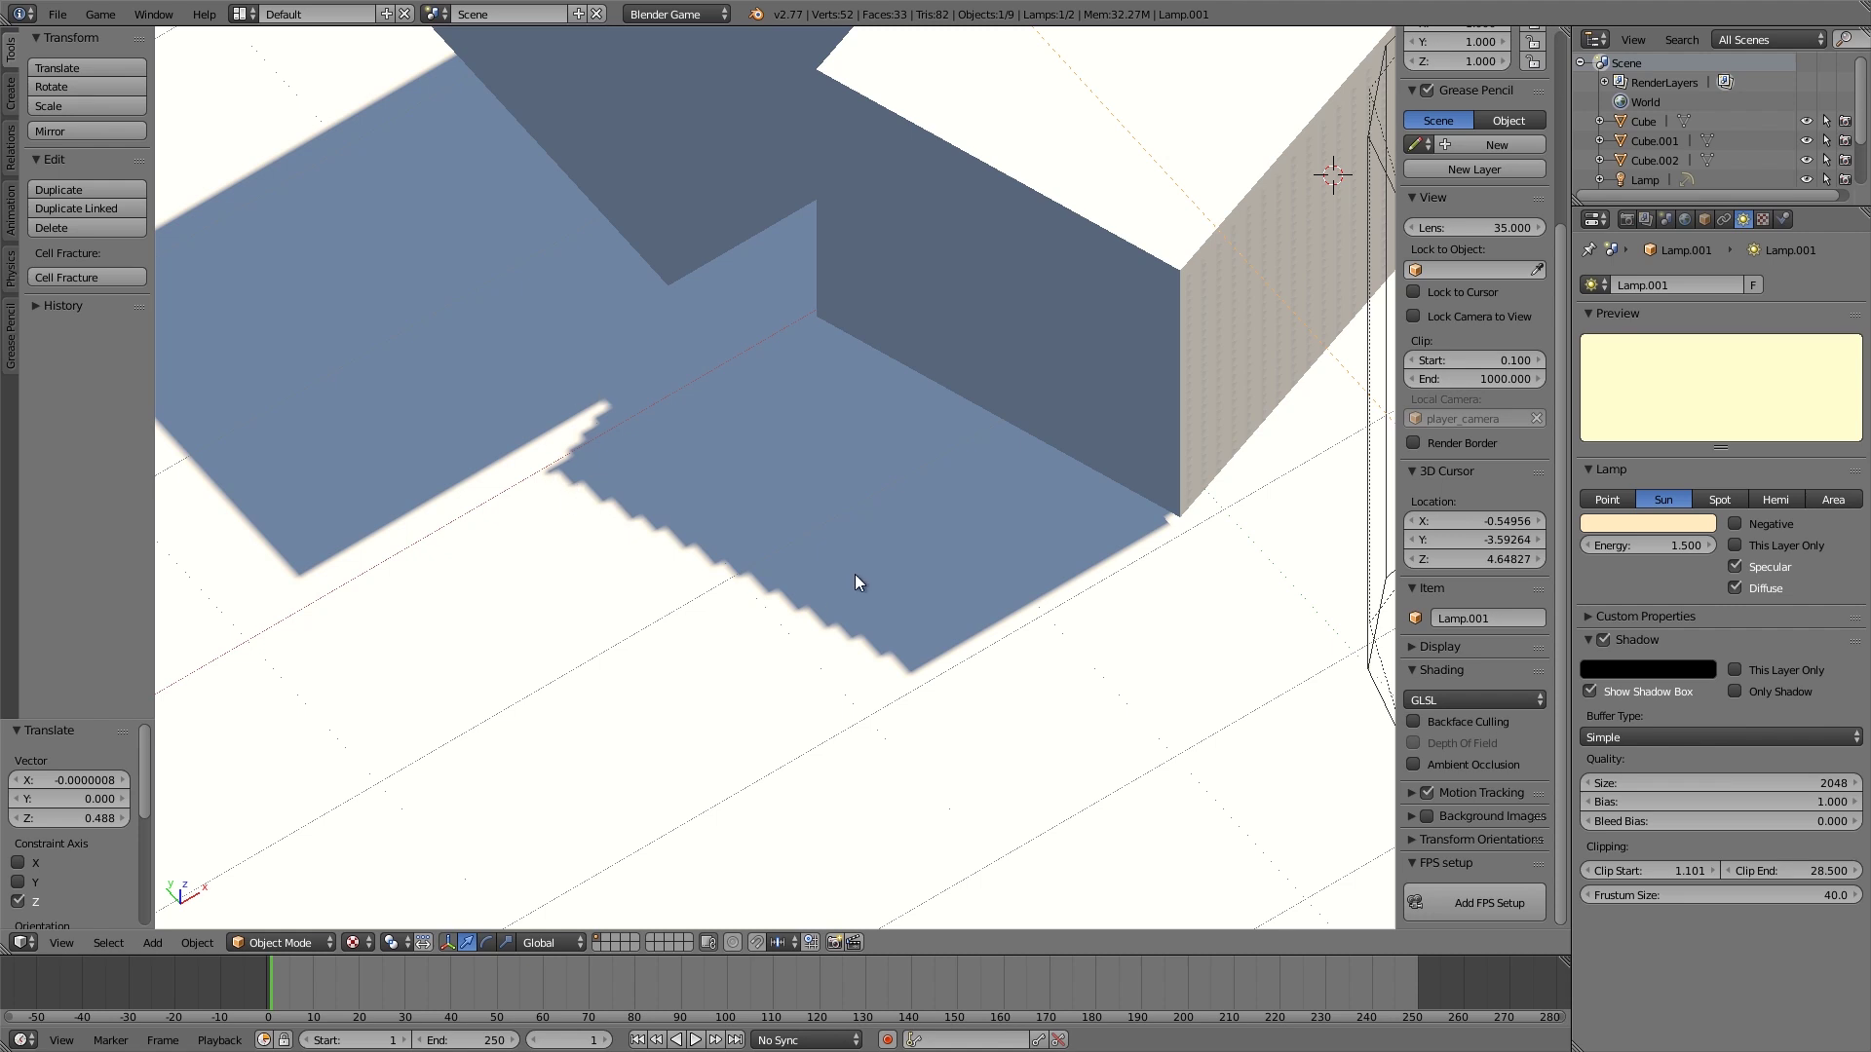
scroll(848, 577, down, 8)
- Try a frustum size of 10 in orthographic view to compare the coverage
click(1780, 895)
text(10)
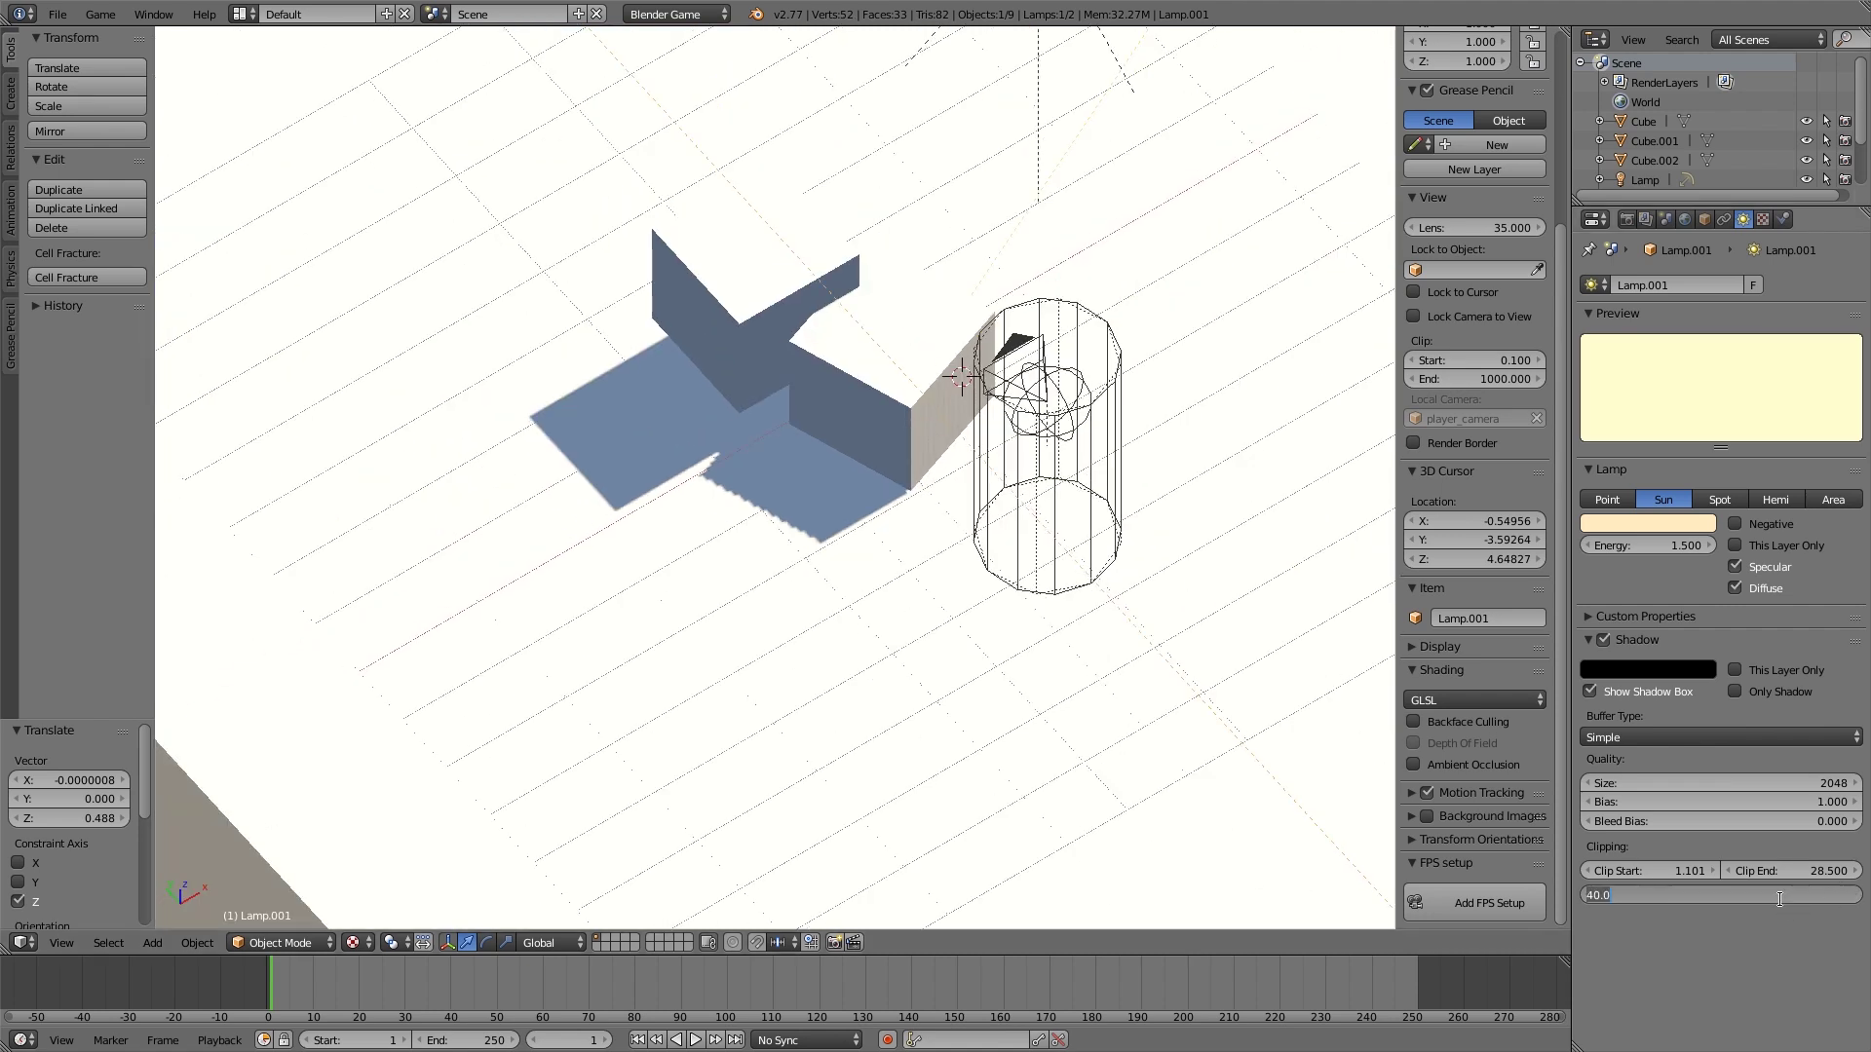
key(Return)
key(KP_5)
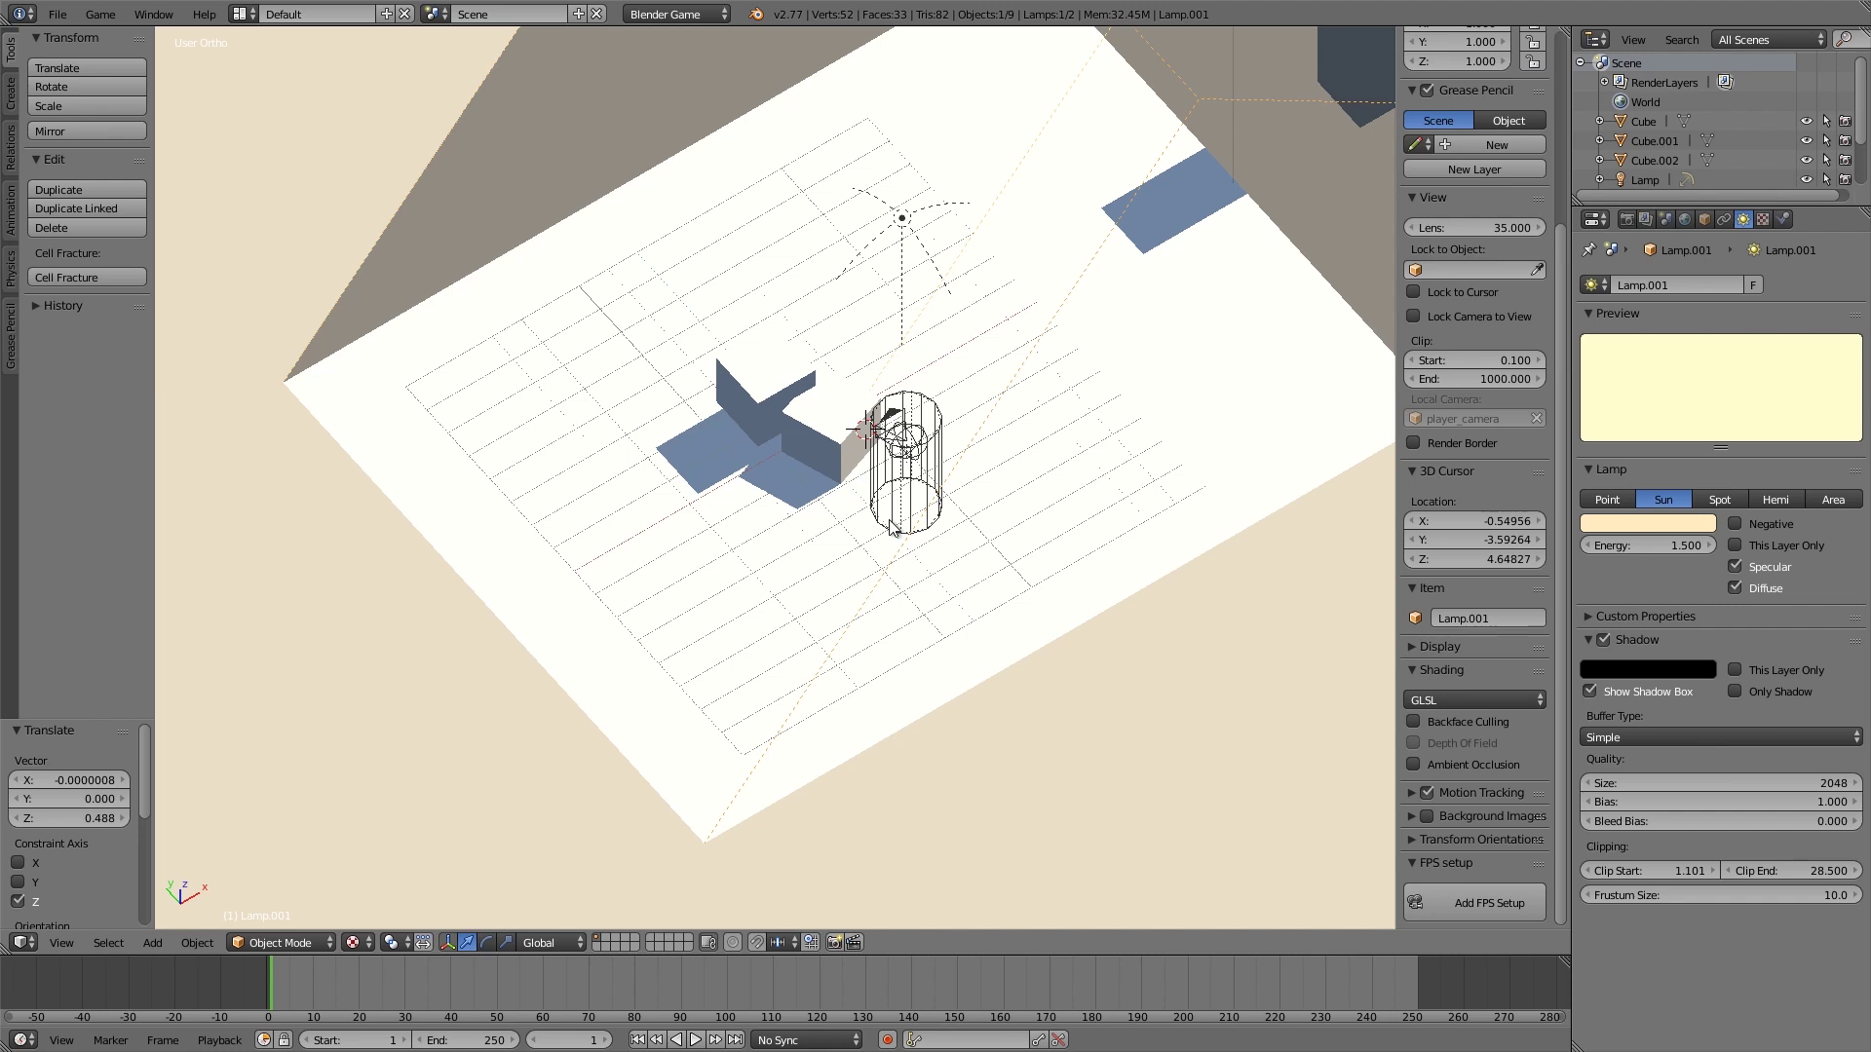
middle_drag(1173, 756, 1048, 364)
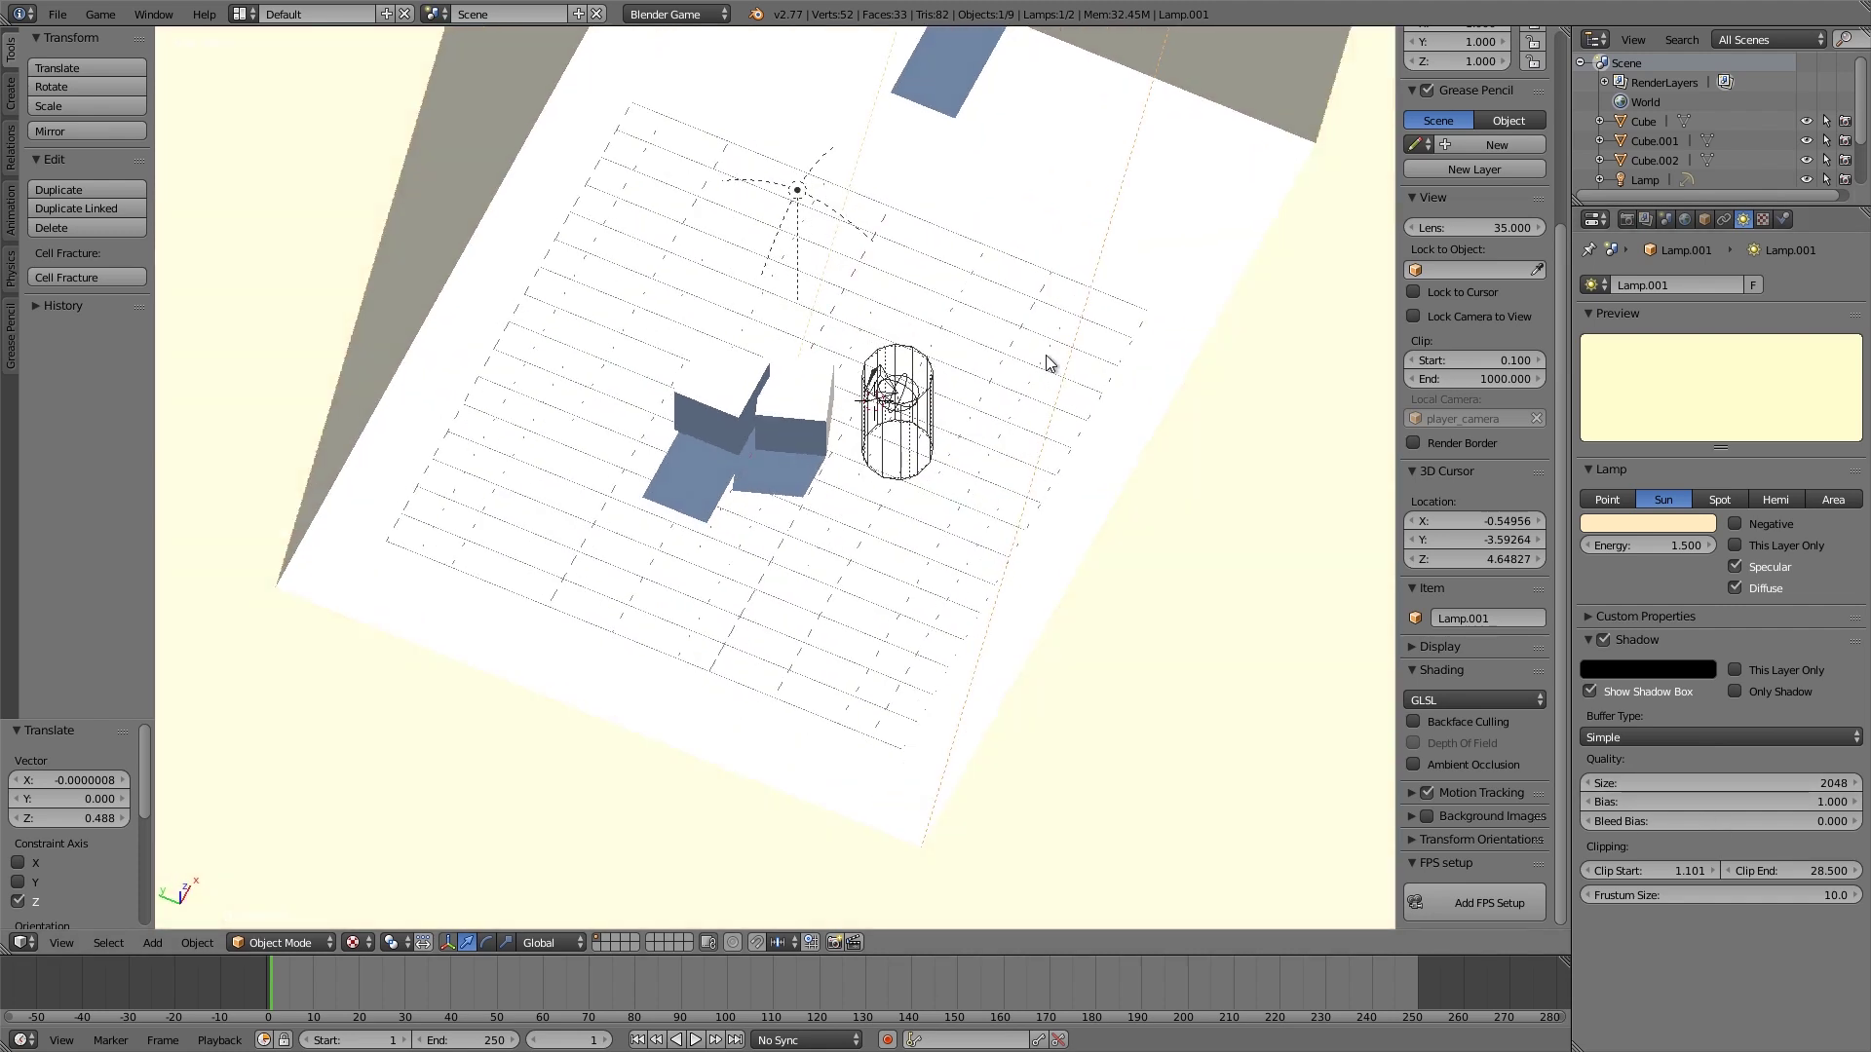
scroll(793, 556, up, 6)
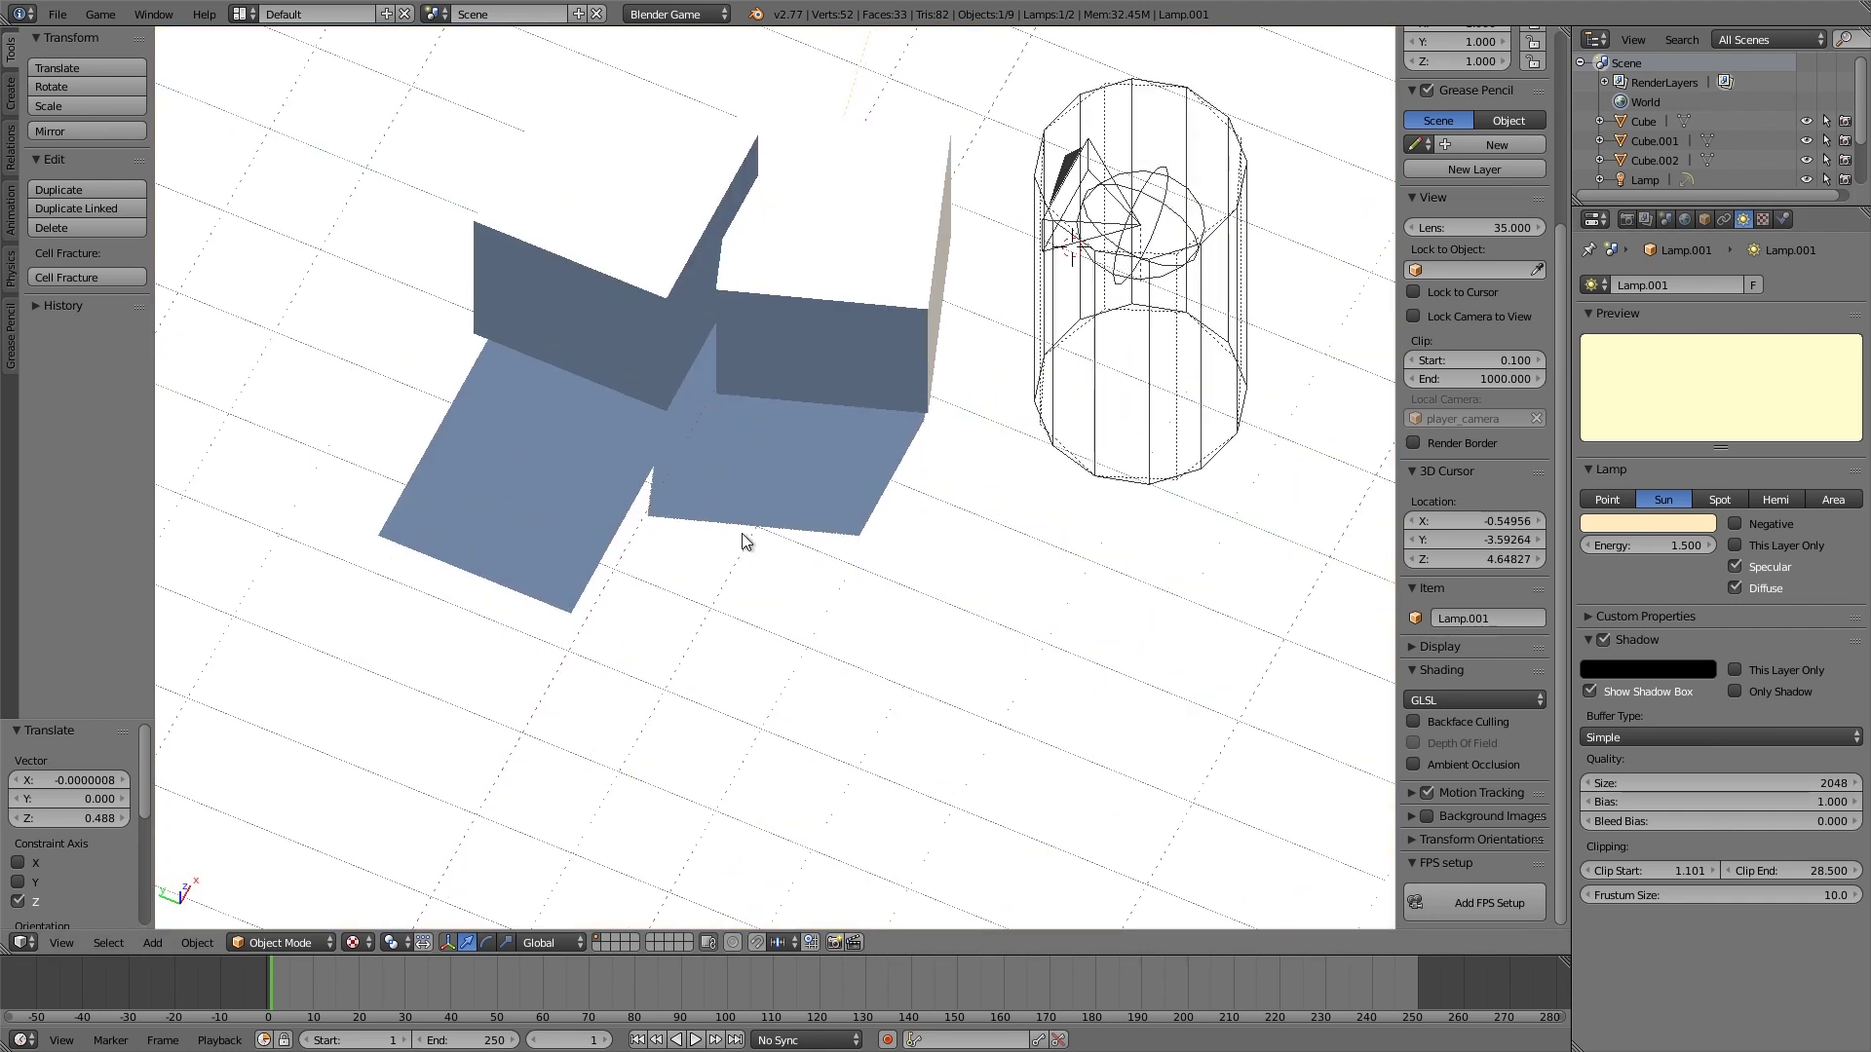
scroll(882, 605, down, 4)
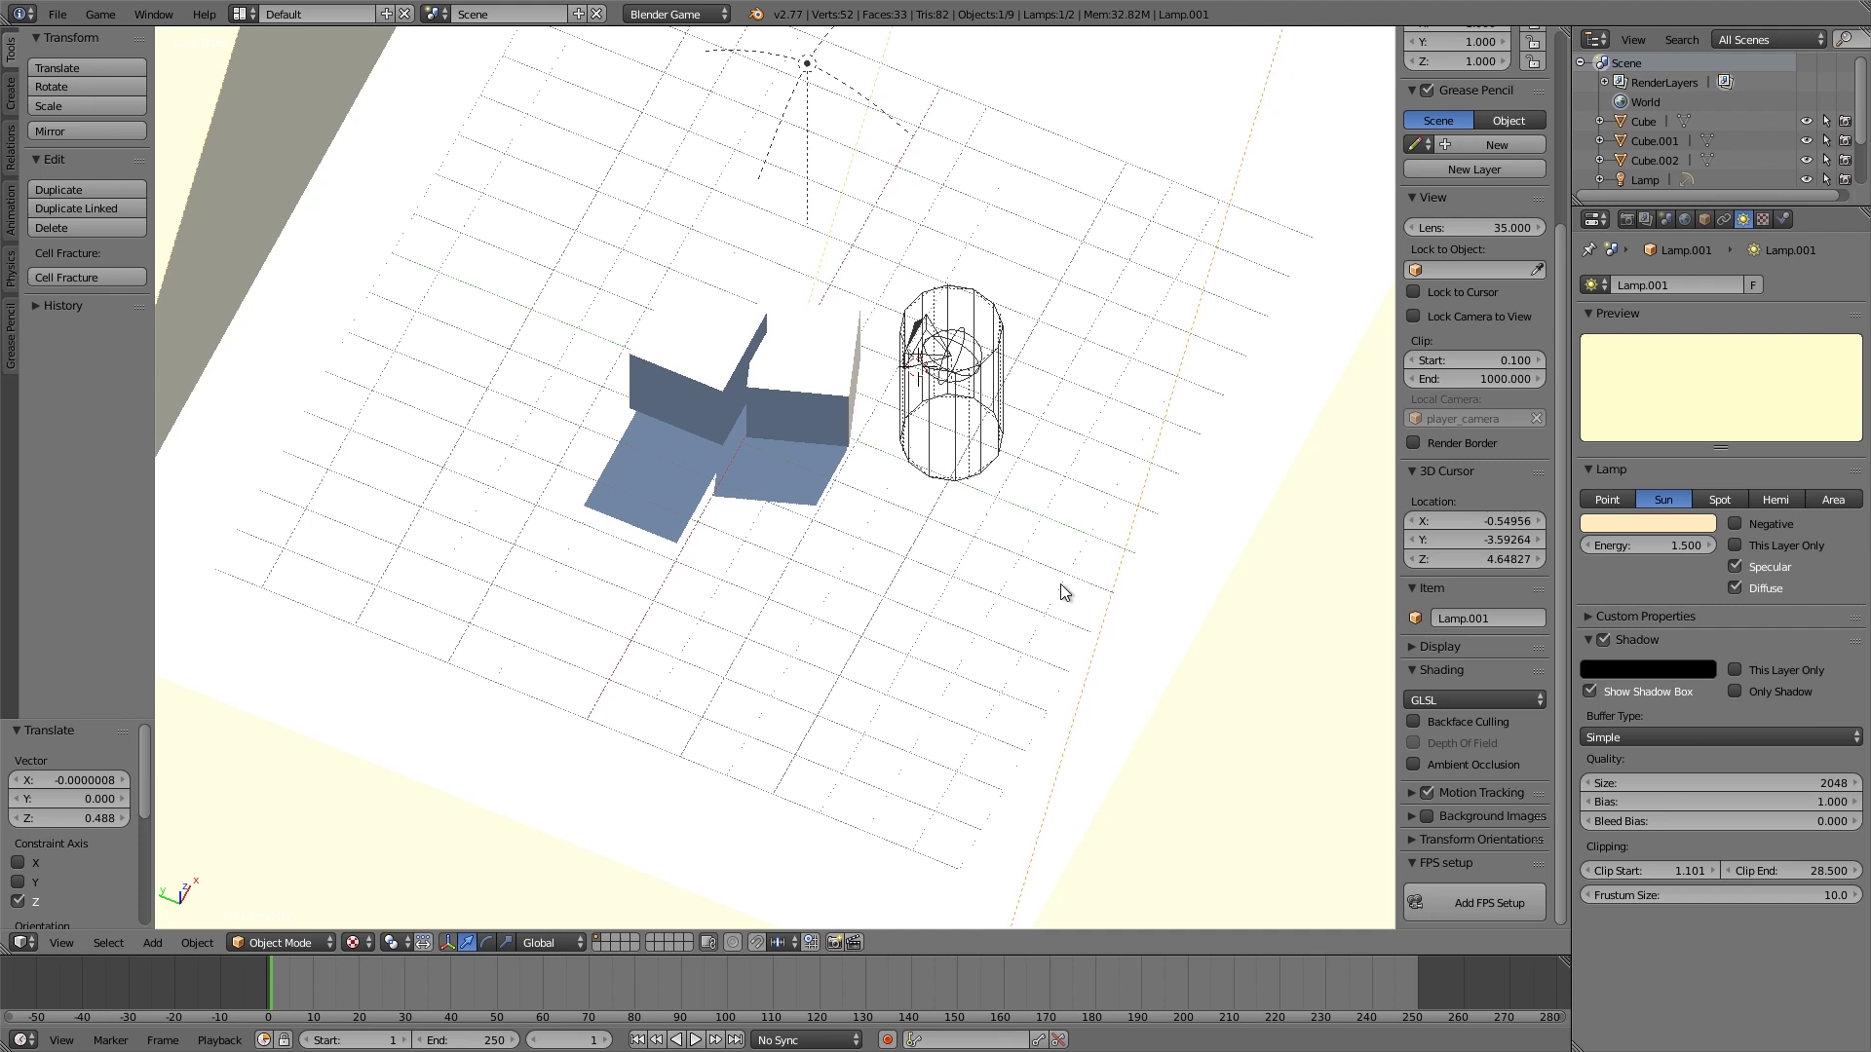
scroll(1061, 589, up, 1)
- Restore frustum size 40 and view the scene along the sun lamp's direction
click(1684, 895)
text(40)
key(Return)
scroll(877, 516, down, 4)
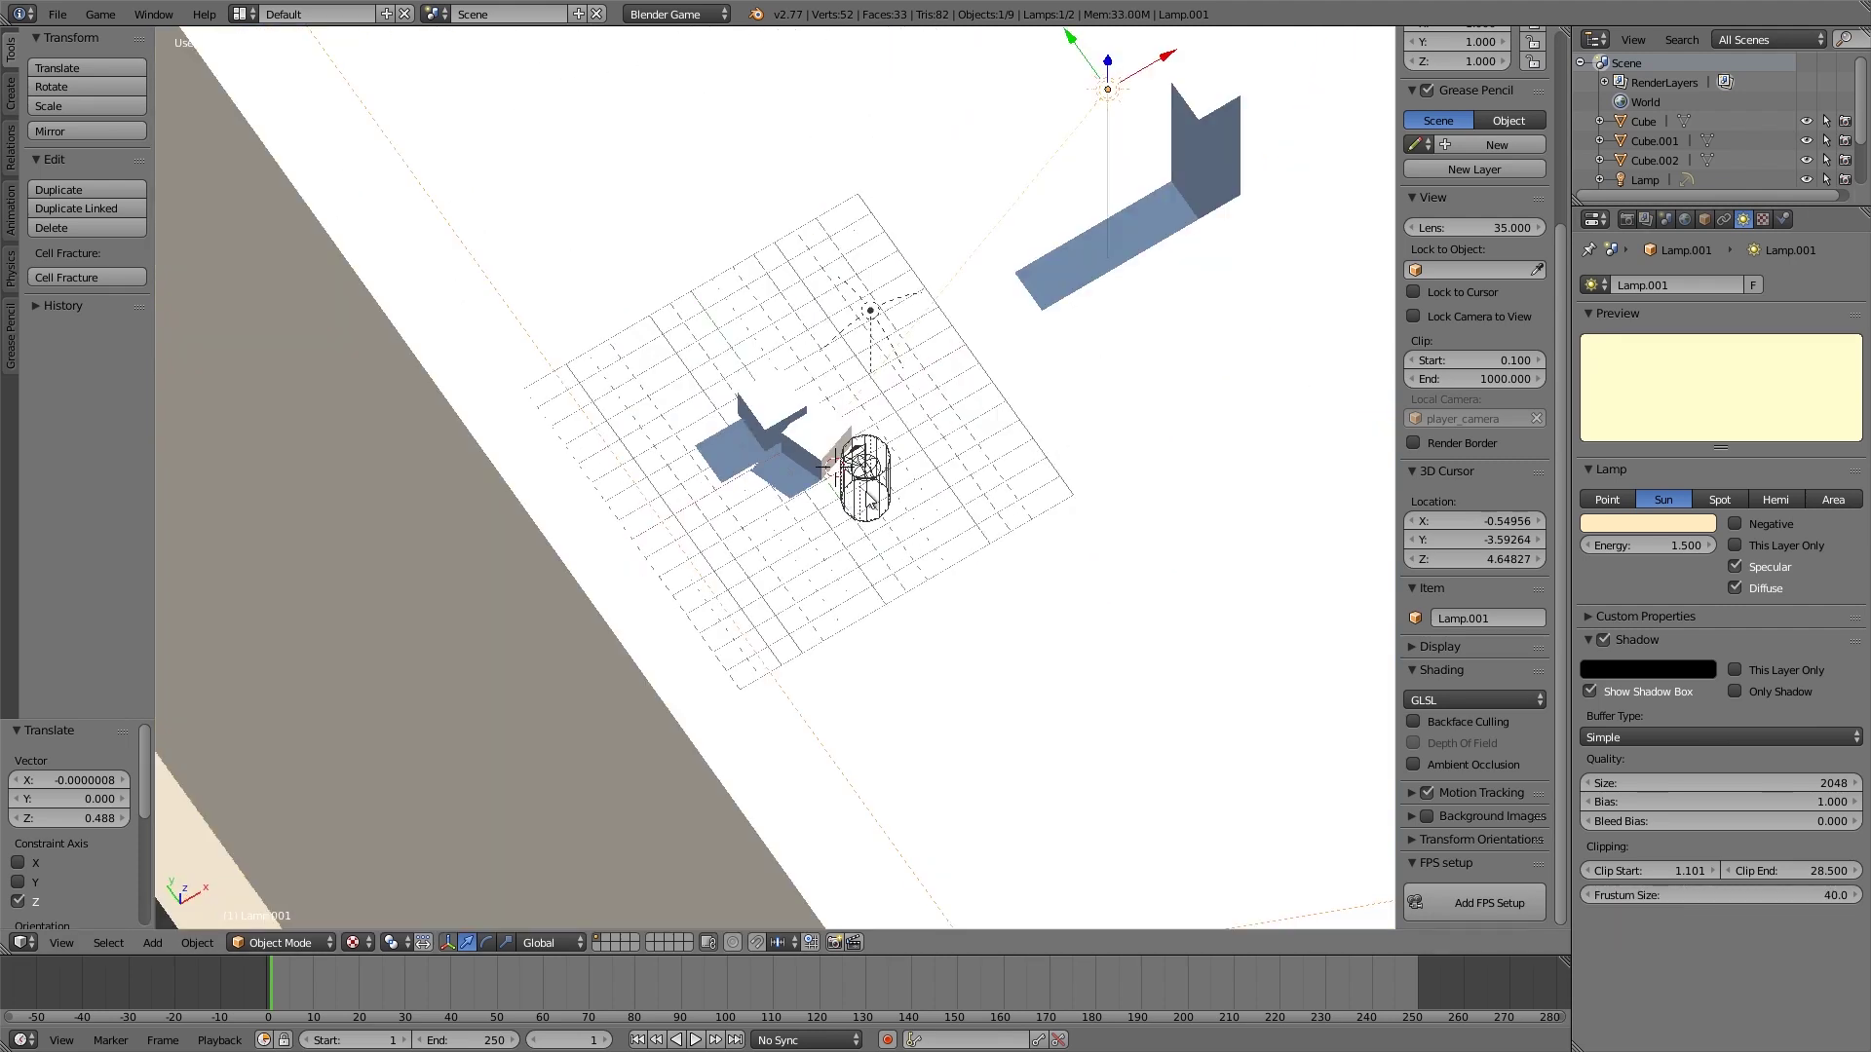
scroll(879, 517, up, 7)
scroll(870, 629, up, 5)
scroll(873, 629, down, 2)
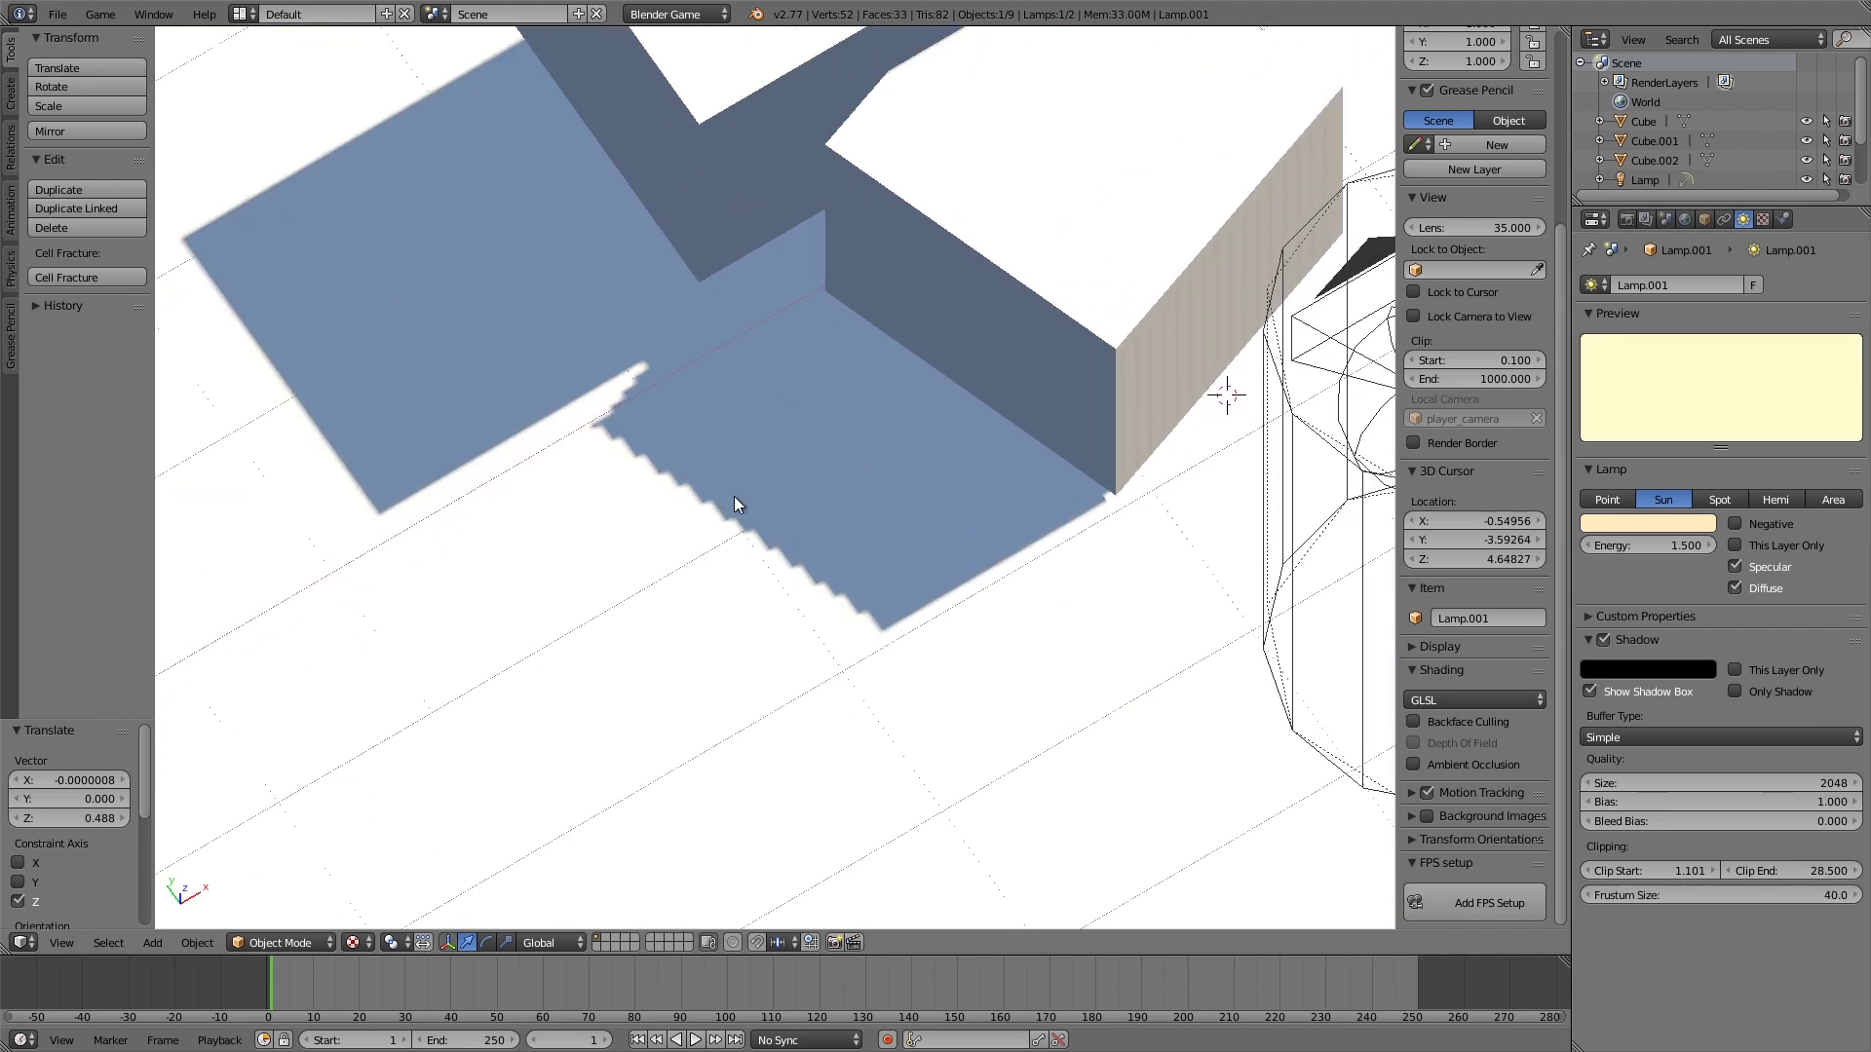
key(KP_5)
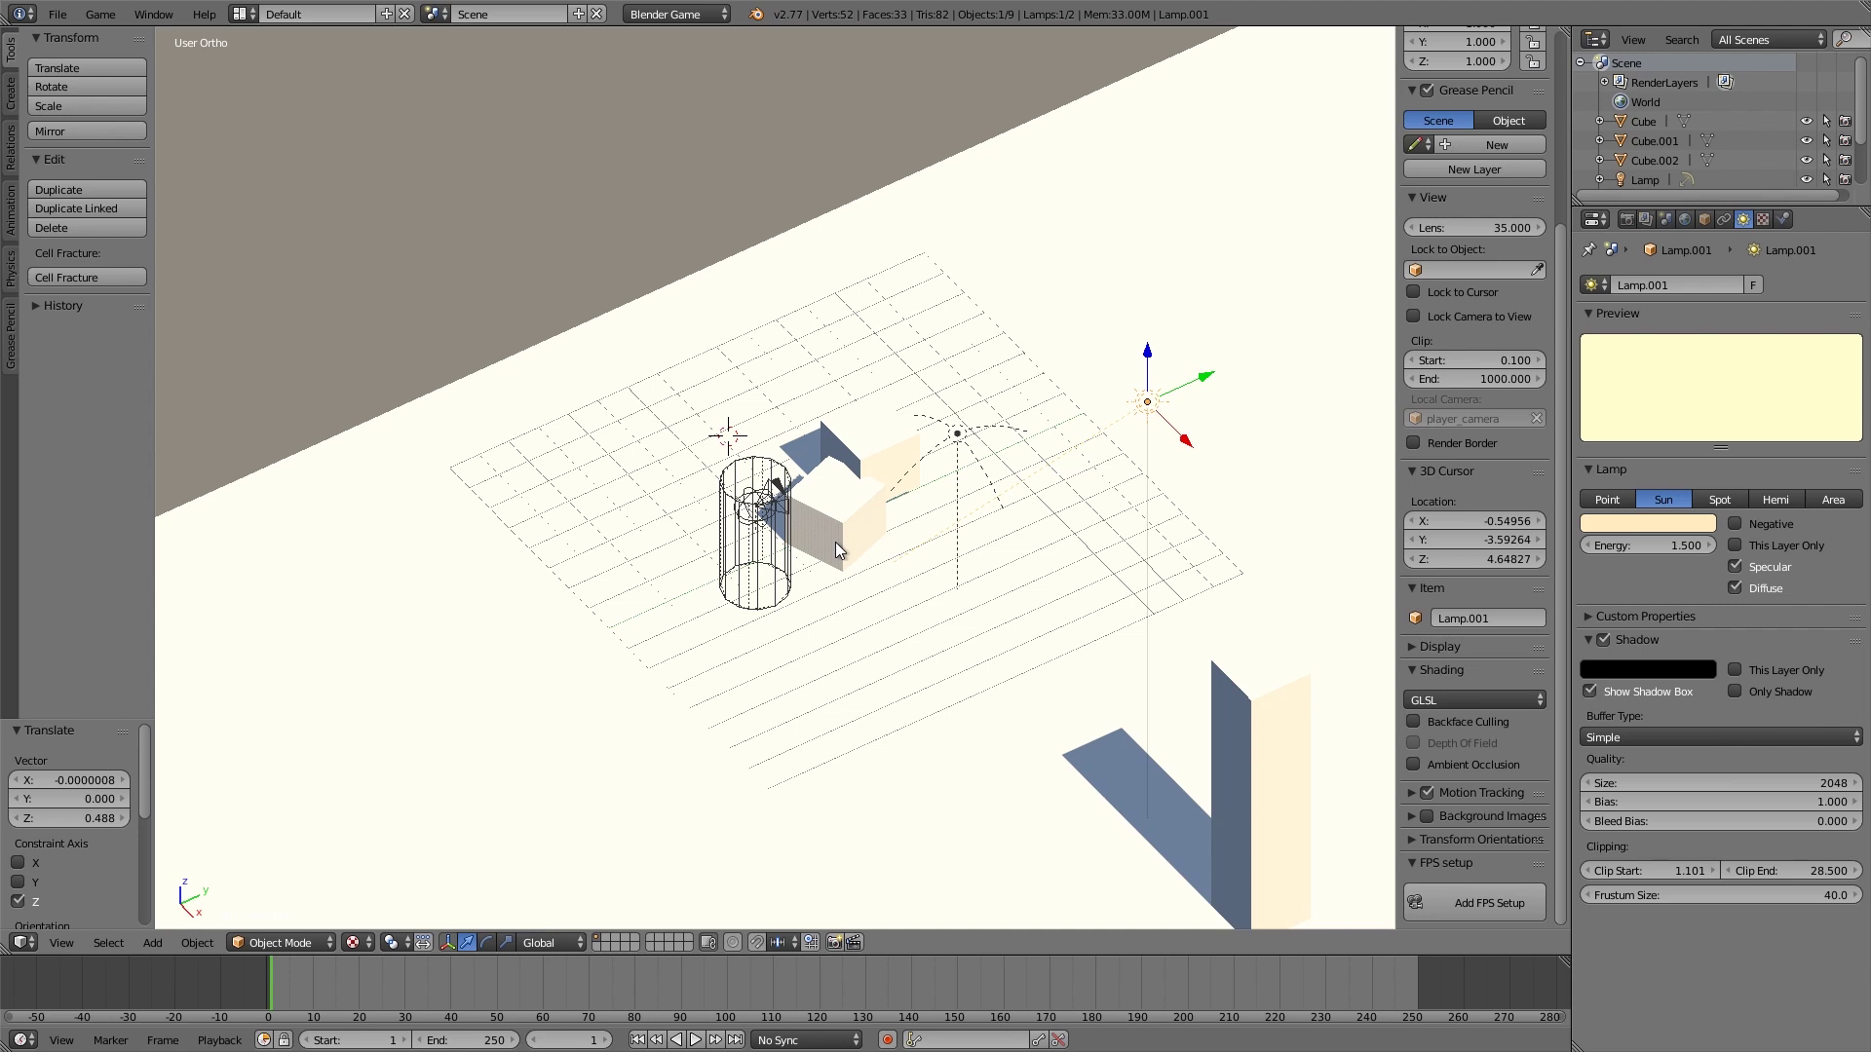
key(shift+KP_1)
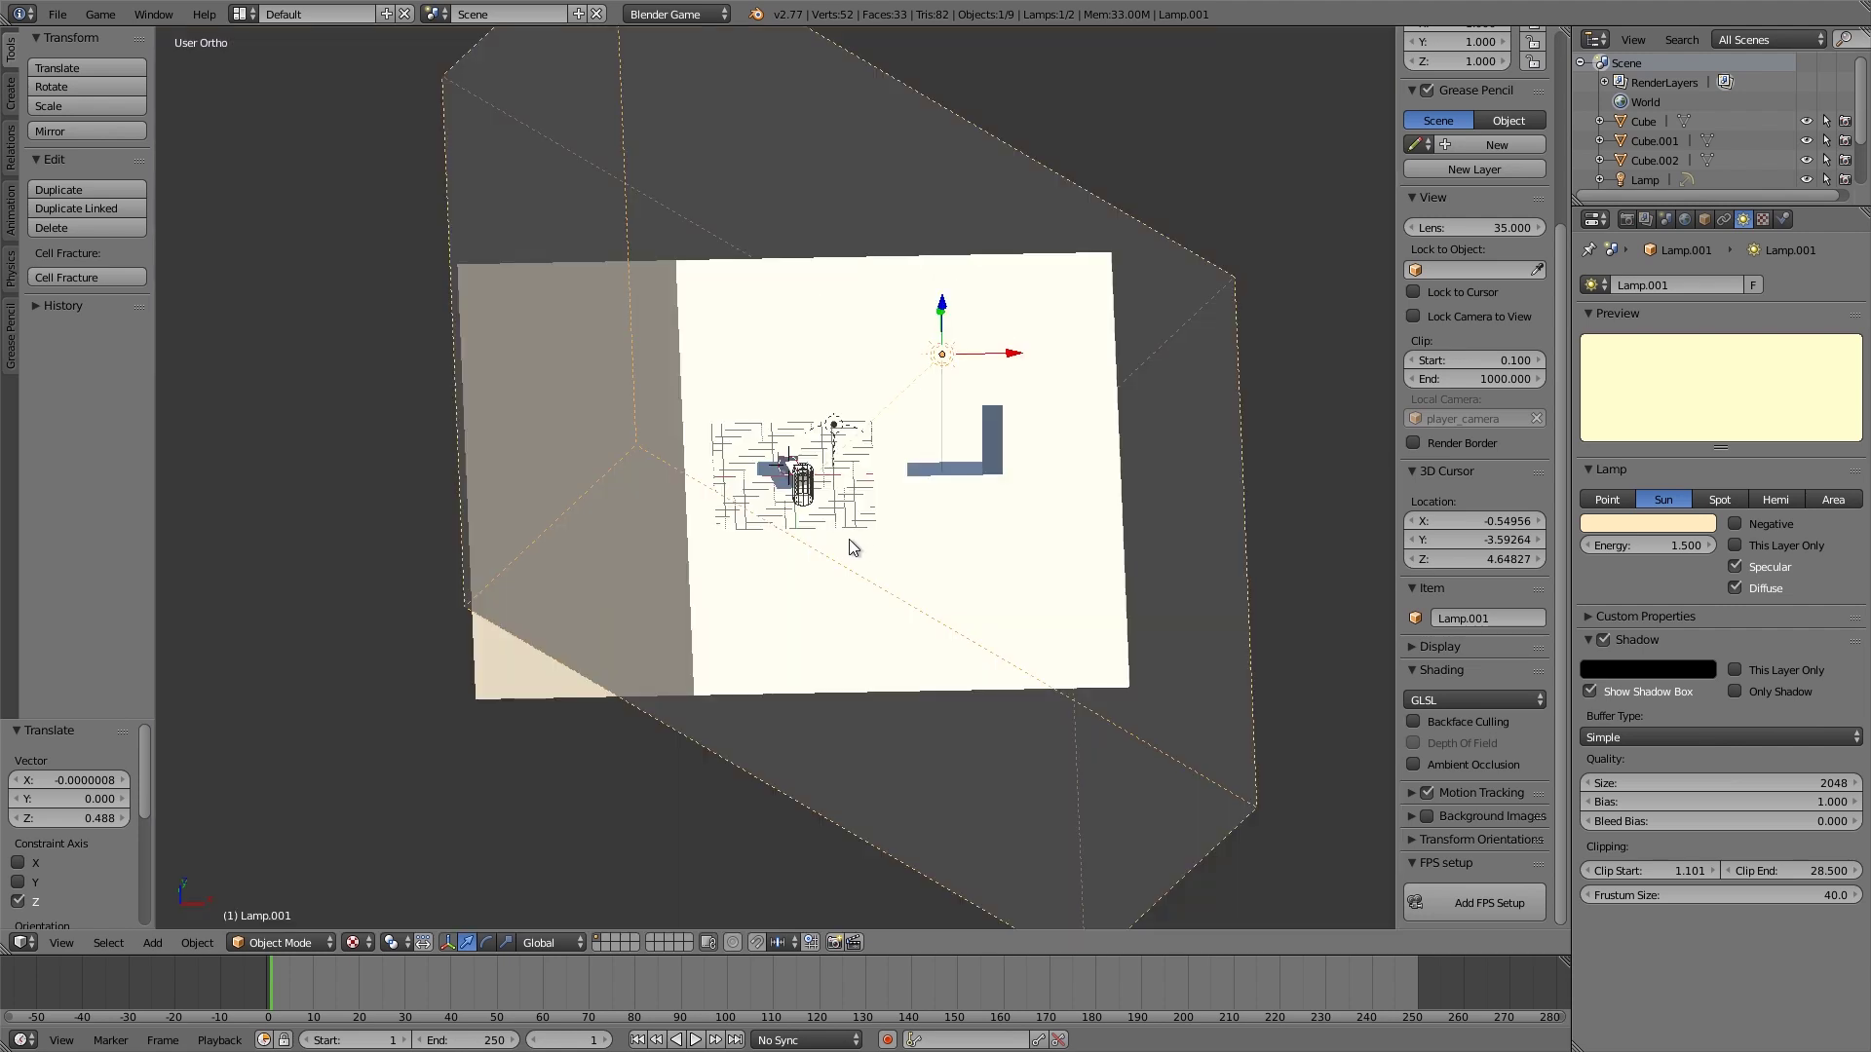
- Hide the sidebar and orbit around the floor to inspect the shadow box
middle_drag(1226, 812, 1077, 493)
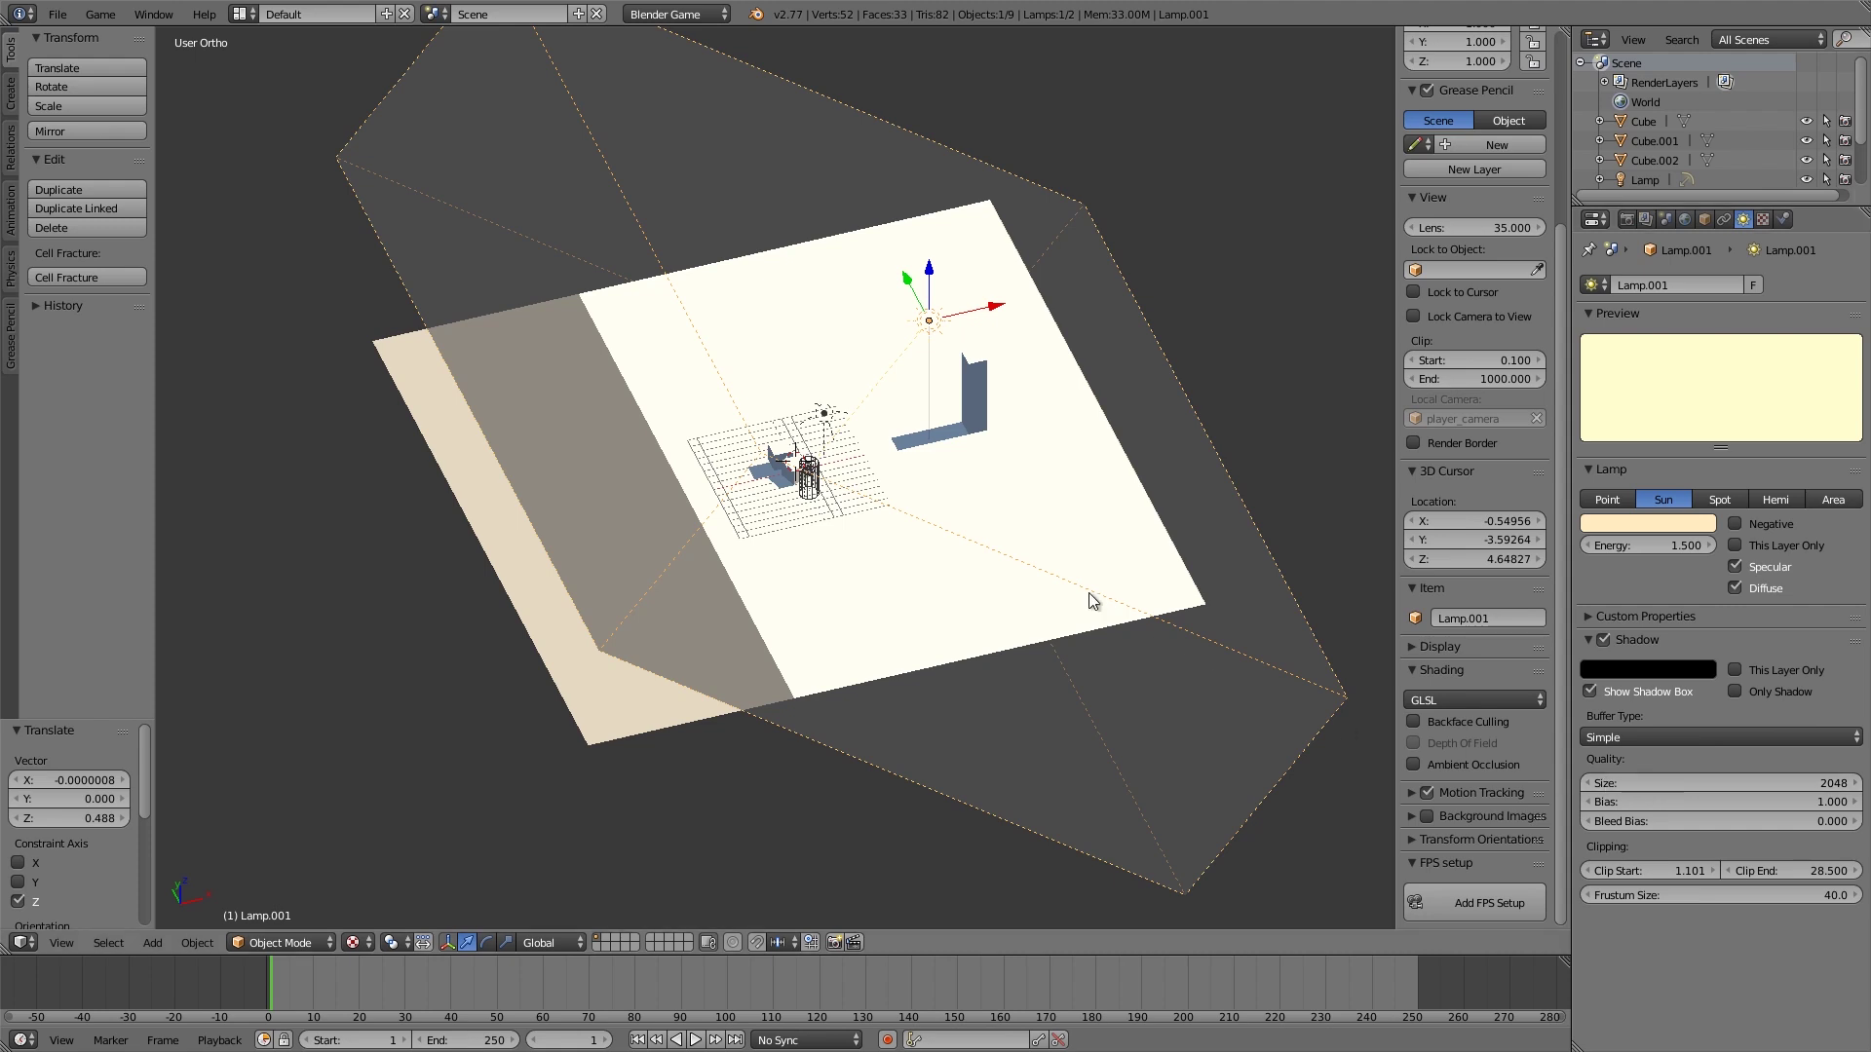
key(n)
middle_drag(1089, 593, 916, 691)
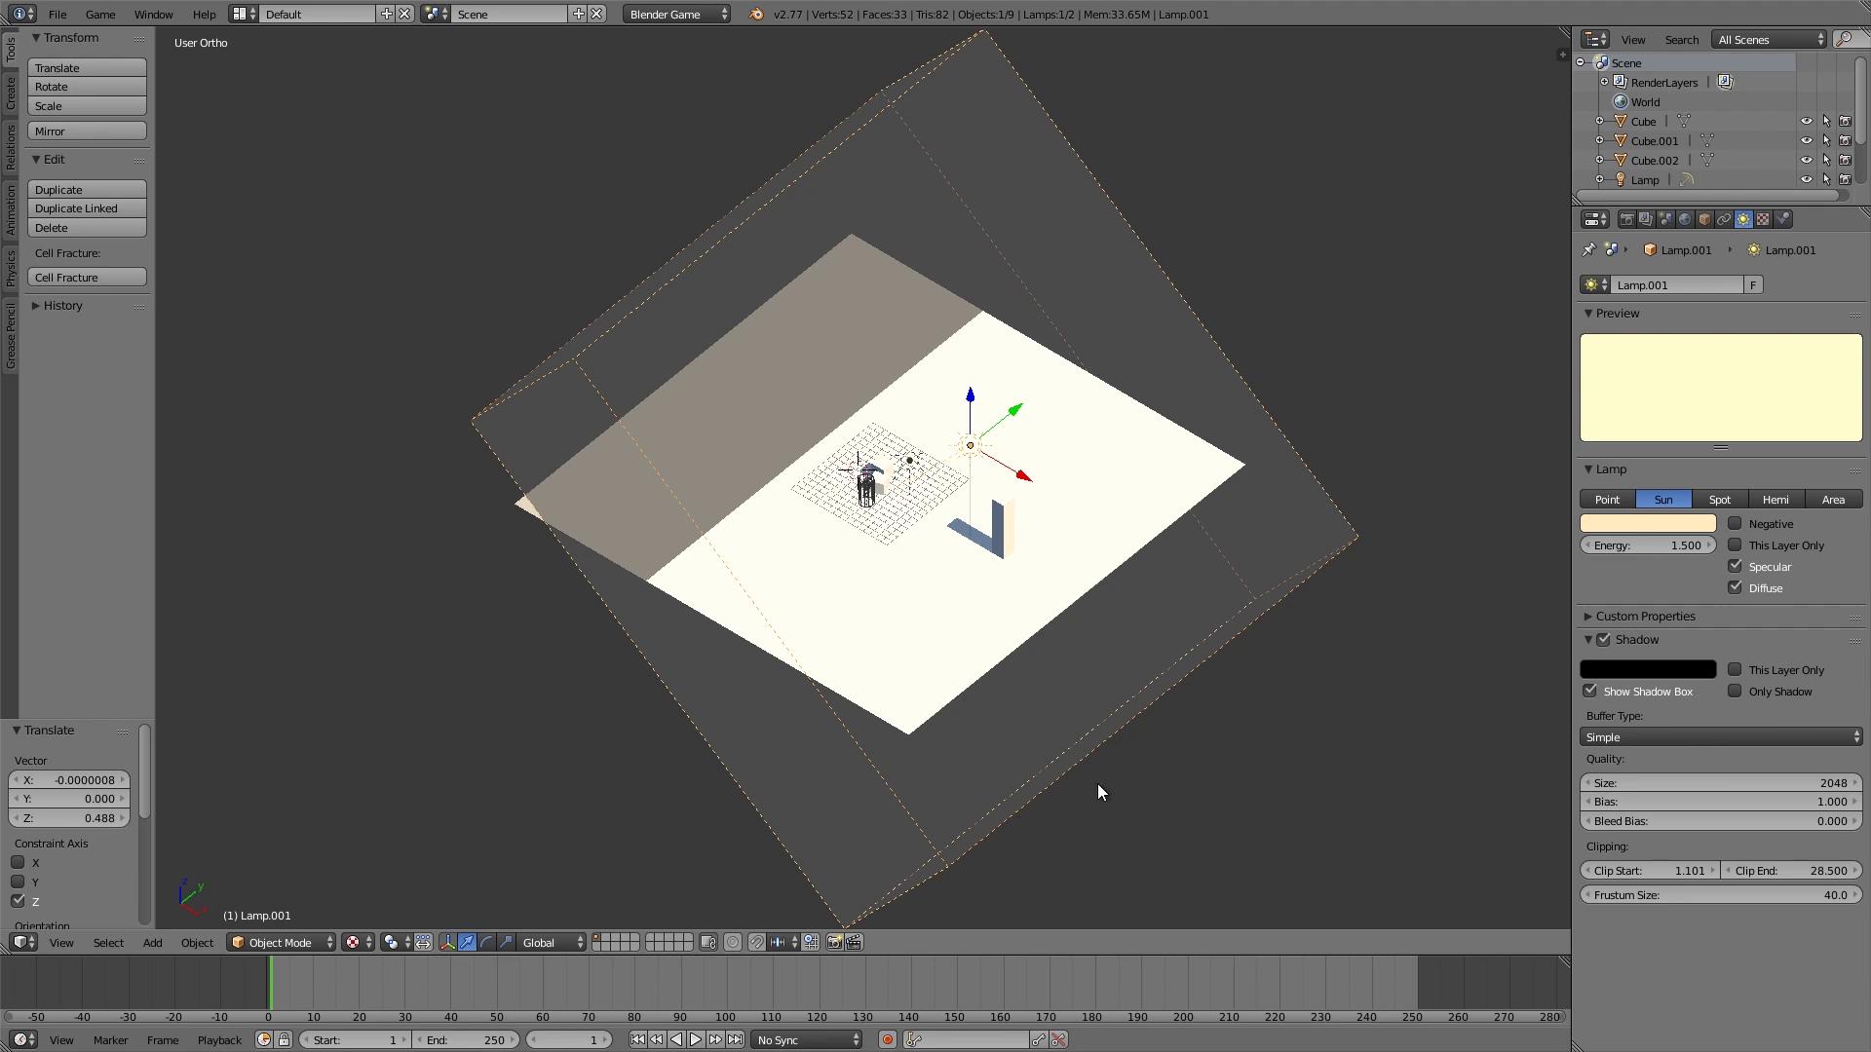
scroll(1097, 783, down, 3)
middle_drag(1019, 425, 896, 546)
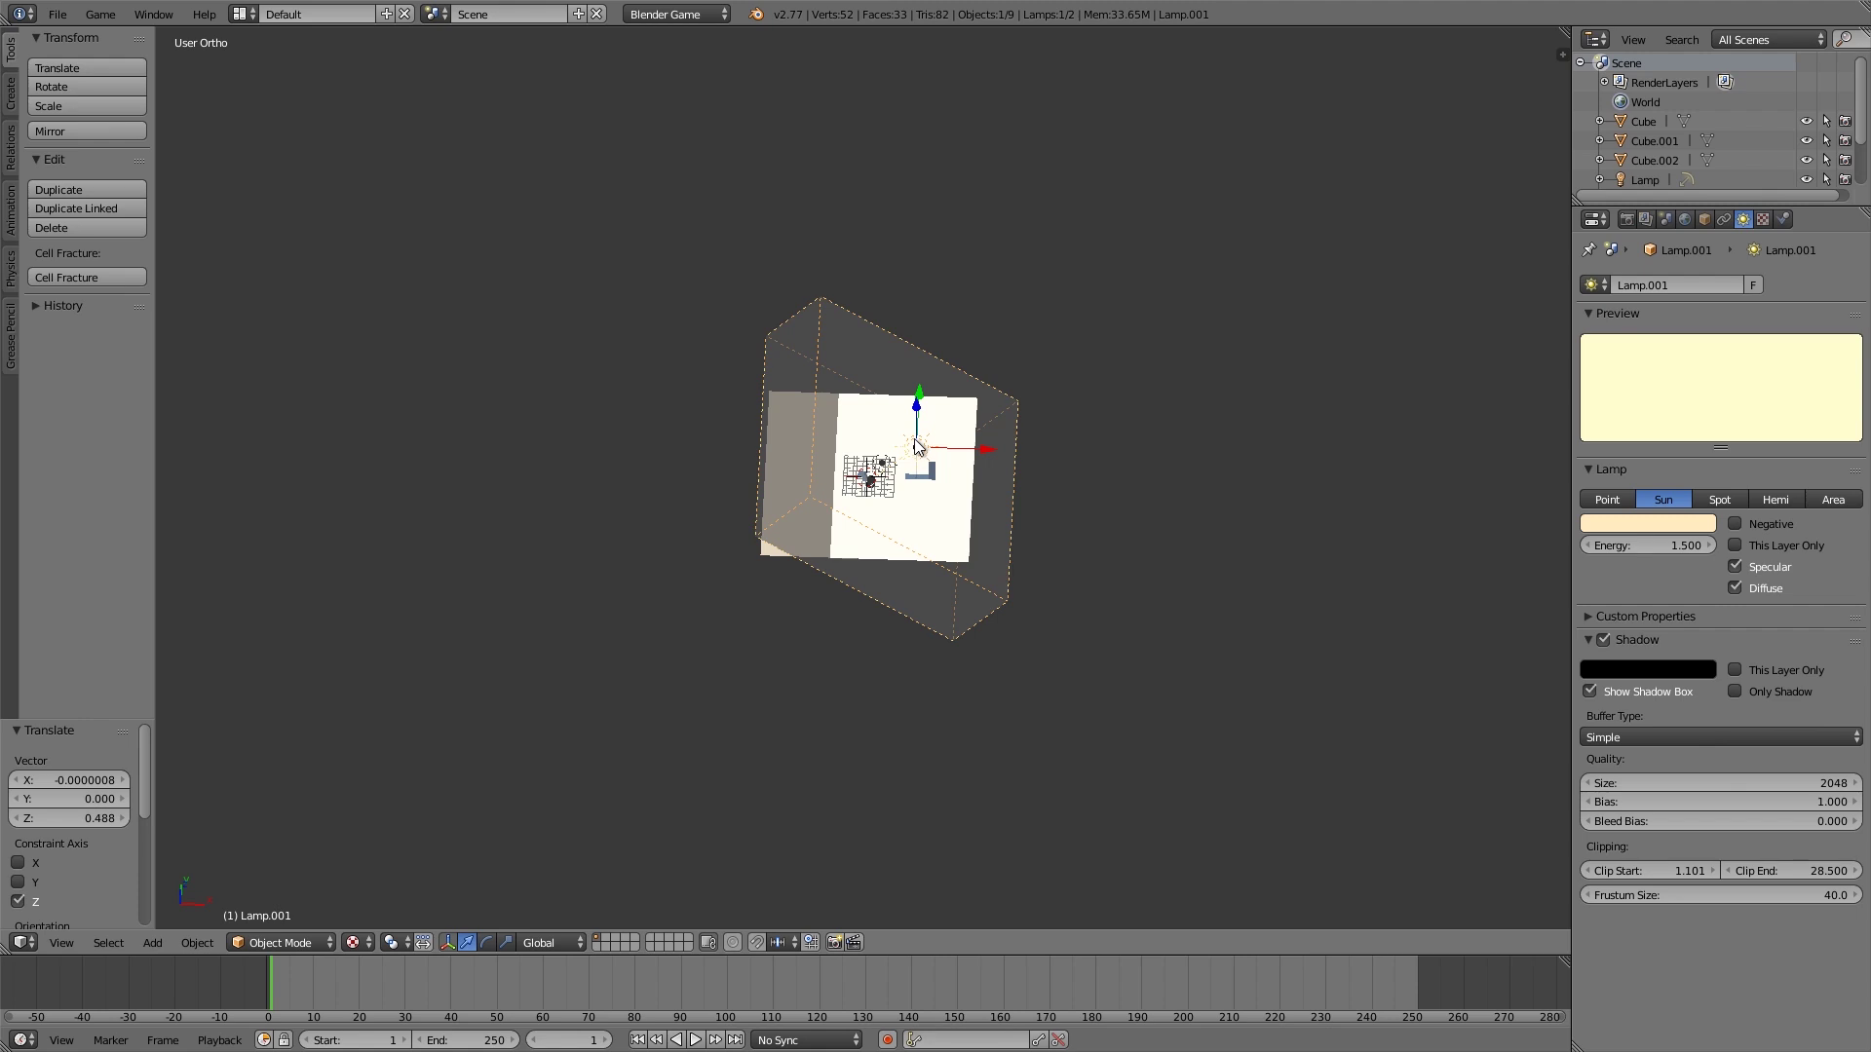
scroll(1107, 648, up, 4)
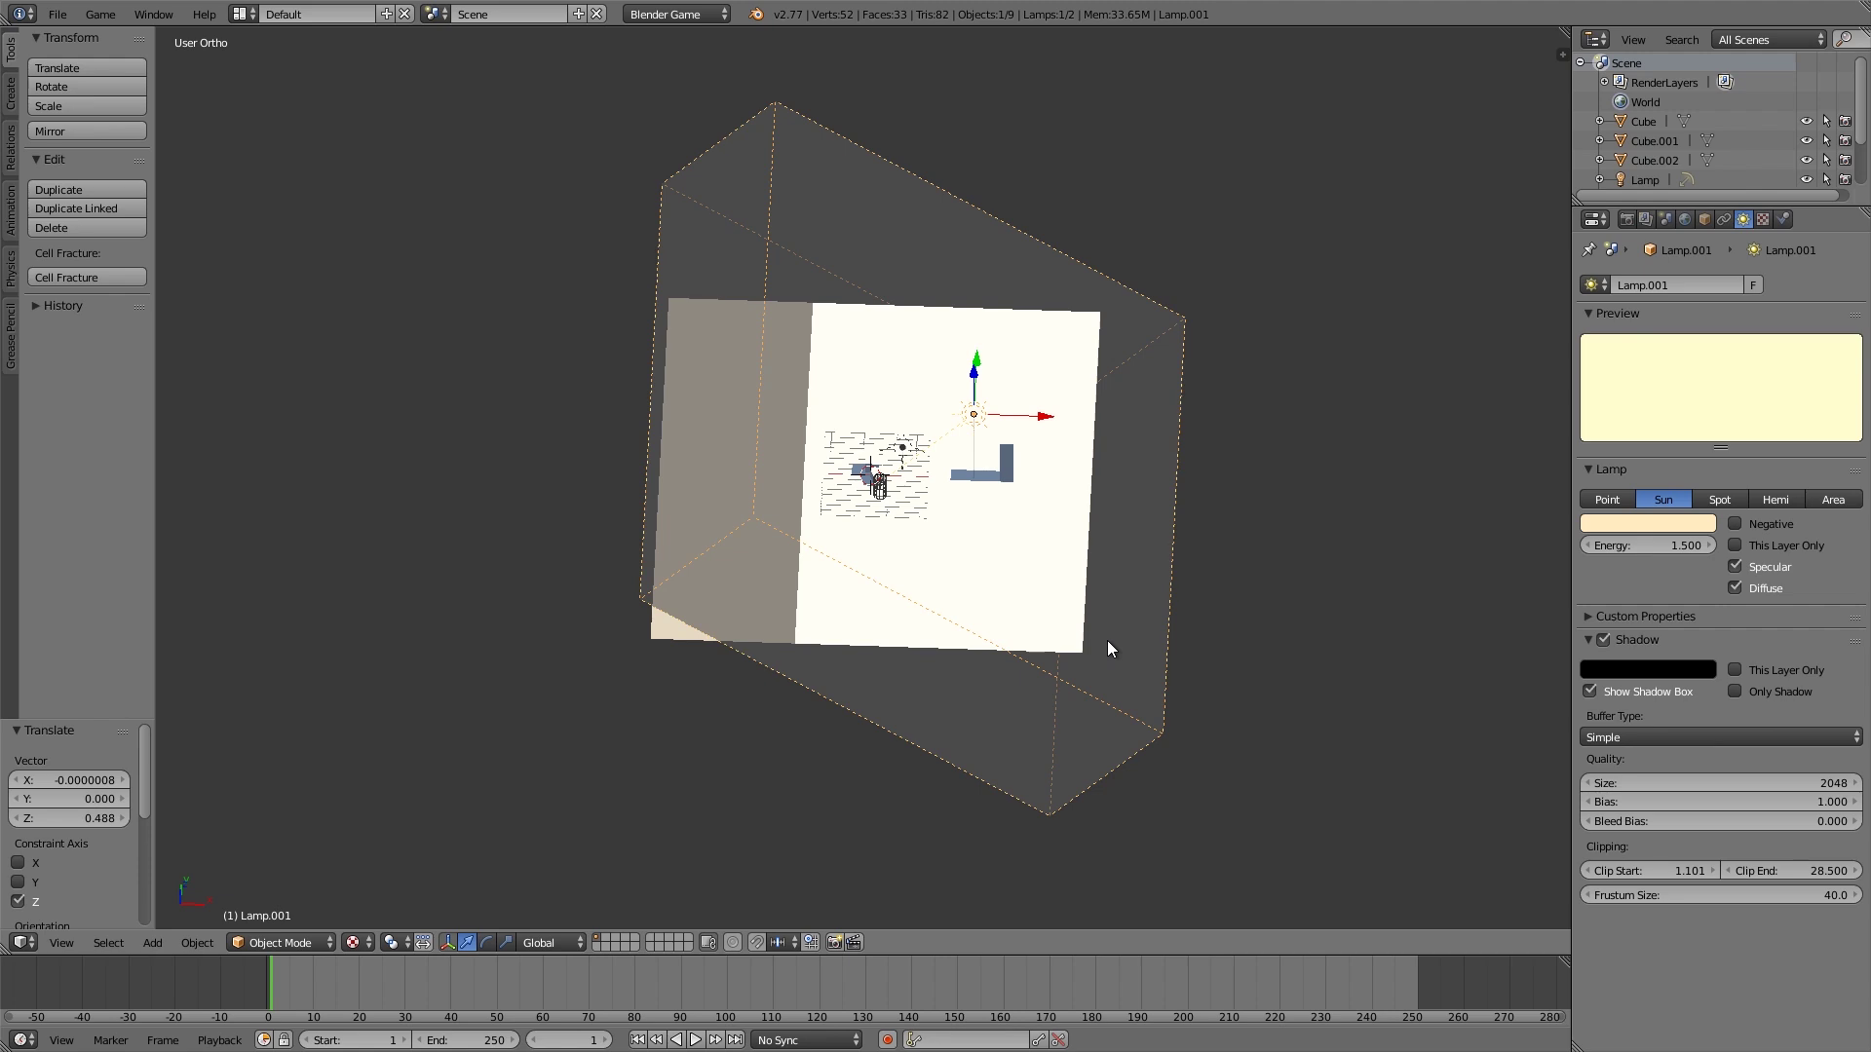
scroll(1107, 640, up, 3)
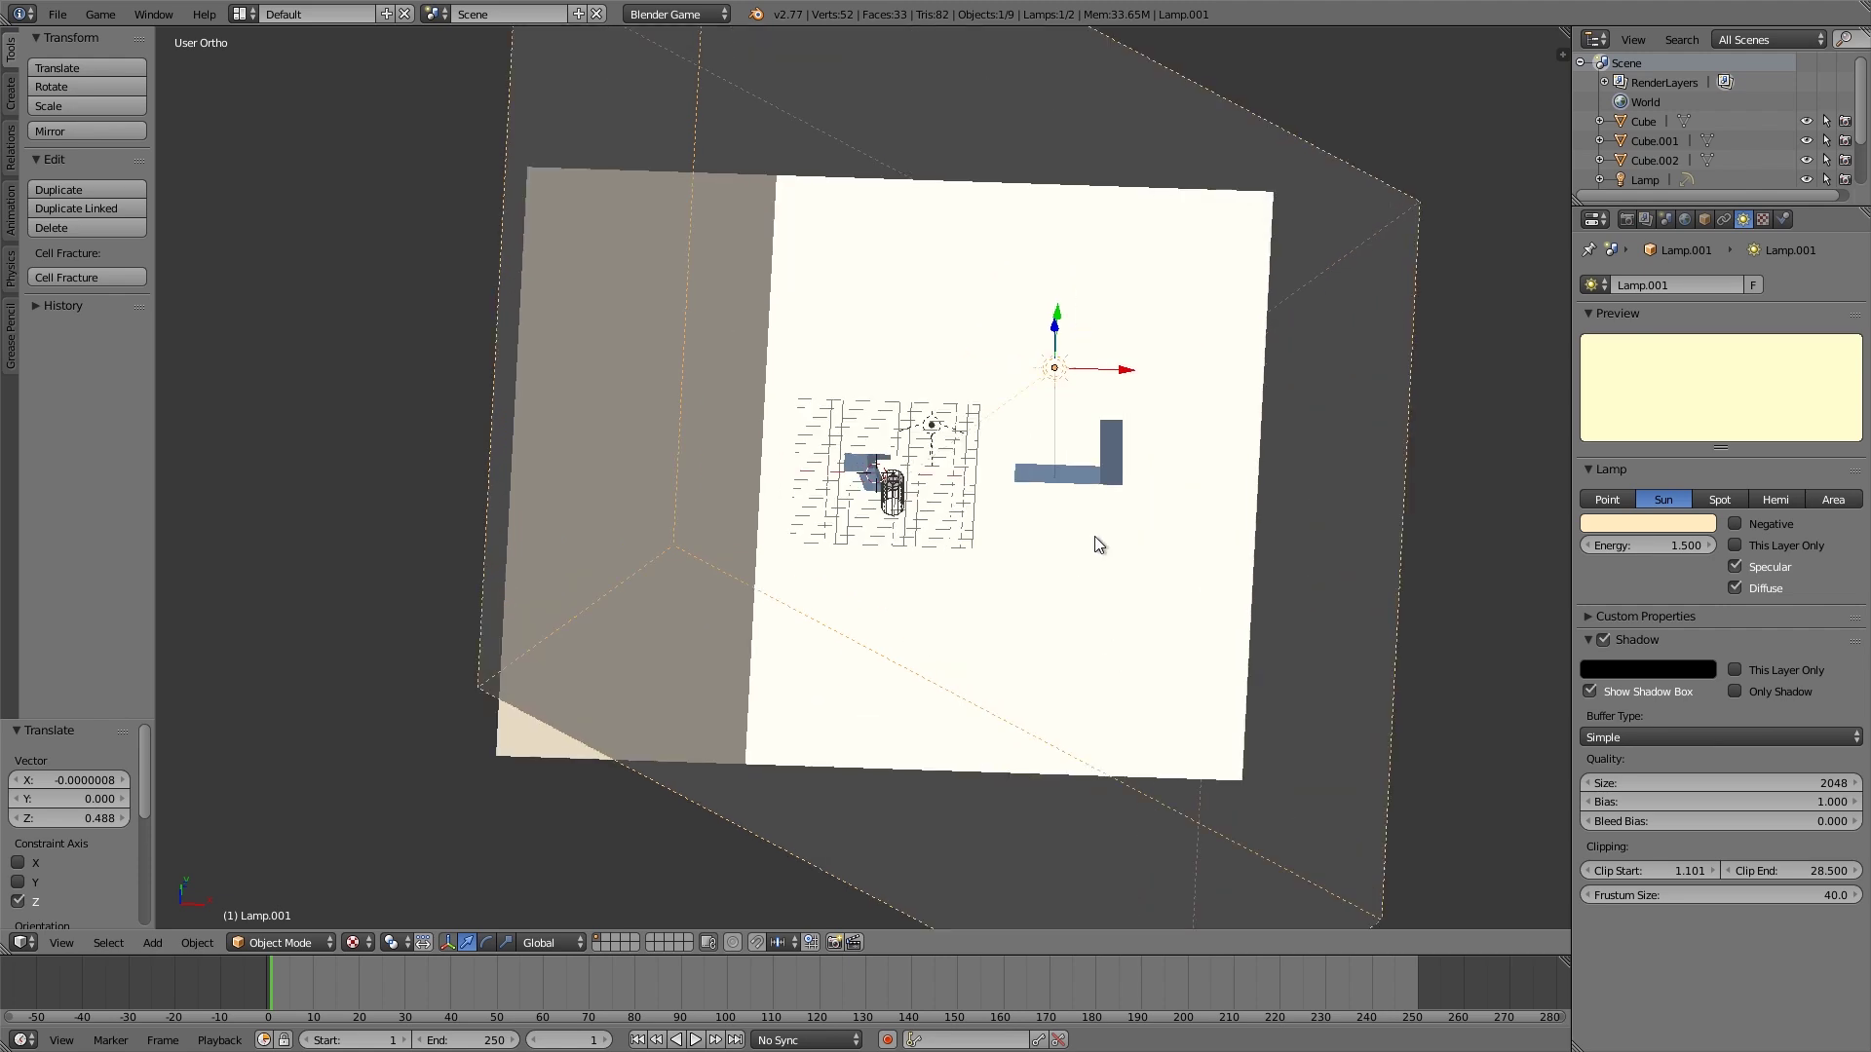
key(g)
key(Escape)
middle_drag(911, 500, 1064, 678)
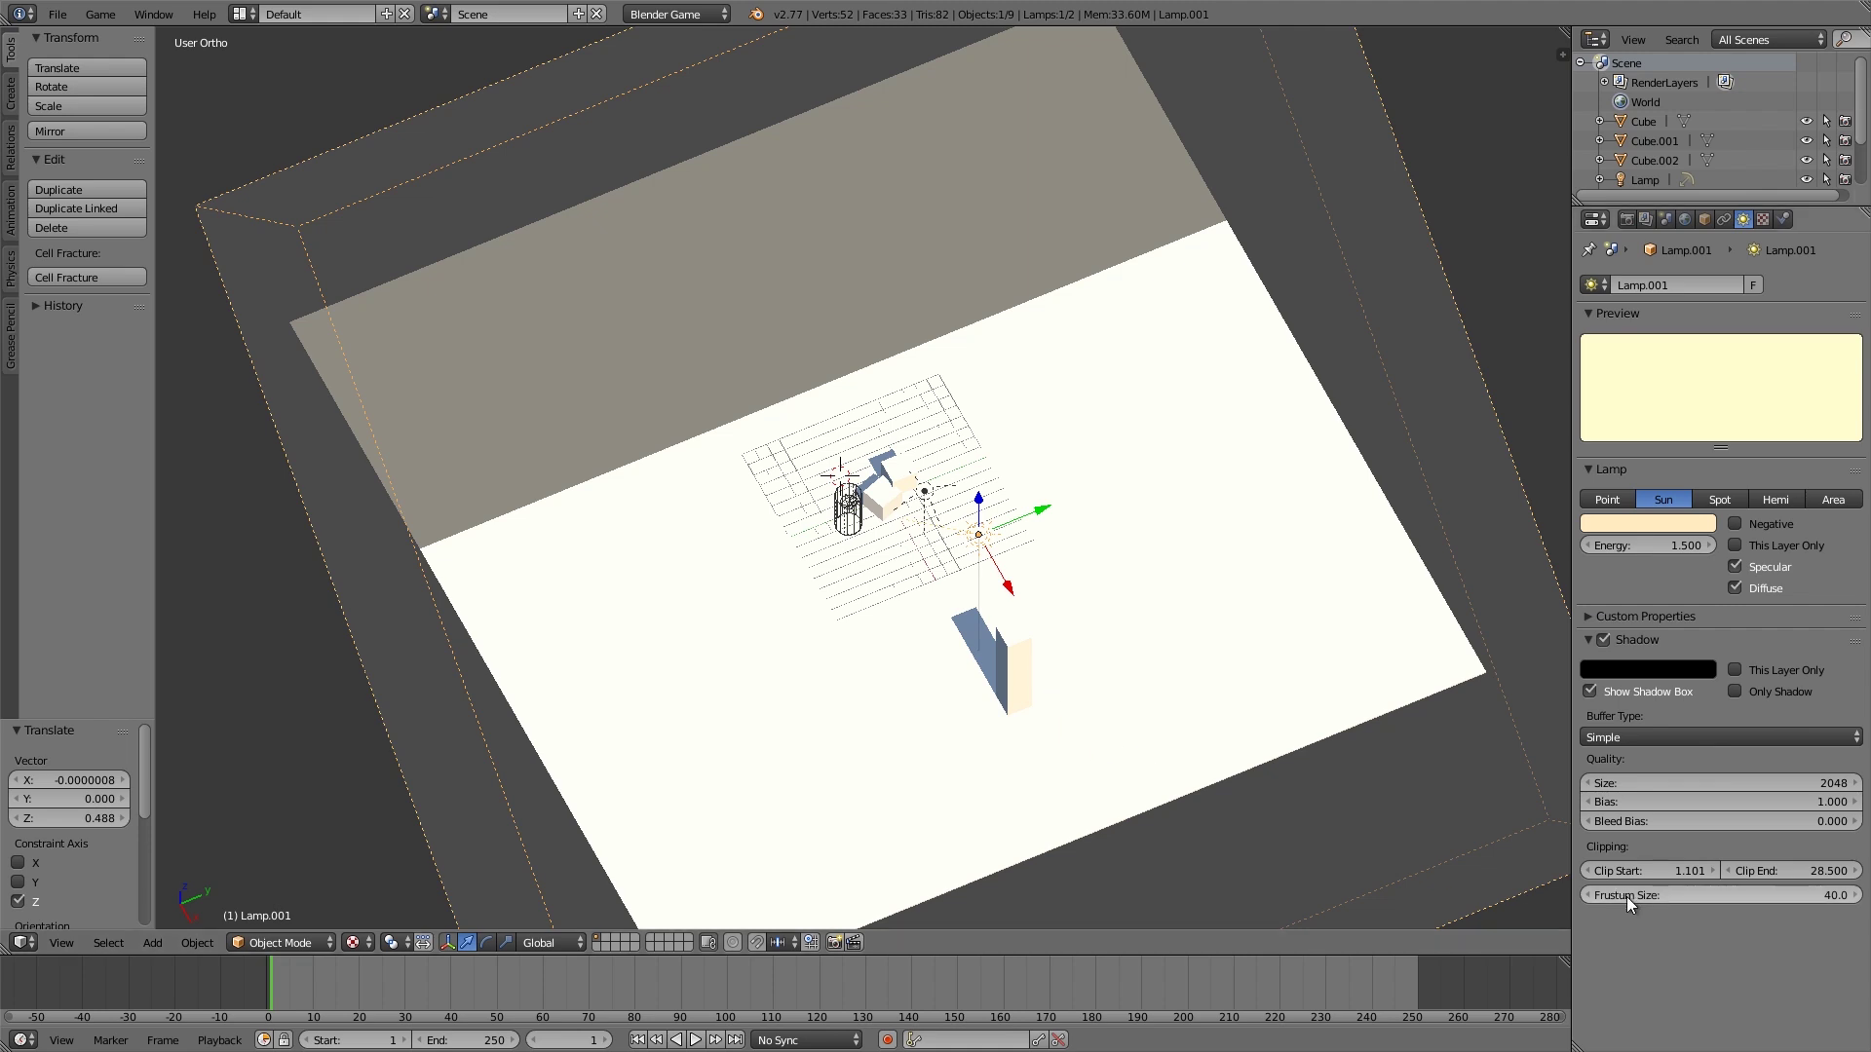
- Set frustum size to 20, enlarge the clip end and lower clip start to 0.201
click(1660, 896)
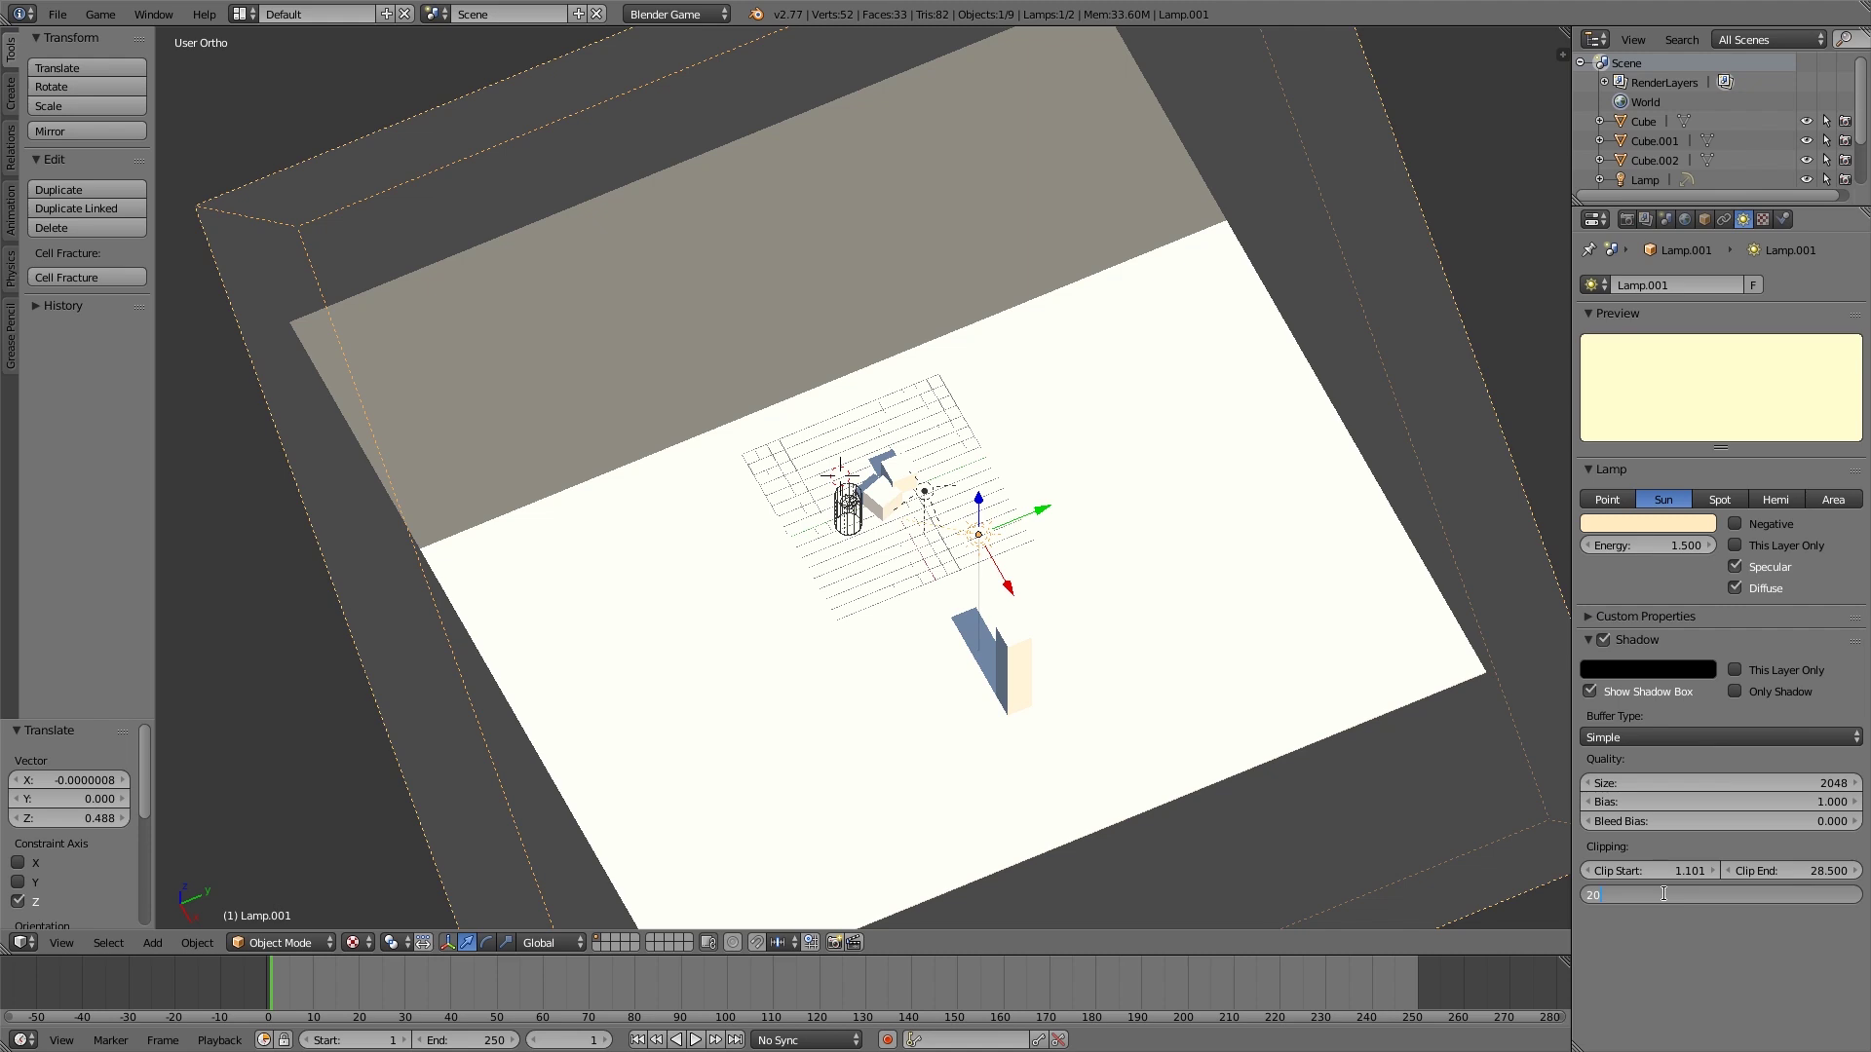
key(Return)
middle_drag(1002, 673, 1047, 575)
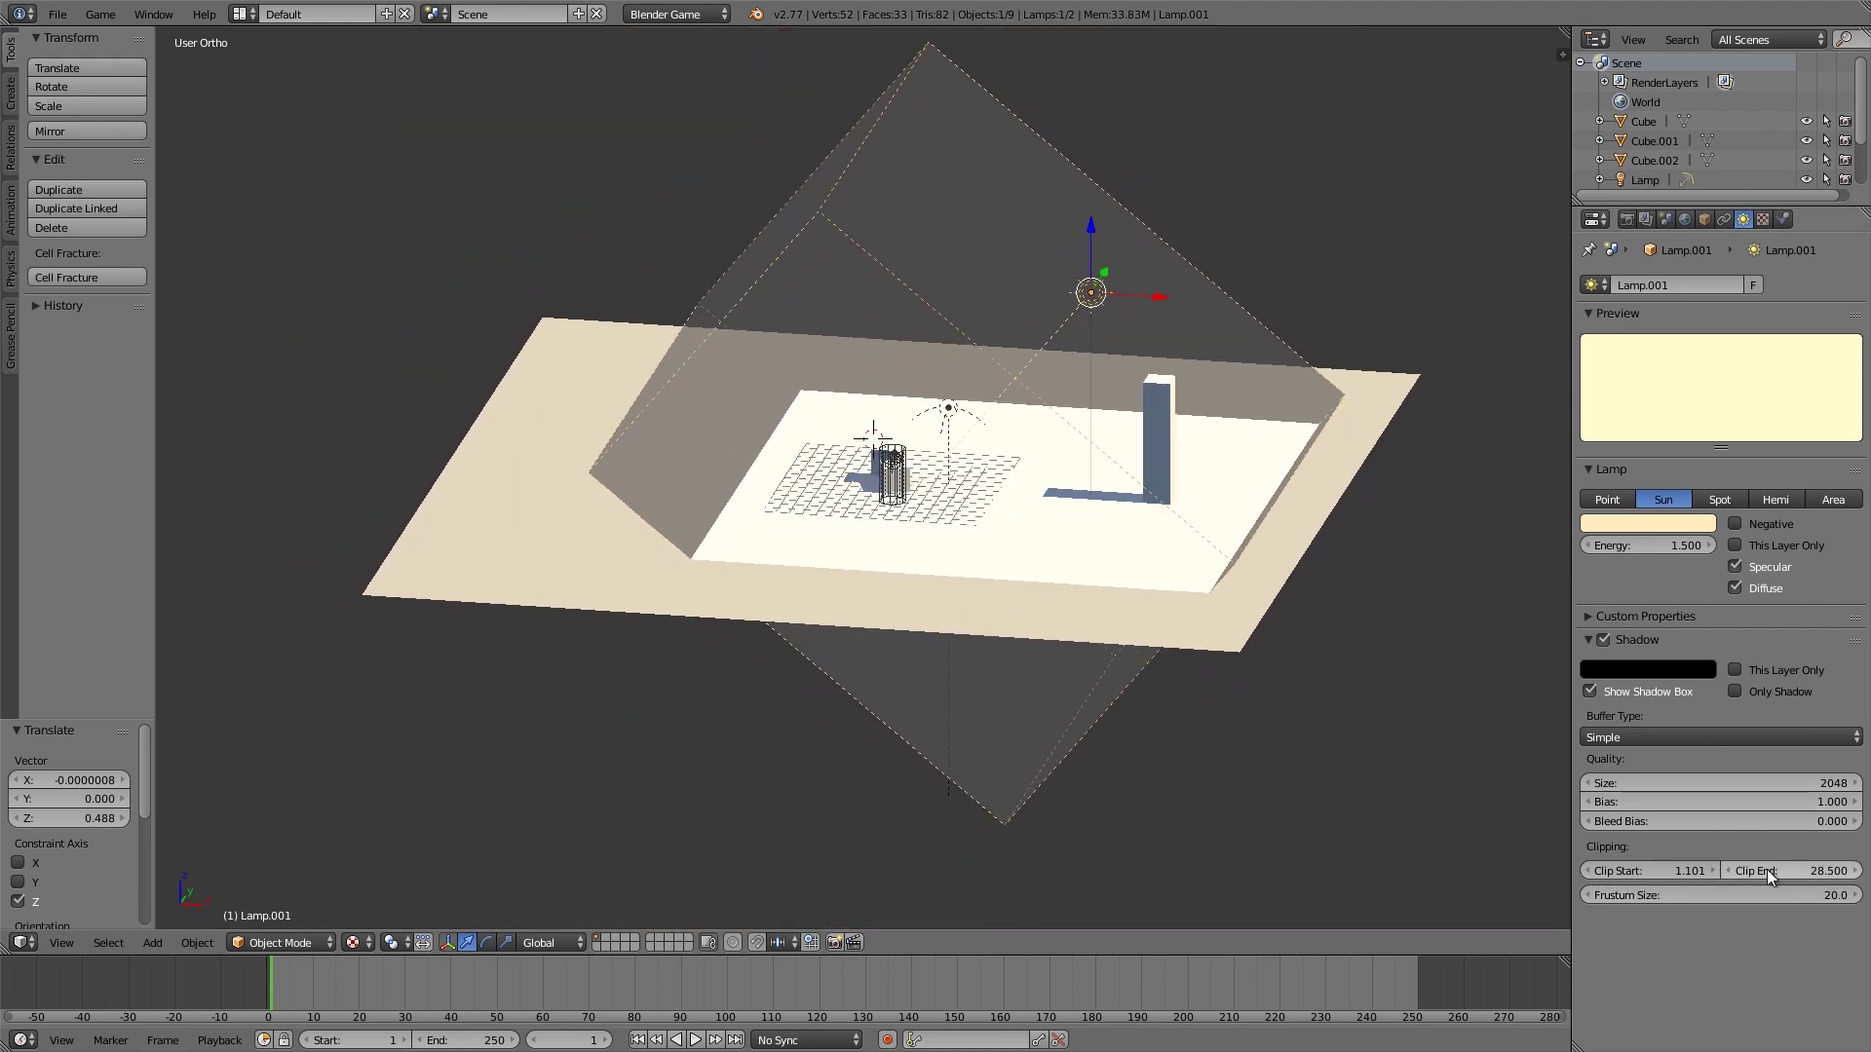
drag(1767, 869, 1855, 869)
middle_drag(1282, 536, 1296, 489)
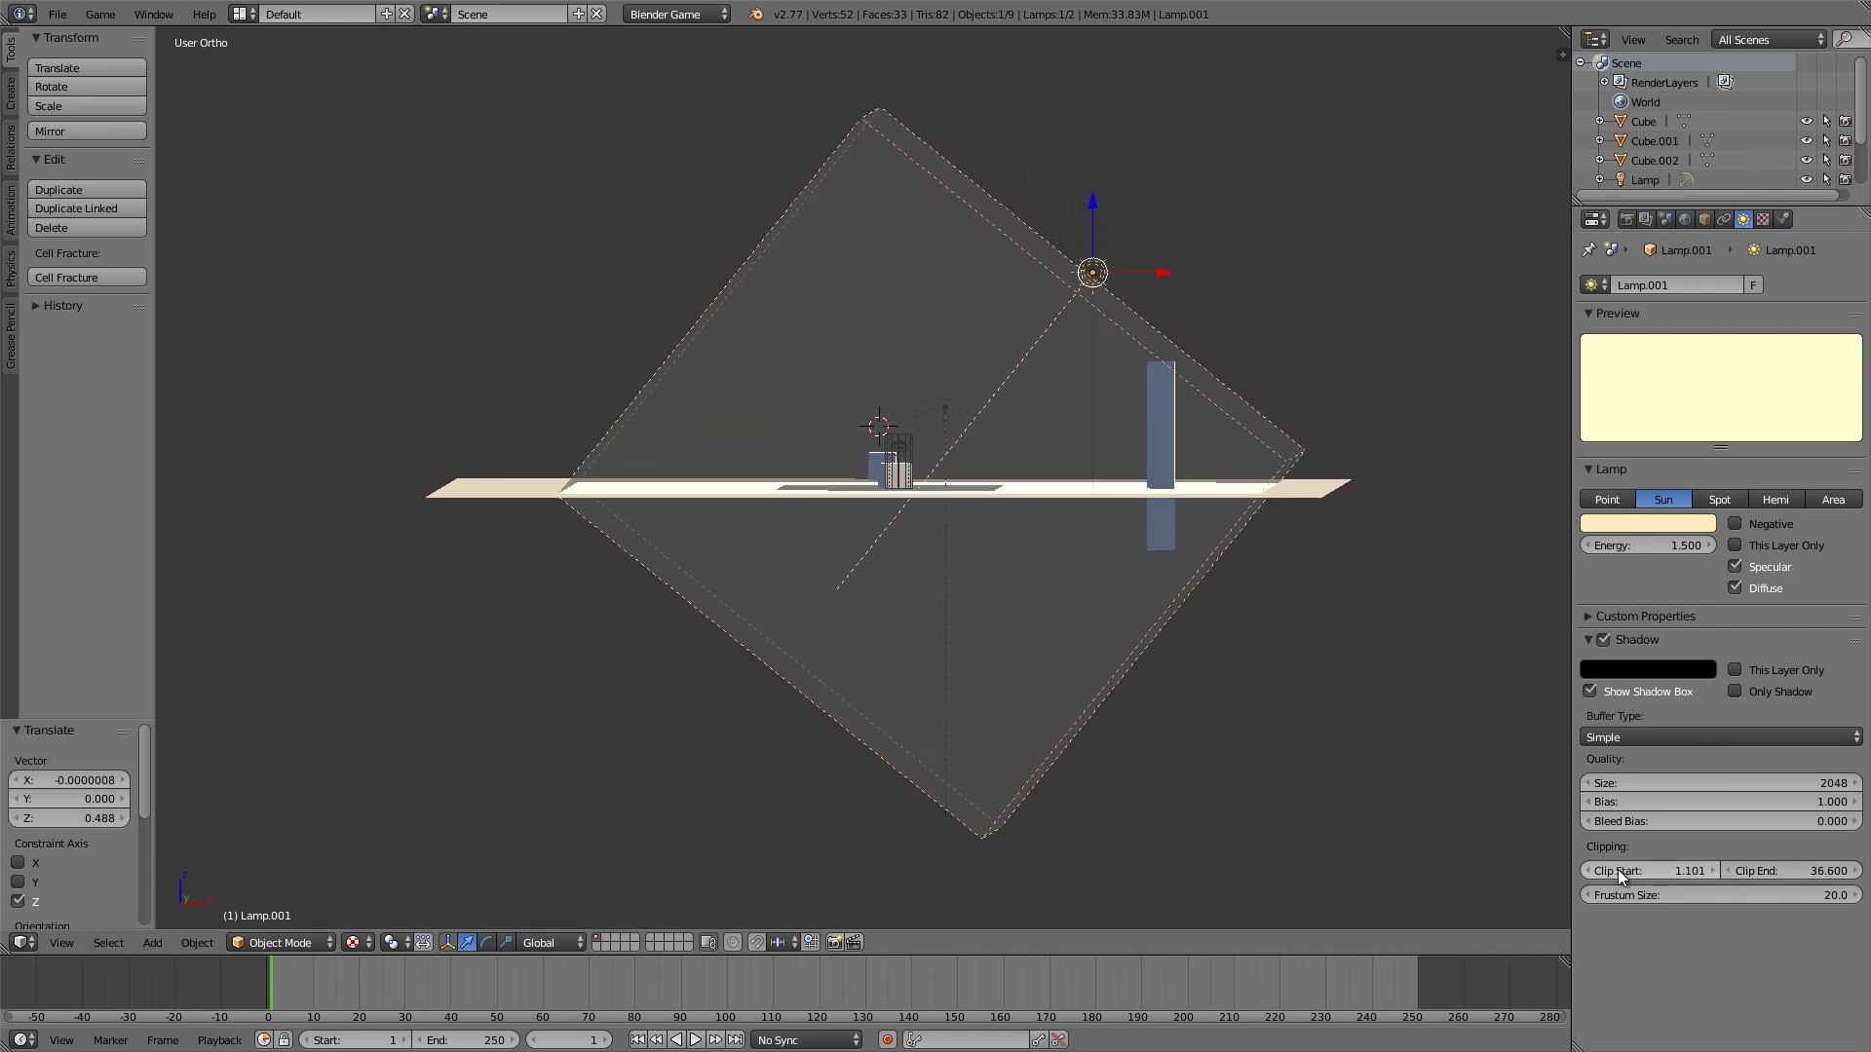
drag(1617, 870, 1588, 875)
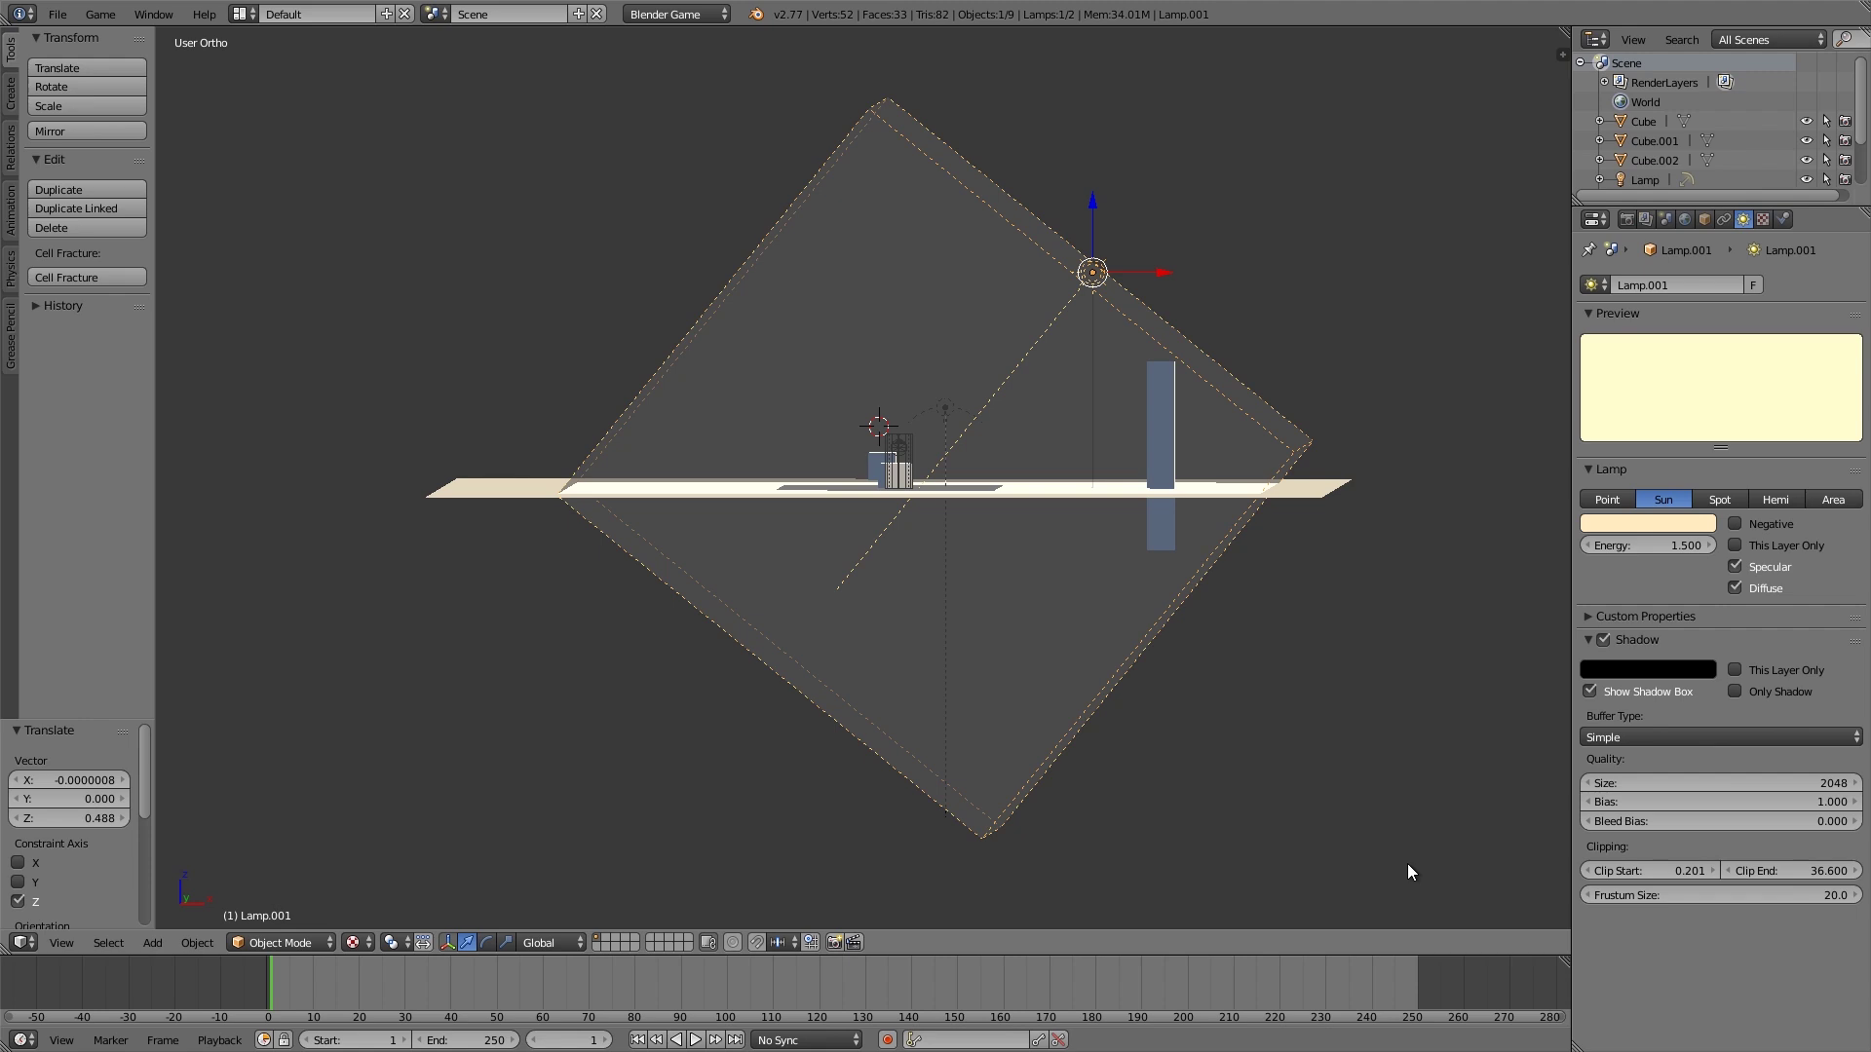
- Raise the sun lamp along Z and extend the shadow clip end to 39.8
key(ctrl+space)
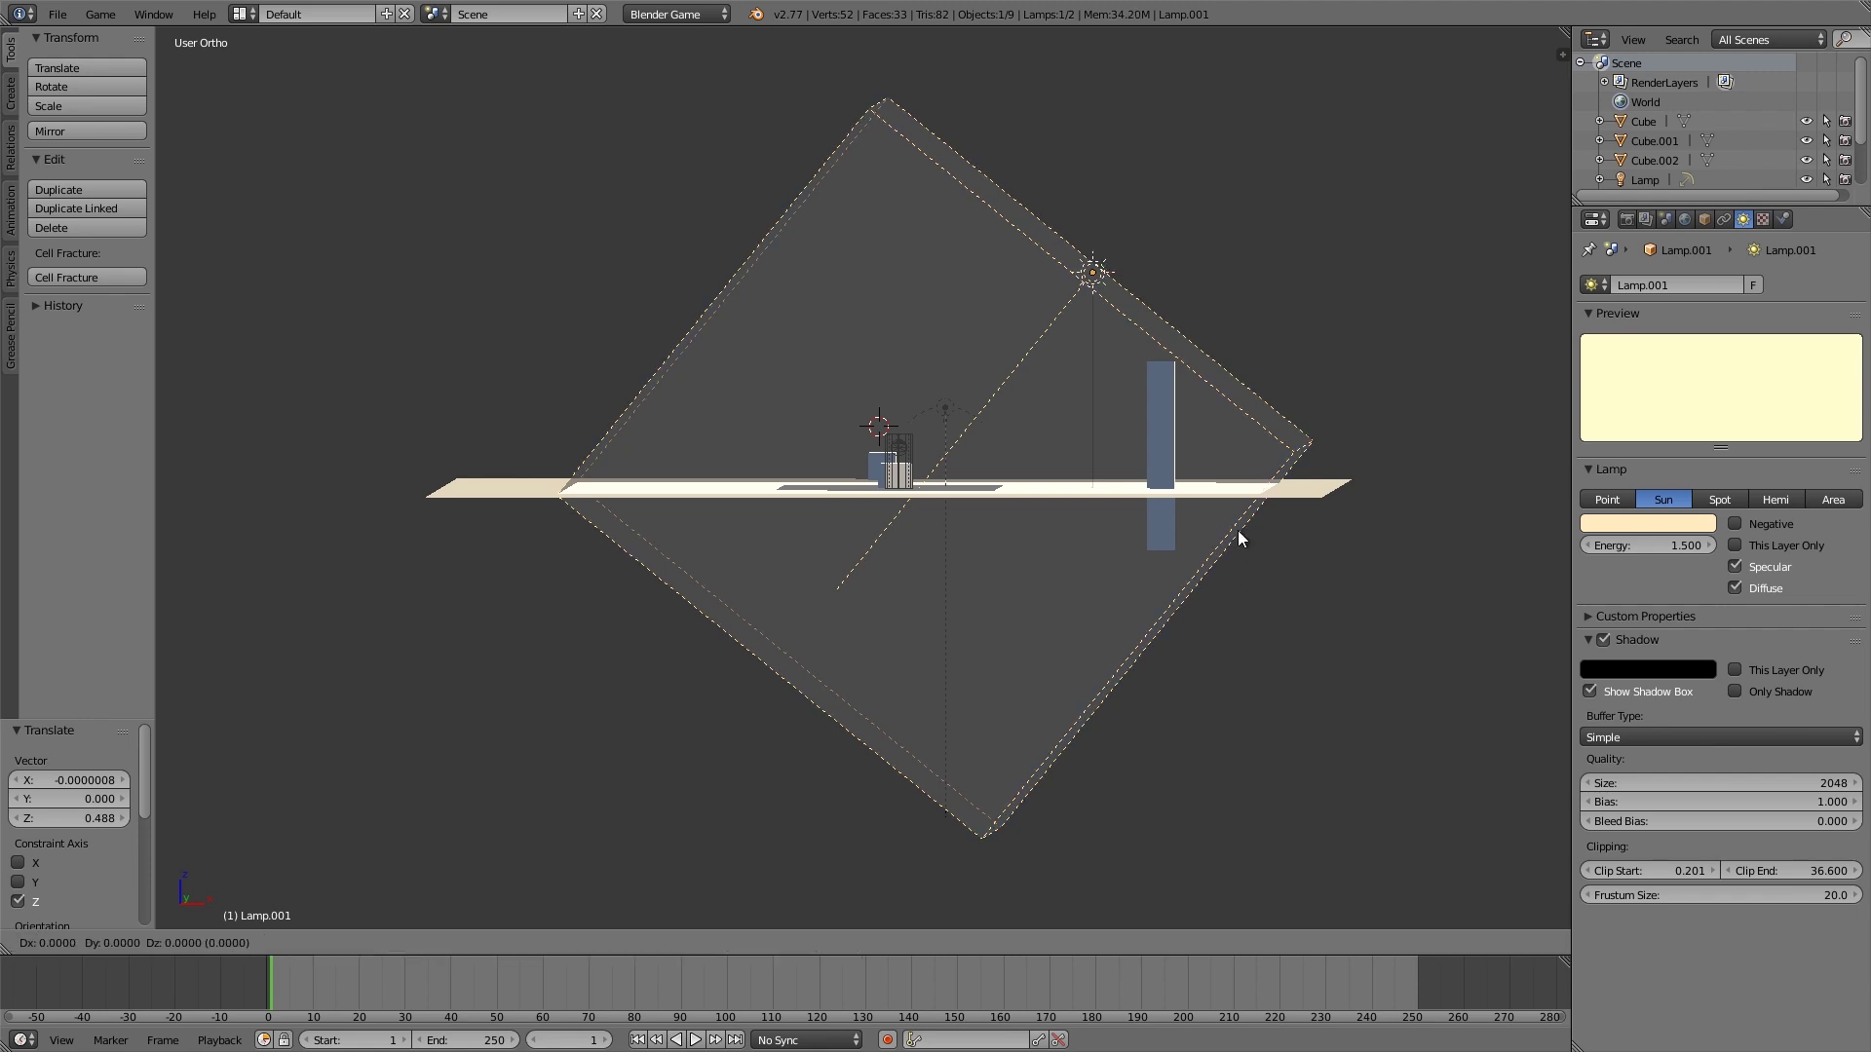
key(ctrl+space)
key(g)
key(z)
key(z)
click(1276, 501)
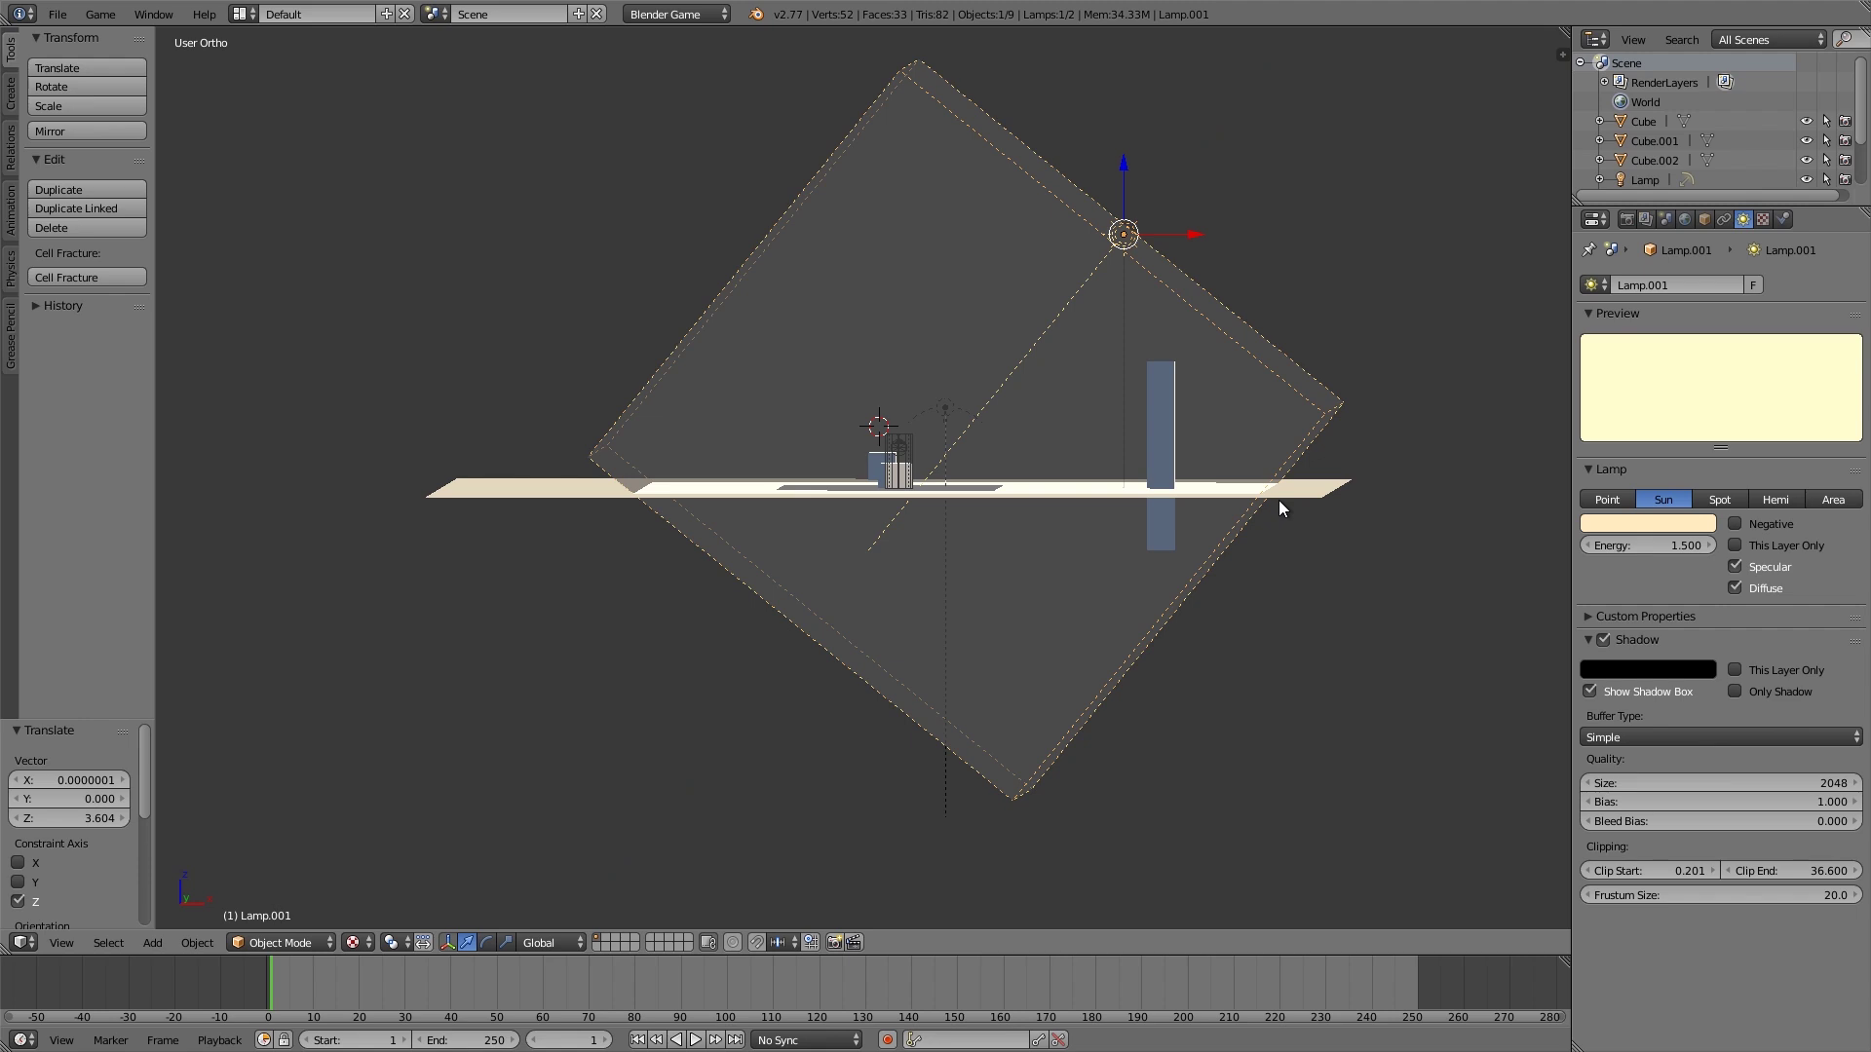
drag(1793, 875, 1844, 875)
middle_drag(1230, 624, 1178, 377)
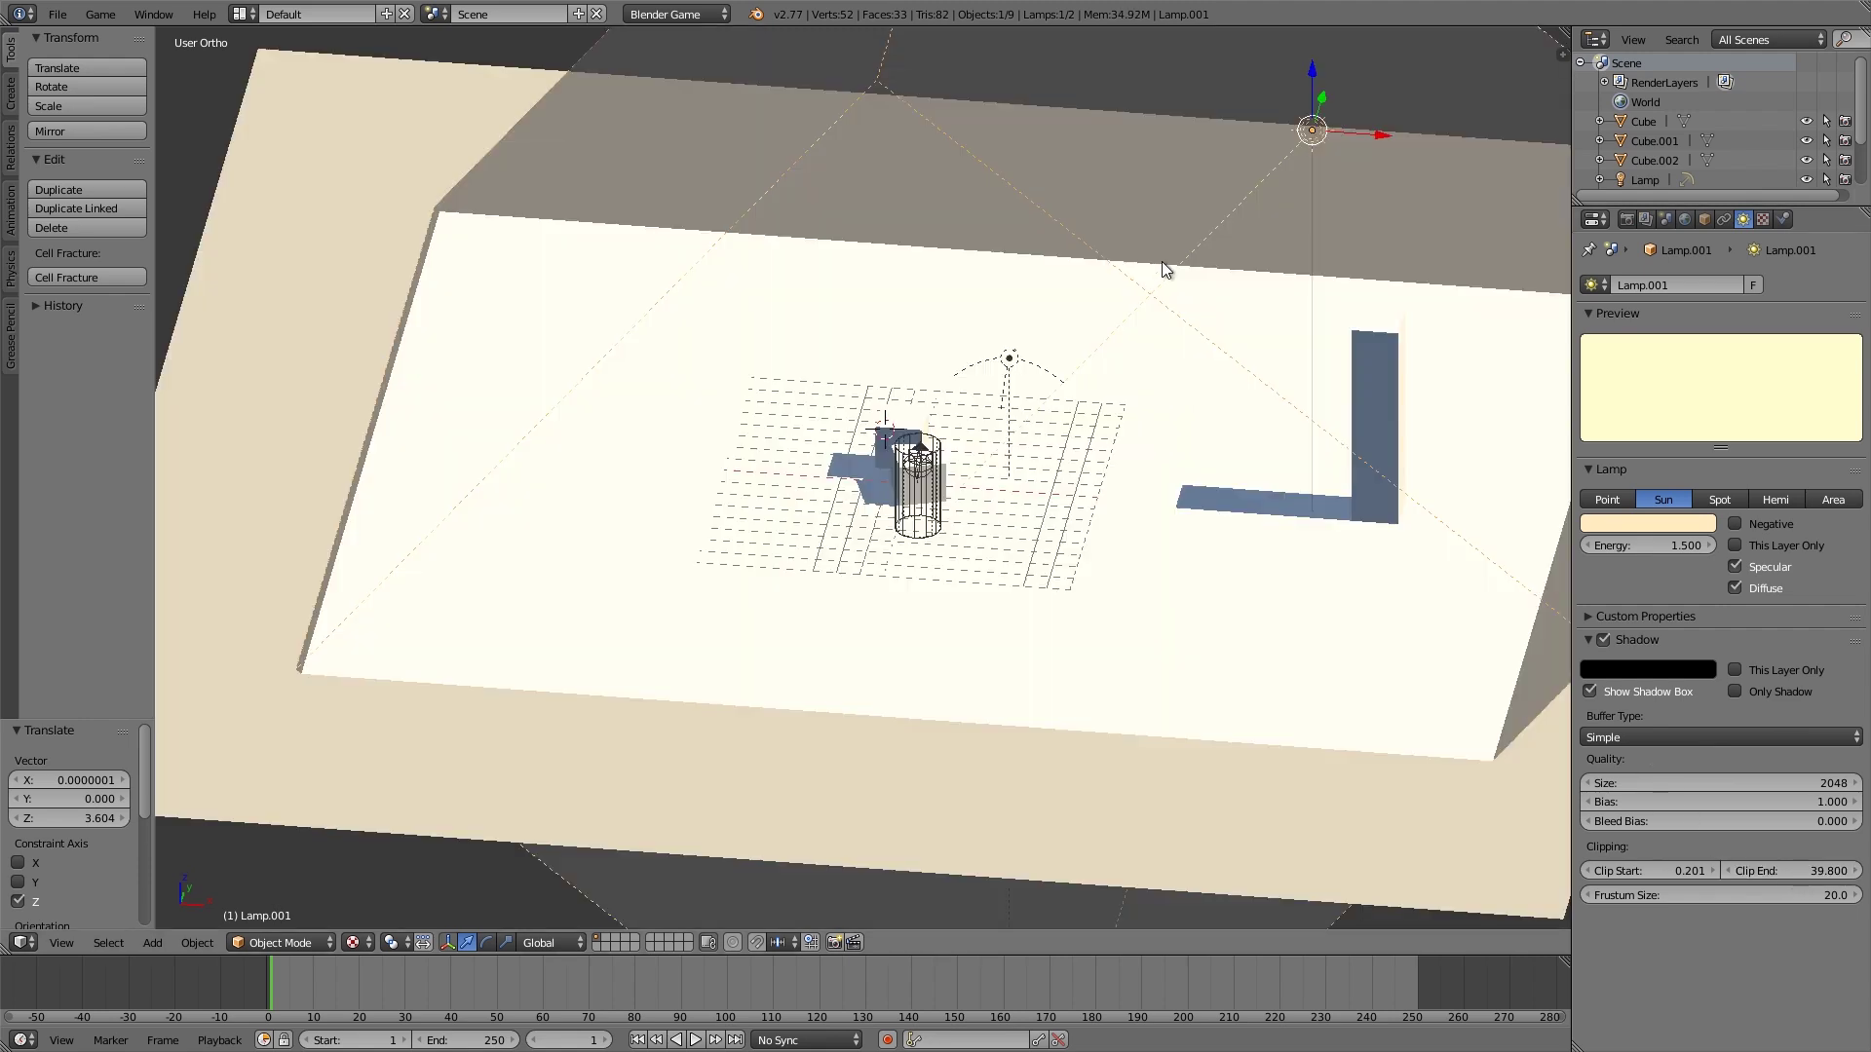
scroll(898, 501, up, 6)
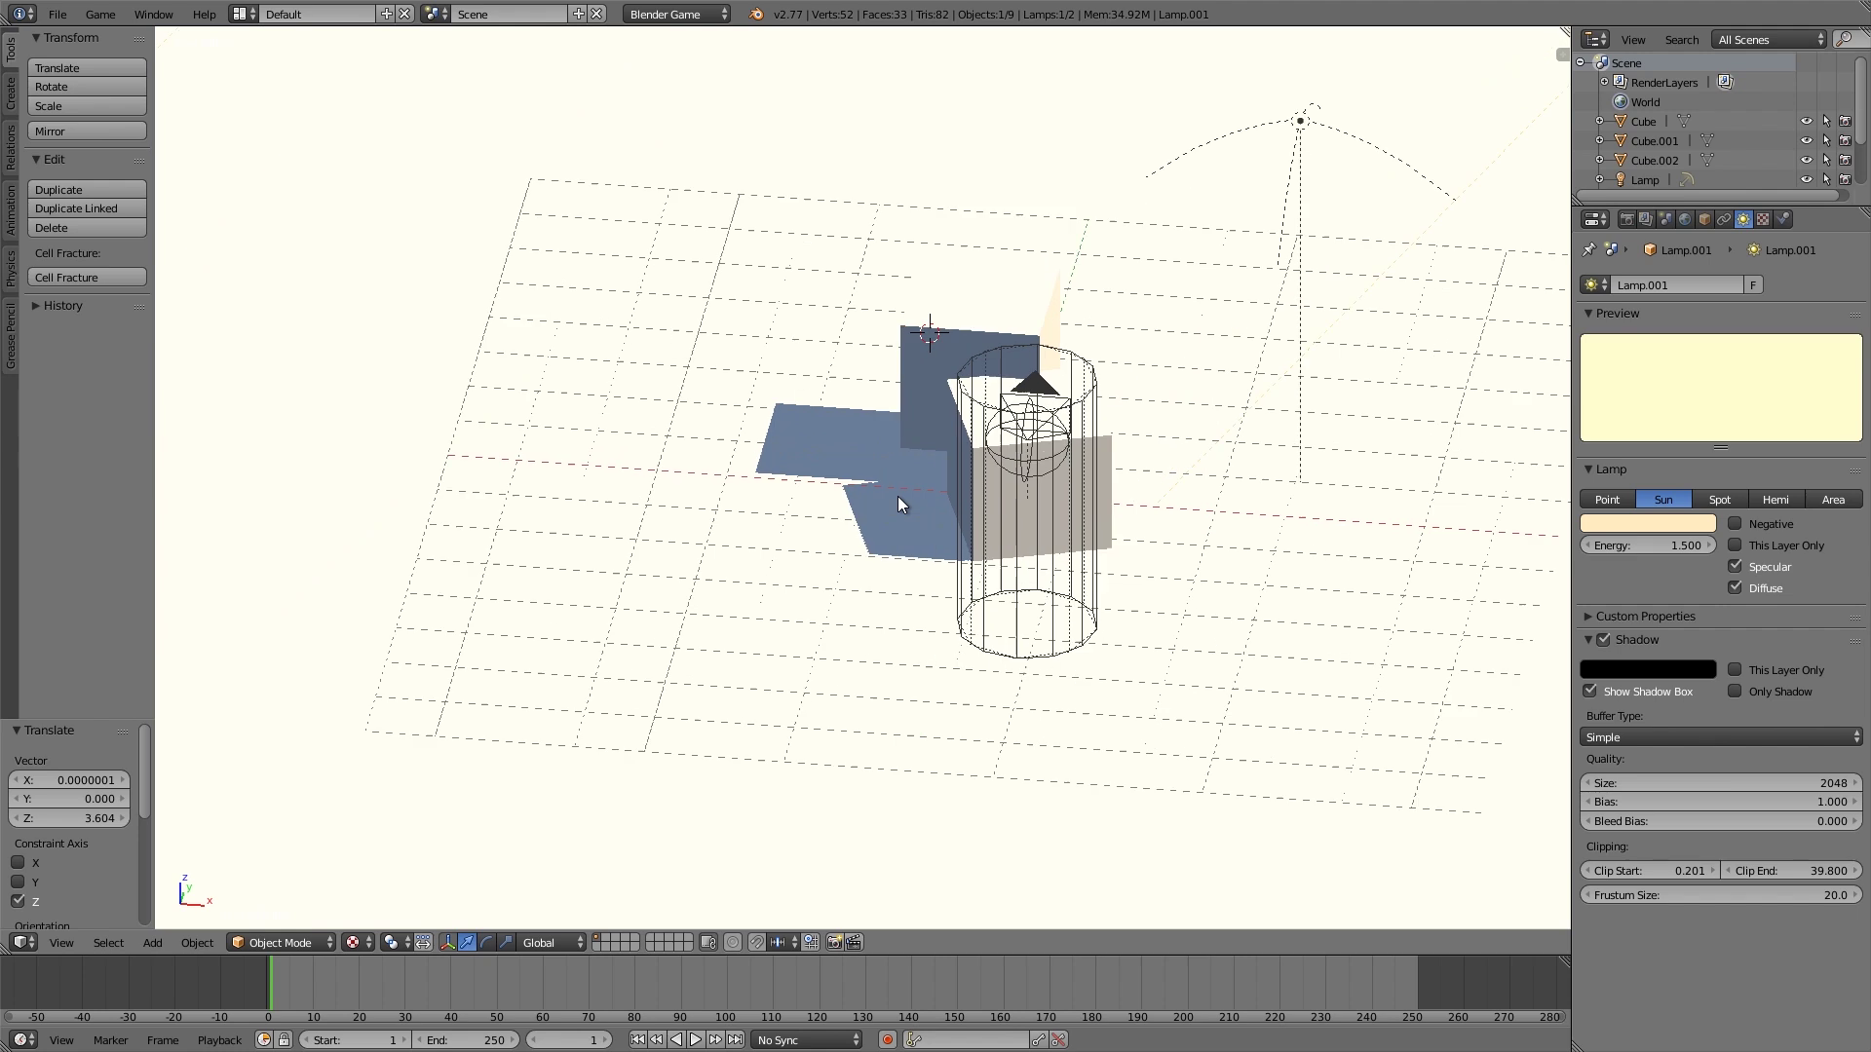
- Vertex-parent the sun lamp to the player_body cylinder, then reselect the lamp
shift+right_click(1087, 366)
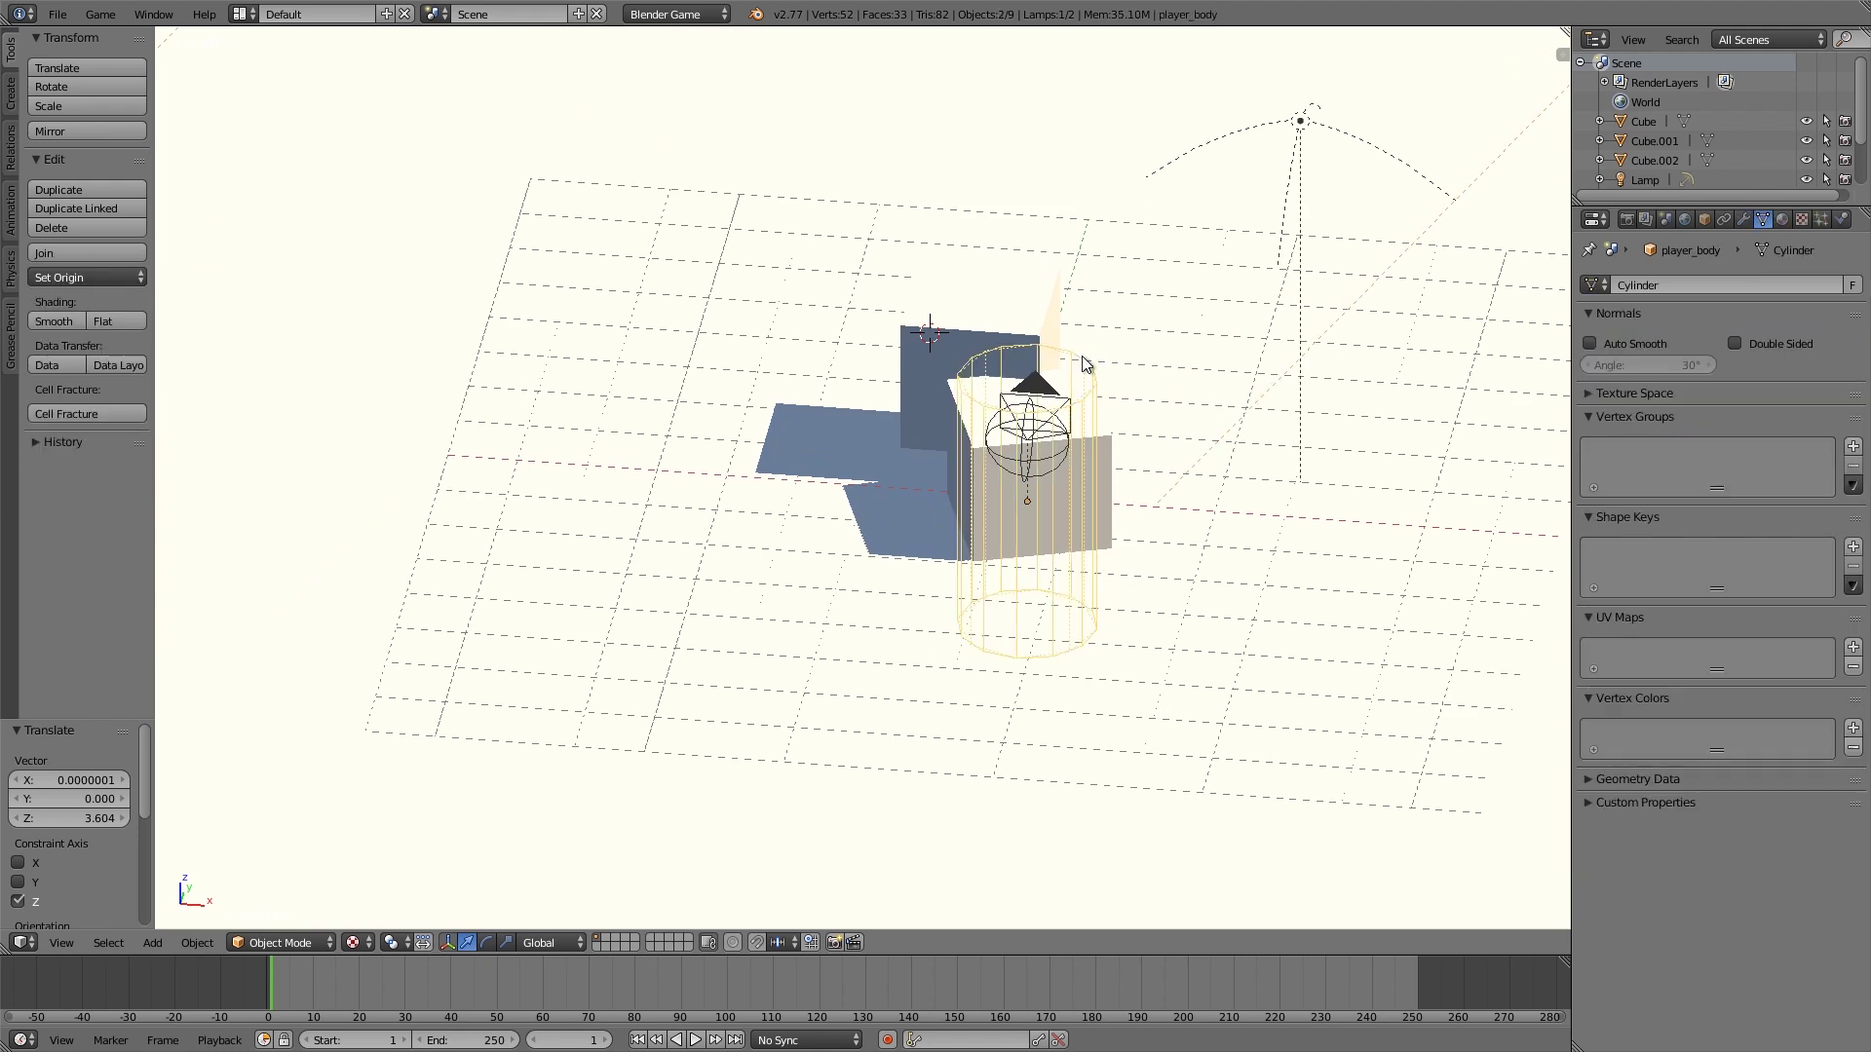
scroll(1088, 367, down, 5)
key(ctrl+p)
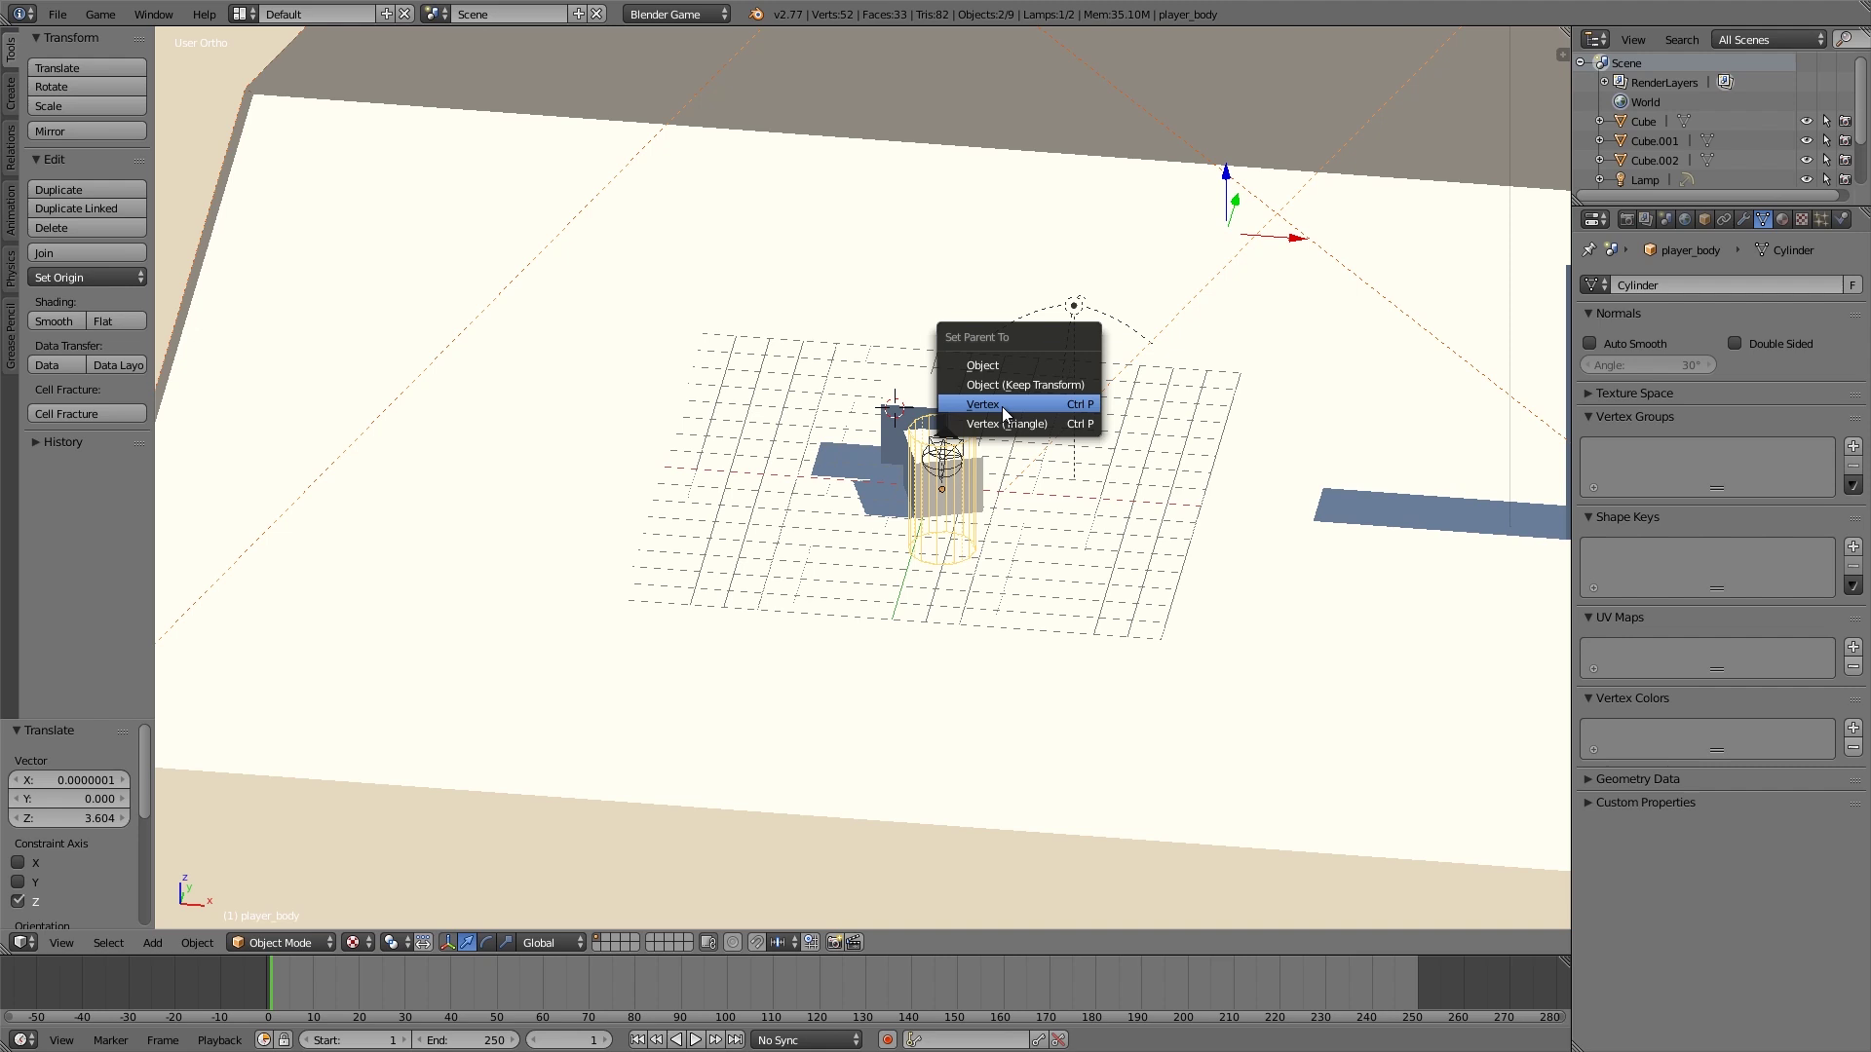
click(1002, 407)
scroll(1037, 407, down, 5)
right_click(1128, 265)
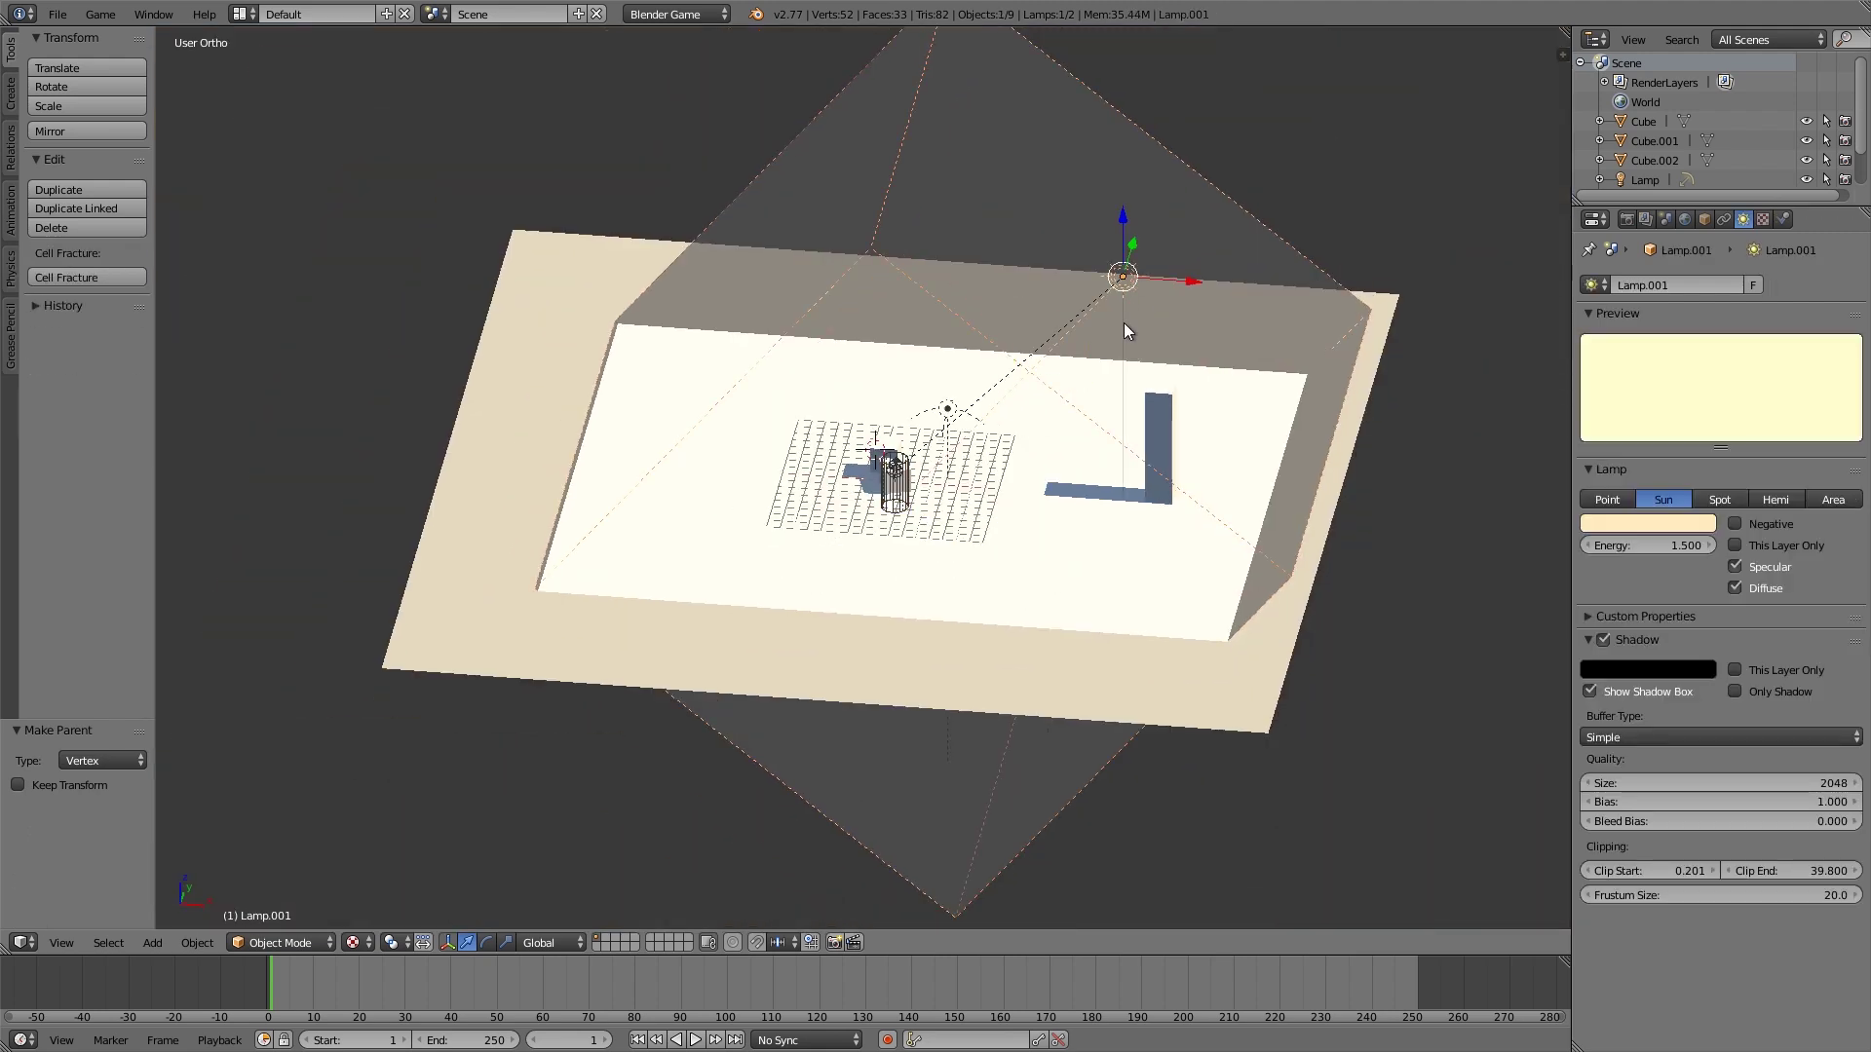
- Zoom and orbit in close around the player cylinder and nearby cubes
scroll(1028, 433, up, 7)
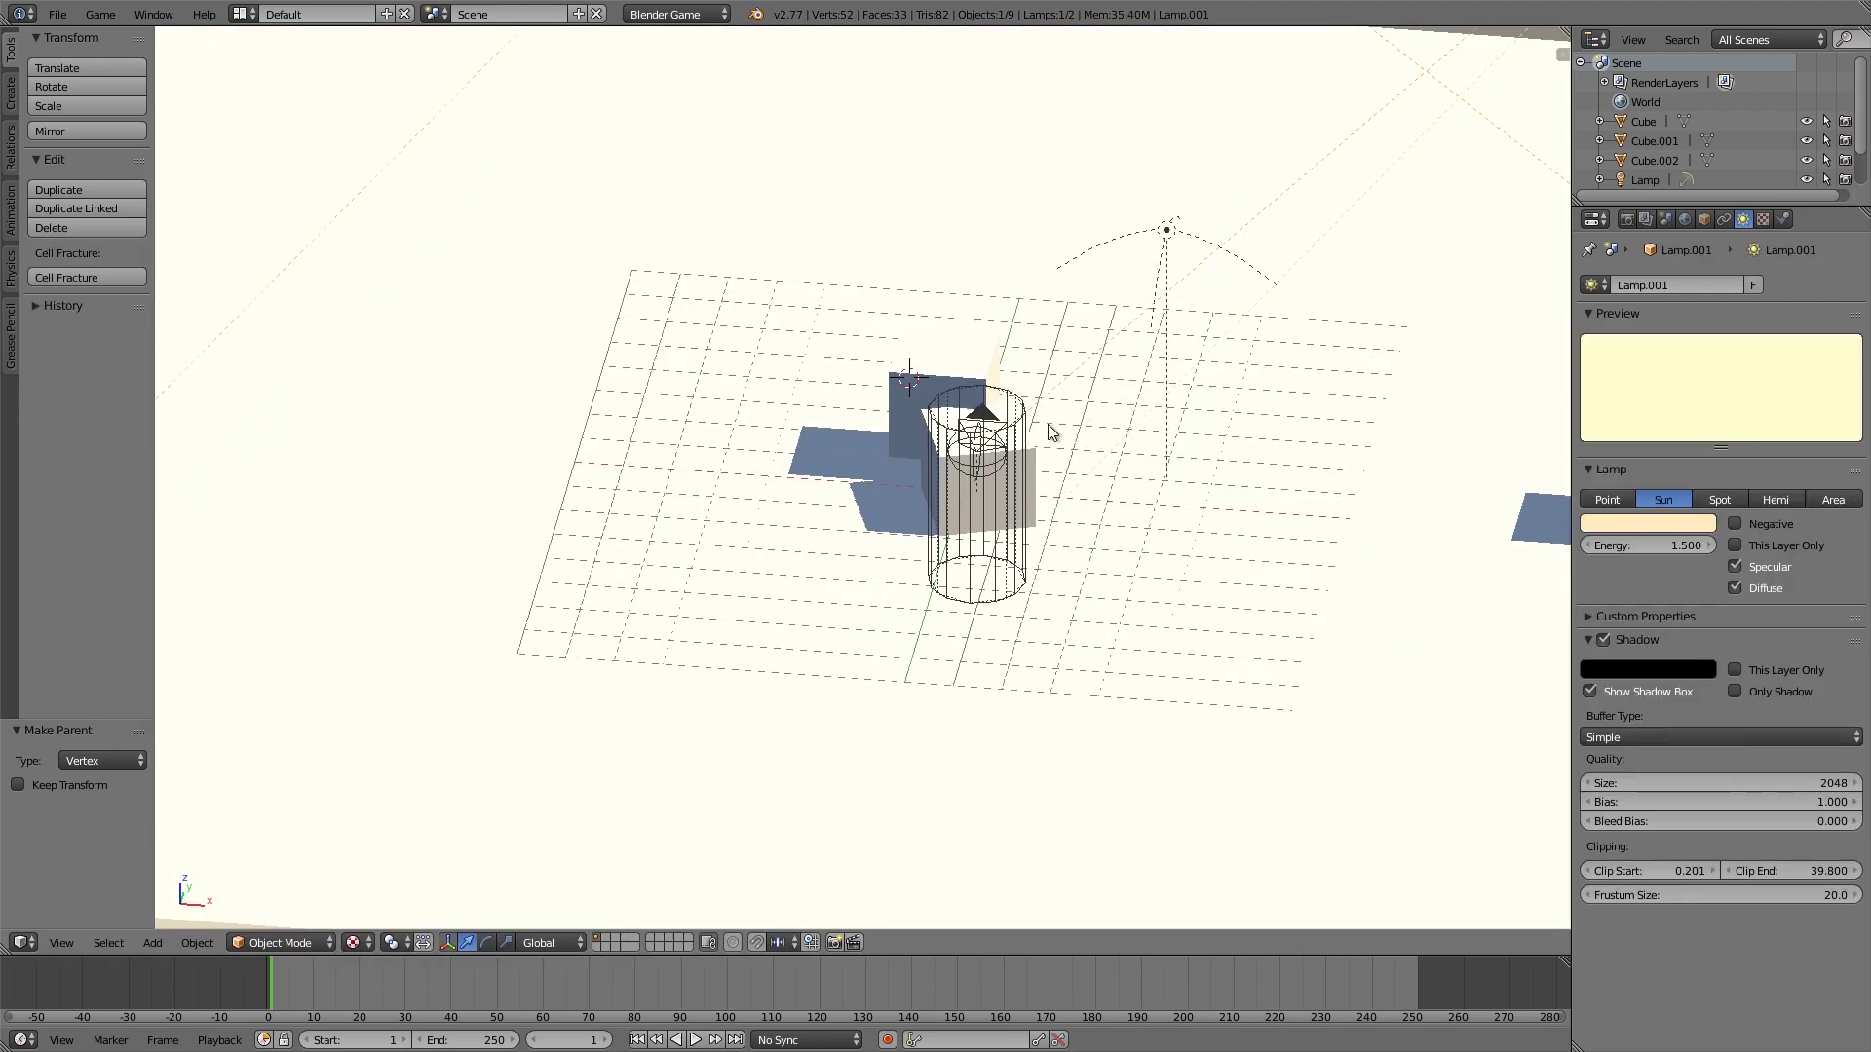
middle_drag(1049, 424, 945, 401)
scroll(945, 401, up, 4)
middle_drag(751, 388, 682, 380)
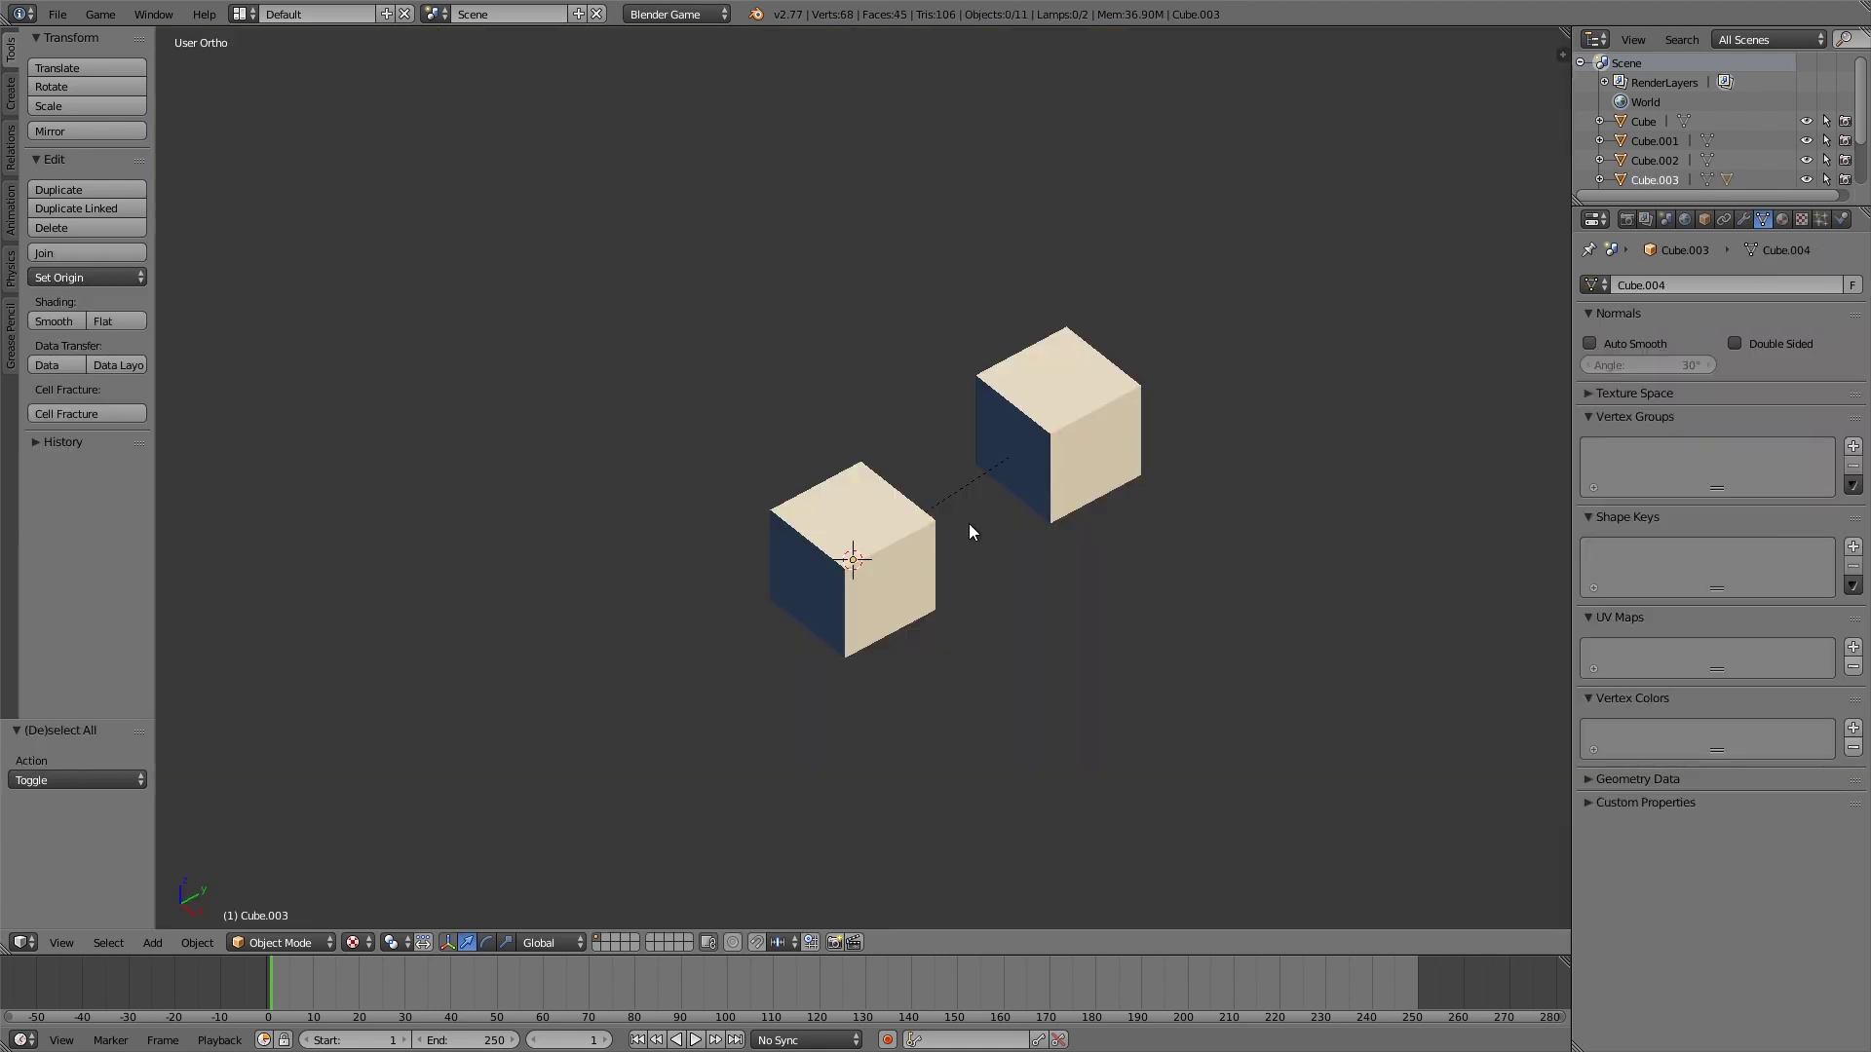
- Test moving the upper cube alone and moving or rotating the lower parent cube, cancelling each
right_click(1069, 460)
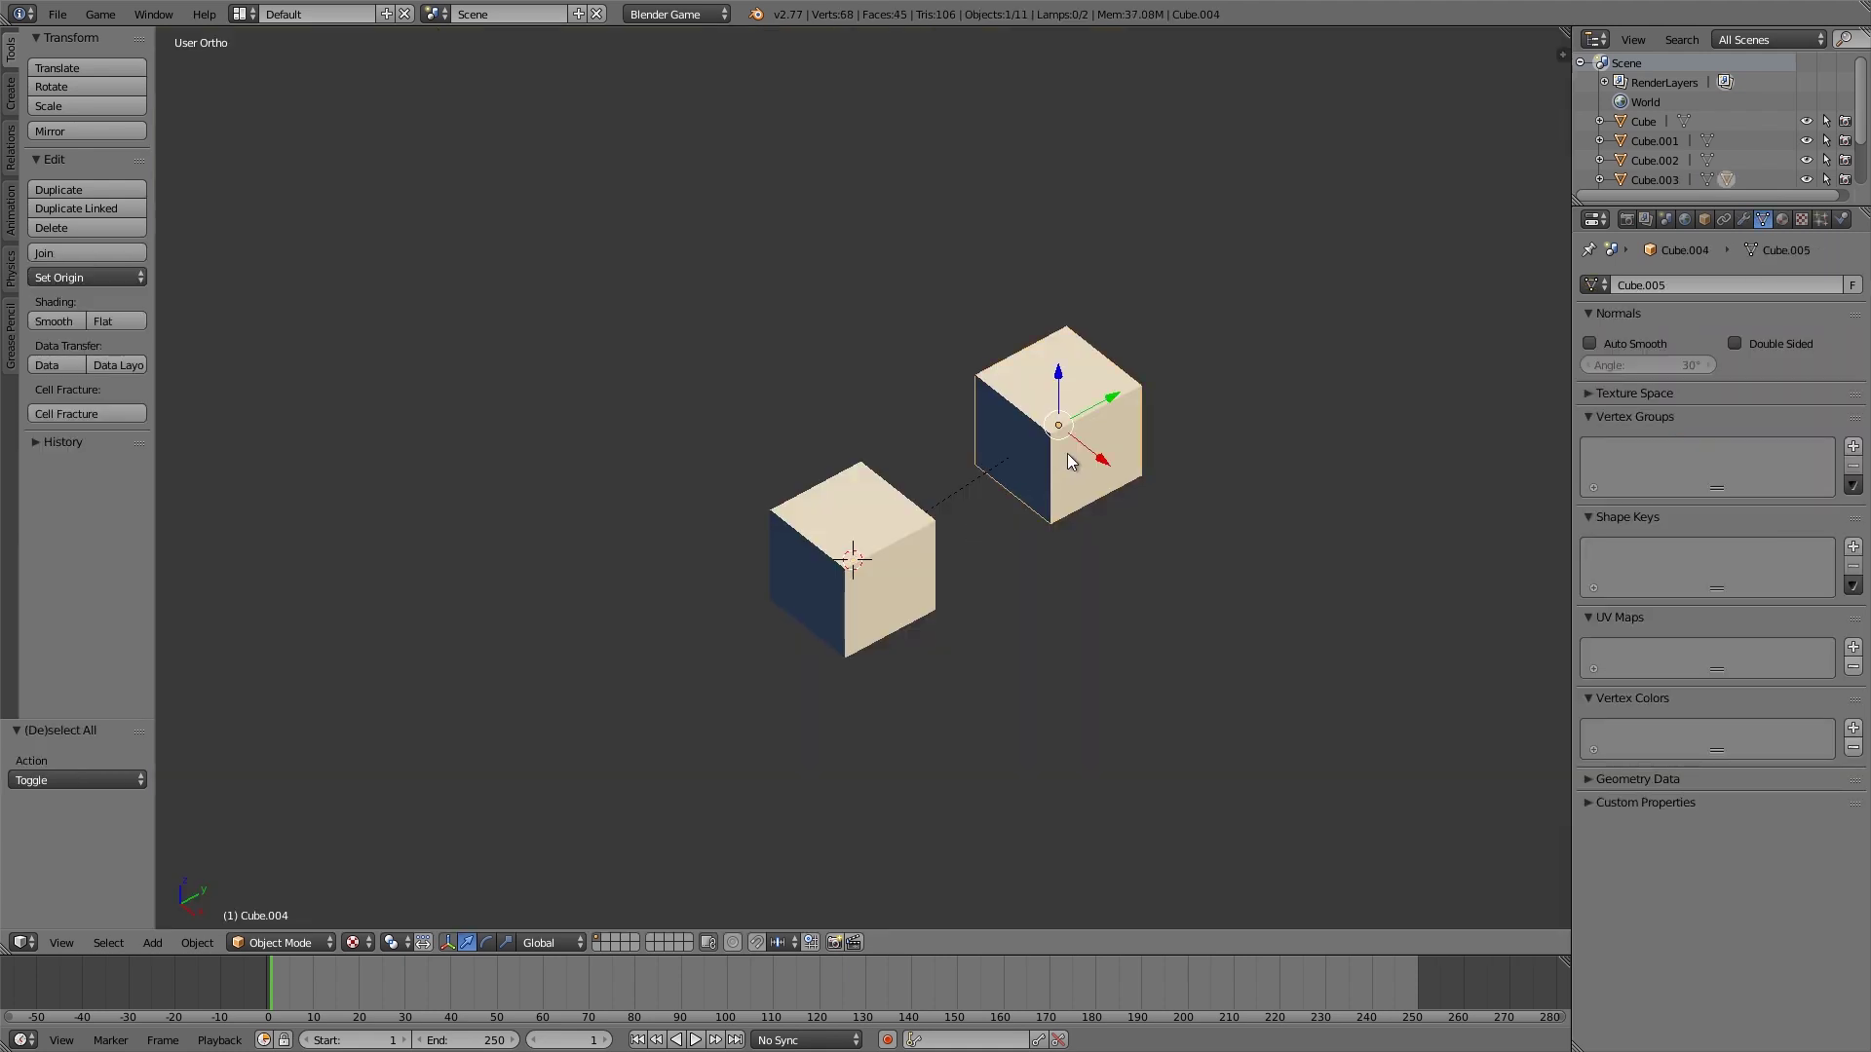
key(g)
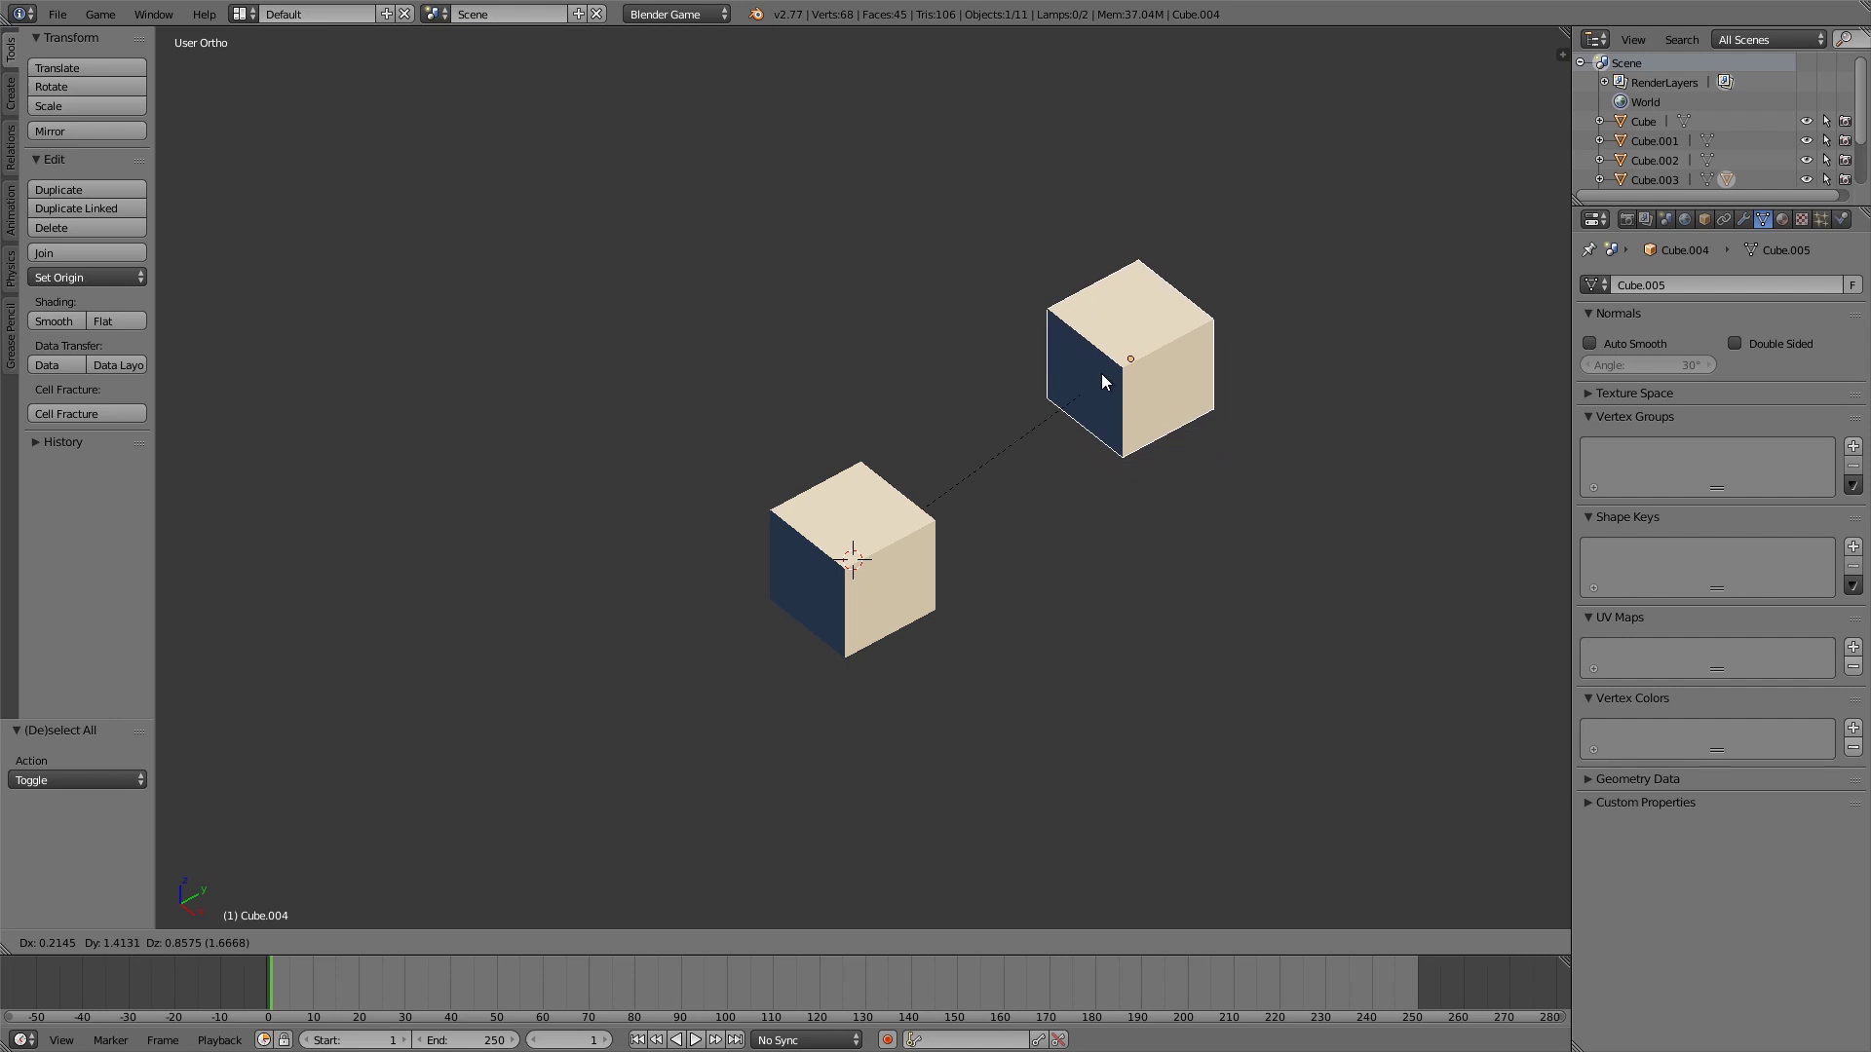
right_click(1095, 421)
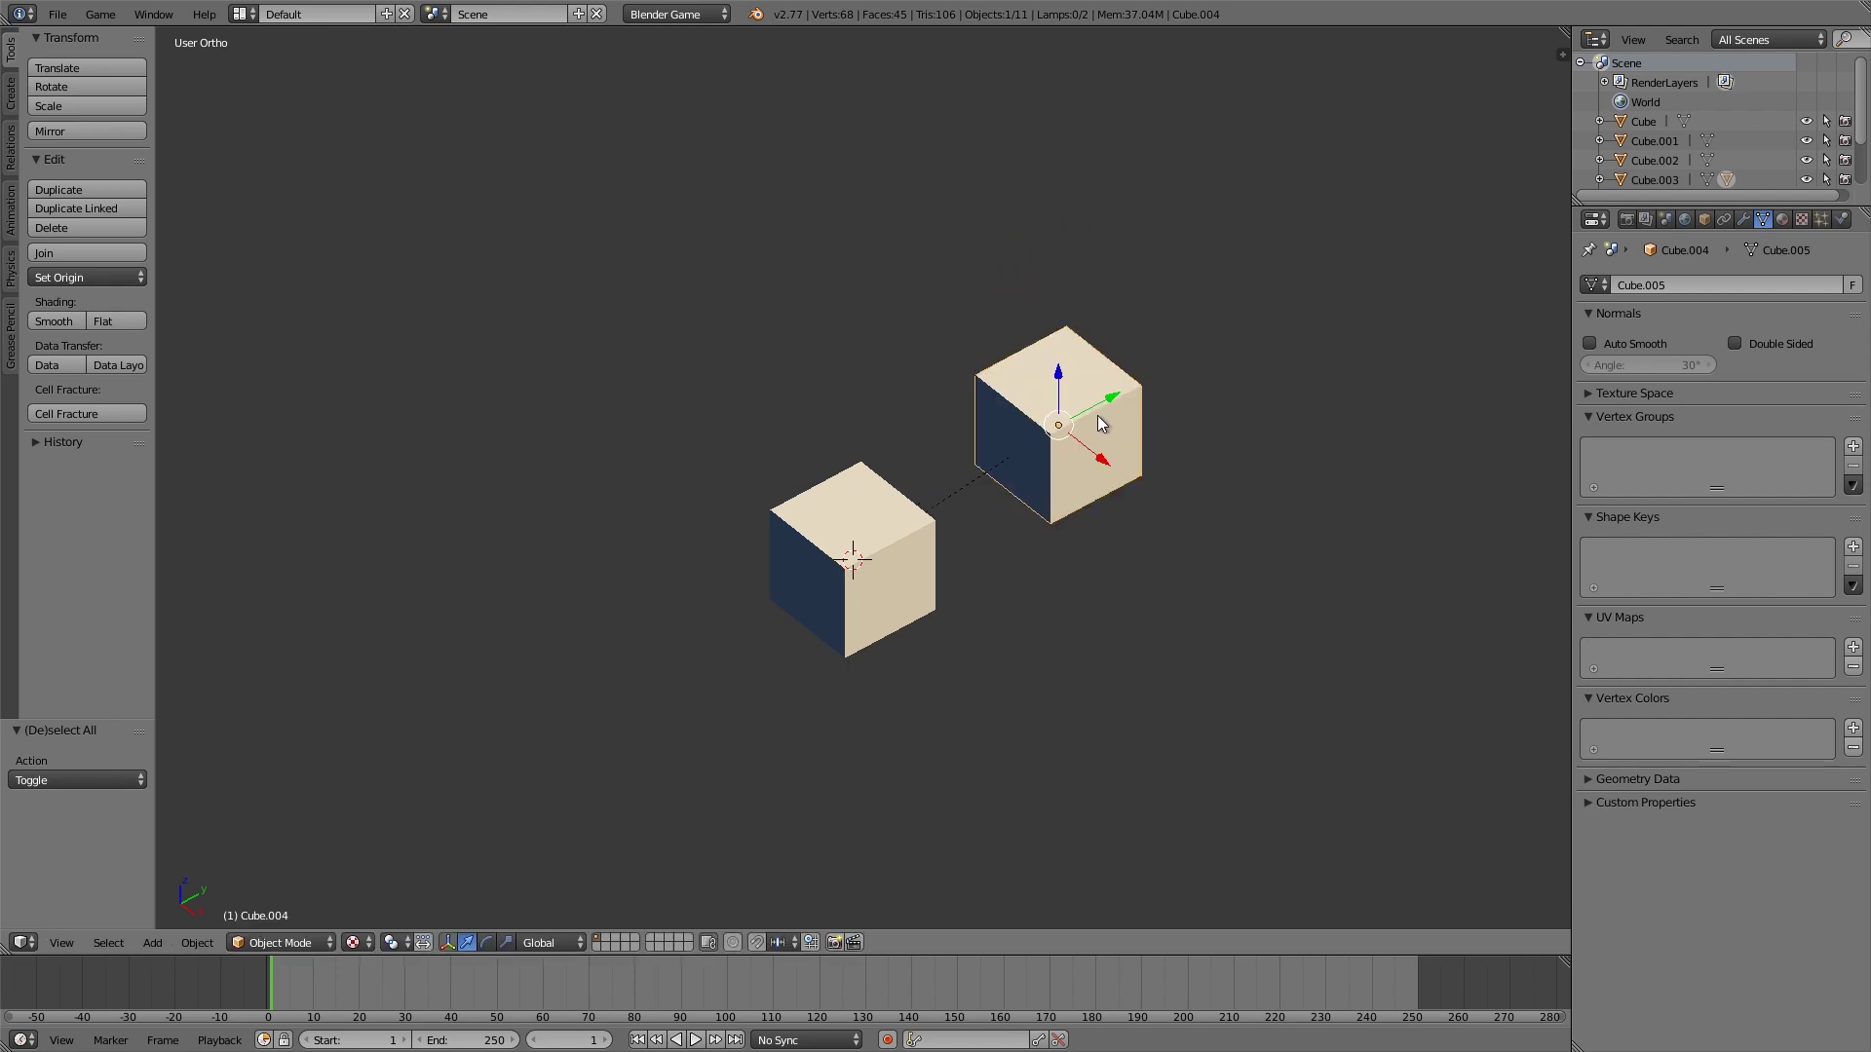
right_click(884, 558)
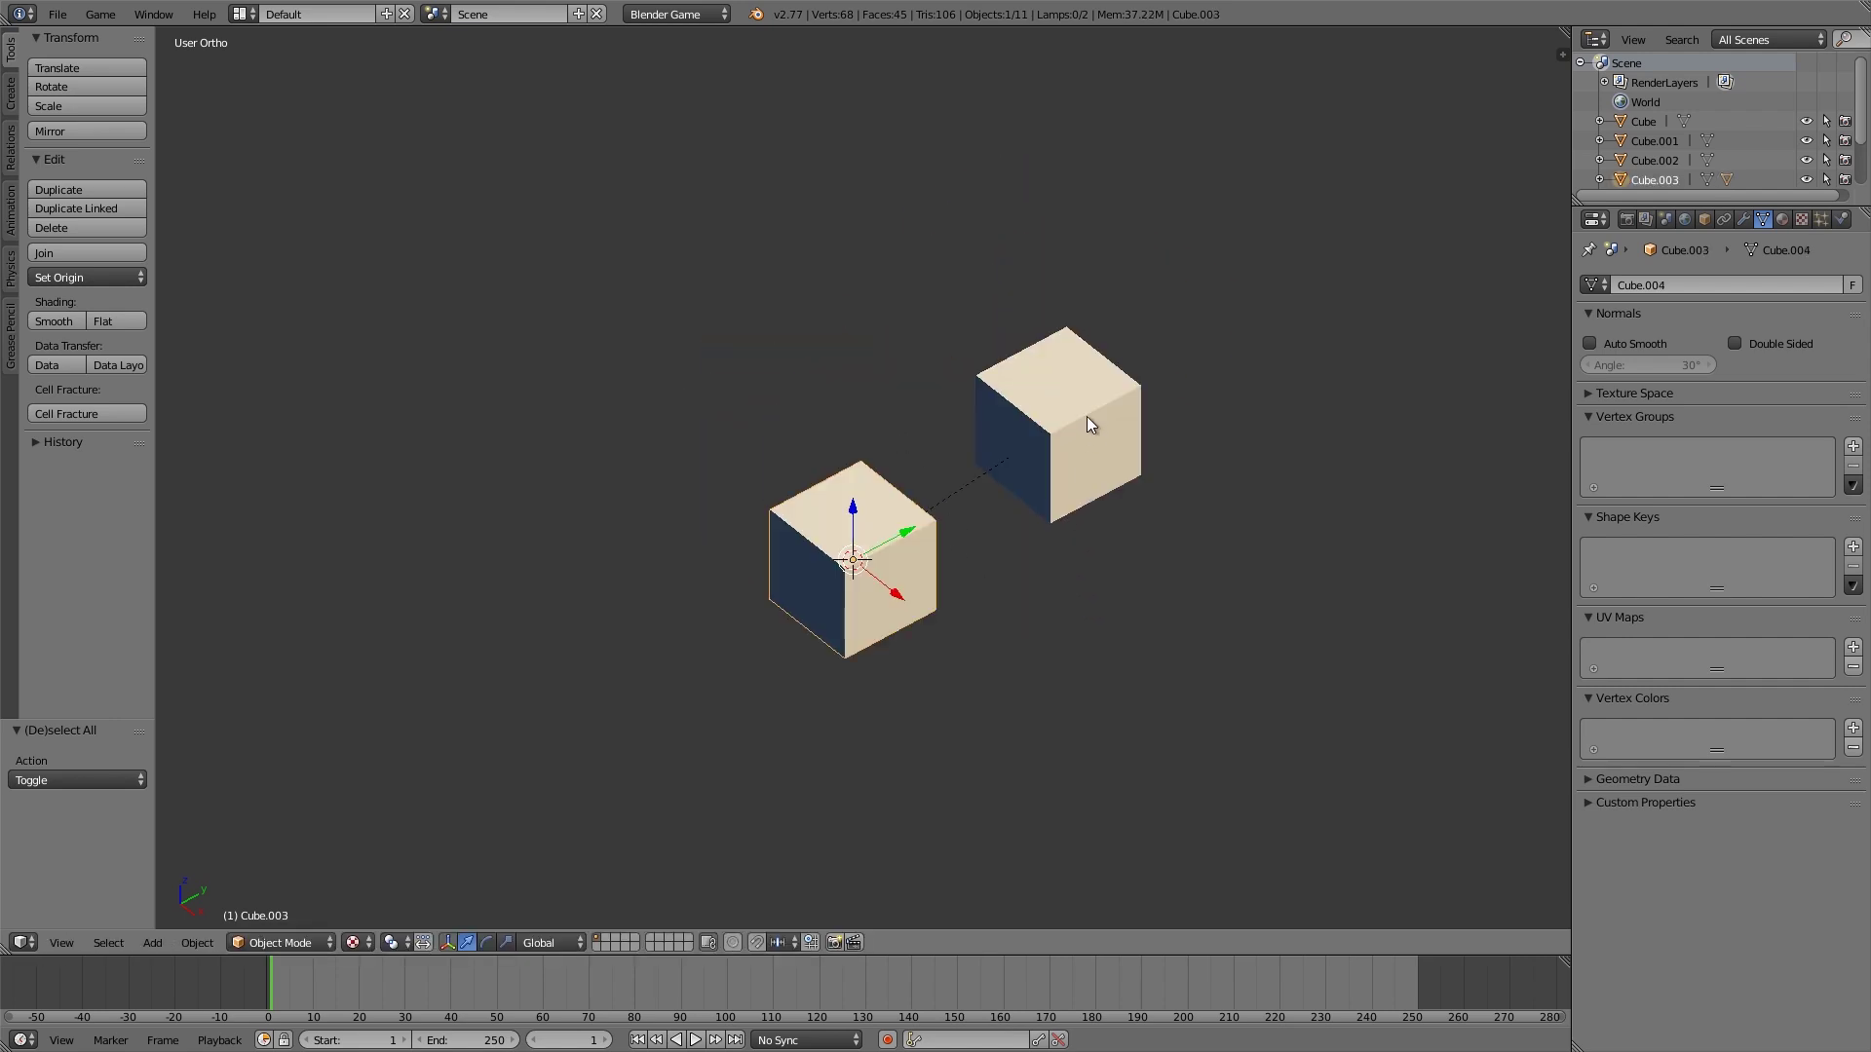
right_click(1089, 424)
key(g)
right_click(998, 442)
right_click(891, 536)
key(g)
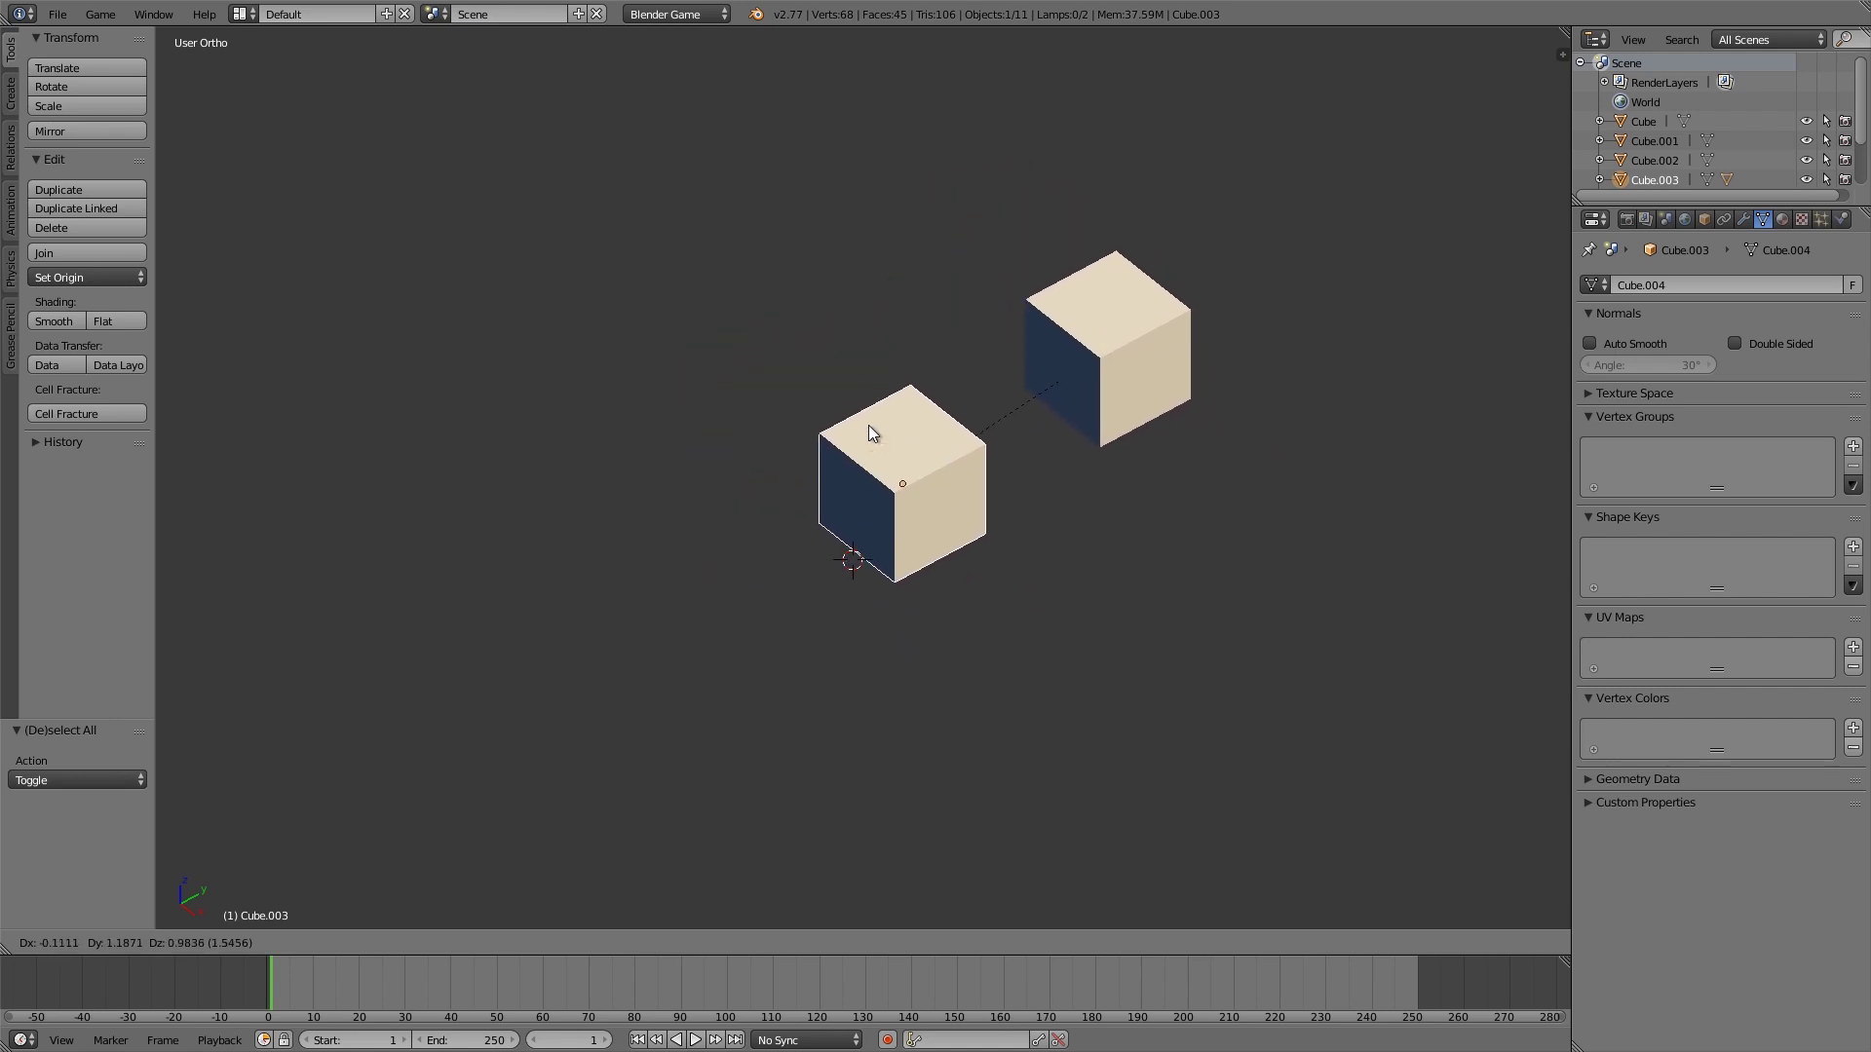
right_click(867, 429)
key(r)
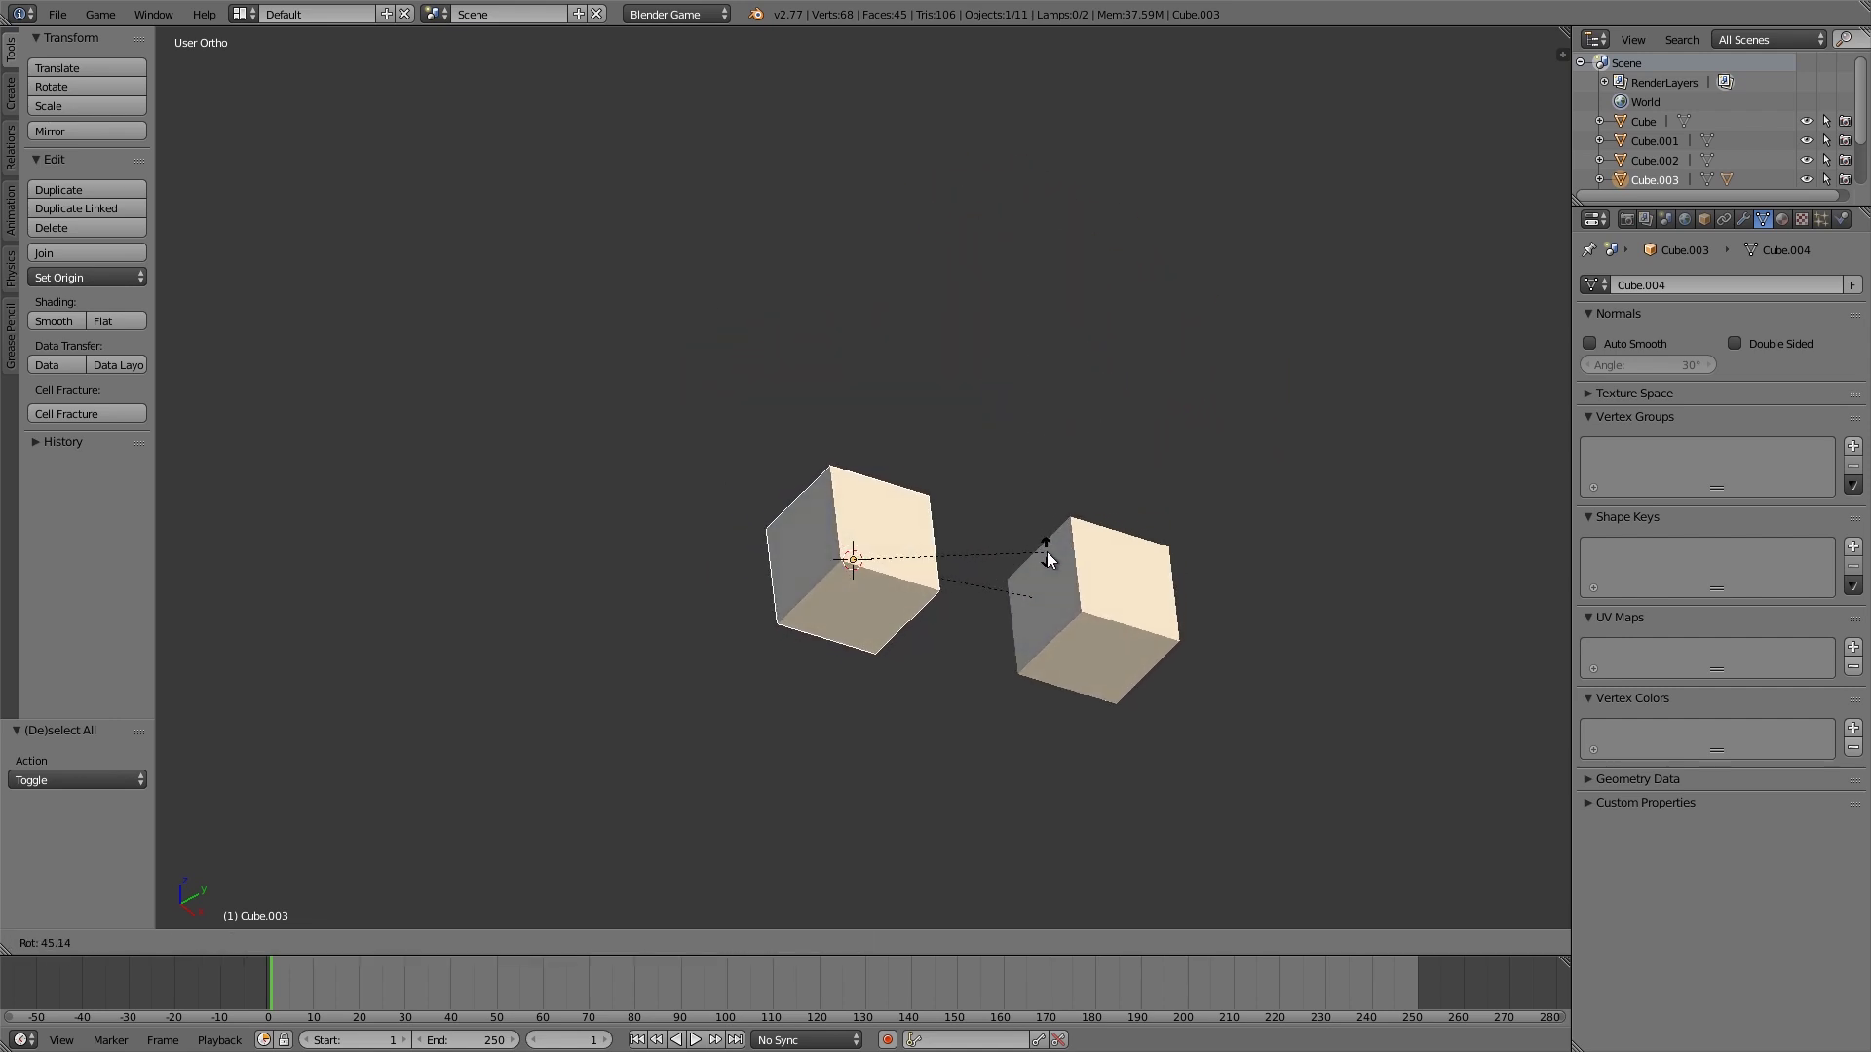
right_click(1083, 418)
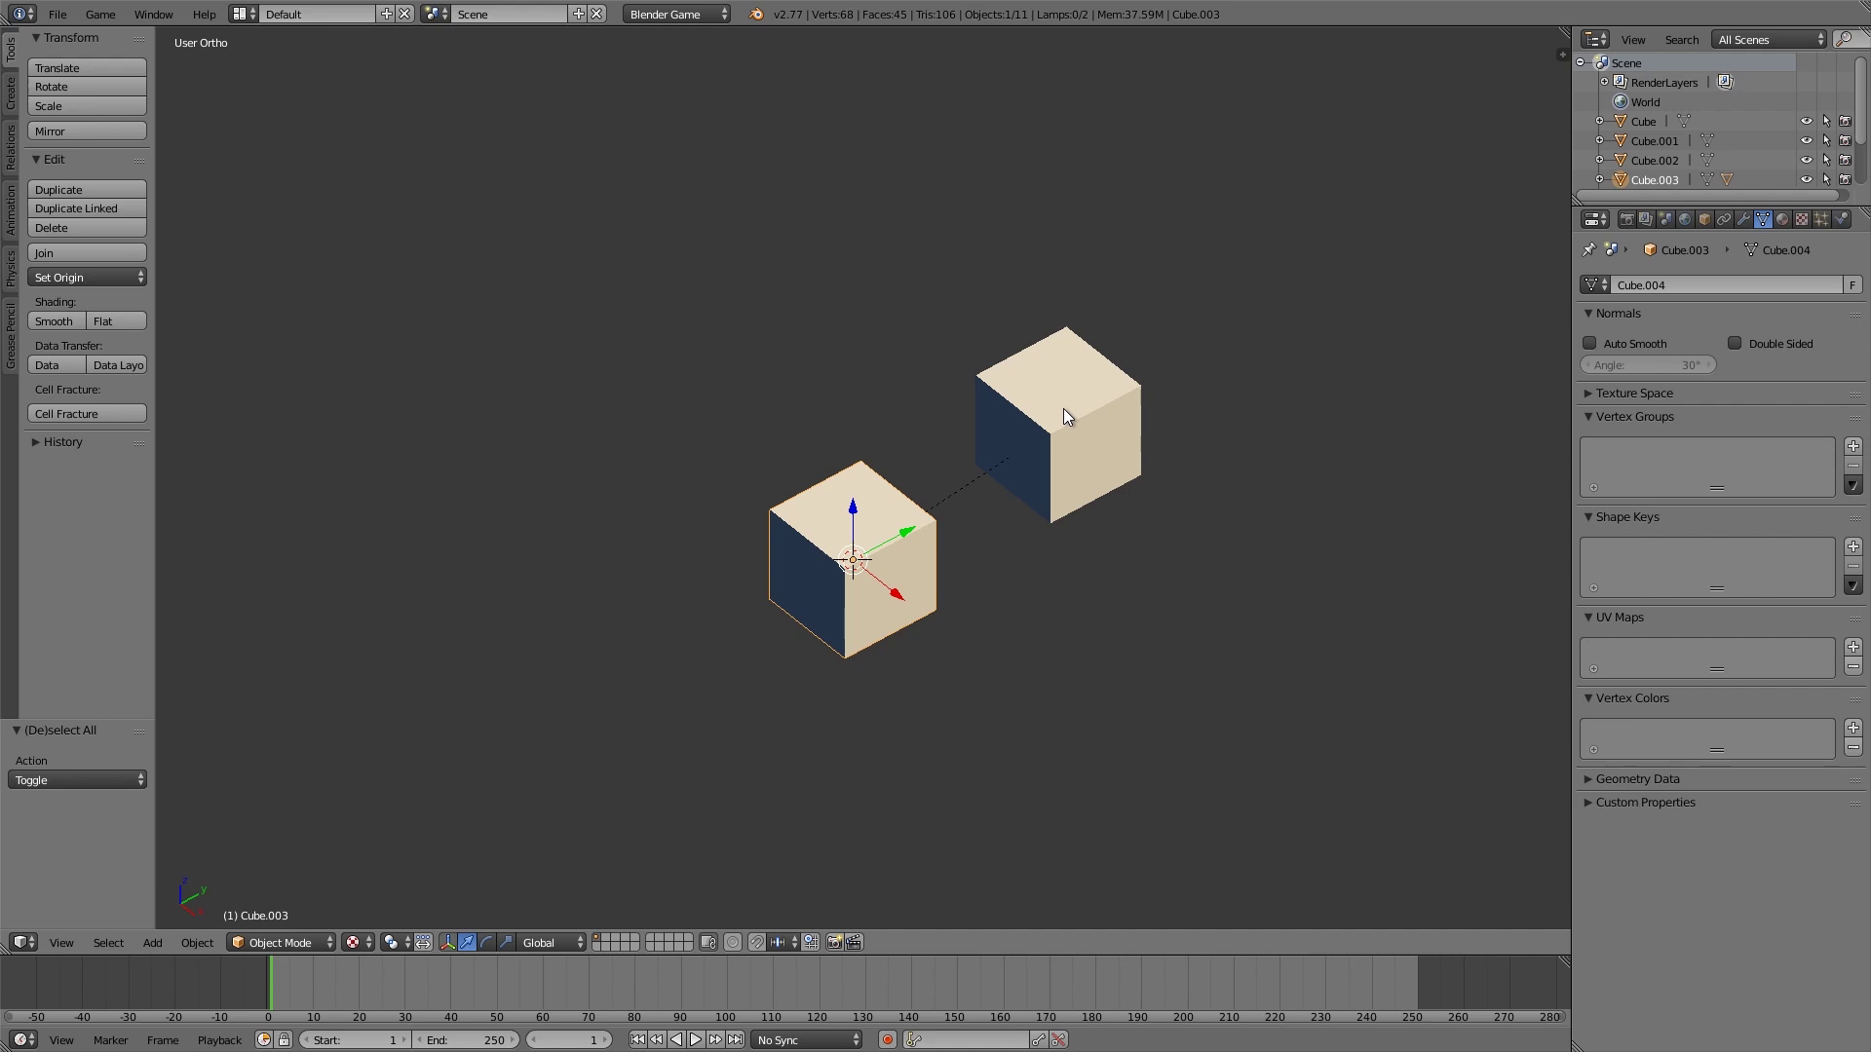
- Move the parent cube up-left, then re-parent the upper cube to a lower-cube vertex, keeping transformation
key(g)
click(769, 511)
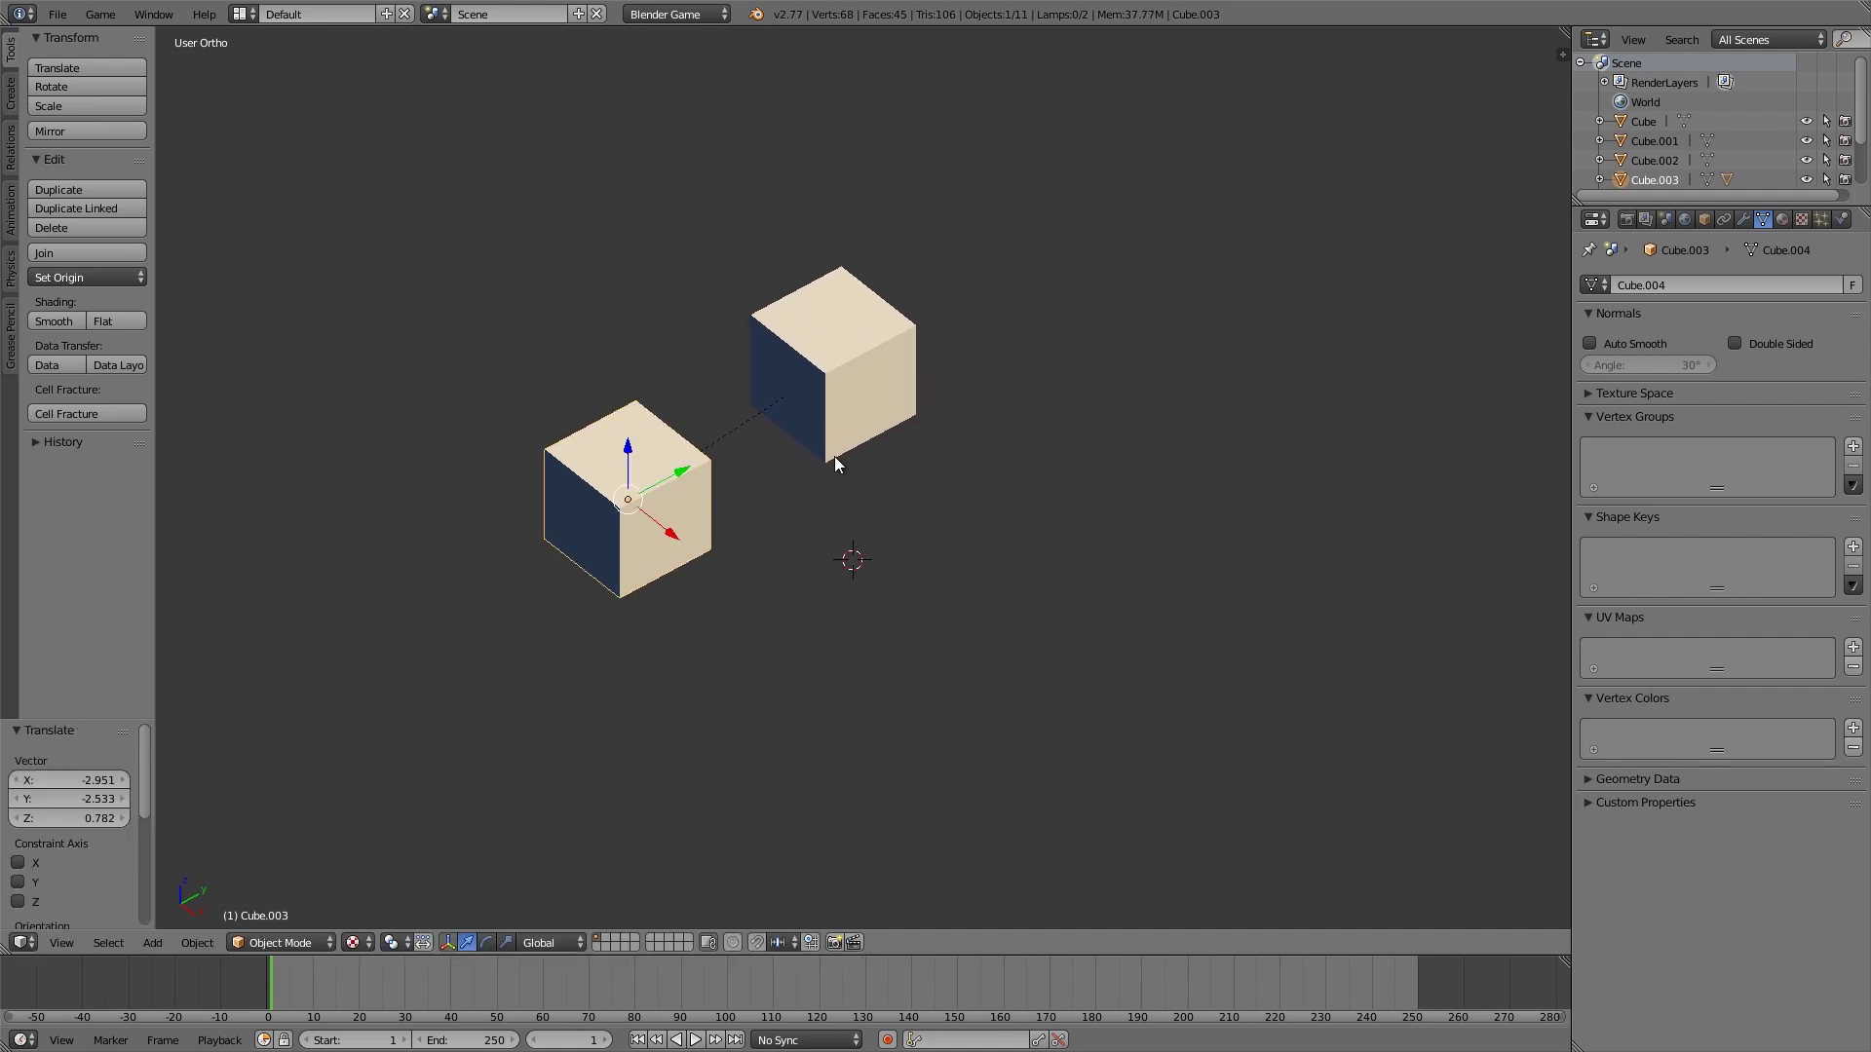
right_click(830, 378)
key(alt+p)
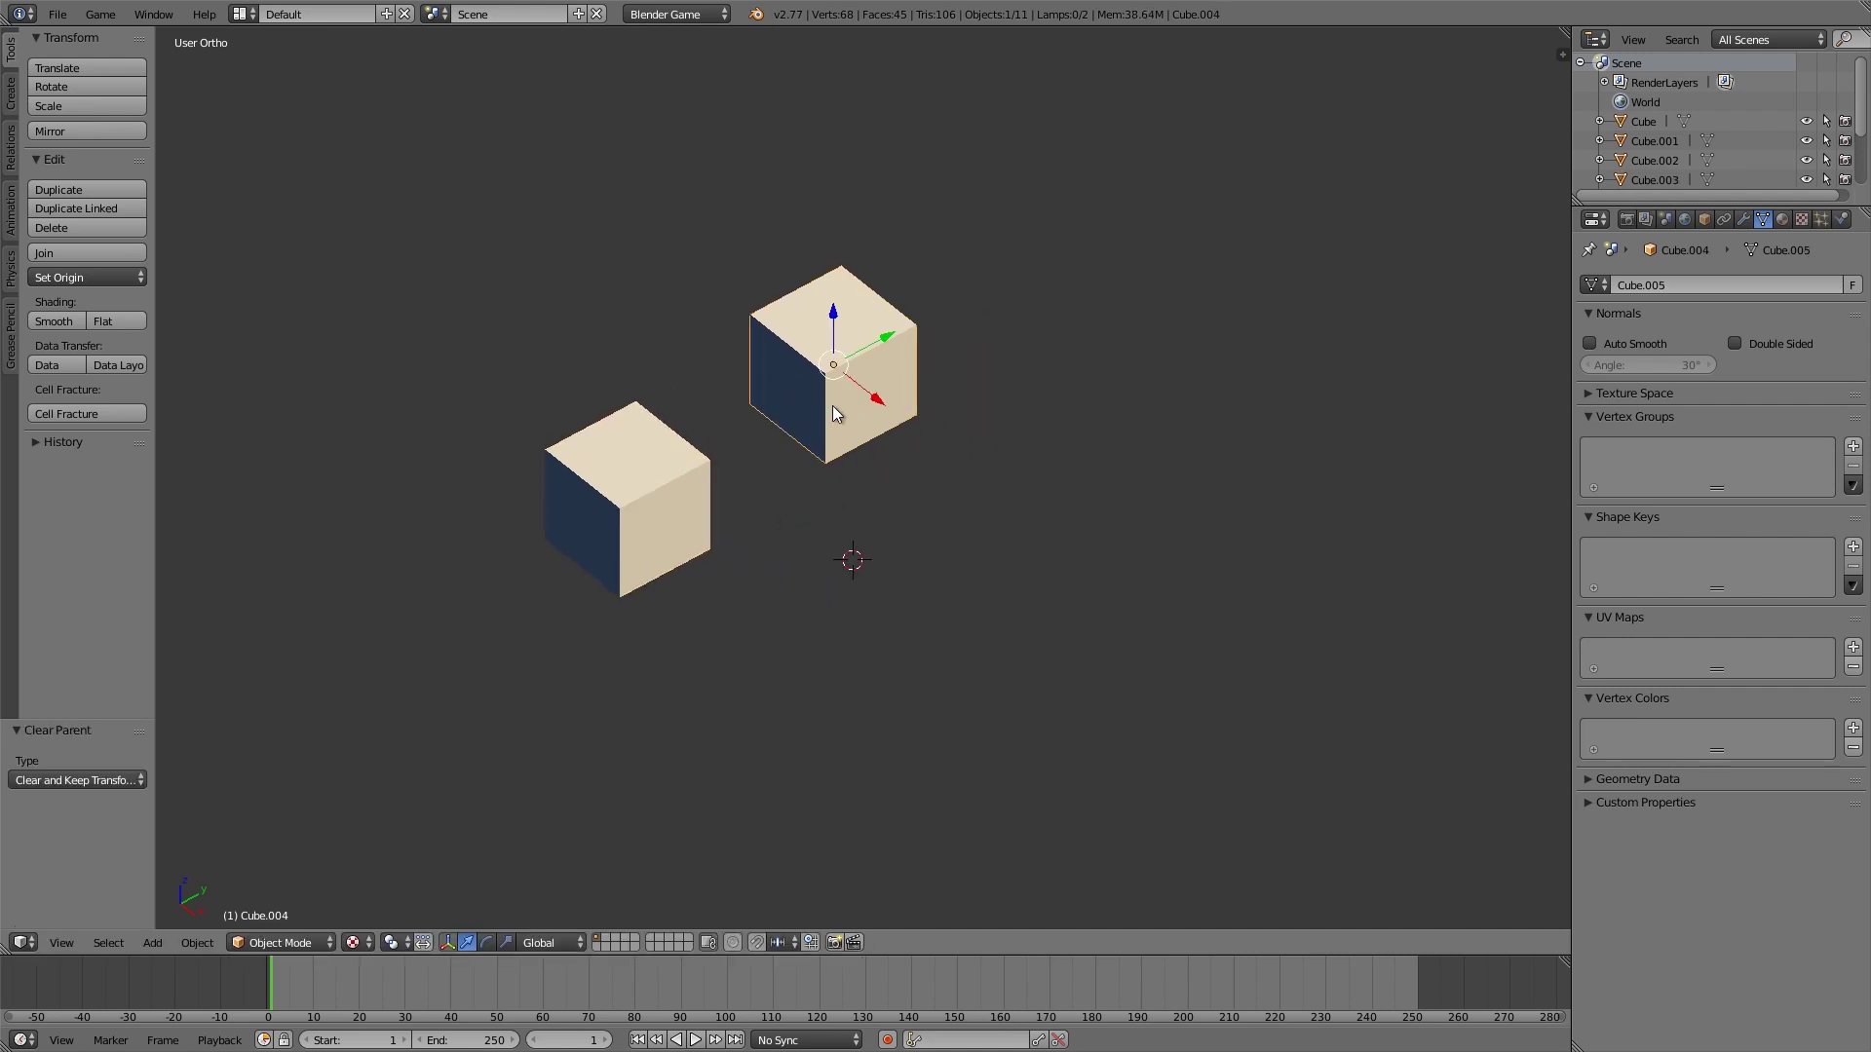
click(832, 409)
shift+right_click(680, 491)
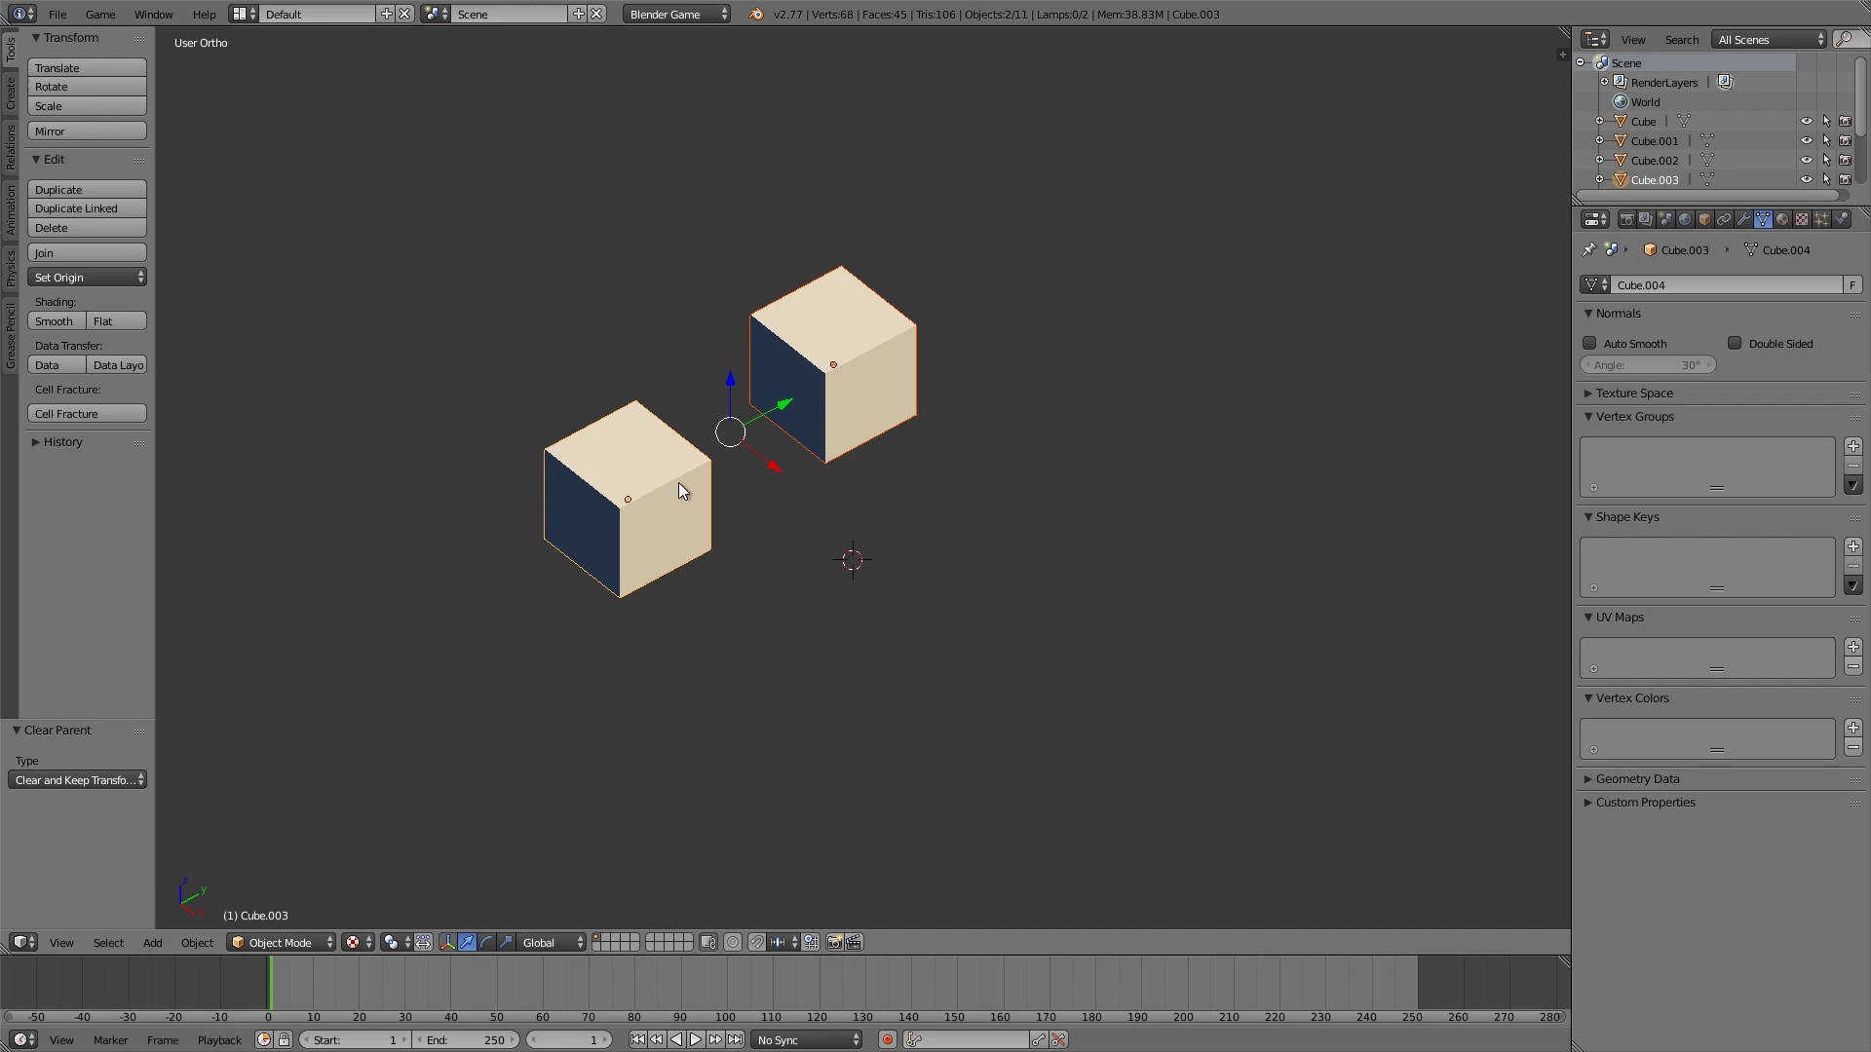
key(ctrl+p)
click(661, 484)
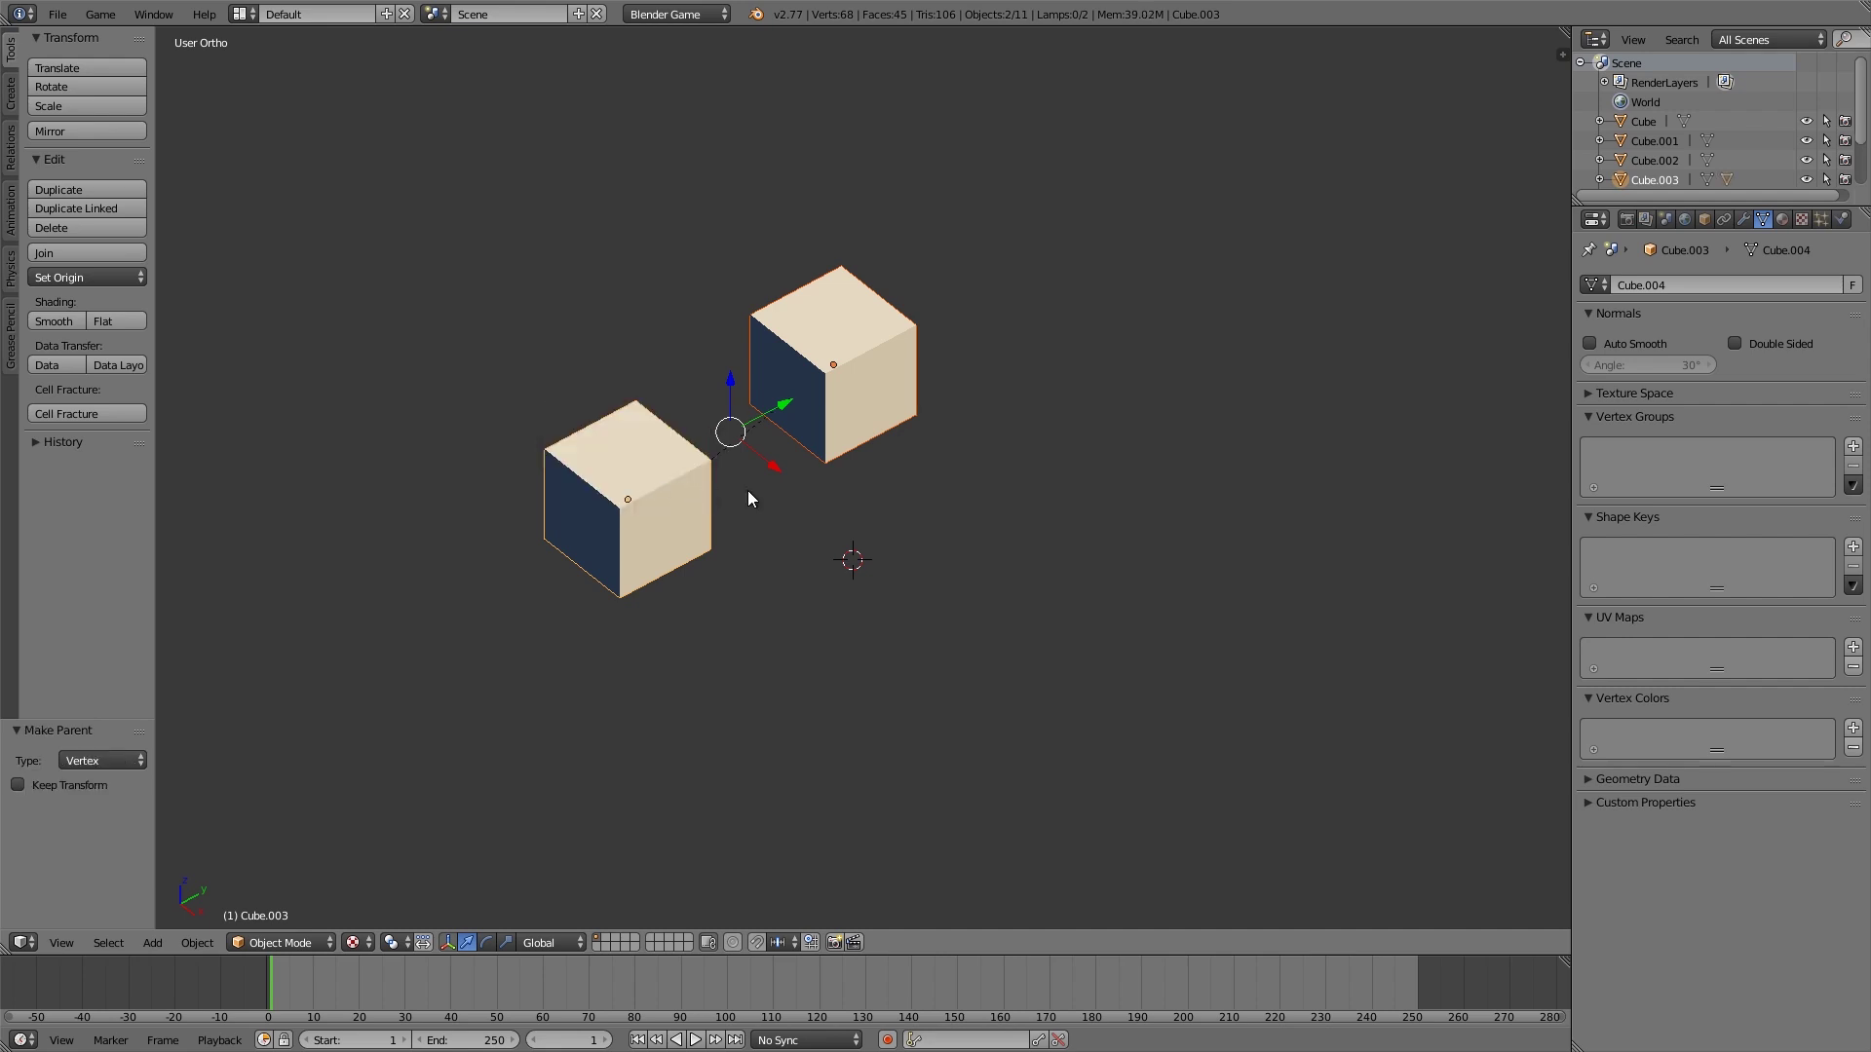
- Test the vertex parenting by moving the child alone, then the parent, cancelling both
scroll(750, 489, up, 2)
key(a)
right_click(811, 310)
key(g)
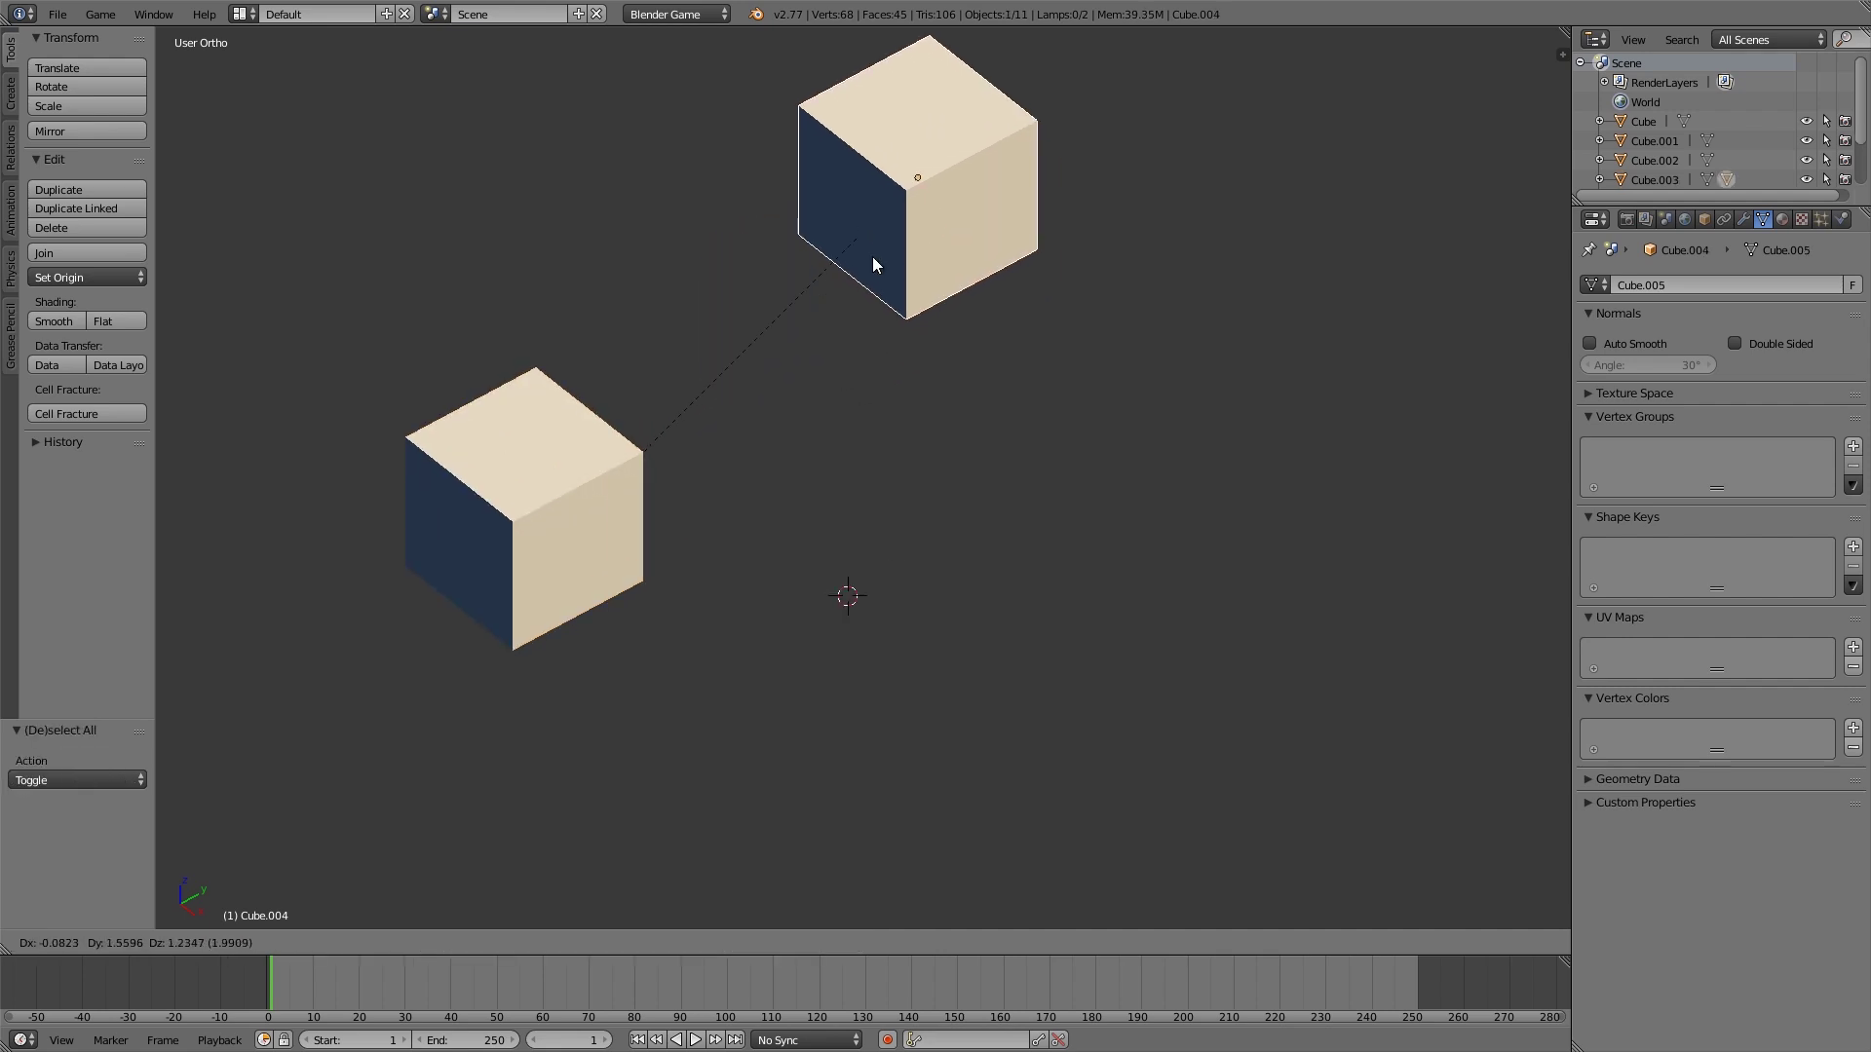
right_click(873, 265)
right_click(612, 458)
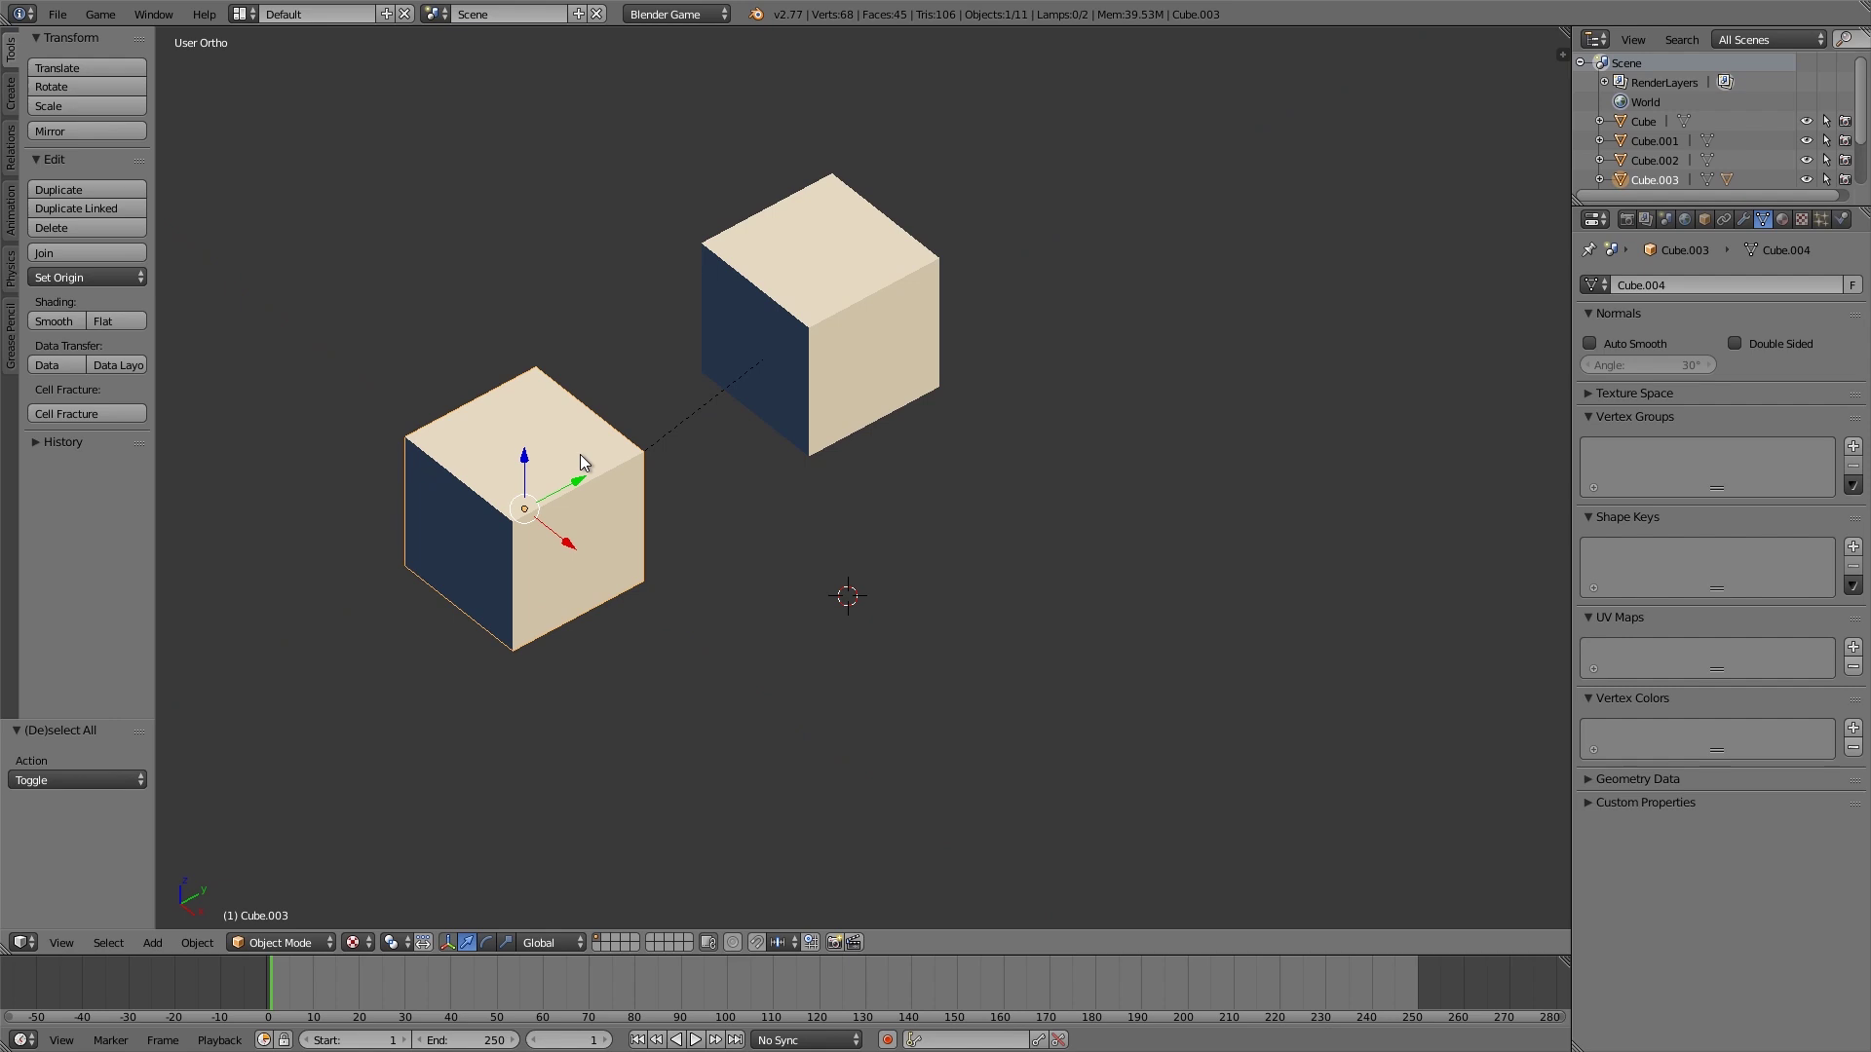
key(g)
right_click(663, 506)
- In Edit Mode, test scaling and moving the lower cube's parent vertex, cancelling each change
key(Tab)
scroll(901, 520, up, 2)
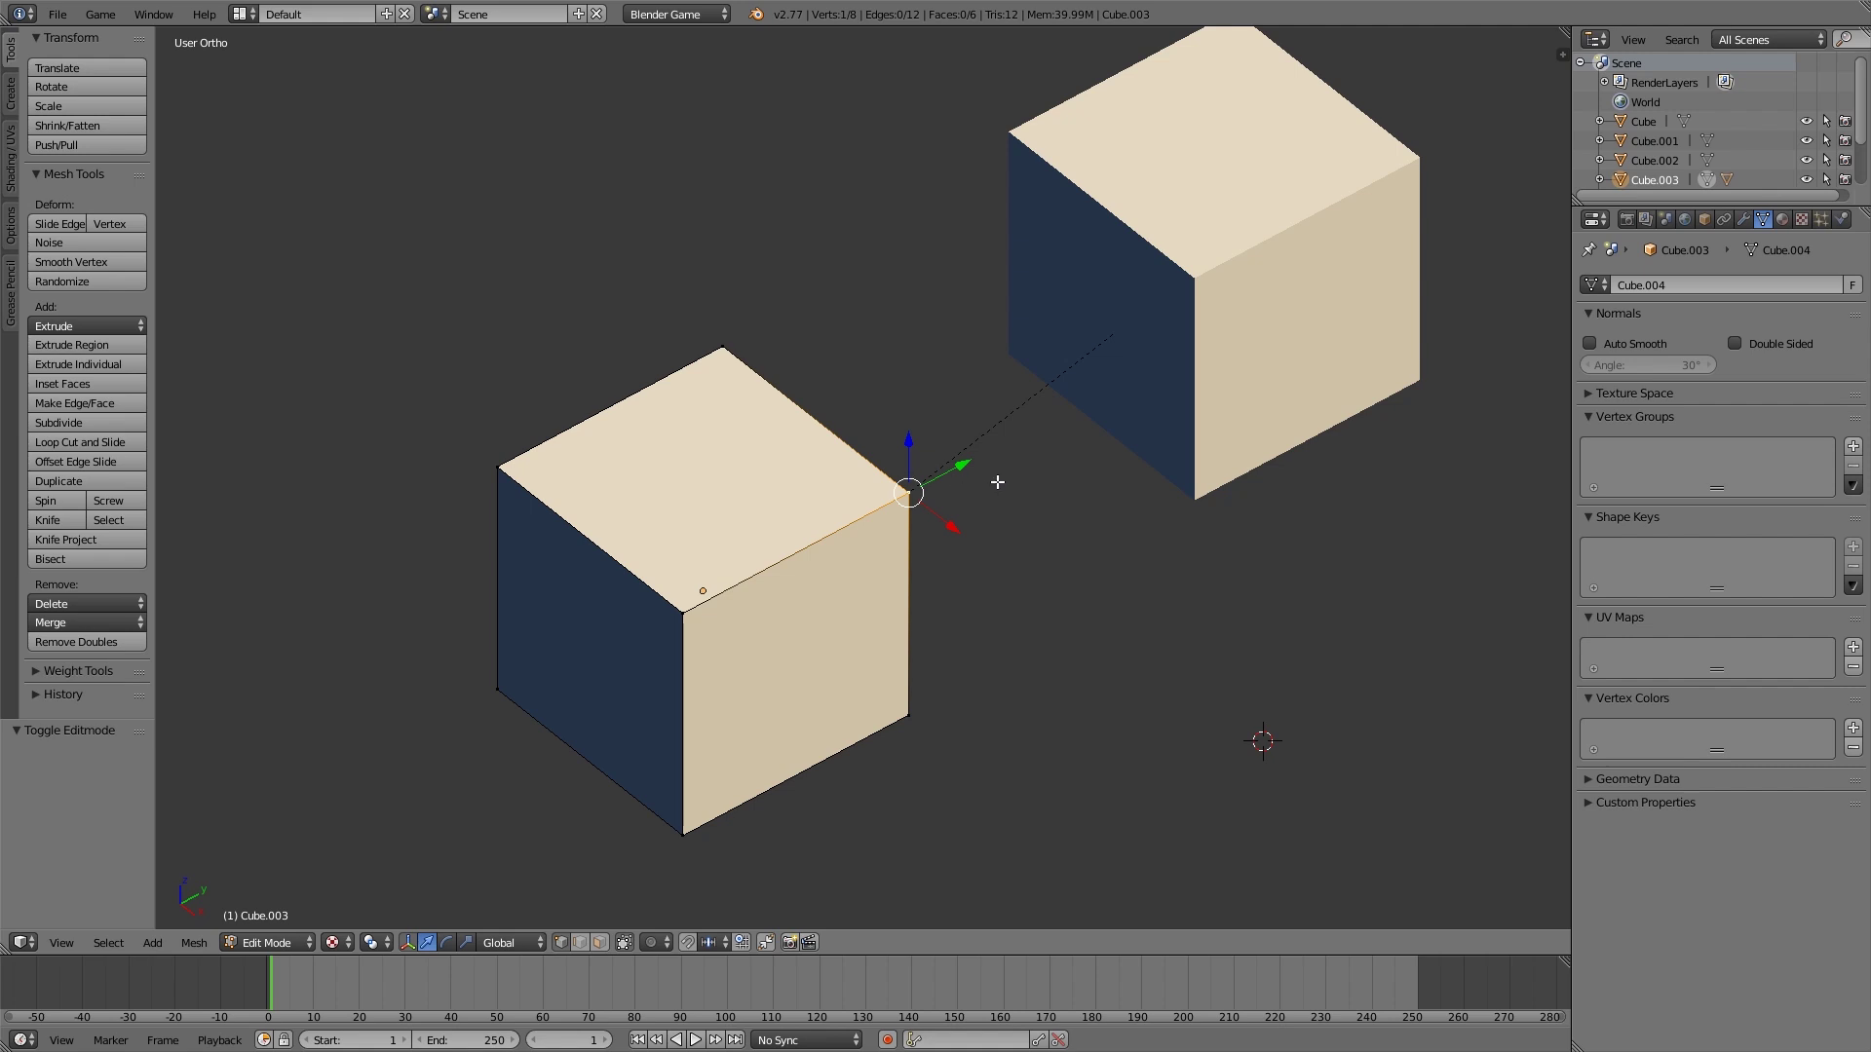
key(s)
key(Escape)
key(s)
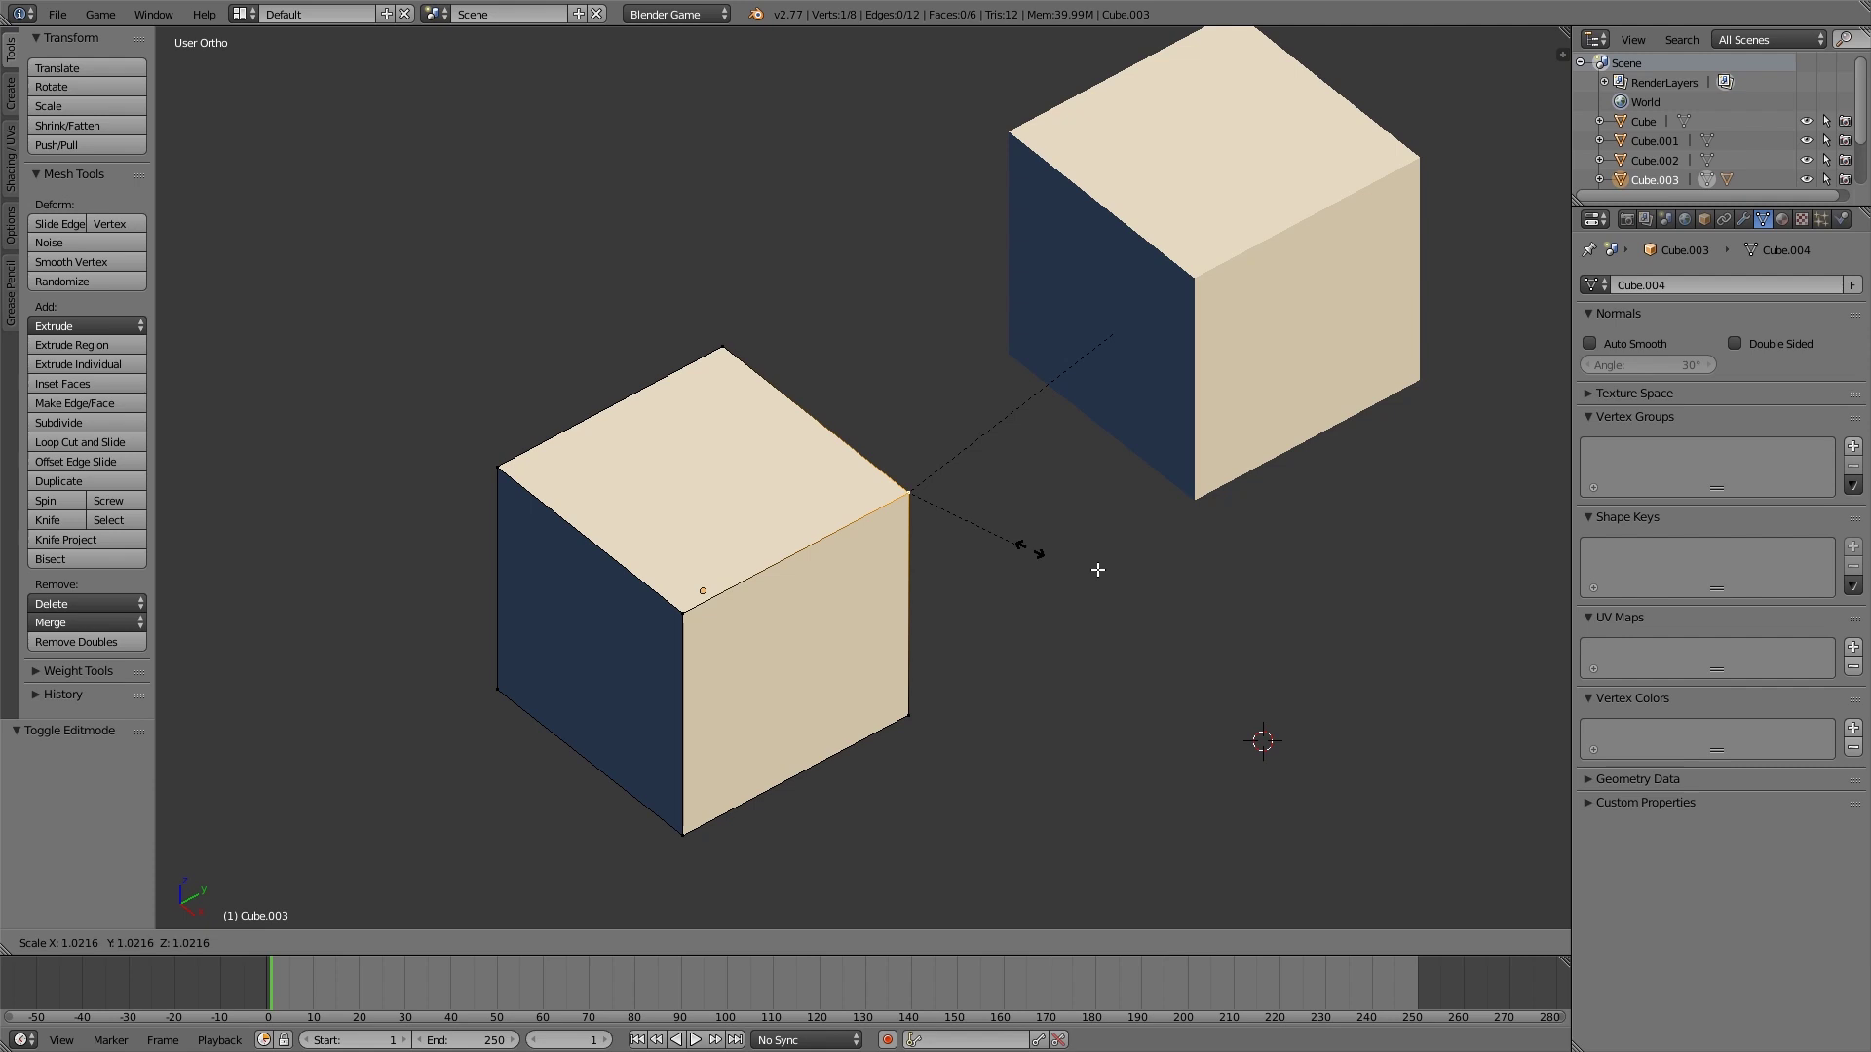
key(Escape)
key(g)
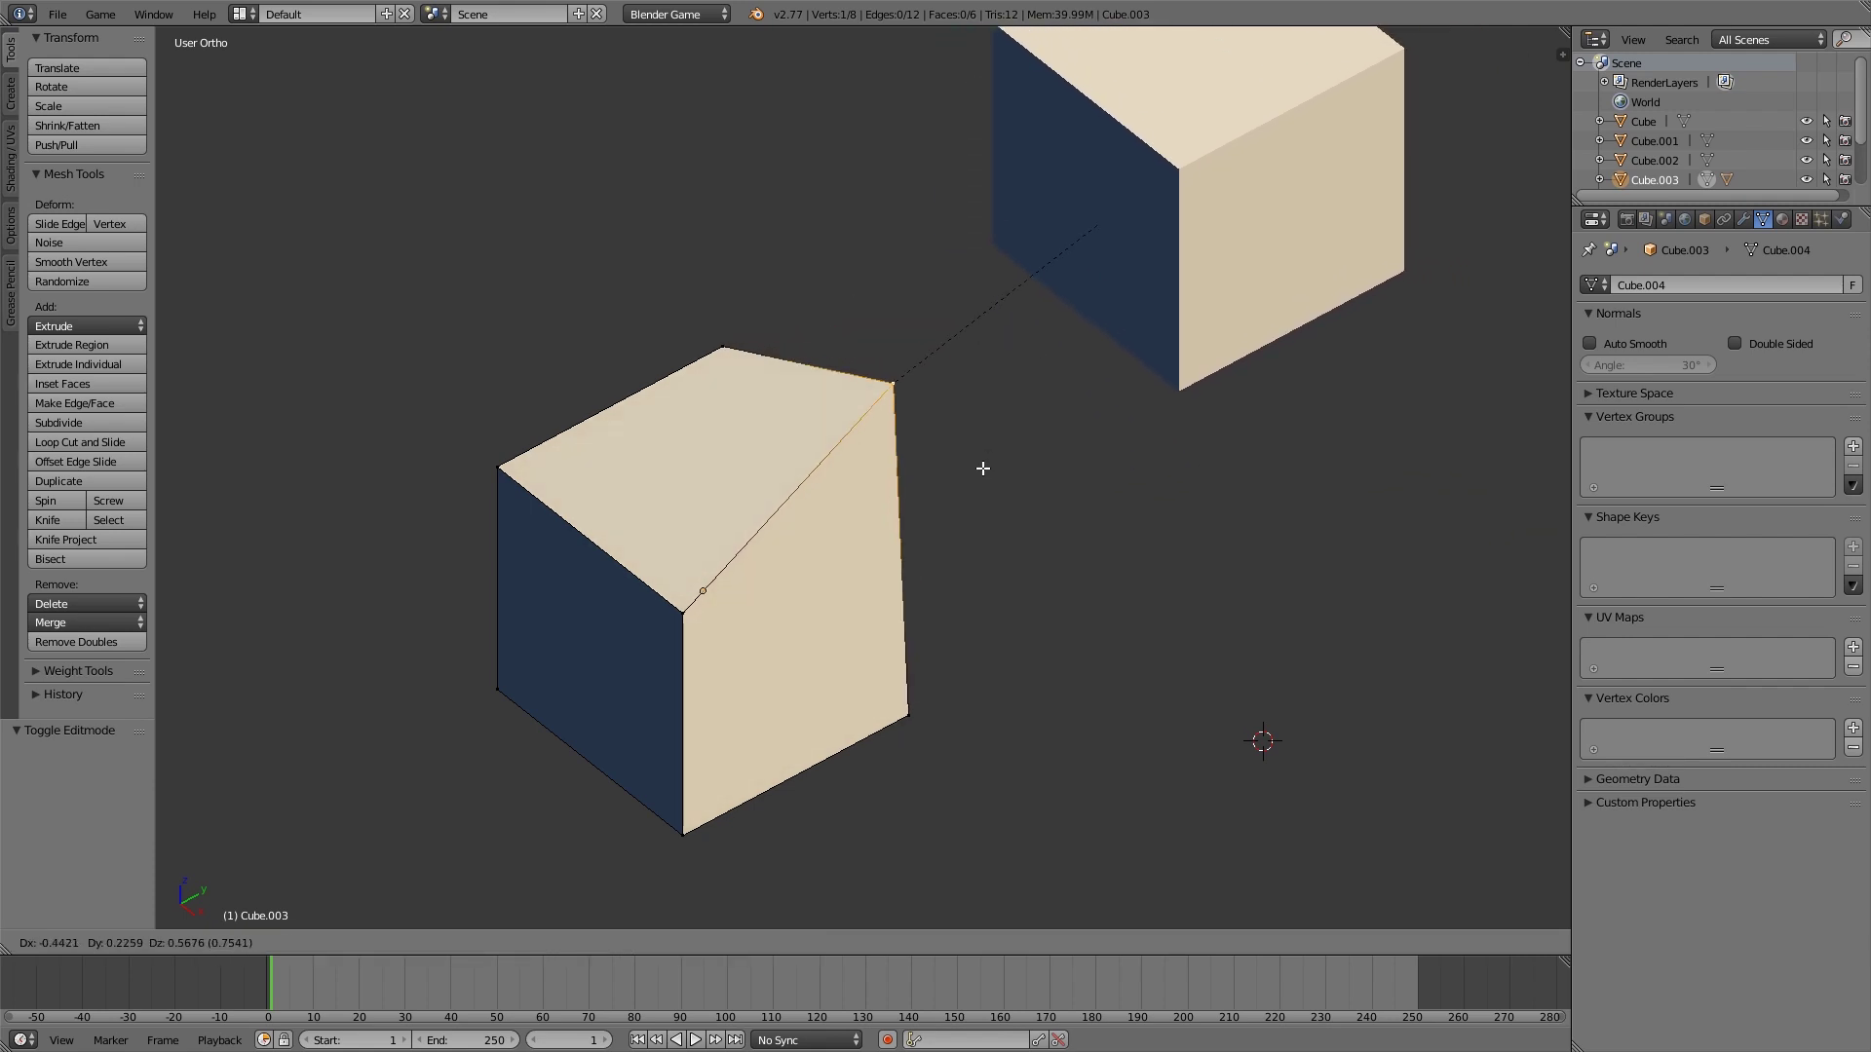
key(Escape)
scroll(1049, 462, up, 2)
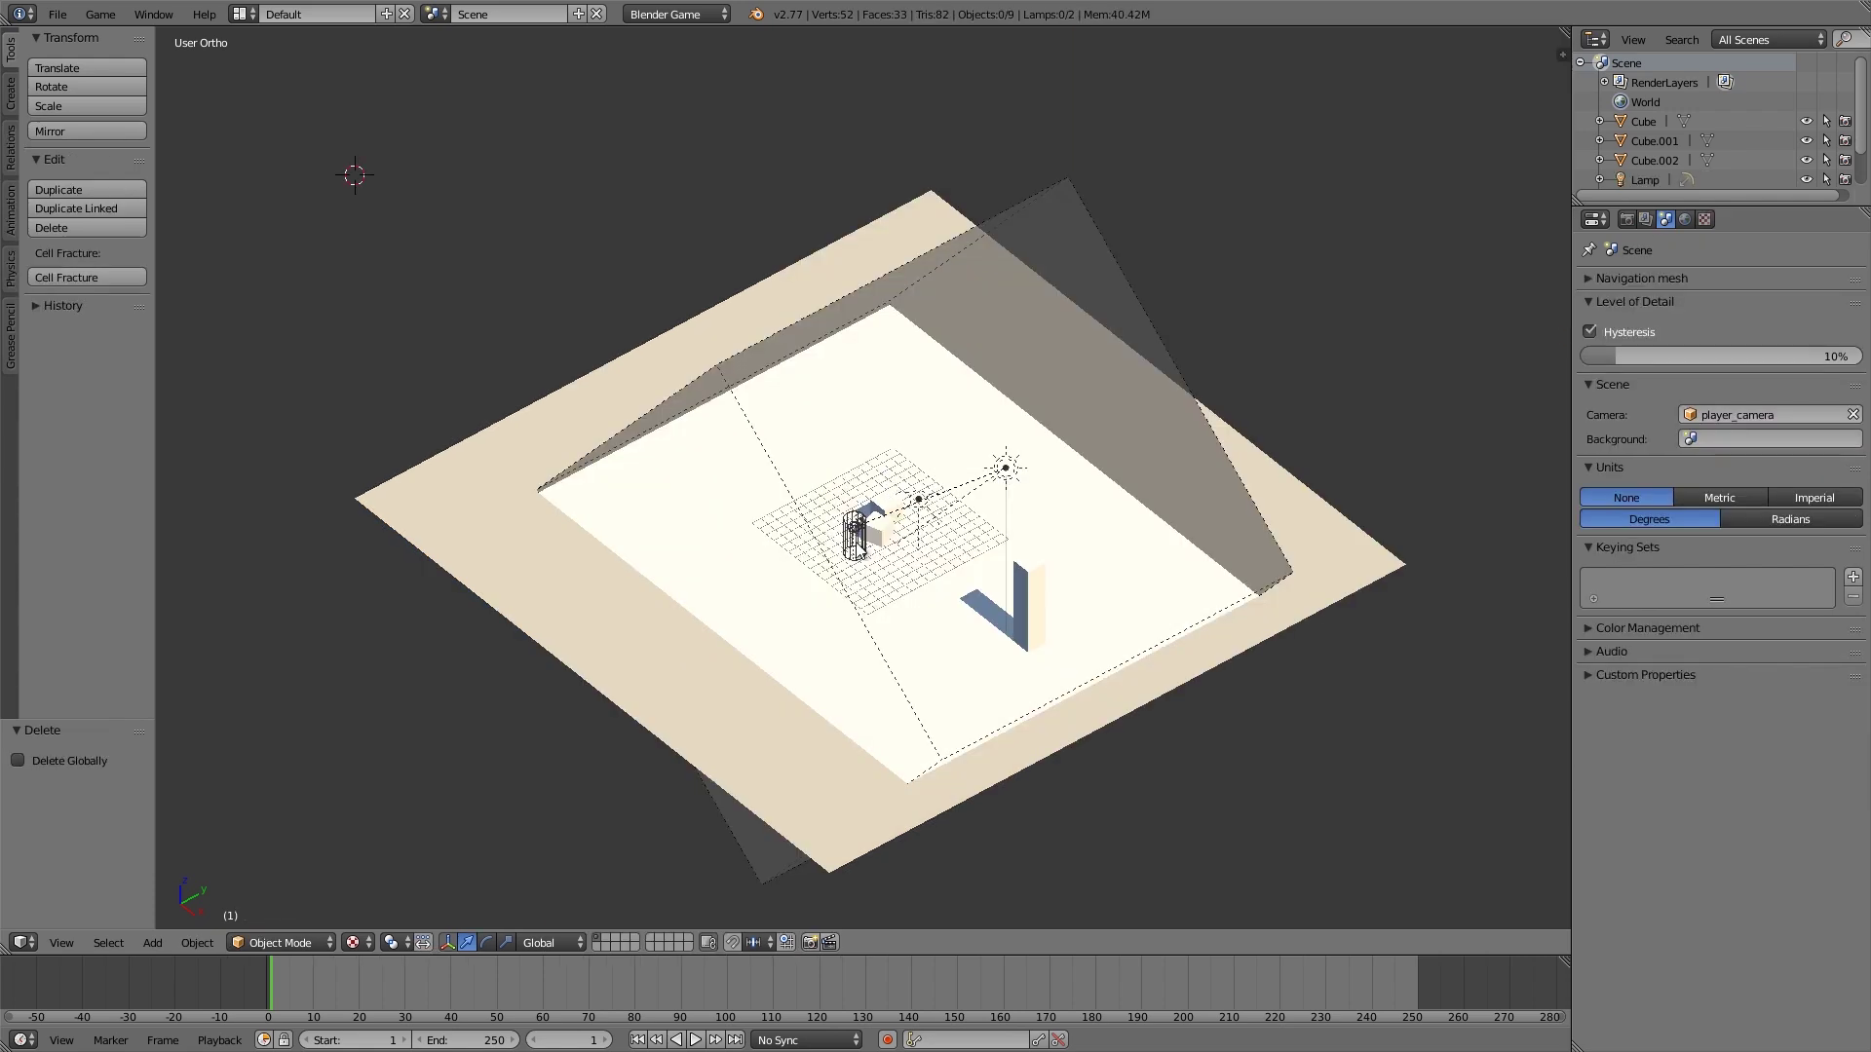
- In Top Ortho view, move the sun lamp in from the right to sit just beside the player
scroll(874, 585, up, 3)
scroll(874, 594, up, 2)
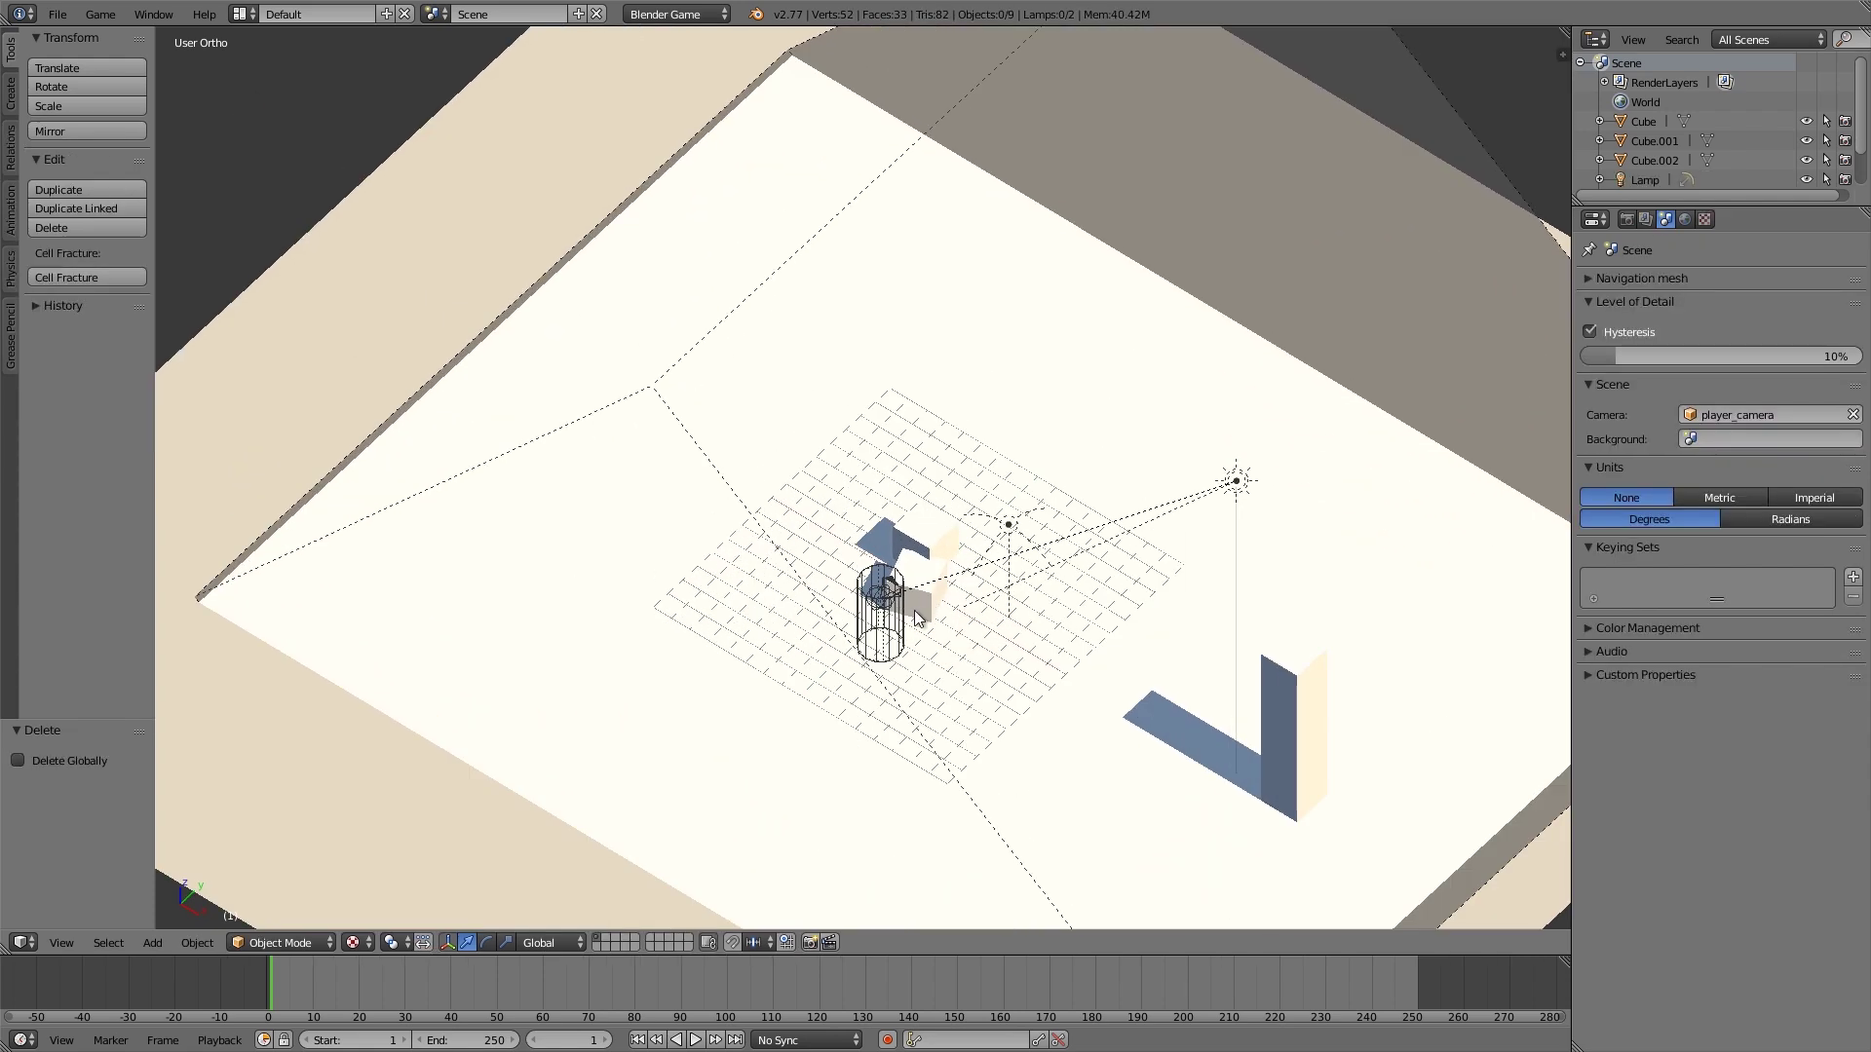
key(KP_7)
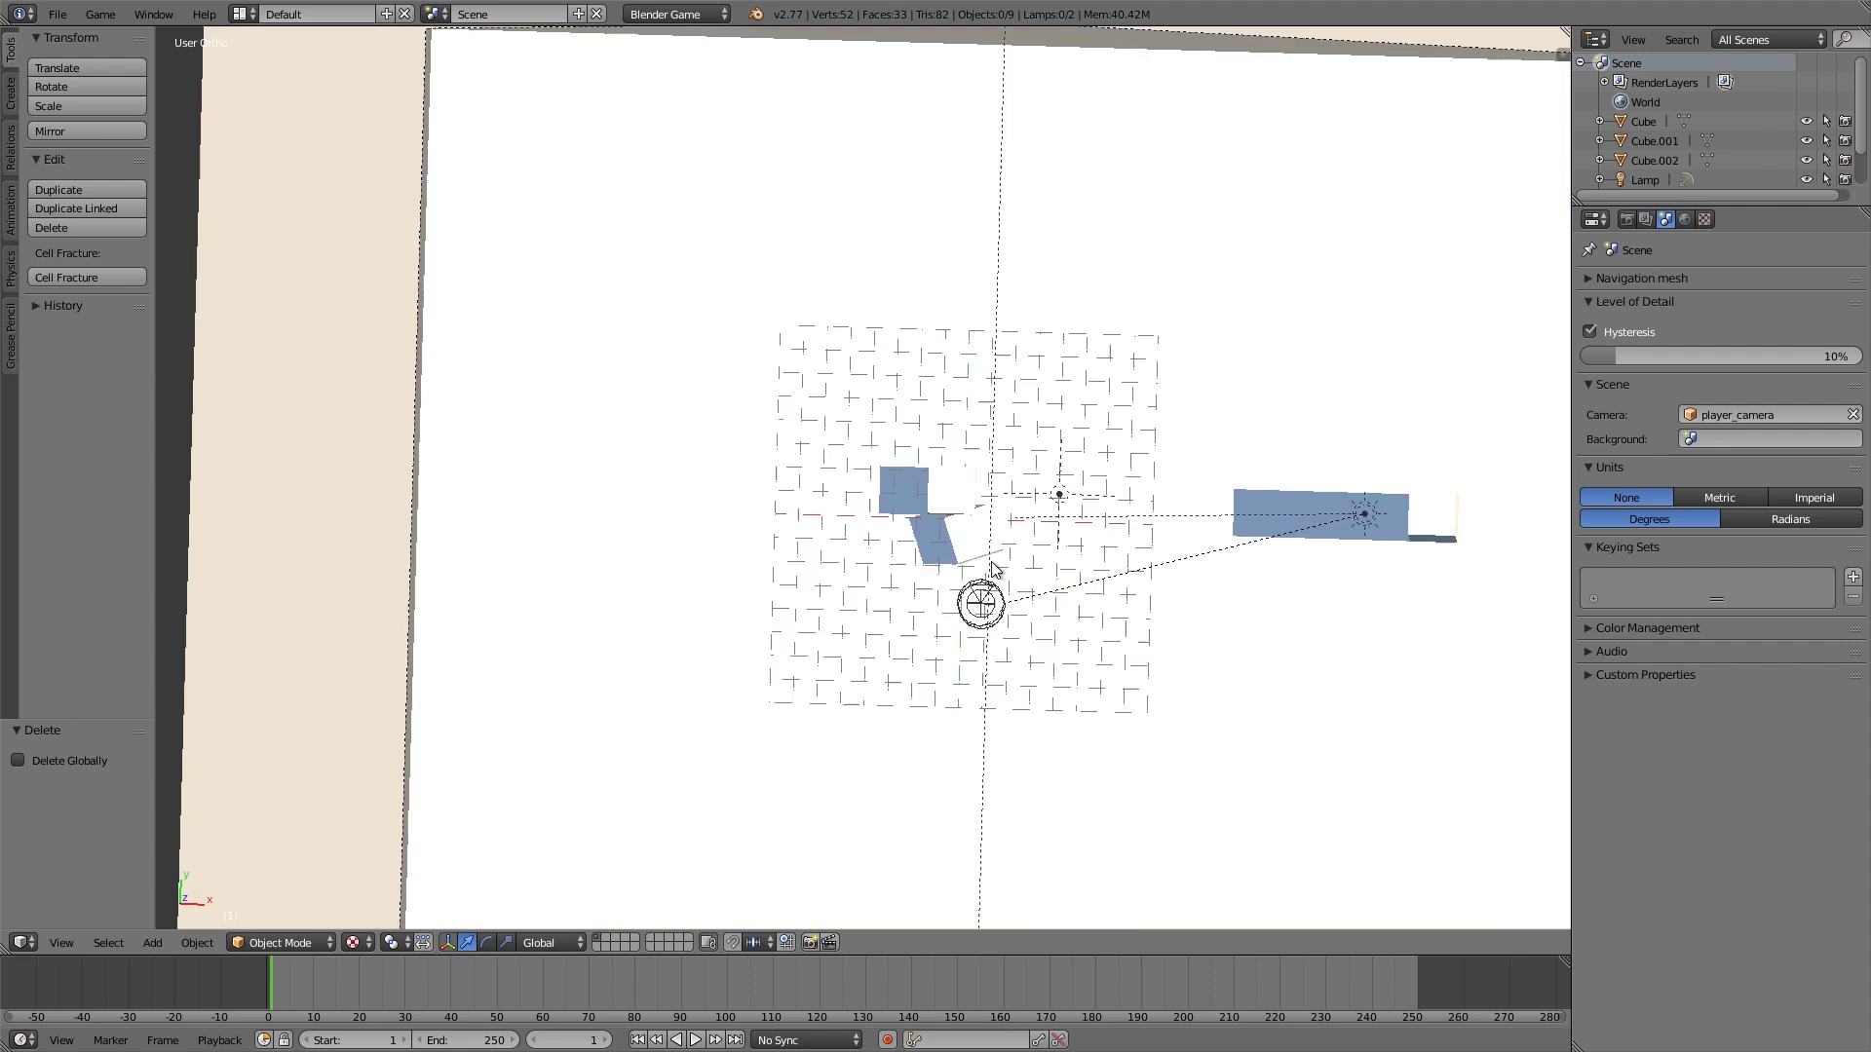
shift+middle_drag(1311, 557, 1299, 359)
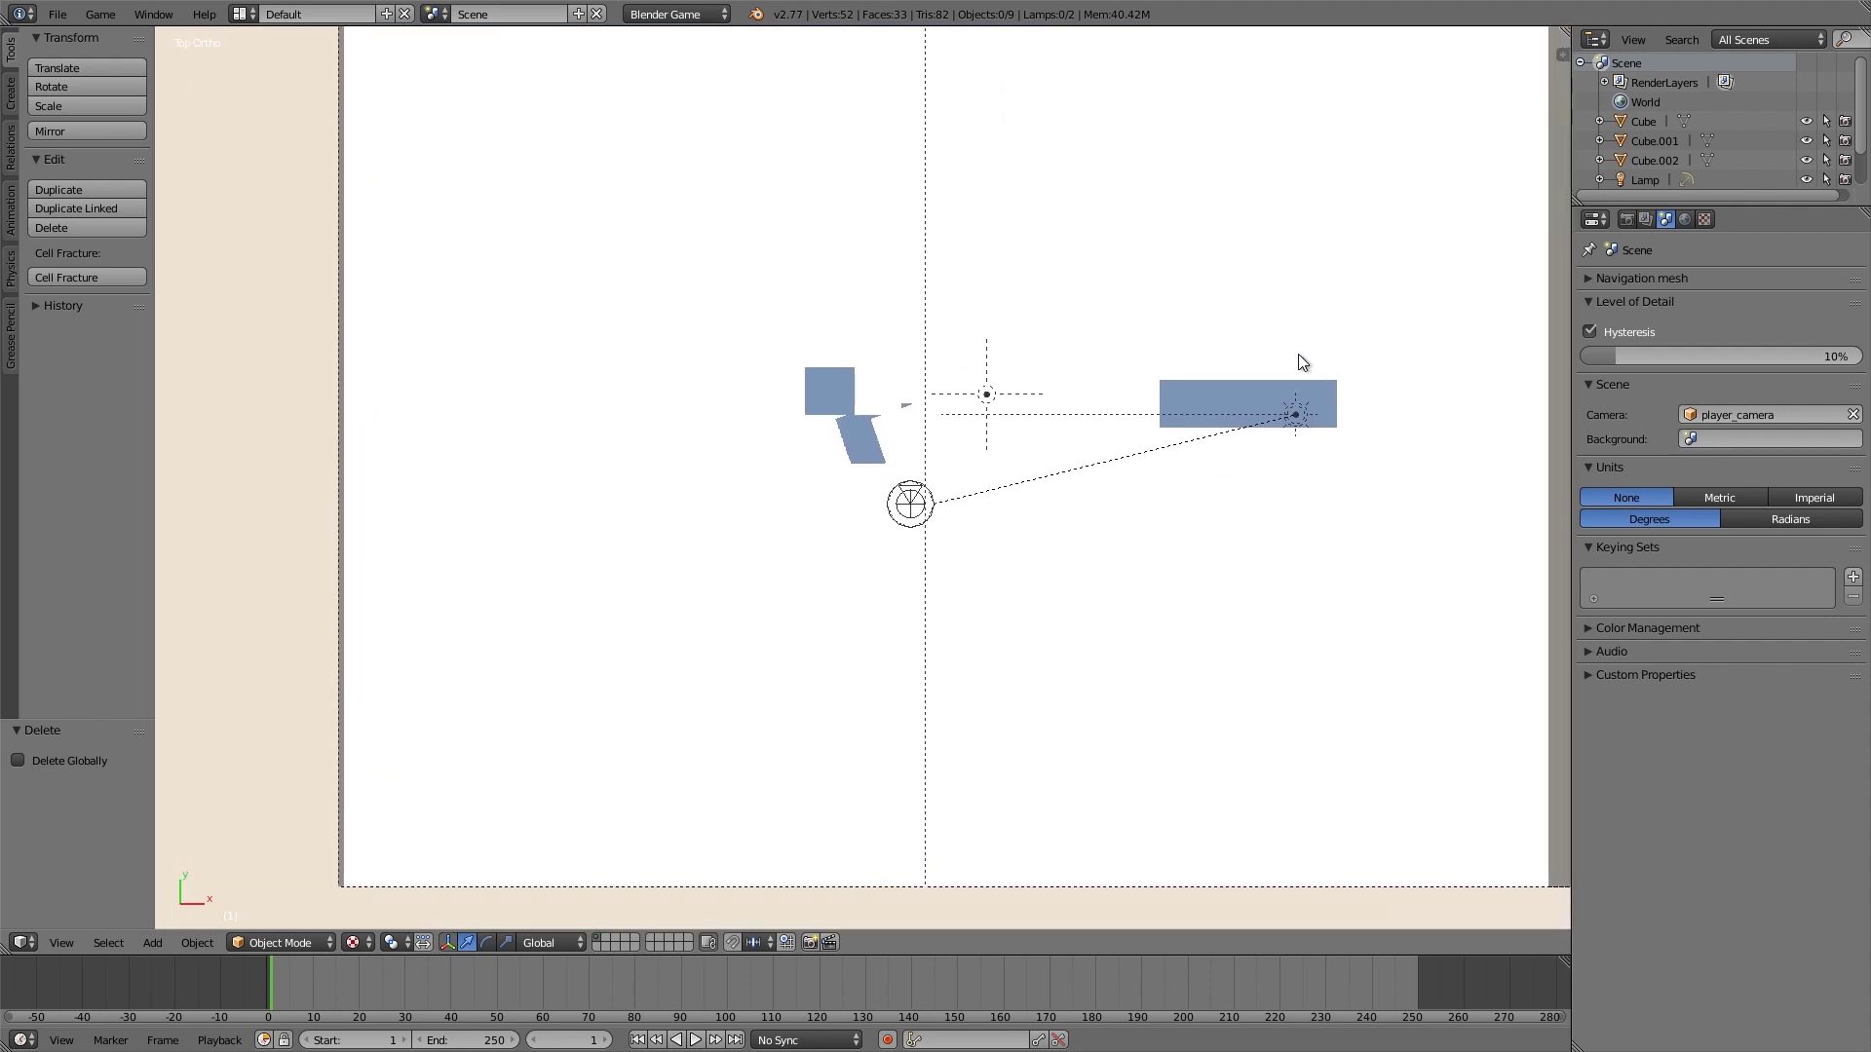
right_click(1299, 416)
scroll(1267, 438, down, 1)
scroll(1233, 466, down, 3)
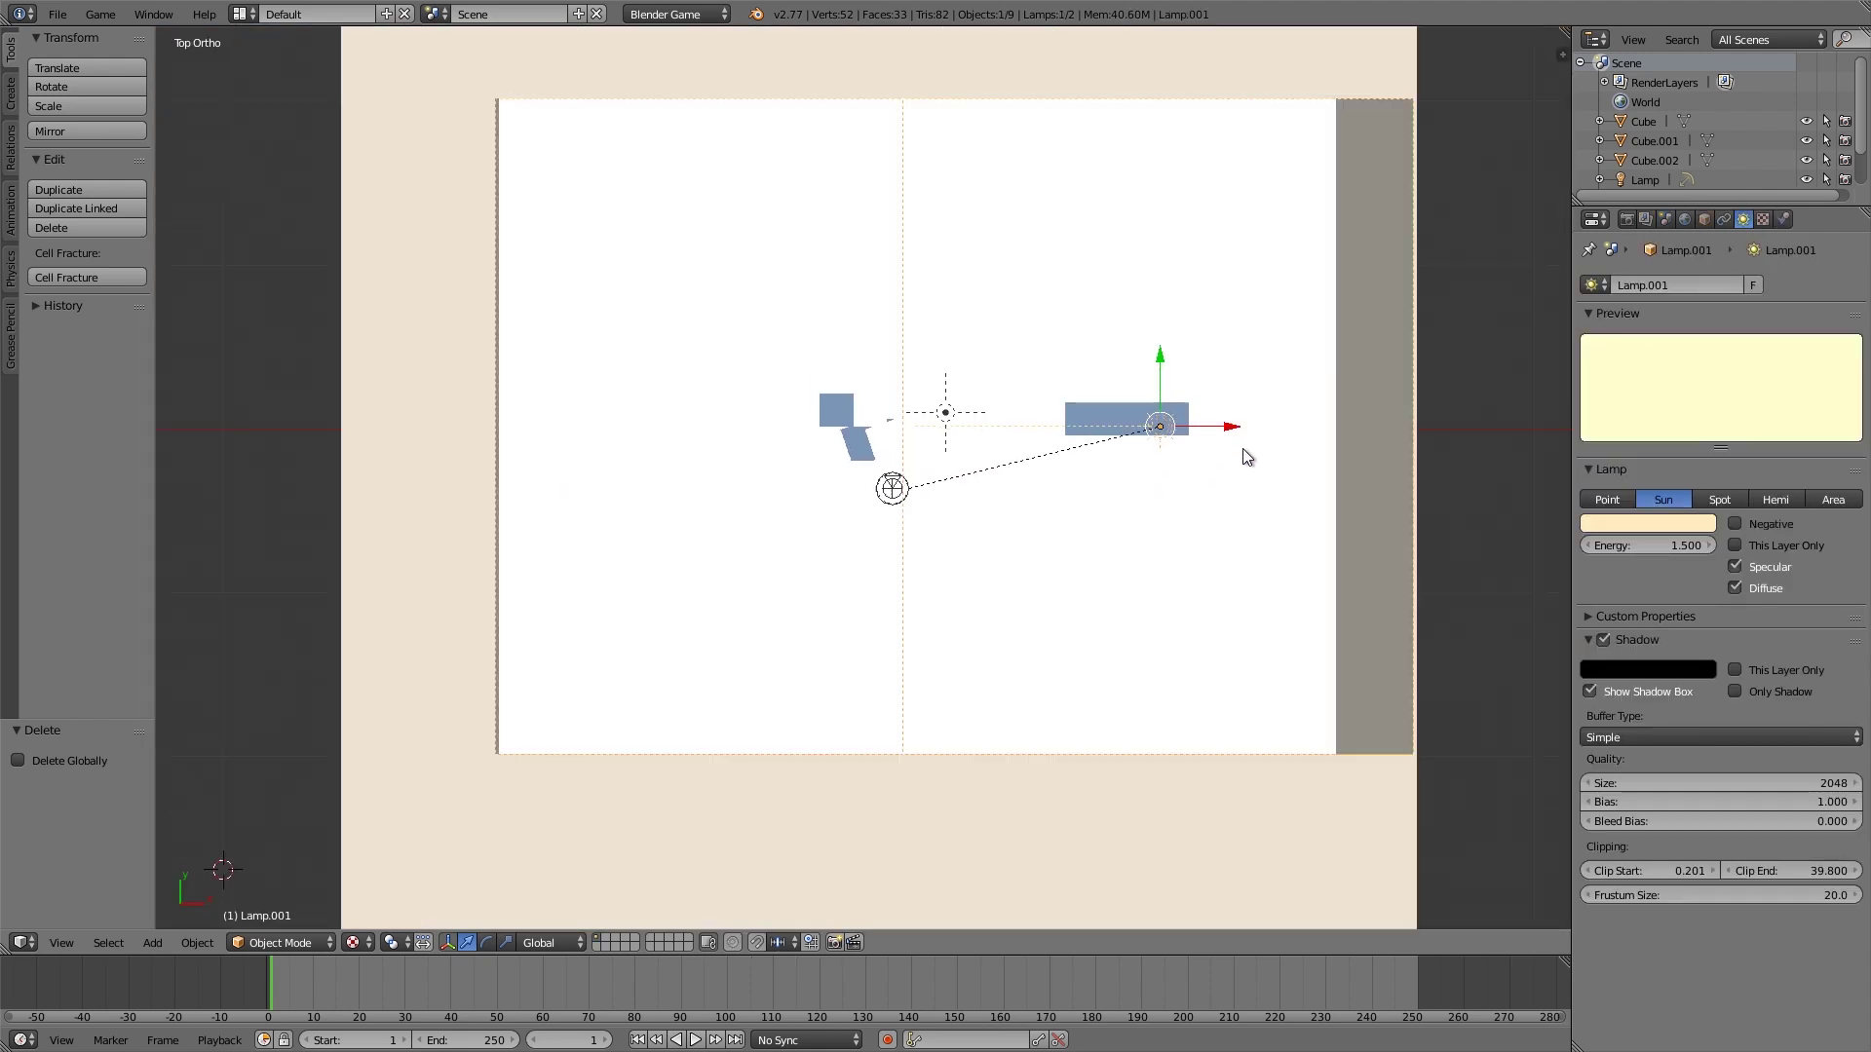
key(g)
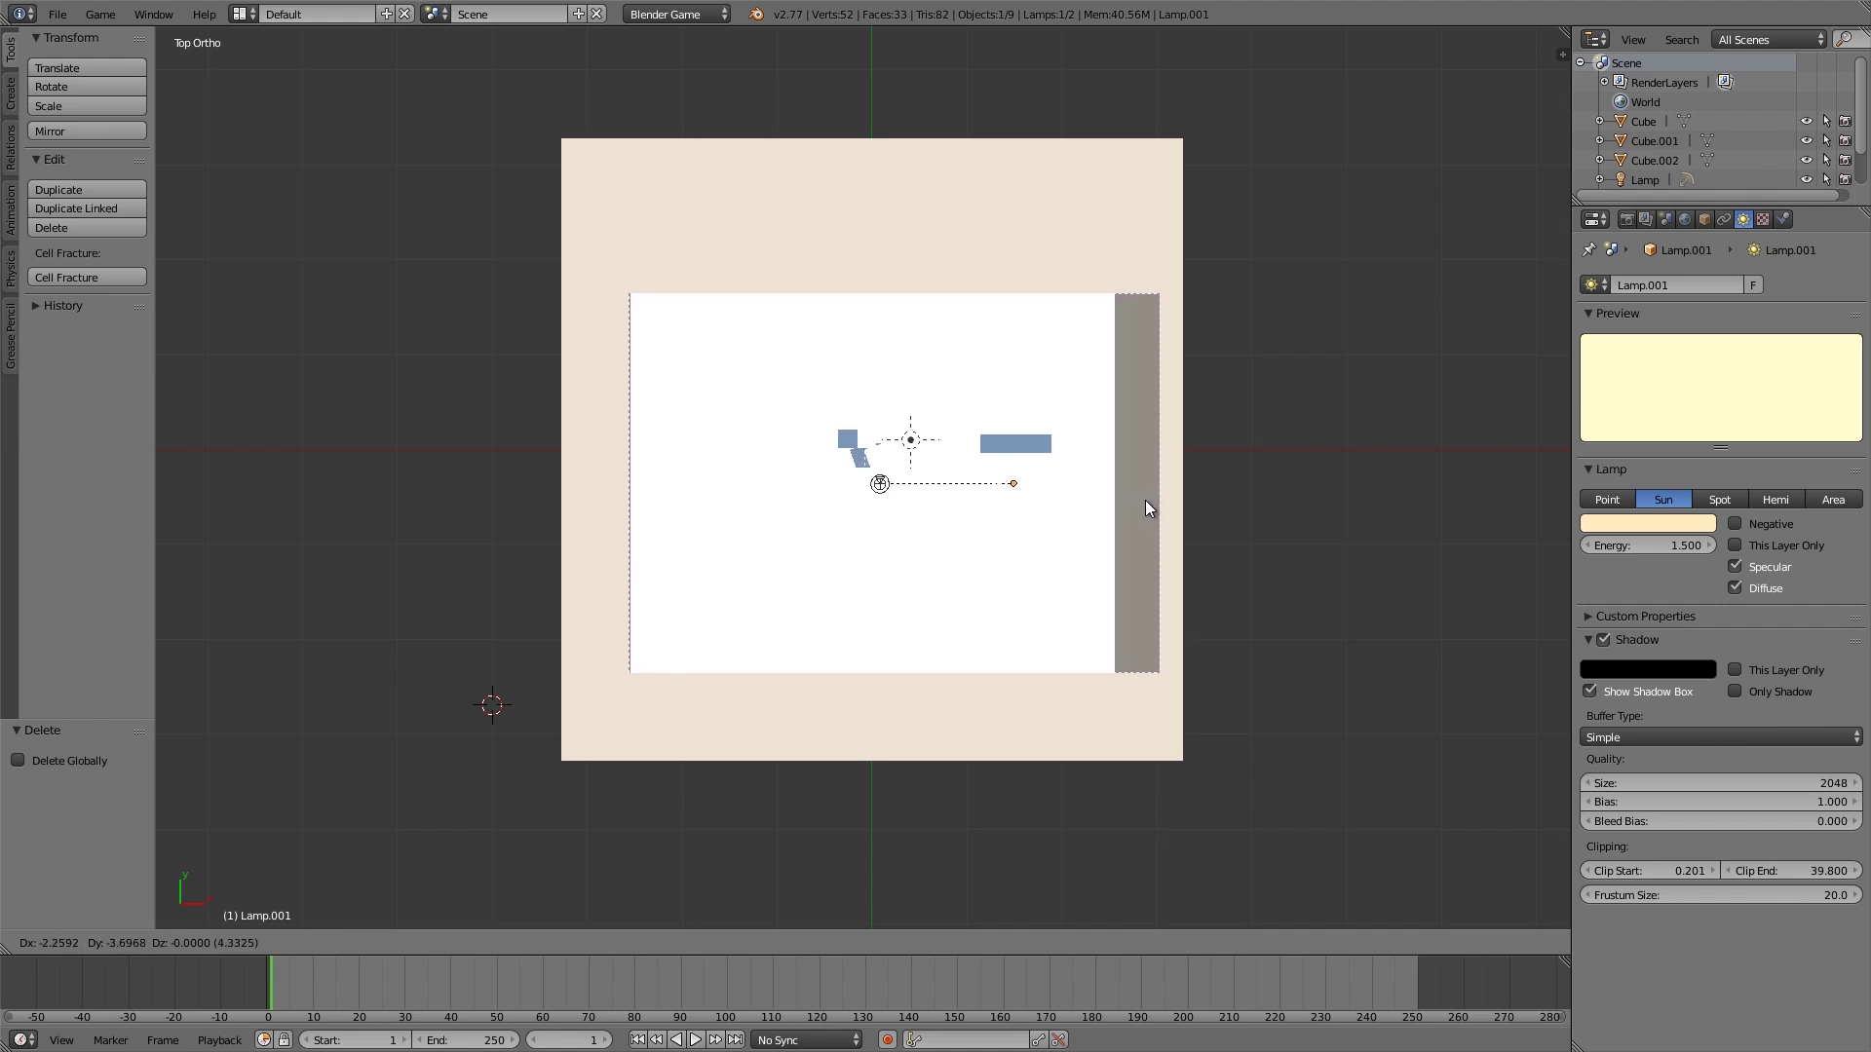
click(1142, 501)
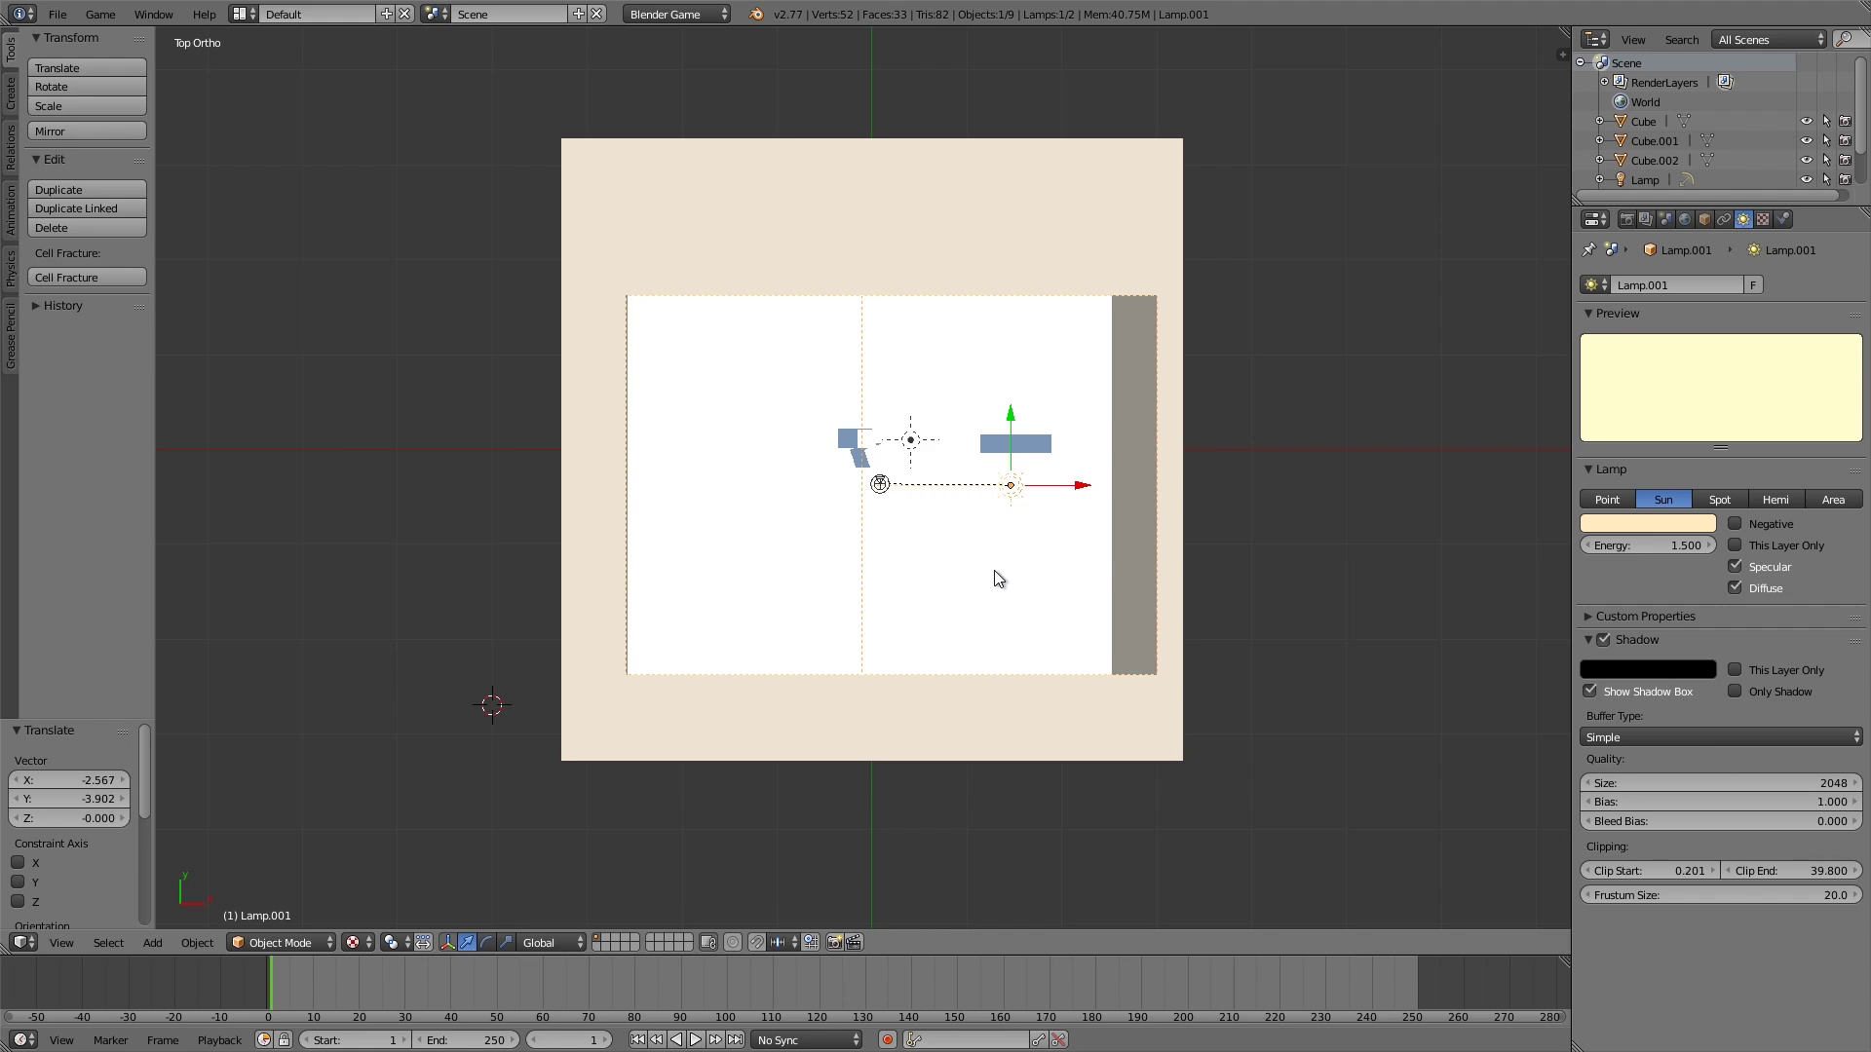
- Tilt back to an angled overview and try moving the player body, cancelling the move
middle_drag(985, 553, 973, 492)
right_click(961, 522)
key(g)
right_click(931, 479)
- Start the game from the player camera view to check the cube shadows on the floor
key(KP_0)
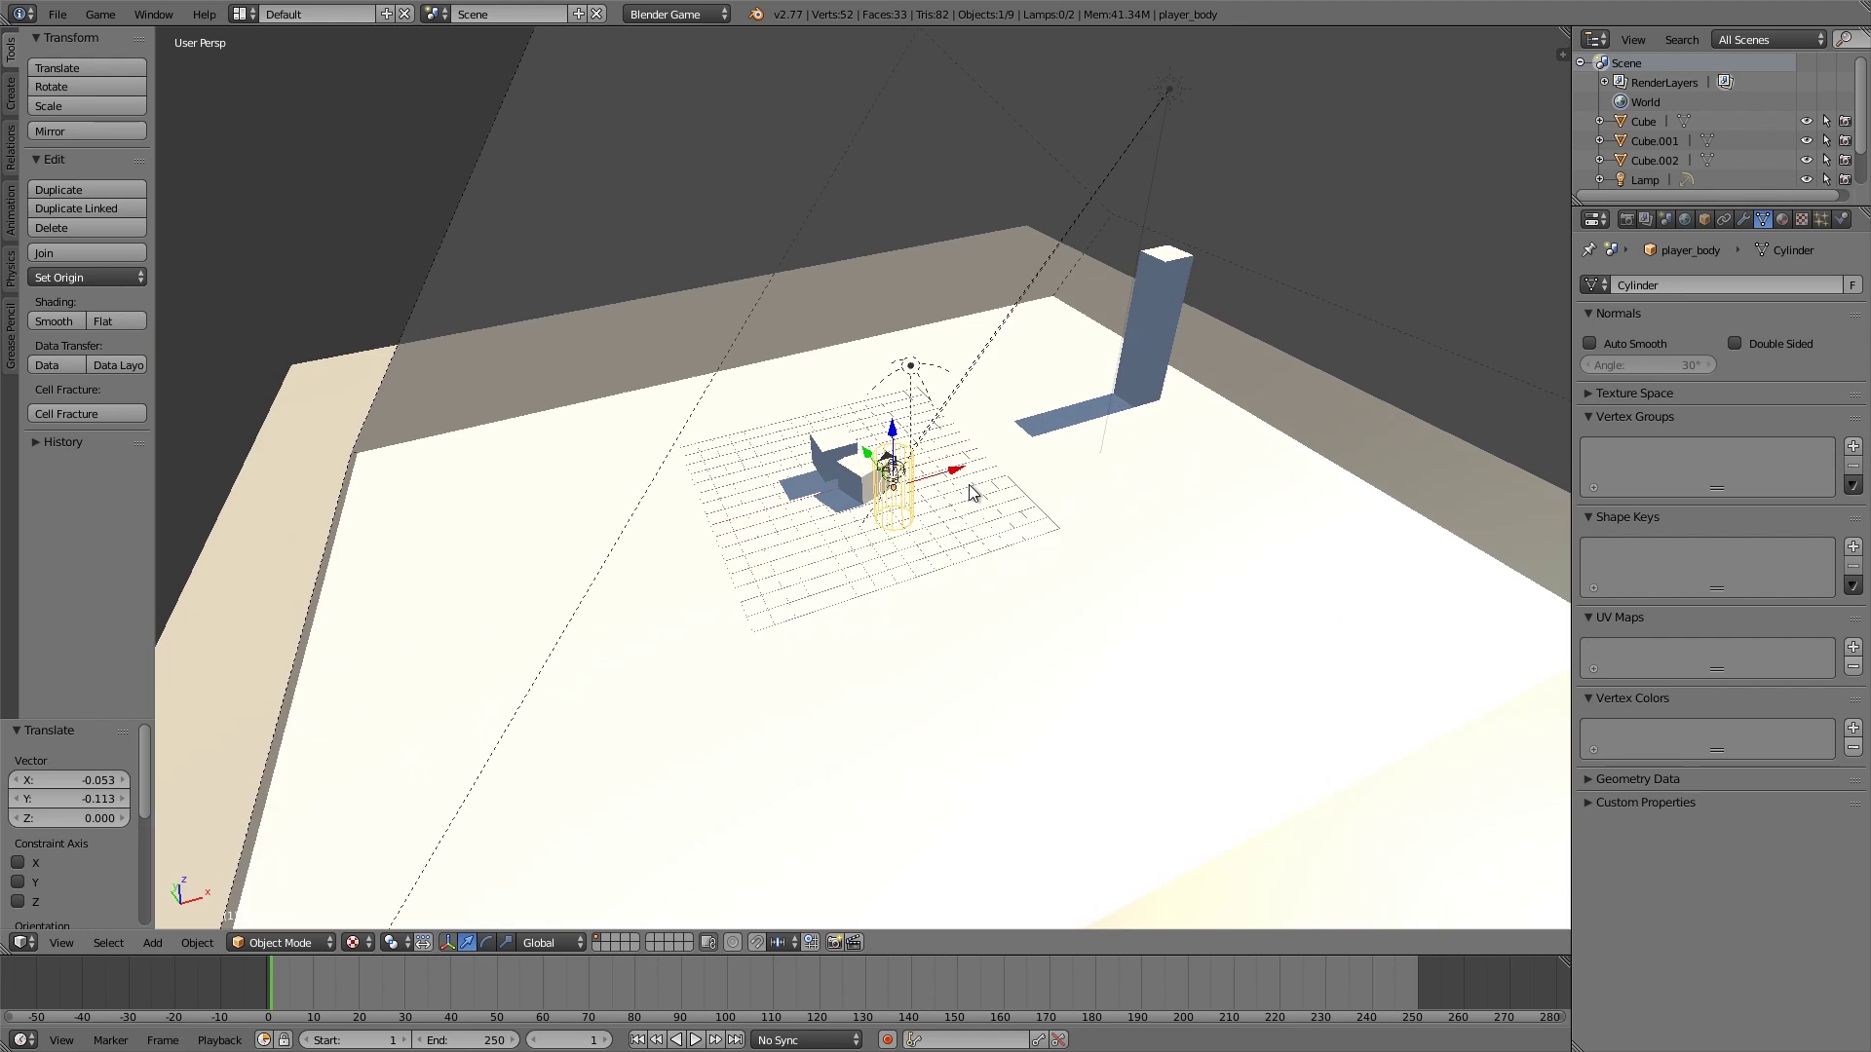
key(p)
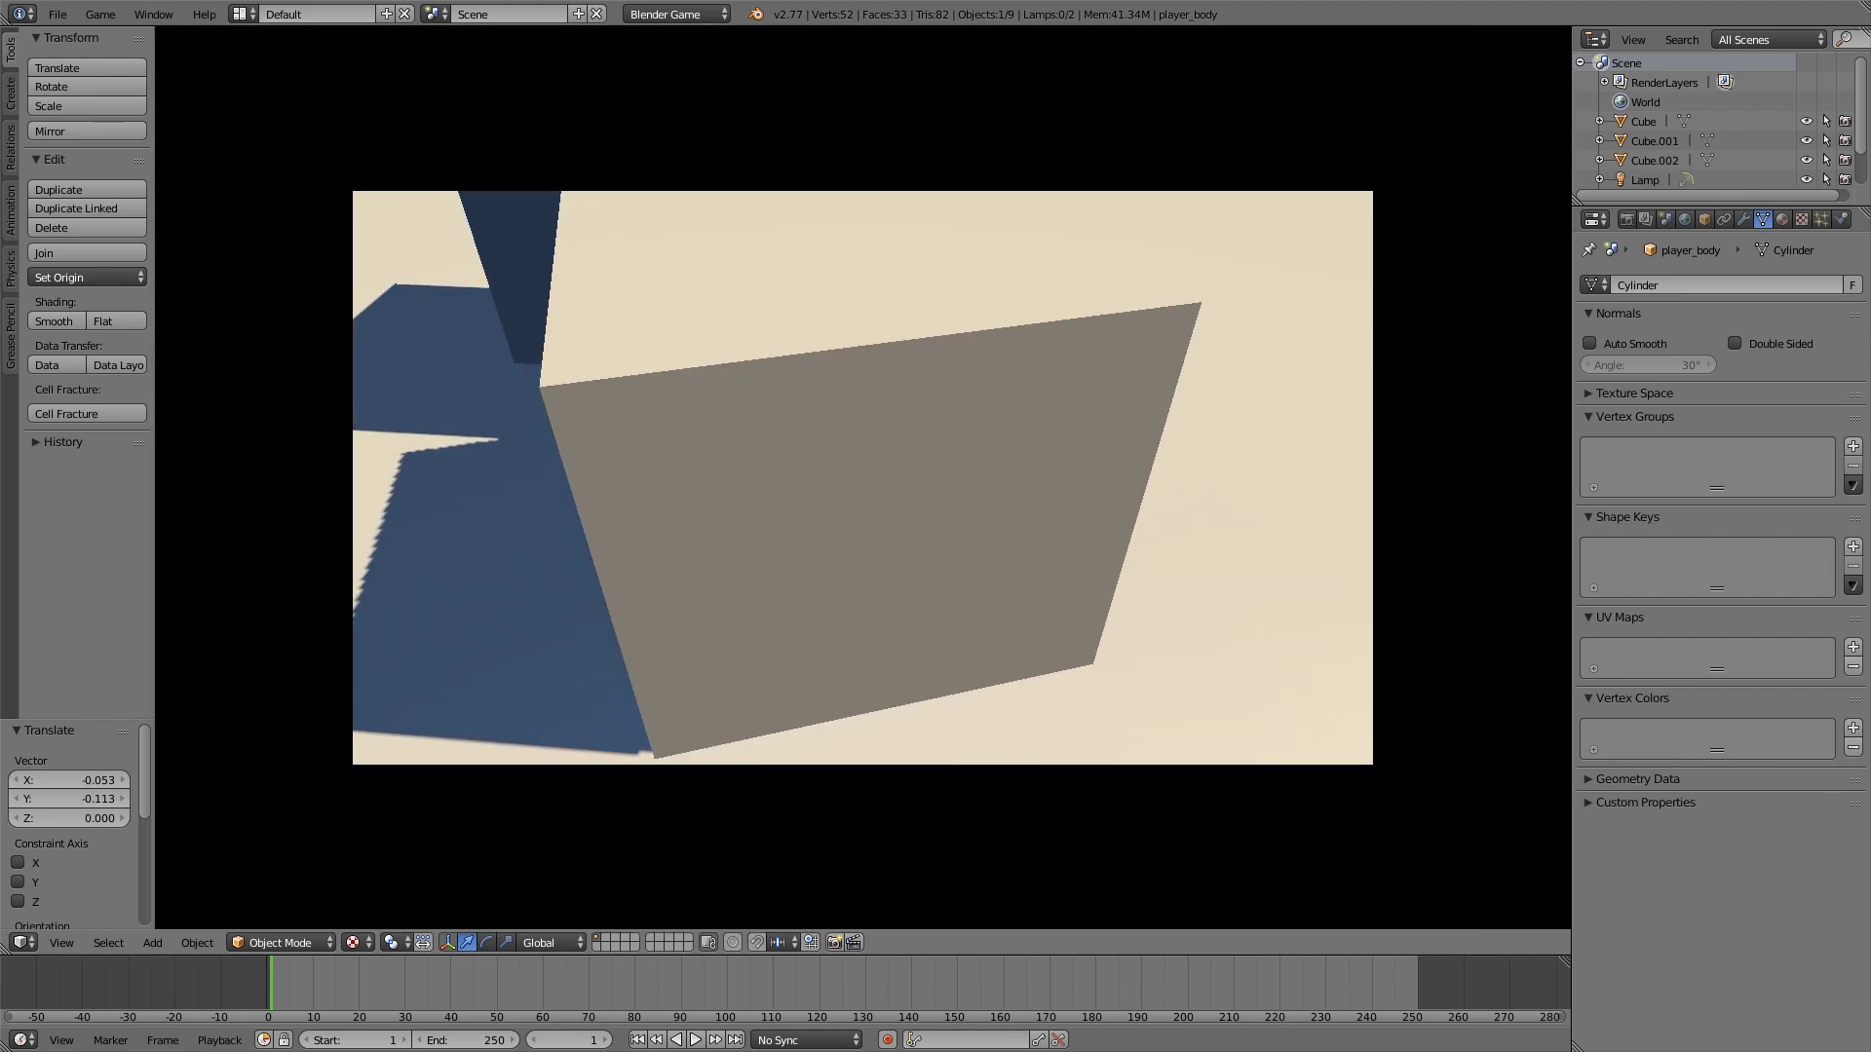